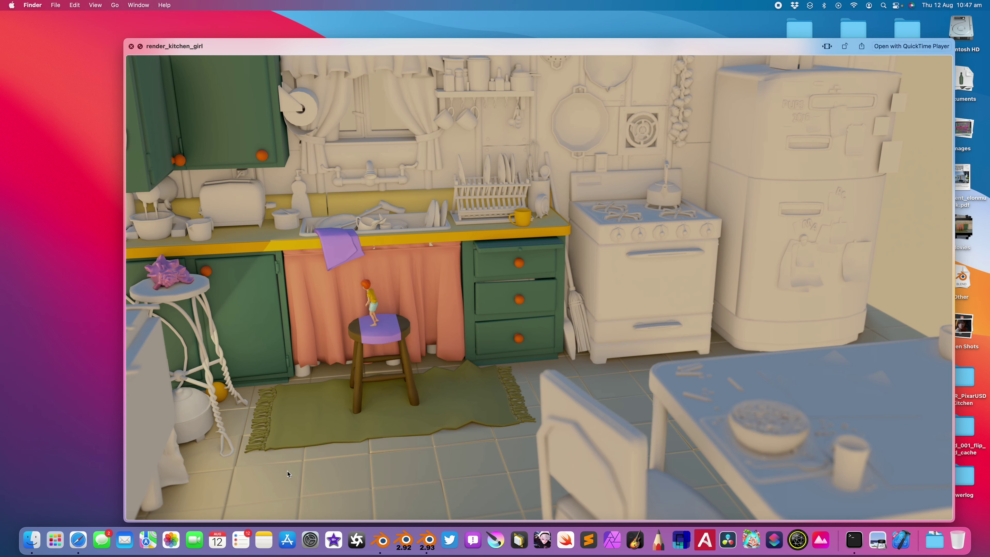
Scrub the render_kitchen_girl video preview back and forth, stopping near 00:05.
{"action": "mouse_move", "coordinate": [410, 483]}
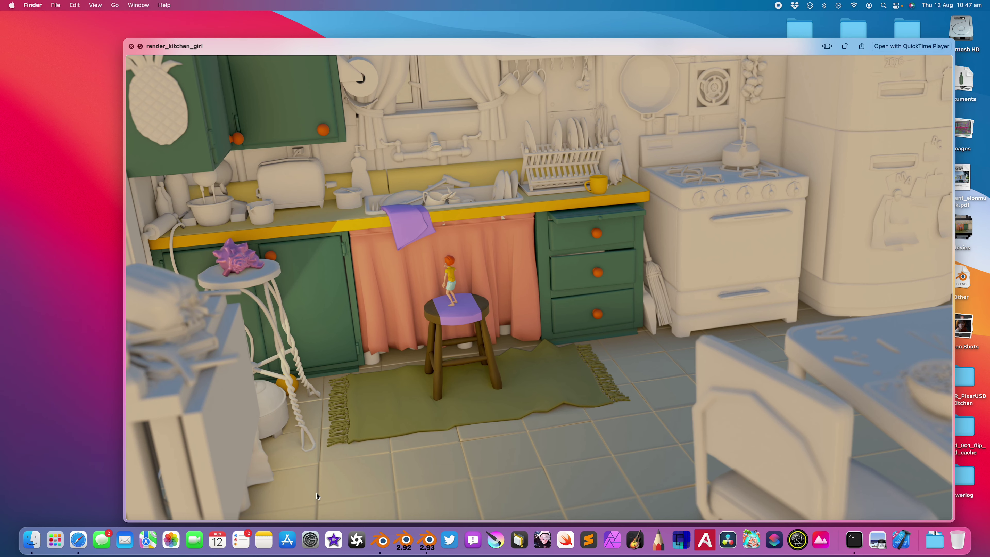
{"action": "left_click_drag", "start_coordinate": [414, 512], "coordinate": [329, 492]}
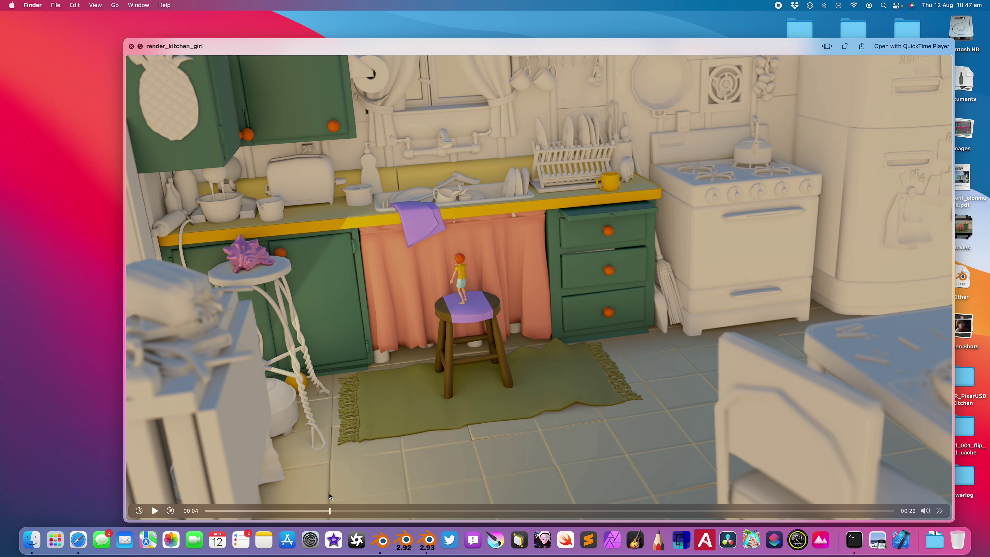
{"action": "left_click_drag", "start_coordinate": [419, 512], "coordinate": [268, 481]}
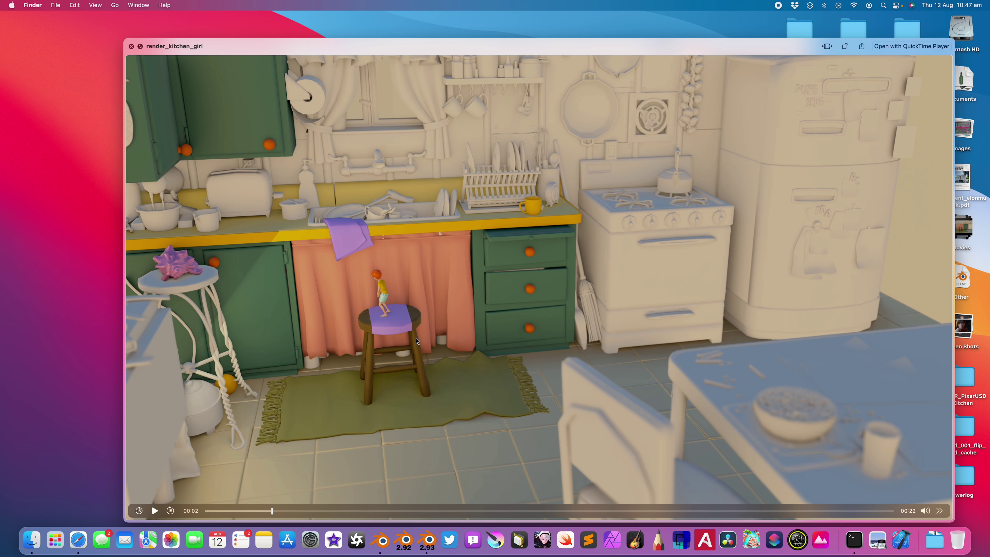
{"action": "mouse_move", "coordinate": [360, 511]}
{"action": "left_mouse_down"}
{"action": "mouse_move", "coordinate": [389, 508]}
{"action": "mouse_move", "coordinate": [378, 506]}
{"action": "left_mouse_up"}
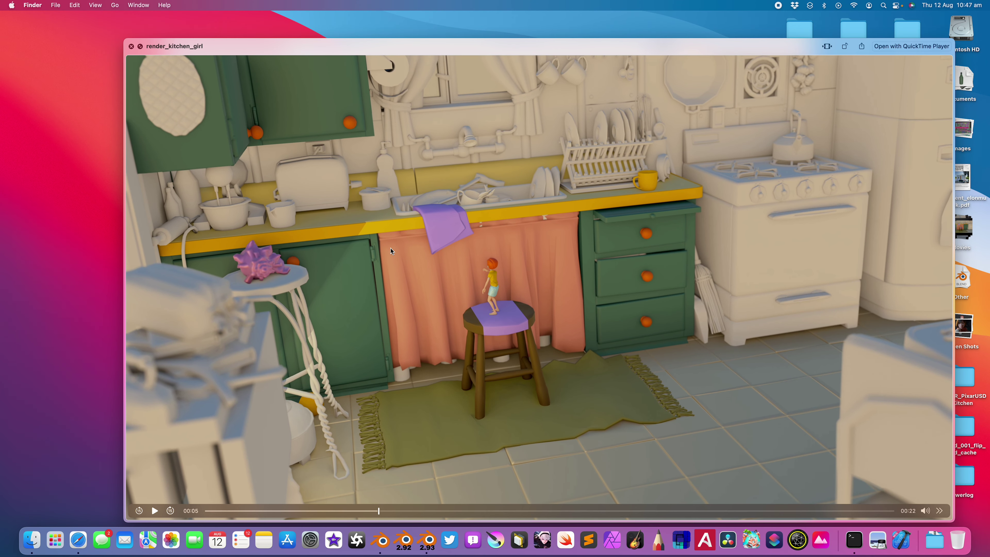
Close Quick Look and browse Documents sorted by modification date, expanding _IPAD_BACKUP.
{"action": "left_click", "coordinate": [131, 45]}
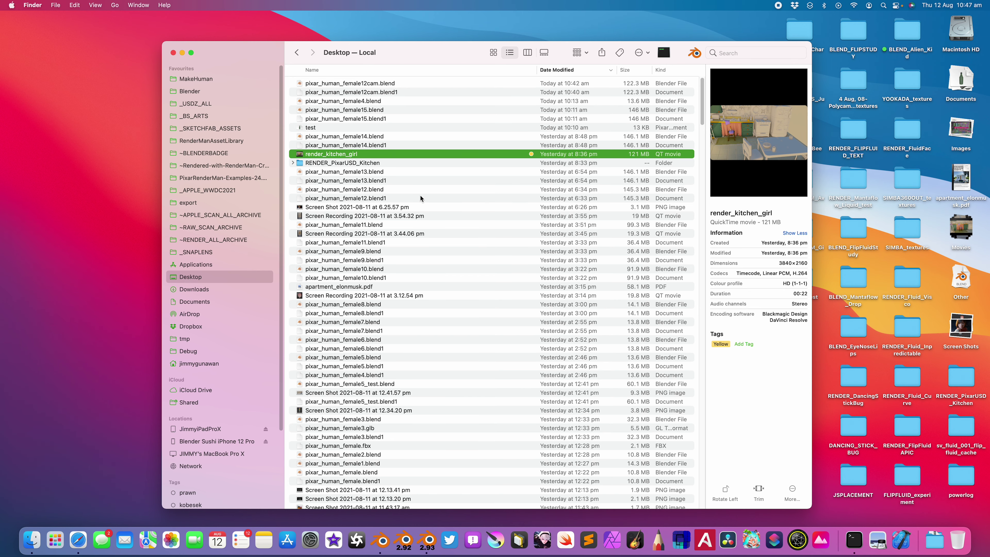
{"action": "left_click", "coordinate": [246, 301]}
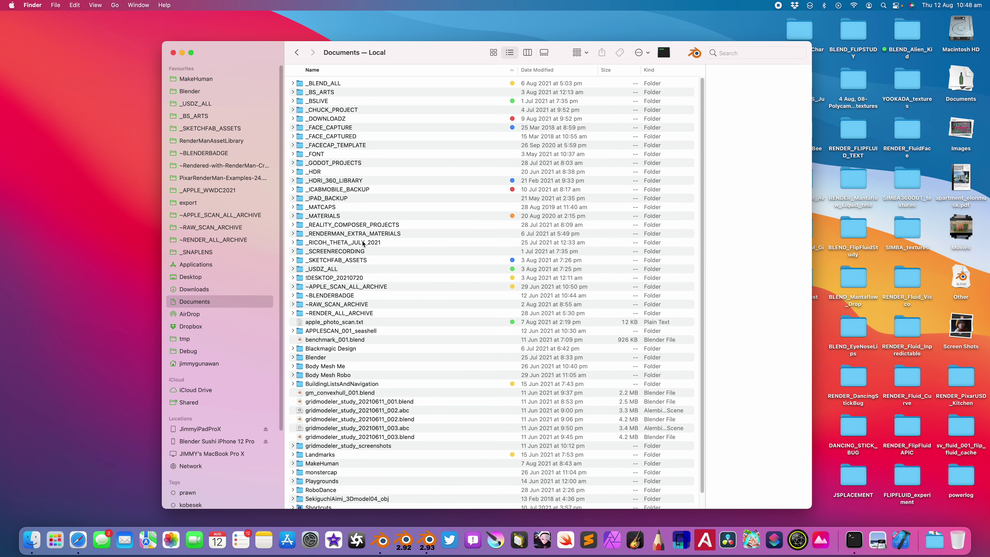
{"action": "left_click", "coordinate": [534, 72]}
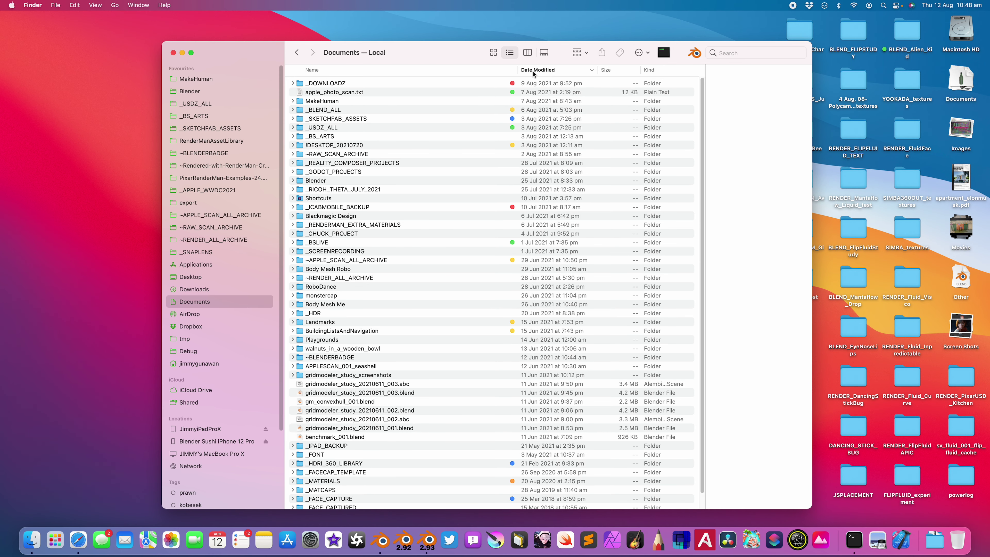
{"action": "left_click", "coordinate": [534, 71]}
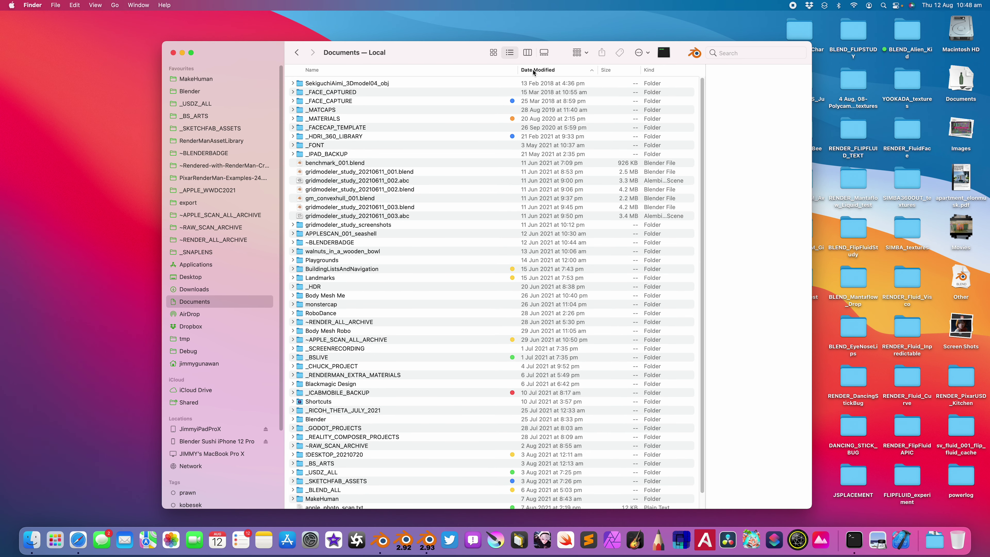
{"action": "left_click", "coordinate": [293, 154]}
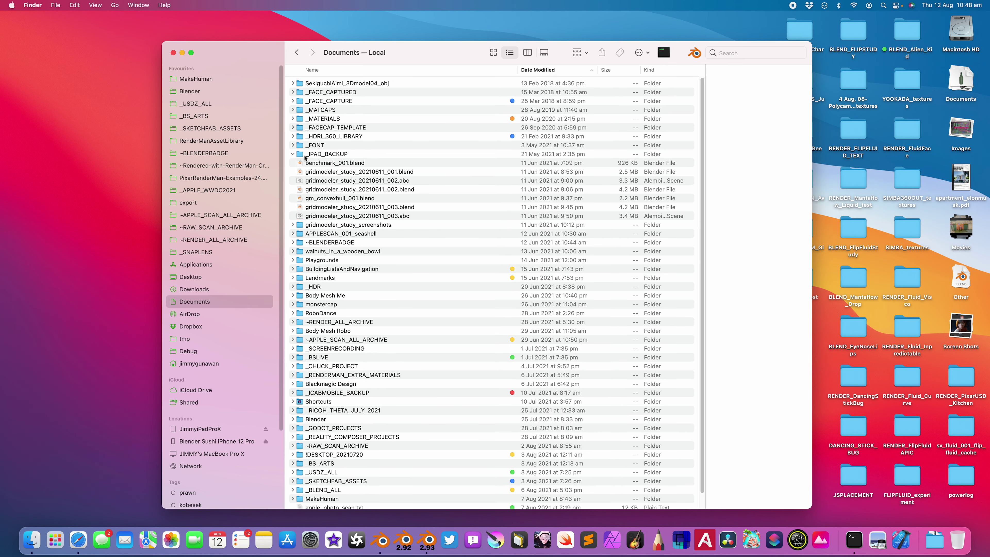
Open Downloads/_PIXAR_USD, expand Kitchen_set, widen the window, and select Kitchen_set.usd.
{"action": "left_click", "coordinate": [220, 290]}
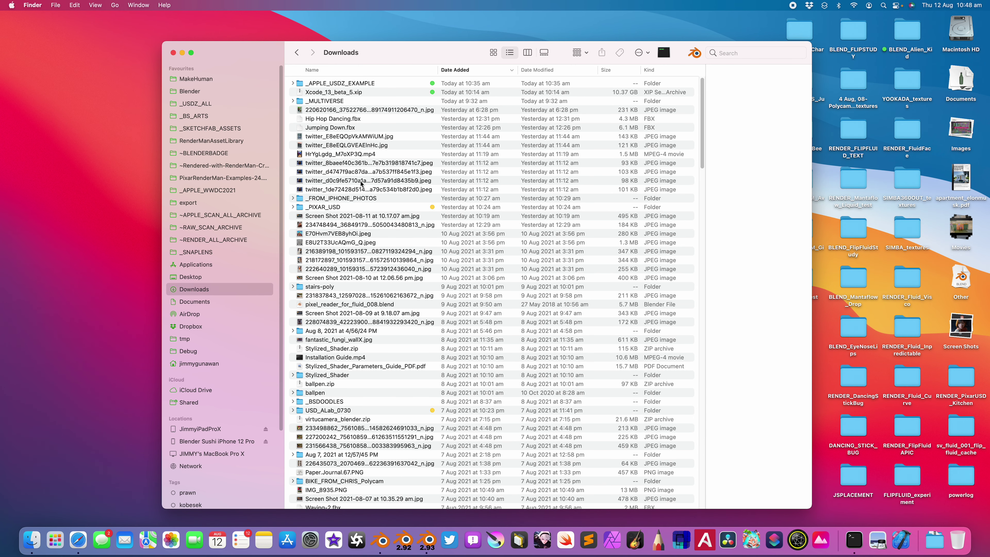
{"action": "double_click", "coordinate": [356, 207]}
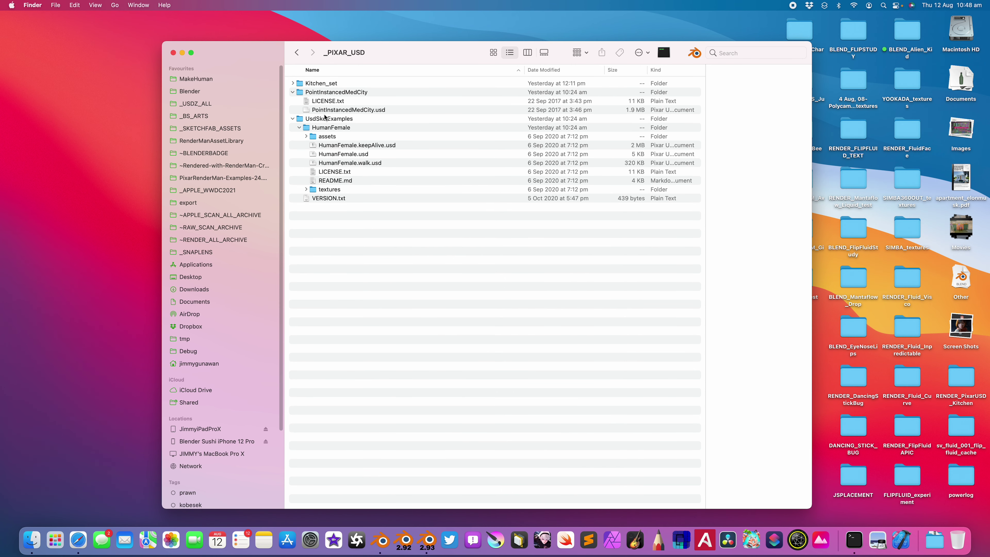
{"action": "left_click", "coordinate": [293, 83]}
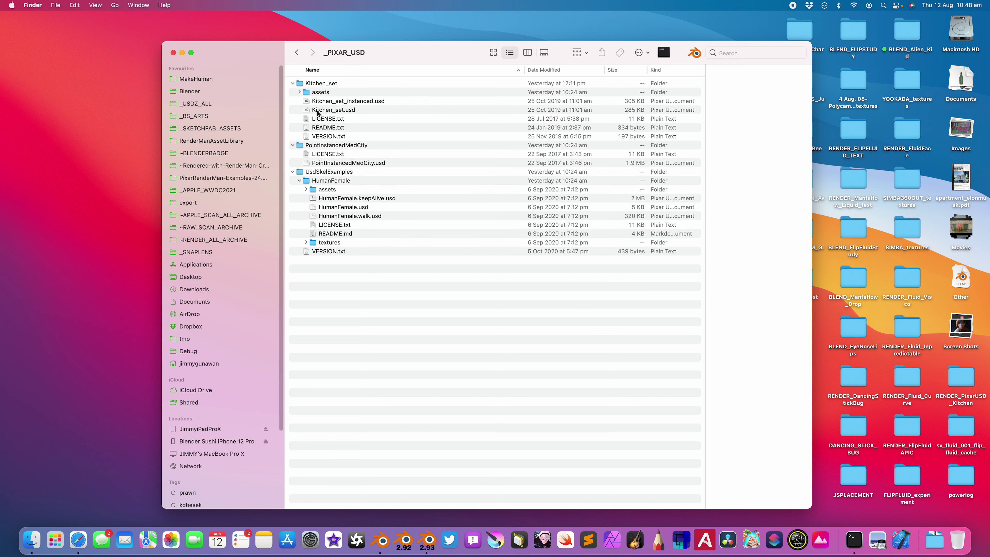
{"action": "left_click", "coordinate": [333, 85]}
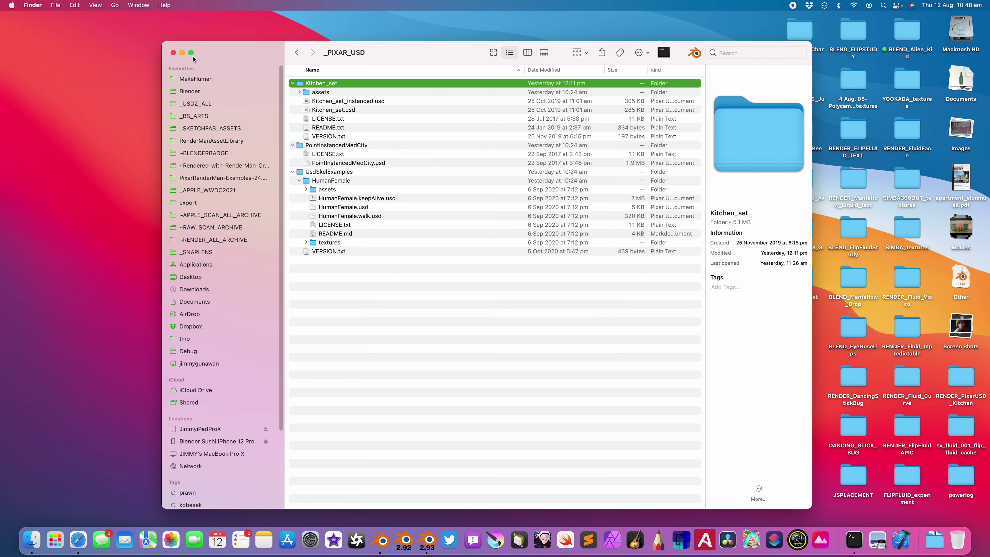
{"action": "left_click_drag", "start_coordinate": [169, 45], "coordinate": [226, 67]}
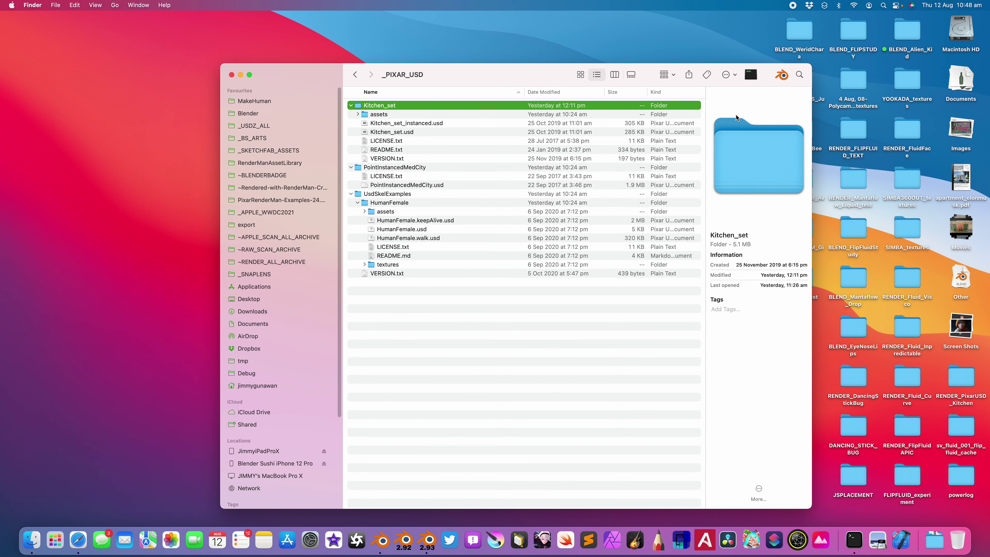
{"action": "left_click_drag", "start_coordinate": [811, 72], "coordinate": [862, 71]}
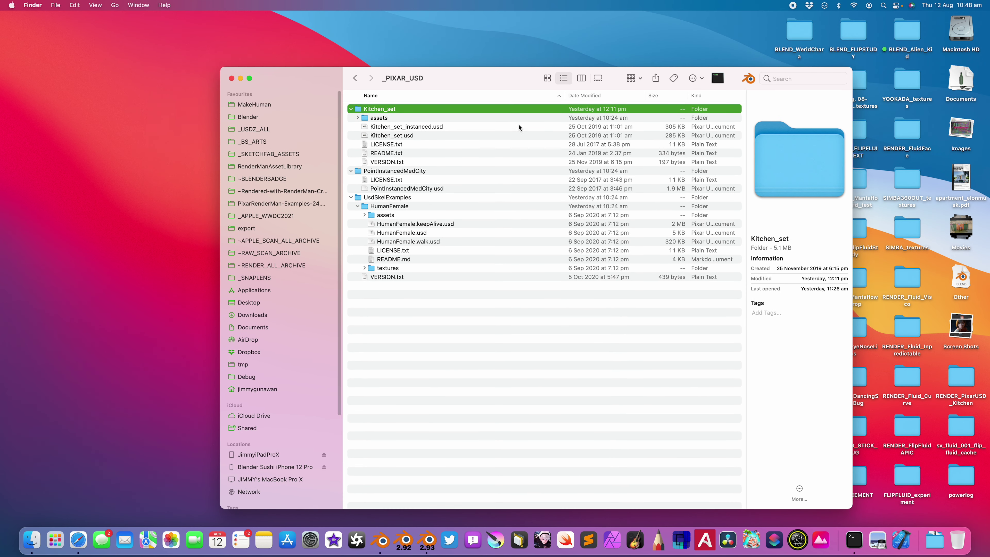
{"action": "left_click", "coordinate": [495, 136]}
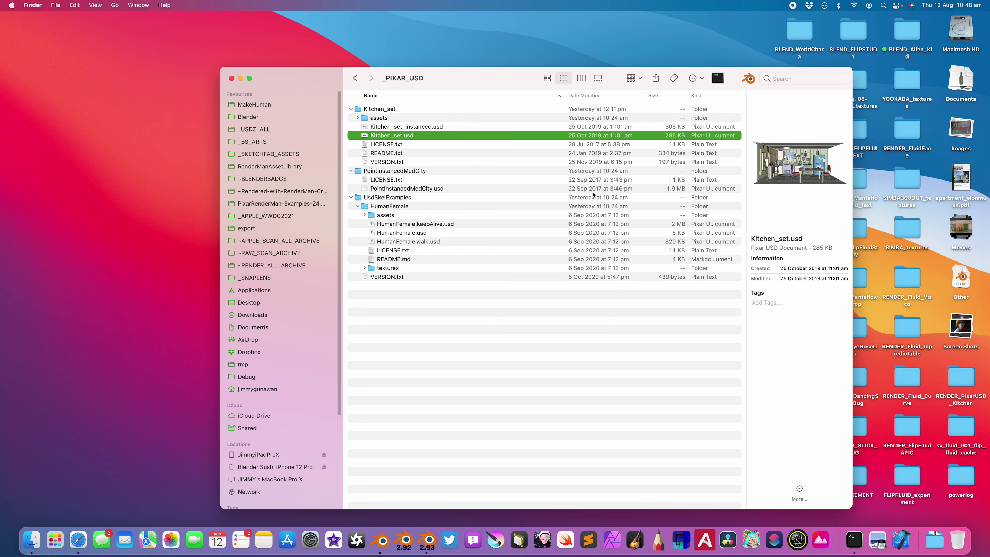
Quick Look Kitchen_set.usd, enlarge the preview window, and orbit the 3D kitchen model.
{"action": "key", "text": "space"}
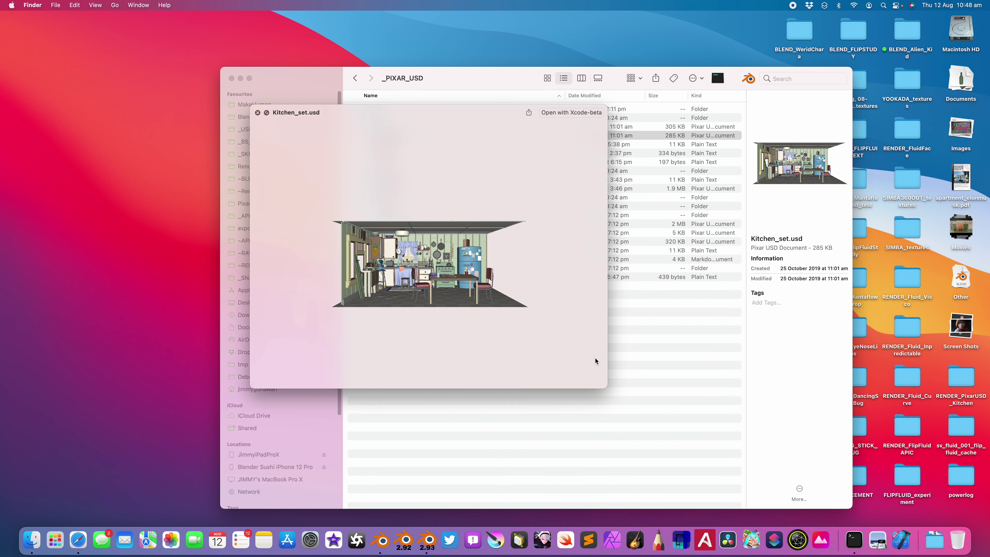
{"action": "left_click_drag", "start_coordinate": [606, 385], "coordinate": [819, 516]}
{"action": "left_click_drag", "start_coordinate": [664, 408], "coordinate": [618, 417]}
{"action": "scroll", "coordinate": [563, 368], "scroll_direction": "up", "scroll_amount": 8}
{"action": "scroll", "coordinate": [564, 369], "scroll_direction": "down", "scroll_amount": 8}
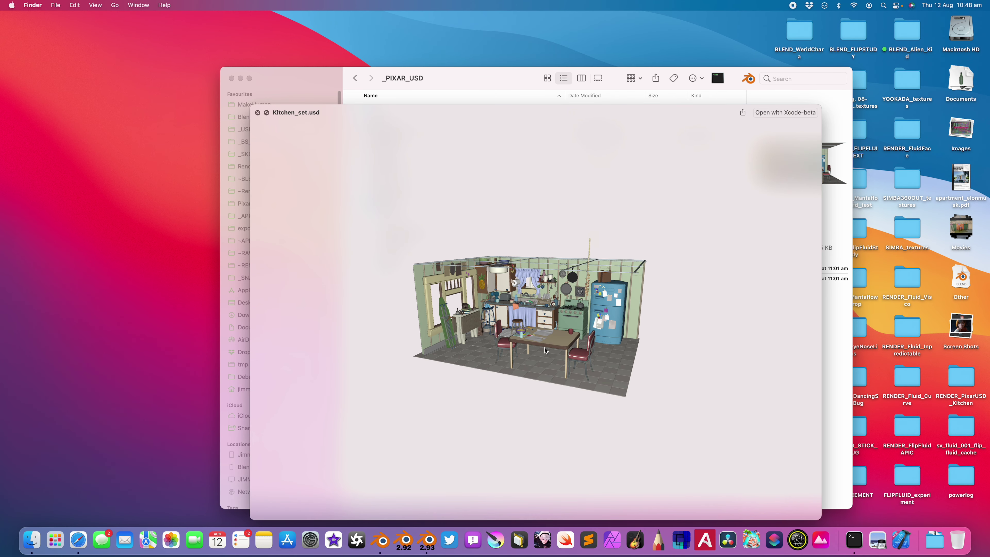
{"action": "left_click_drag", "start_coordinate": [544, 346], "coordinate": [523, 263]}
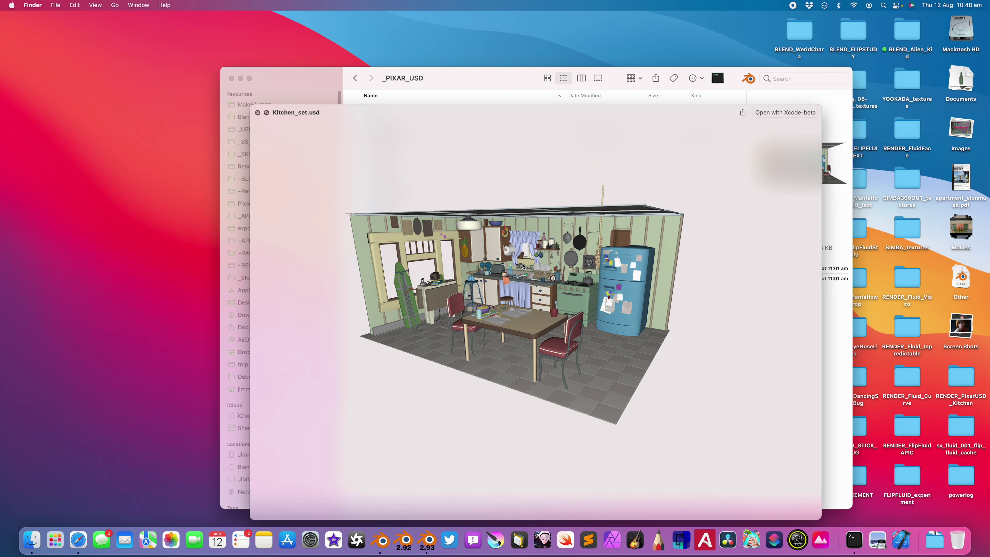
{"action": "left_click_drag", "start_coordinate": [253, 106], "coordinate": [81, 65]}
{"action": "mouse_move", "coordinate": [527, 250]}
{"action": "left_mouse_down"}
{"action": "mouse_move", "coordinate": [465, 269]}
{"action": "mouse_move", "coordinate": [585, 253]}
{"action": "mouse_move", "coordinate": [531, 262]}
{"action": "mouse_move", "coordinate": [557, 252]}
{"action": "mouse_move", "coordinate": [540, 256]}
{"action": "left_mouse_up"}
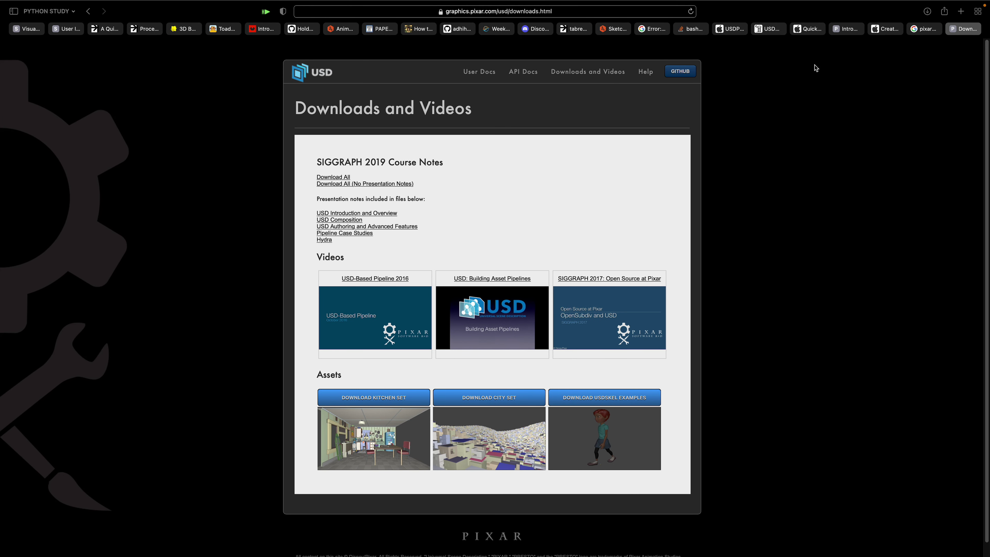
Switch to the Create 3D workflows with USD page and show its transcript.
{"action": "left_click", "coordinate": [886, 28]}
{"action": "scroll", "coordinate": [504, 378], "scroll_direction": "down", "scroll_amount": 10}
{"action": "scroll", "coordinate": [454, 343], "scroll_direction": "up", "scroll_amount": 9}
{"action": "left_click", "coordinate": [376, 283]}
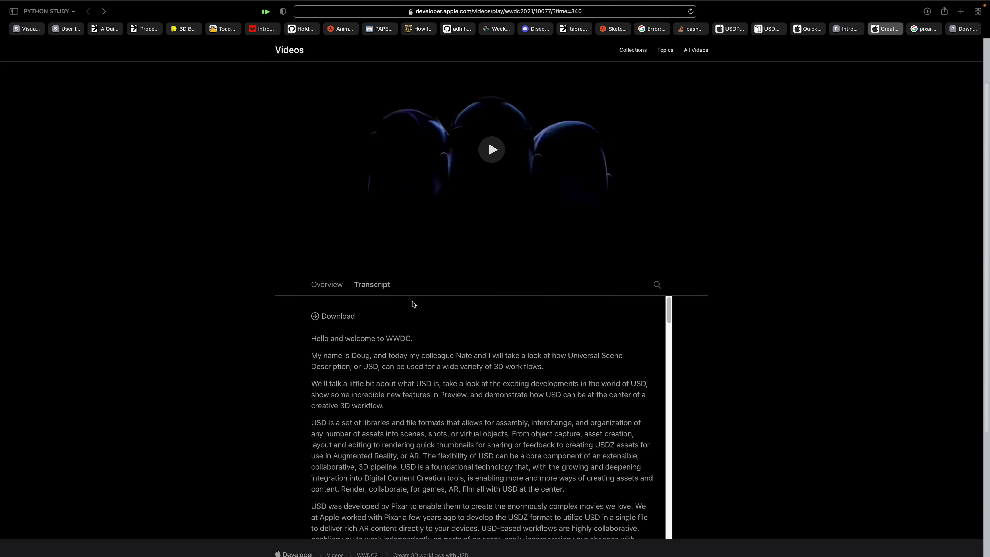
{"action": "scroll", "coordinate": [460, 370], "scroll_direction": "down", "scroll_amount": 5}
Search the transcript for 'hydra' and cue the video to the Storm renderer passage.
{"action": "key", "text": "super+f"}
{"action": "type", "text": "hydra"}
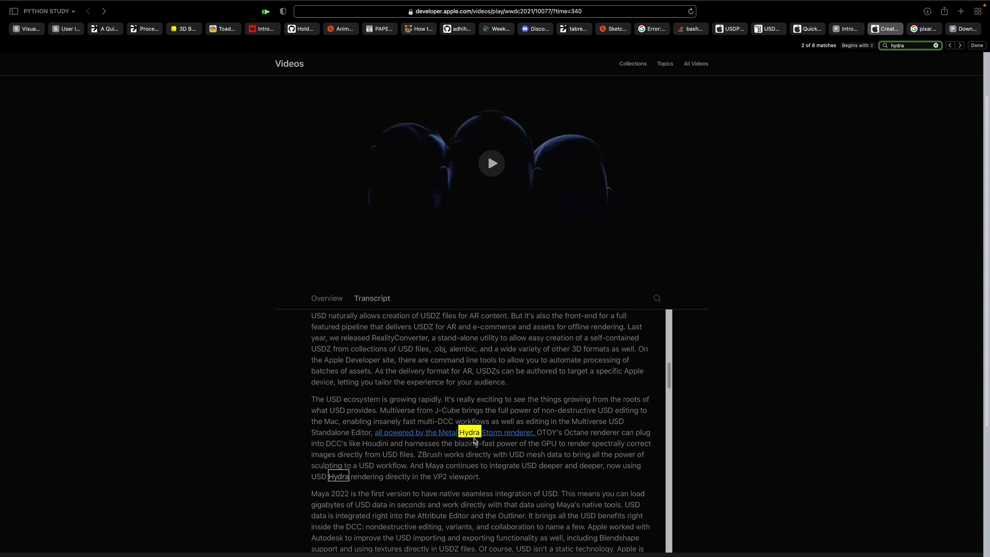
{"action": "left_click", "coordinate": [503, 433]}
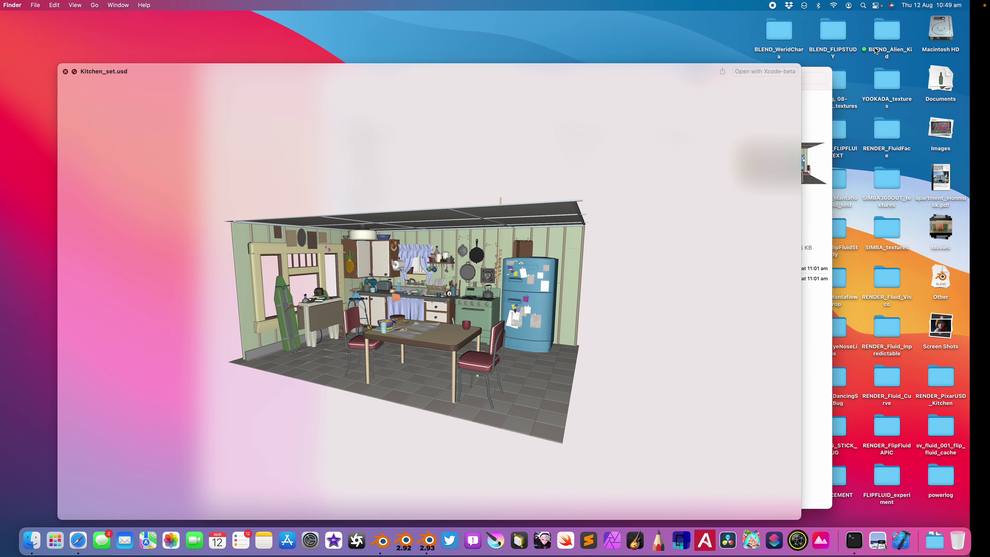
{"action": "left_click_drag", "start_coordinate": [645, 171], "coordinate": [566, 234]}
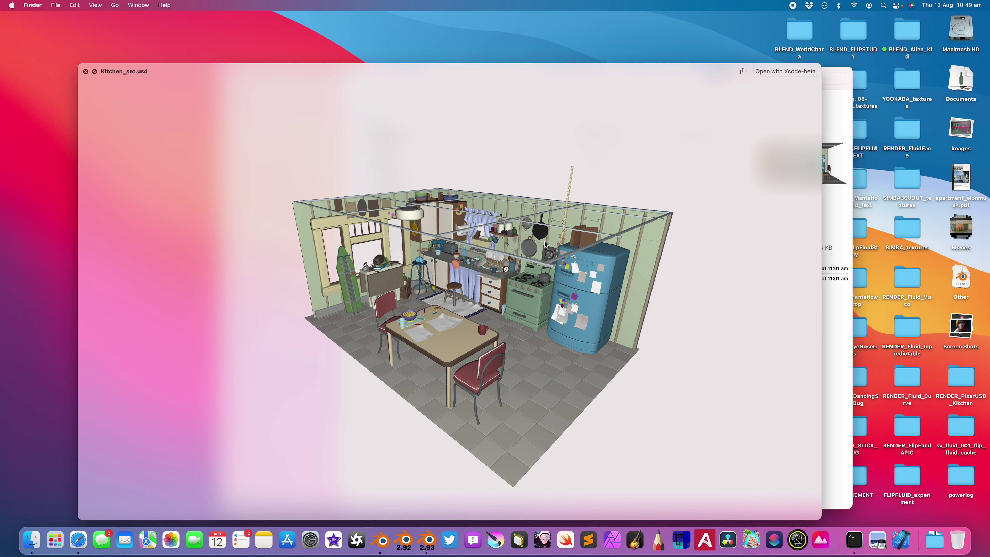
Tilt the kitchen preview to a frontal view and show Preview Options from the View menu.
{"action": "left_click_drag", "start_coordinate": [548, 273], "coordinate": [563, 246]}
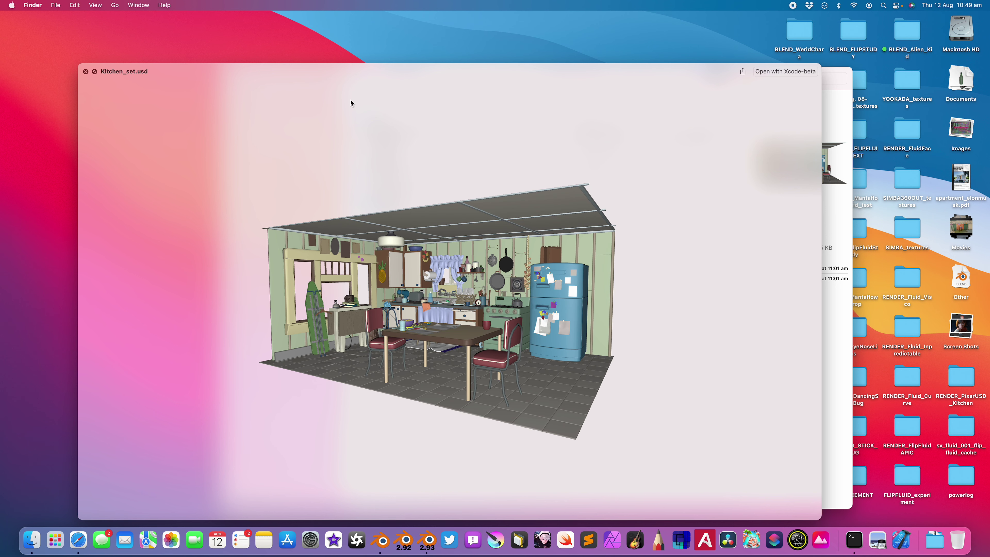
{"action": "left_click_drag", "start_coordinate": [97, 80], "coordinate": [125, 72]}
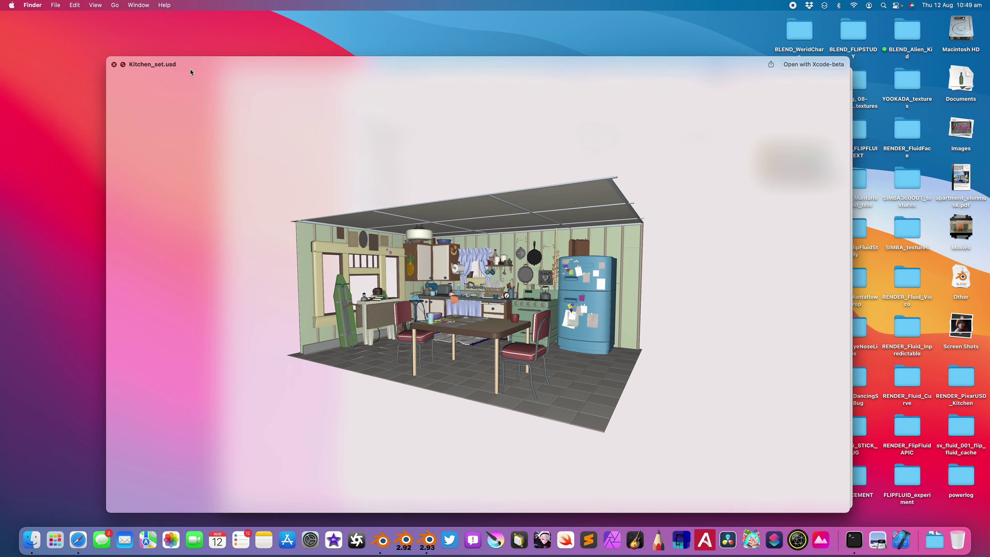
{"action": "left_click", "coordinate": [95, 5]}
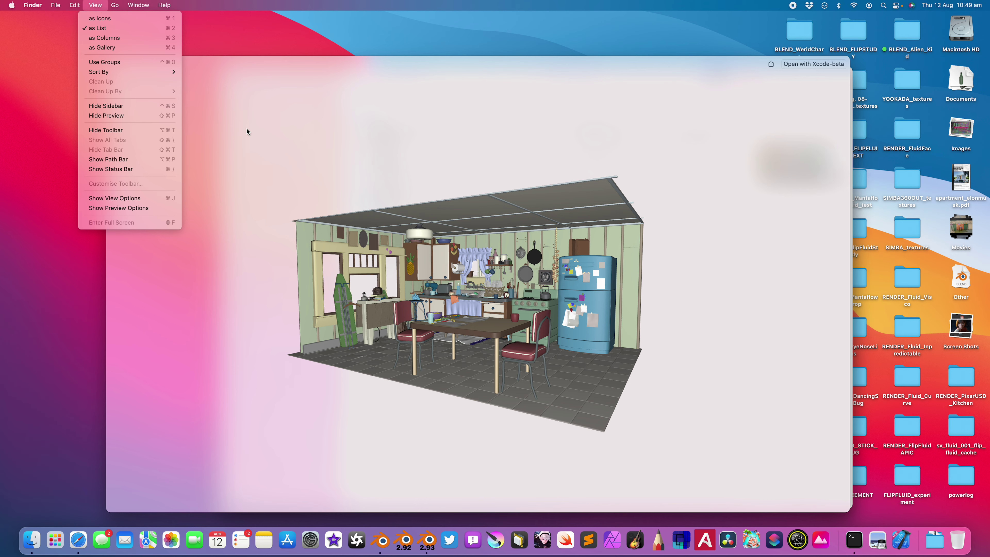
{"action": "left_click", "coordinate": [160, 208]}
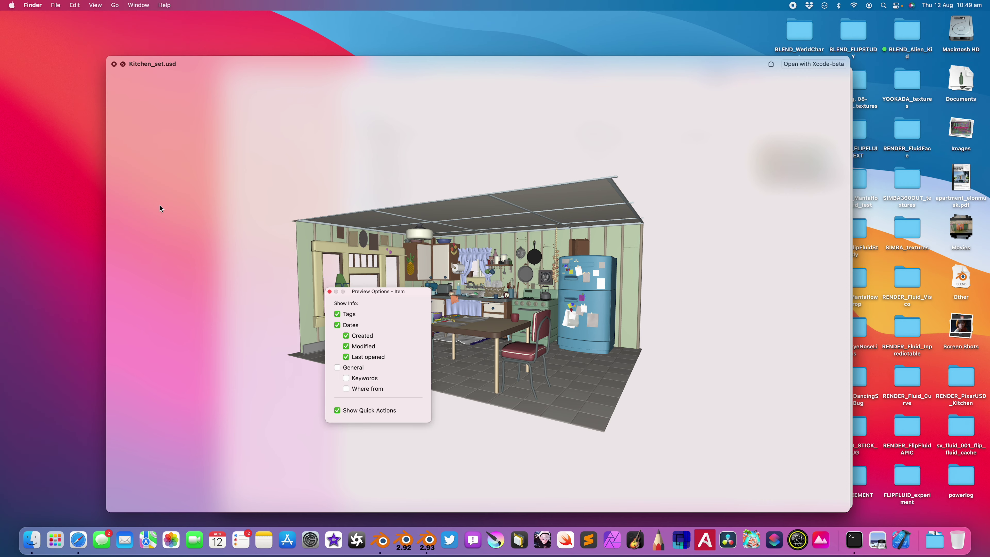
Close Quick Look and bring up the context menu for Kitchen_set.usd.
{"action": "left_click", "coordinate": [323, 231]}
{"action": "key", "text": "space"}
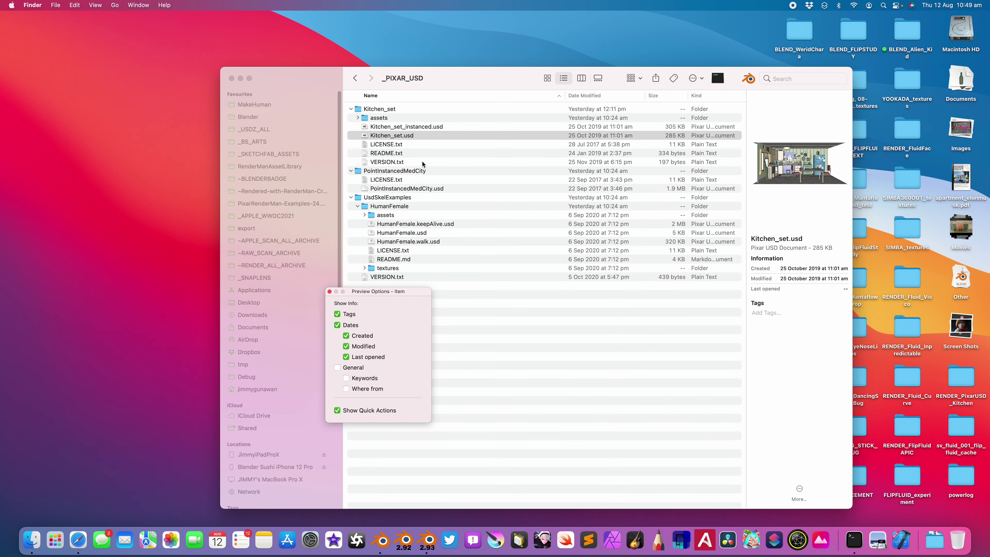
{"action": "left_click", "coordinate": [329, 291]}
{"action": "right_click", "coordinate": [408, 137]}
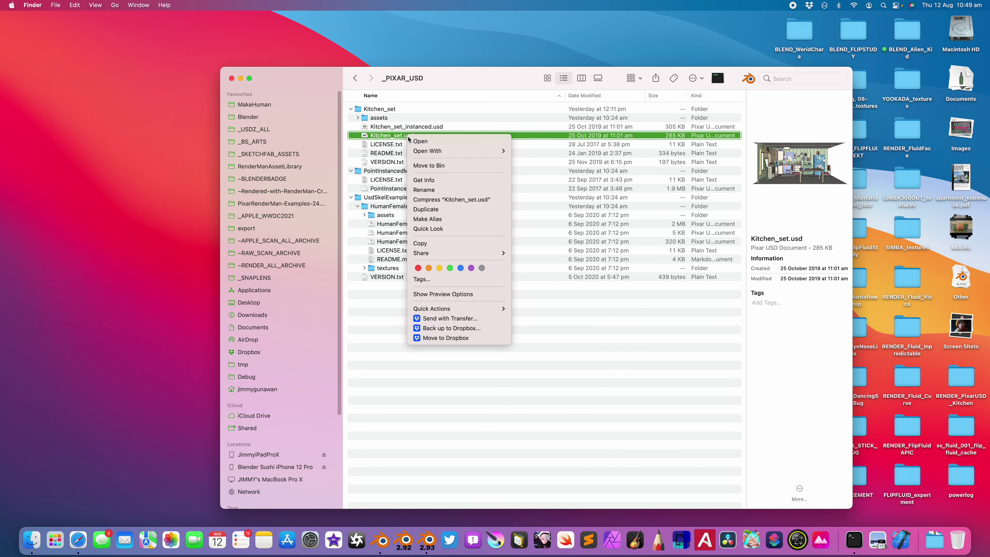
Open Kitchen_set.usd in Preview in a widened window and orbit the model.
{"action": "mouse_move", "coordinate": [426, 154]}
{"action": "left_click", "coordinate": [539, 166]}
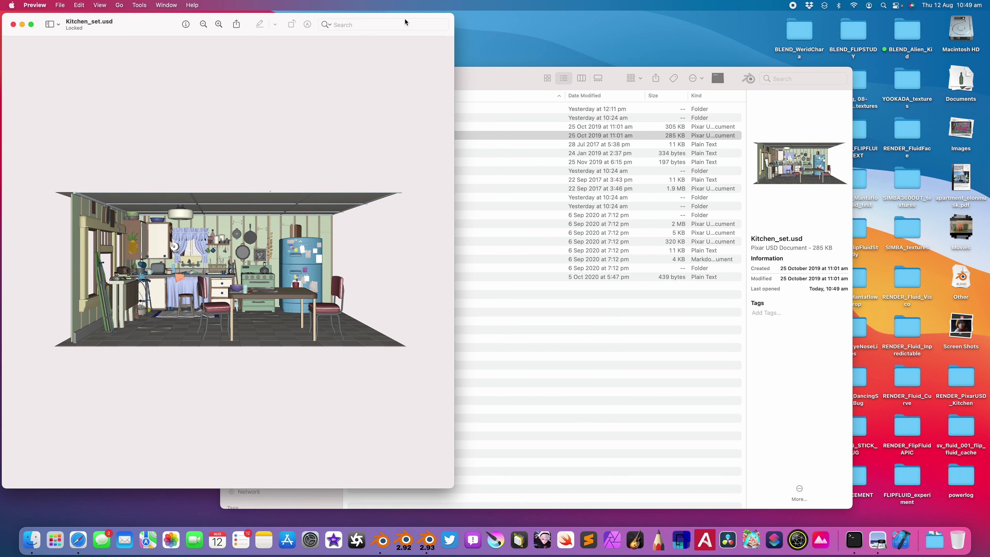
{"action": "left_click_drag", "start_coordinate": [405, 22], "coordinate": [477, 32]}
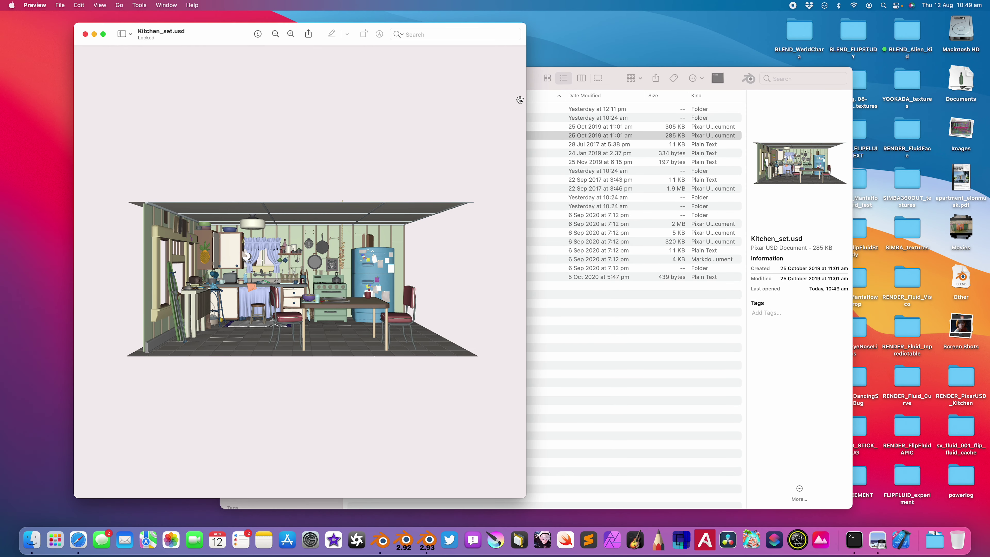
{"action": "left_click_drag", "start_coordinate": [526, 127], "coordinate": [773, 130]}
{"action": "left_click_drag", "start_coordinate": [645, 230], "coordinate": [595, 265]}
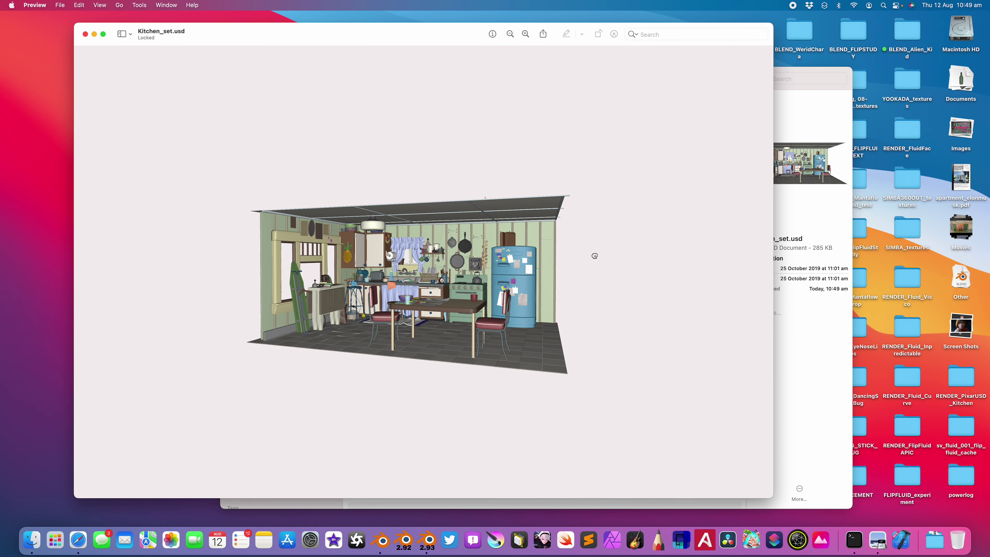
Show the Table of Contents sidebar expanded through Kitchen_set > Arch_grp > Kitchen_1 > Geom.
{"action": "left_click", "coordinate": [124, 39]}
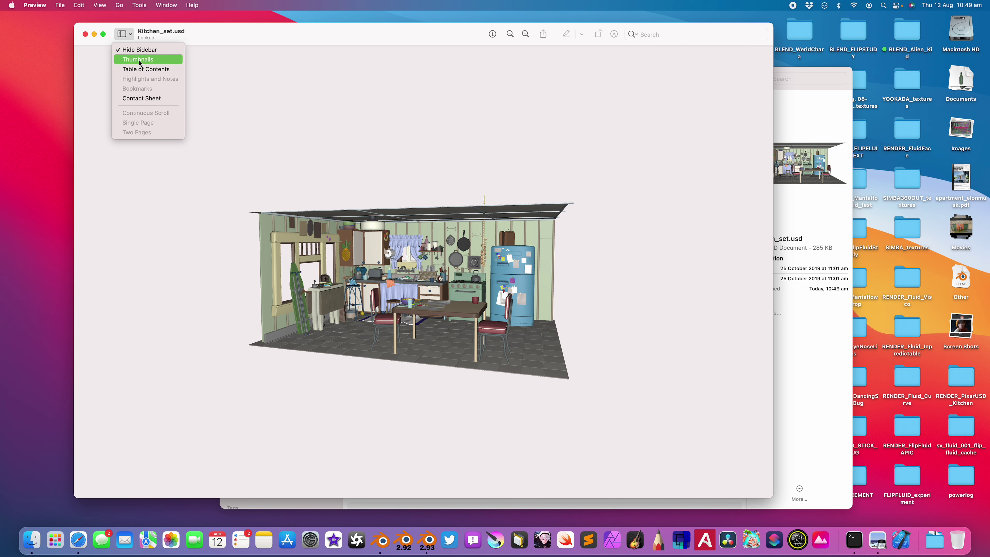
{"action": "left_click", "coordinate": [144, 69]}
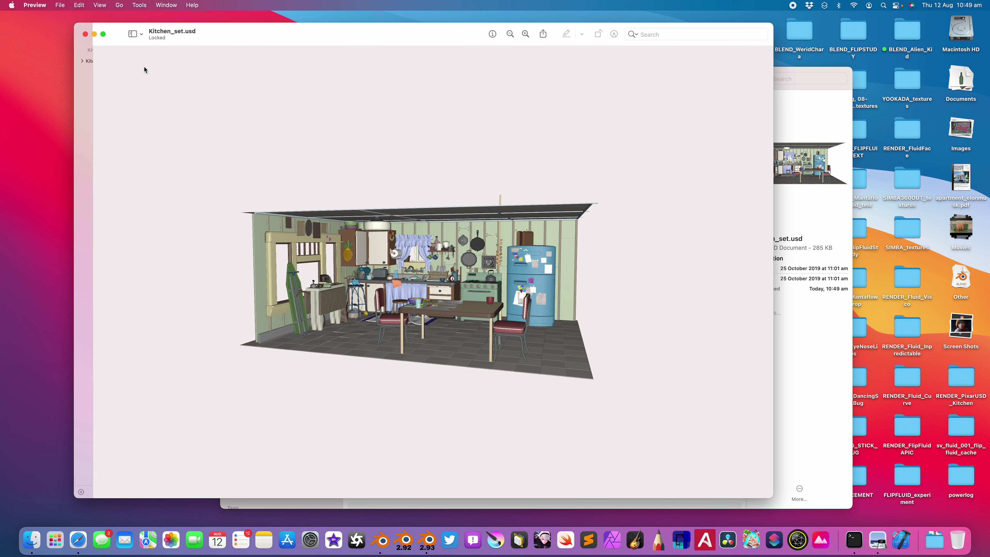
{"action": "left_click", "coordinate": [82, 60]}
{"action": "left_click", "coordinate": [88, 75]}
{"action": "left_click", "coordinate": [94, 89]}
{"action": "left_click", "coordinate": [99, 103]}
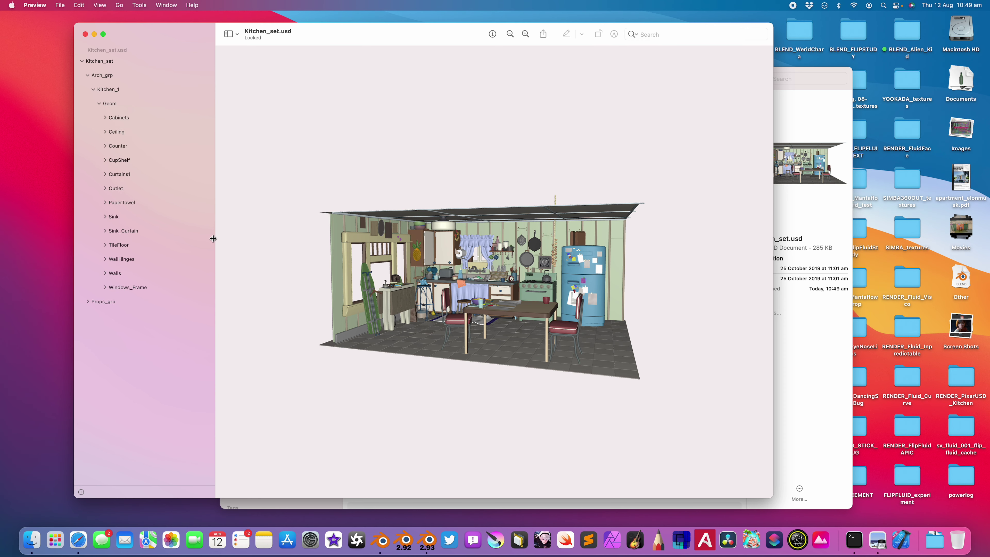
Expand Cabinets and frame the Counter, Outlet, Sink and TileFloor parts in turn.
{"action": "left_click_drag", "start_coordinate": [215, 238], "coordinate": [187, 236]}
{"action": "left_click", "coordinate": [104, 118]}
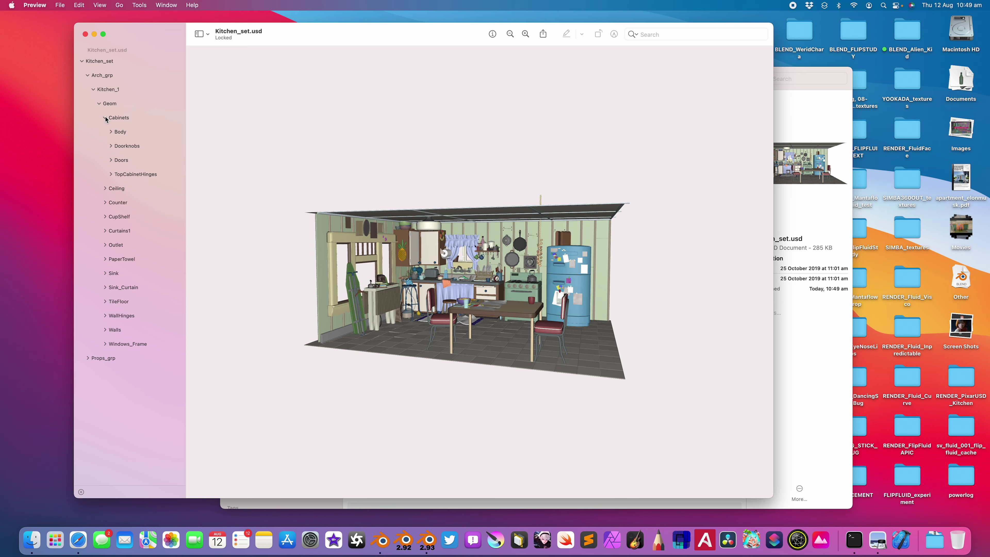
{"action": "left_click_drag", "start_coordinate": [796, 26], "coordinate": [848, 31]}
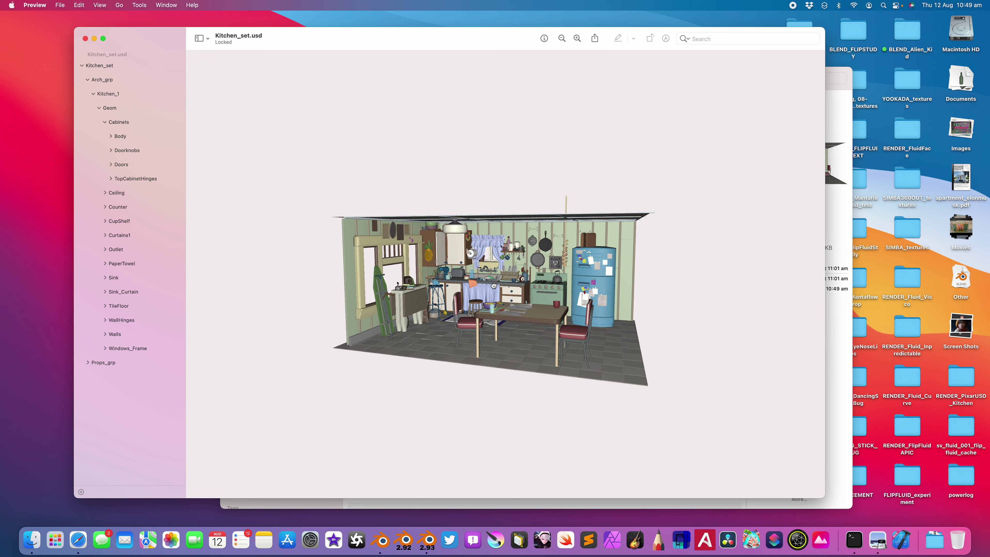
{"action": "left_click", "coordinate": [136, 206]}
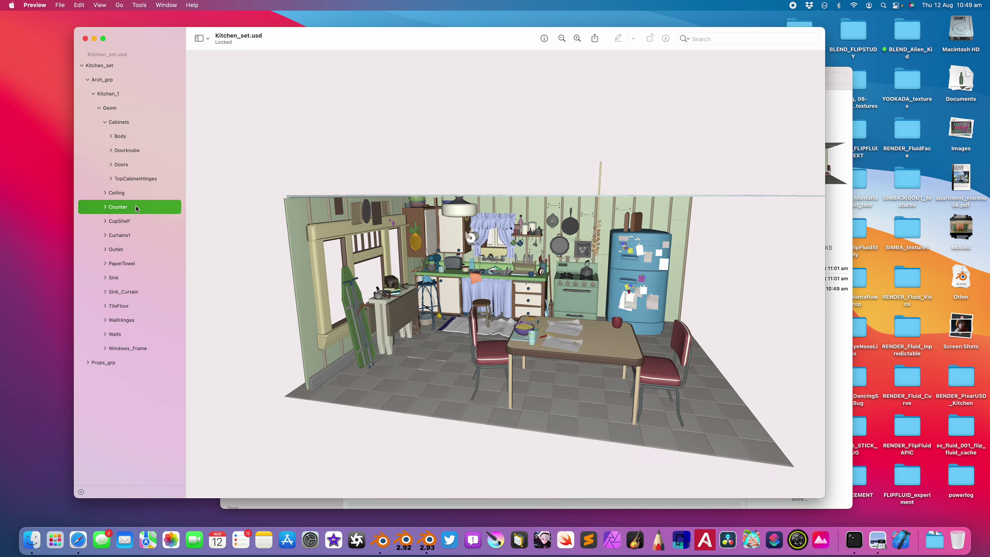
{"action": "left_click", "coordinate": [134, 250]}
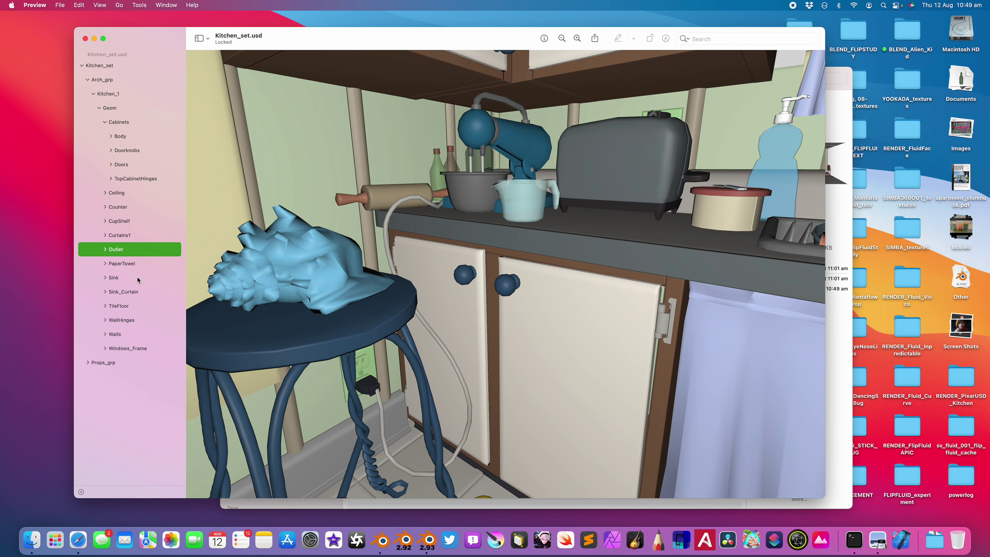
{"action": "left_click", "coordinate": [137, 277]}
{"action": "left_click", "coordinate": [135, 307]}
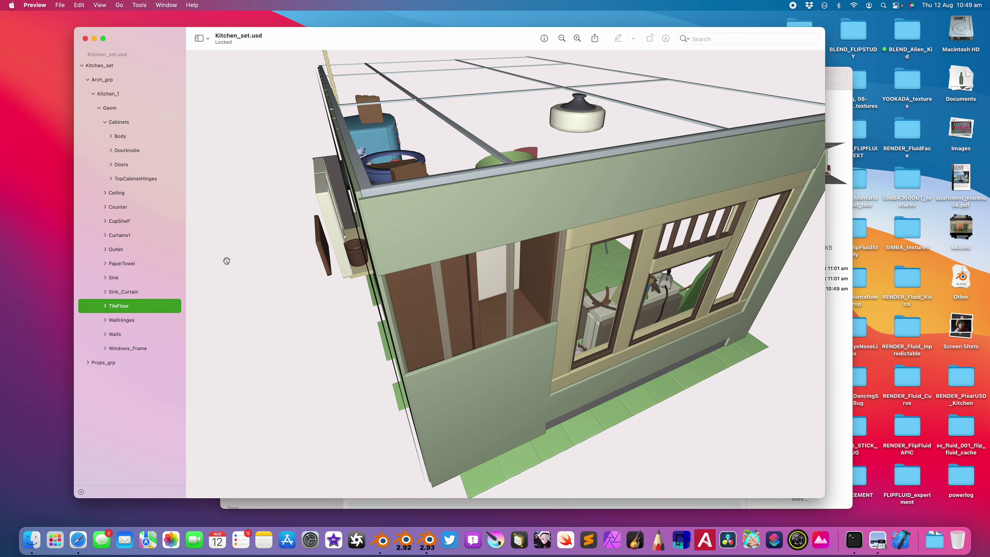
Frame the CupShelf and cabinet Doors, orbiting and zooming to a level view of the counter.
{"action": "left_click", "coordinate": [151, 222]}
{"action": "left_click_drag", "start_coordinate": [261, 237], "coordinate": [518, 259]}
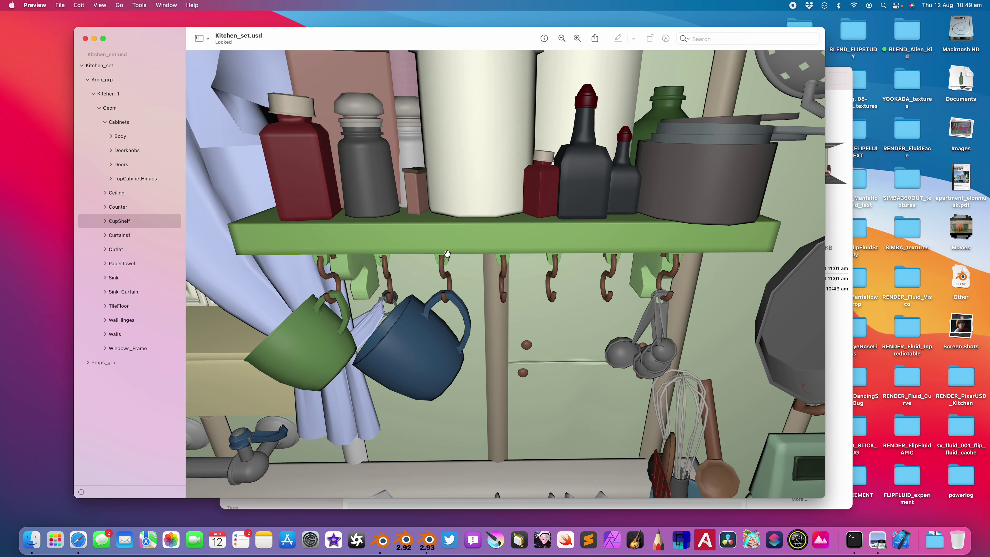
{"action": "left_click", "coordinate": [154, 164]}
{"action": "left_click_drag", "start_coordinate": [312, 281], "coordinate": [596, 256]}
{"action": "scroll", "coordinate": [595, 255], "scroll_direction": "down", "scroll_amount": 8}
{"action": "scroll", "coordinate": [595, 249], "scroll_direction": "up", "scroll_amount": 5}
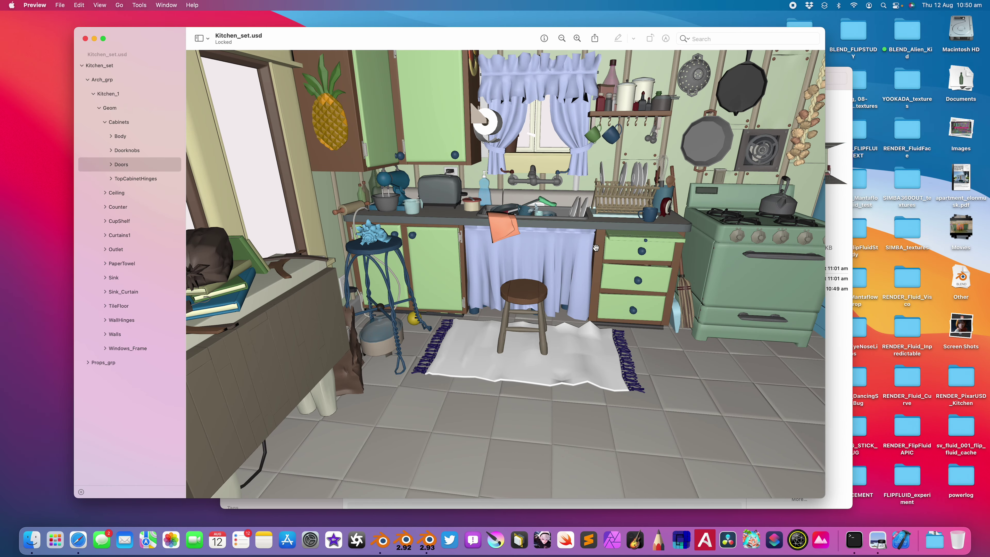
{"action": "scroll", "coordinate": [599, 248], "scroll_direction": "down", "scroll_amount": 1}
{"action": "scroll", "coordinate": [602, 245], "scroll_direction": "up", "scroll_amount": 8}
{"action": "scroll", "coordinate": [608, 241], "scroll_direction": "up", "scroll_amount": 8}
{"action": "scroll", "coordinate": [610, 241], "scroll_direction": "down", "scroll_amount": 10}
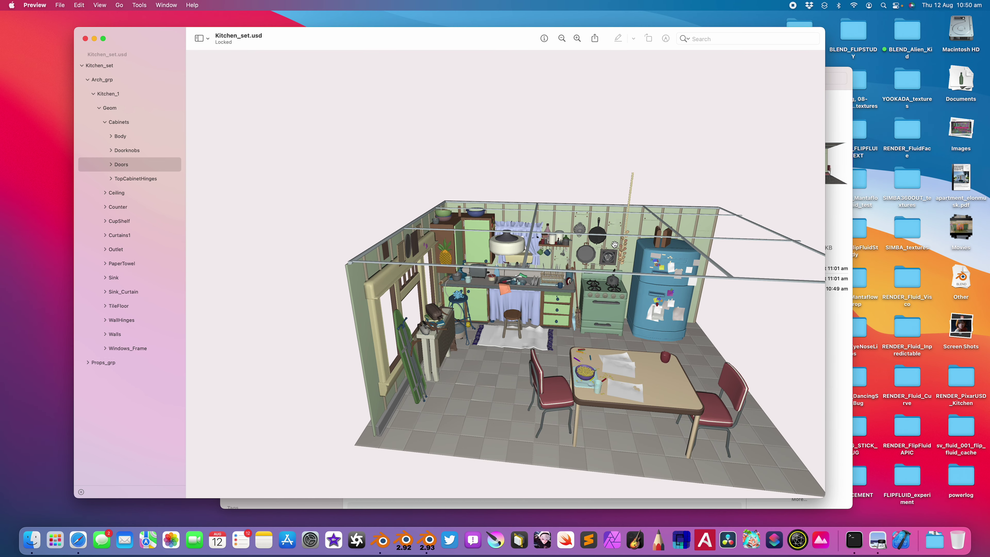
{"action": "scroll", "coordinate": [614, 245], "scroll_direction": "down", "scroll_amount": 8}
{"action": "scroll", "coordinate": [616, 246], "scroll_direction": "up", "scroll_amount": 8}
{"action": "scroll", "coordinate": [619, 248], "scroll_direction": "down", "scroll_amount": 3}
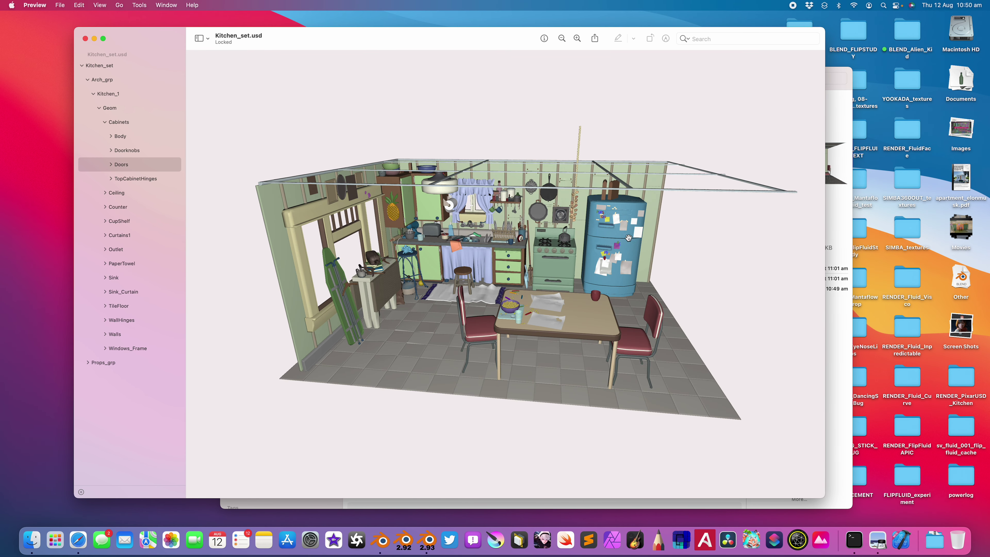
{"action": "left_click_drag", "start_coordinate": [629, 238], "coordinate": [629, 215]}
Search the parts for 'bottl' and frame the green BottleMedium up close.
{"action": "left_click", "coordinate": [717, 40]}
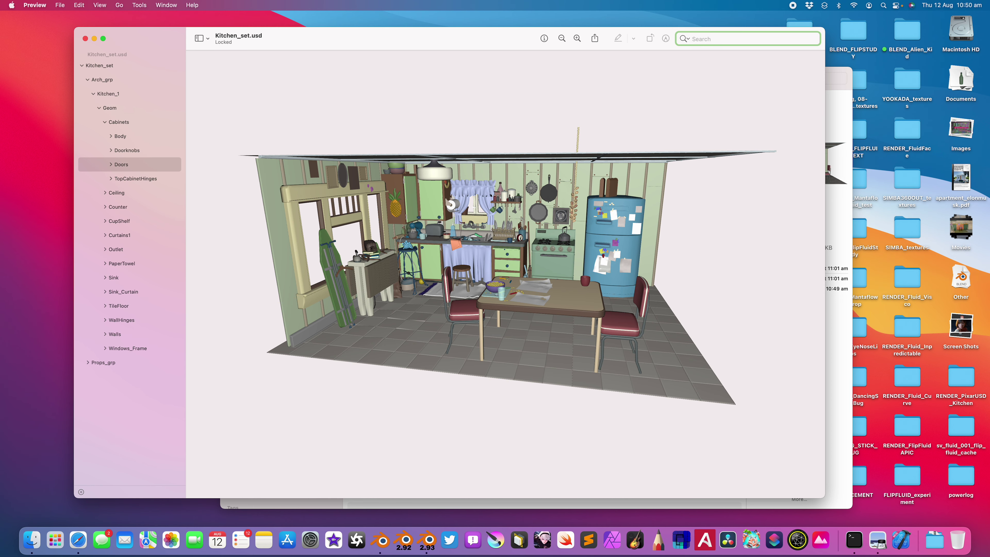
{"action": "type", "text": "bottle"}
{"action": "key", "text": "super+a"}
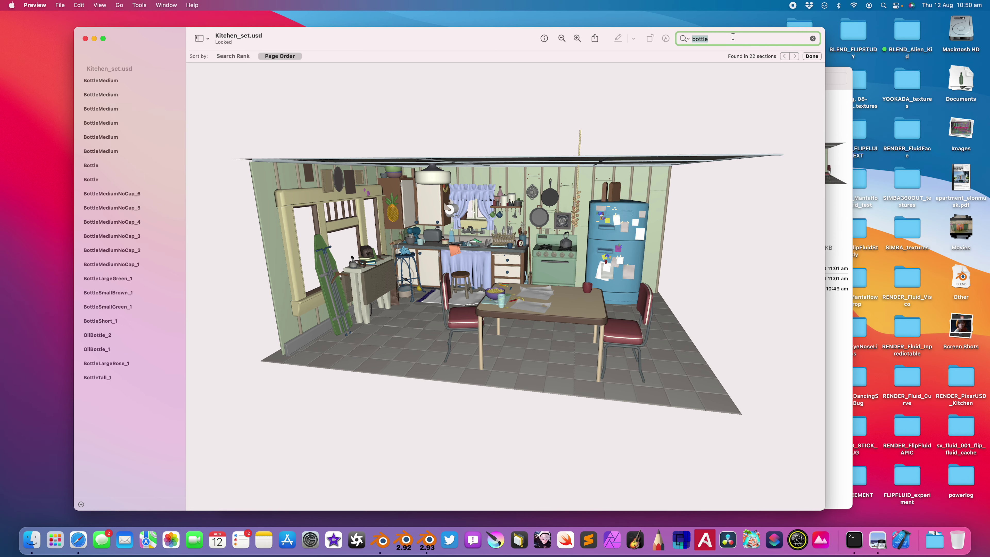
{"action": "left_click", "coordinate": [151, 165]}
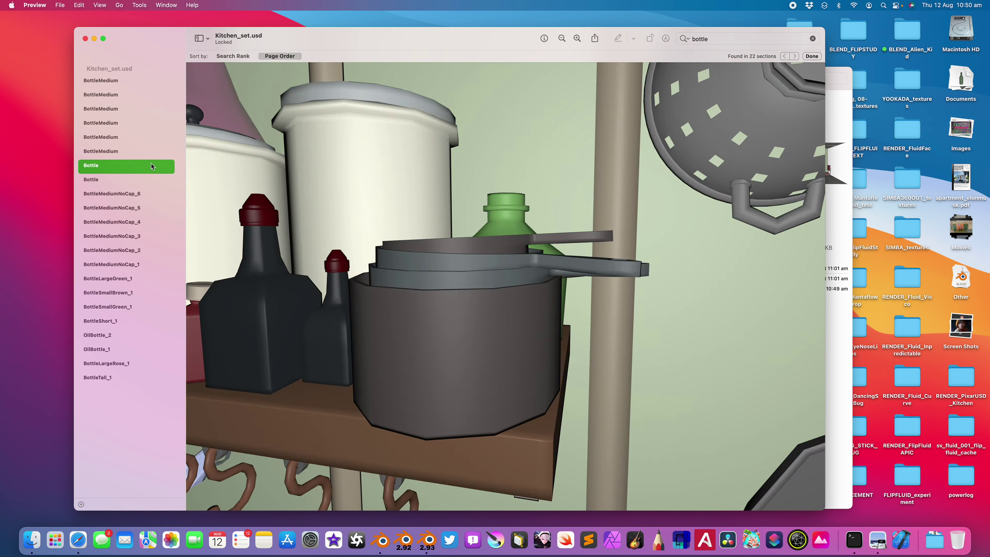
{"action": "left_click", "coordinate": [145, 151]}
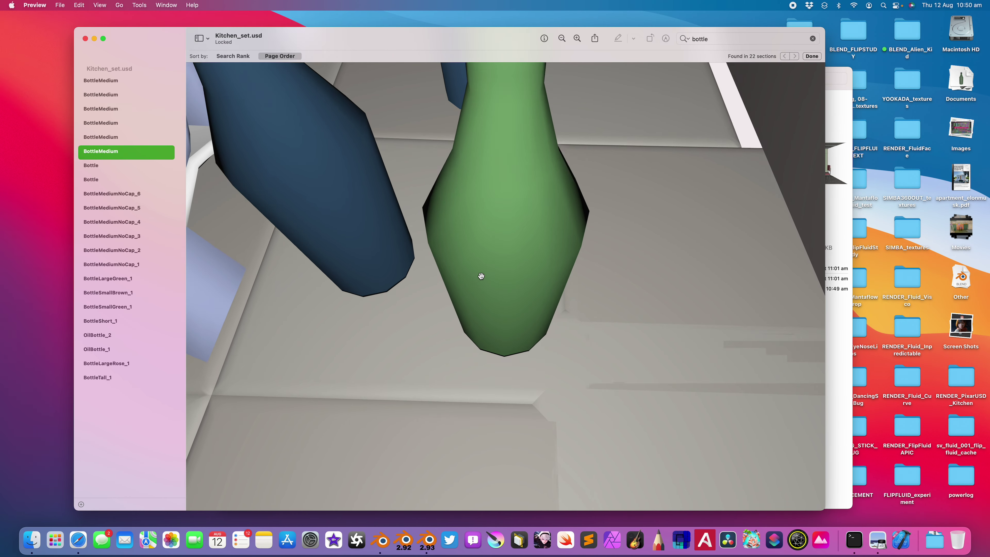
{"action": "left_click_drag", "start_coordinate": [517, 245], "coordinate": [549, 233]}
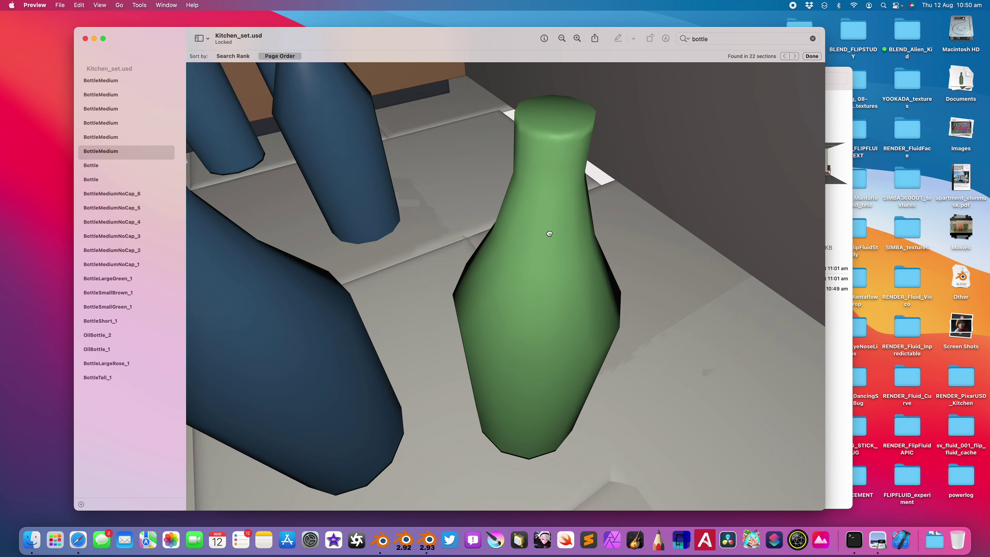
{"action": "left_click", "coordinate": [143, 152]}
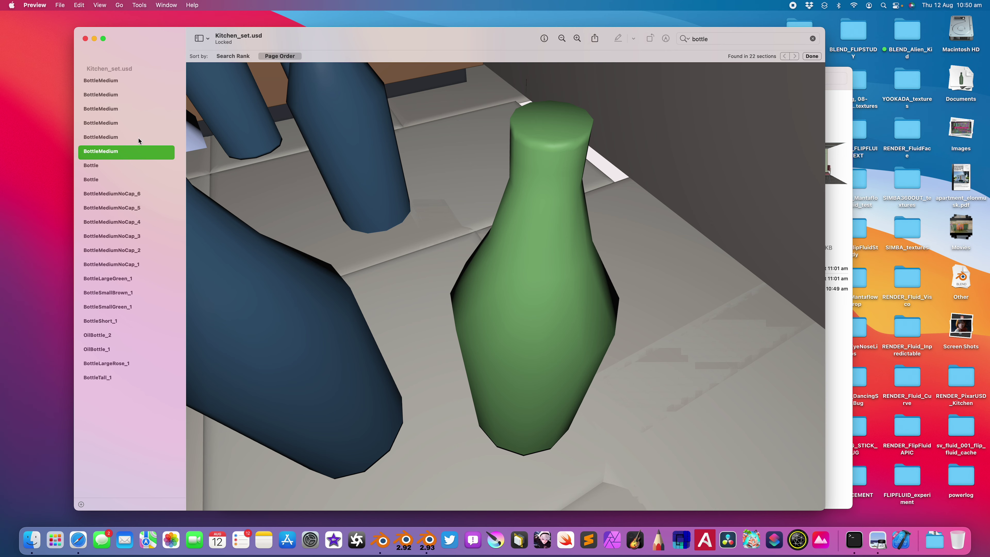
{"action": "left_click", "coordinate": [61, 5]}
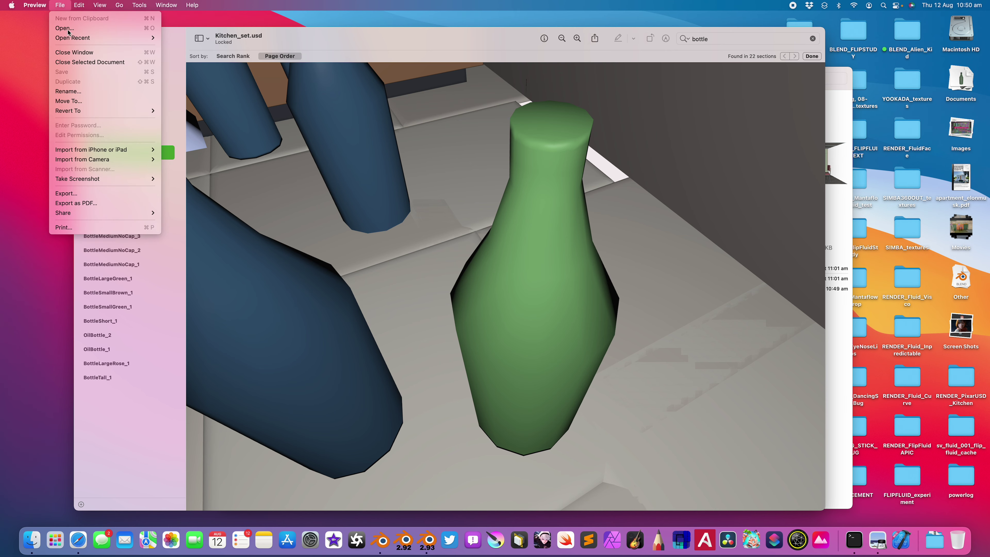
Export the scene as Universal Scene Description named 'b' to the Desktop.
{"action": "left_click", "coordinate": [107, 192]}
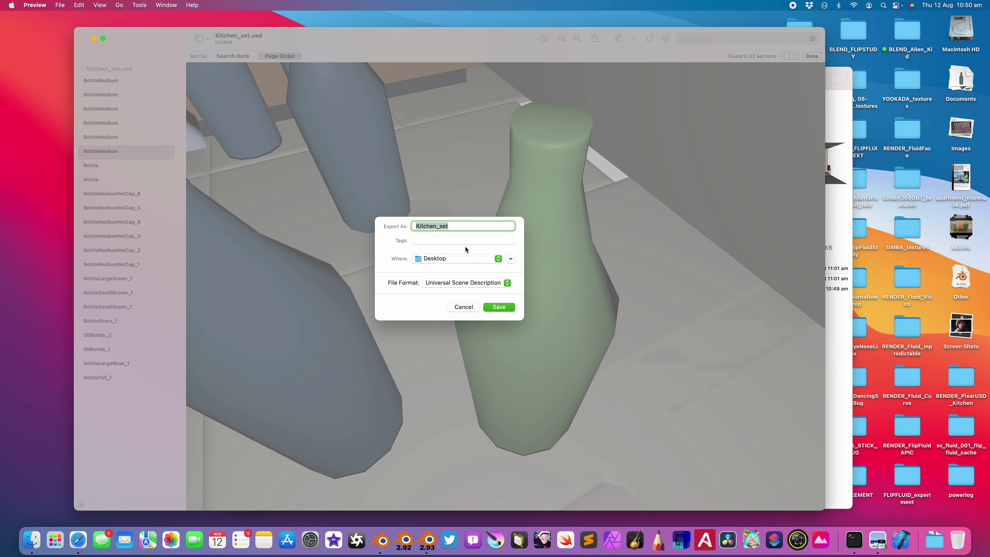
{"action": "type", "text": "bottle"}
{"action": "key", "text": "Return"}
Orbit and zoom around the bottles and sink counter, then quit Preview.
{"action": "left_click_drag", "start_coordinate": [488, 247], "coordinate": [506, 267]}
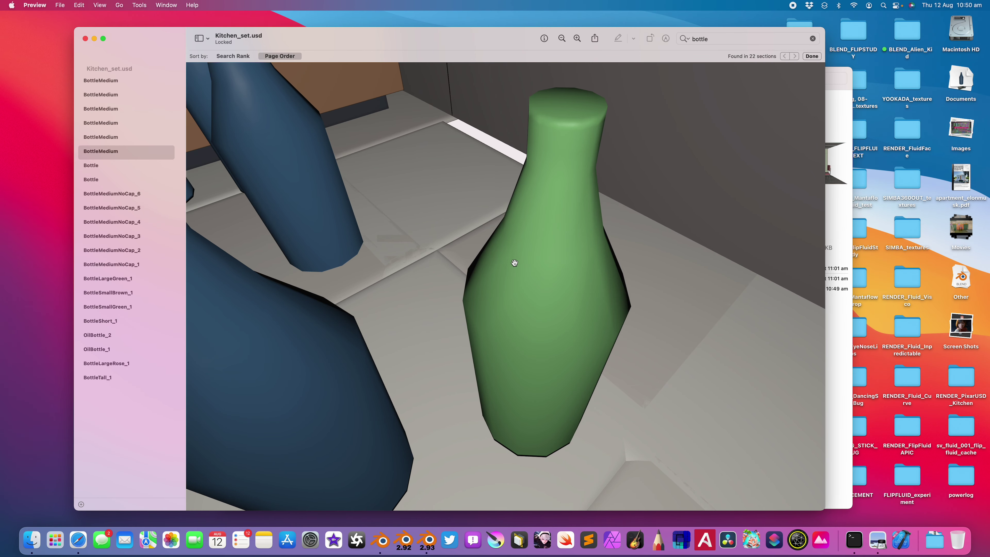
{"action": "double_click", "coordinate": [514, 263]}
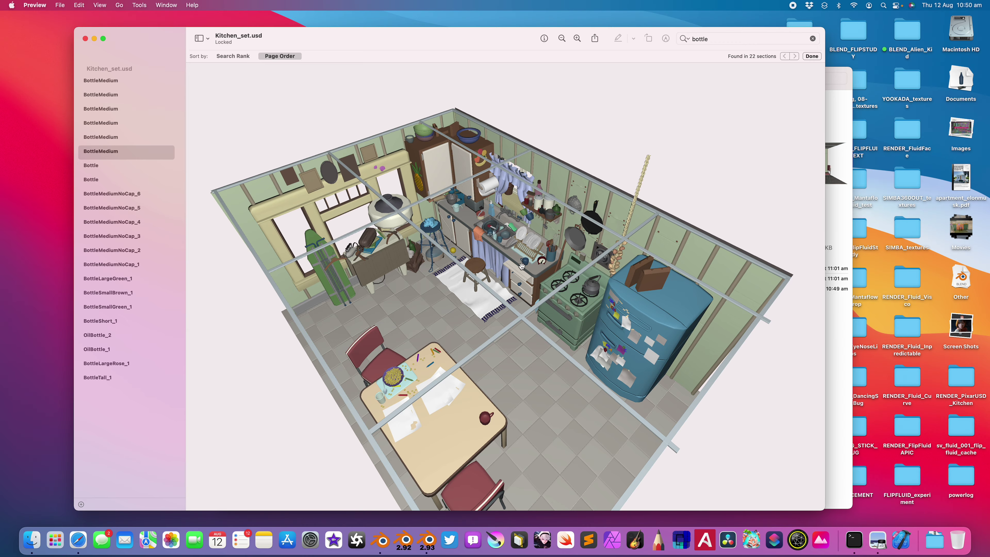
{"action": "double_click", "coordinate": [522, 265]}
{"action": "left_click", "coordinate": [723, 38]}
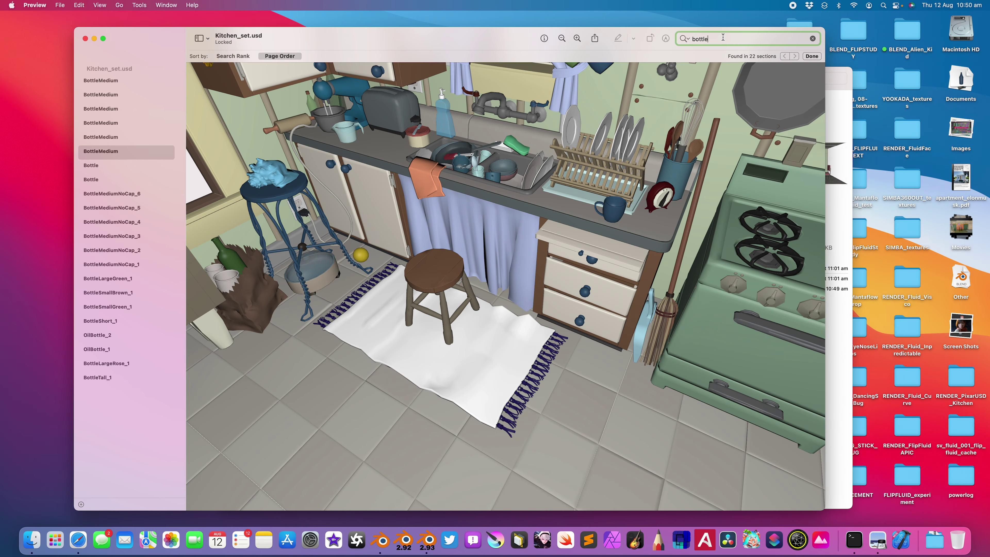
{"action": "key", "text": "super+q"}
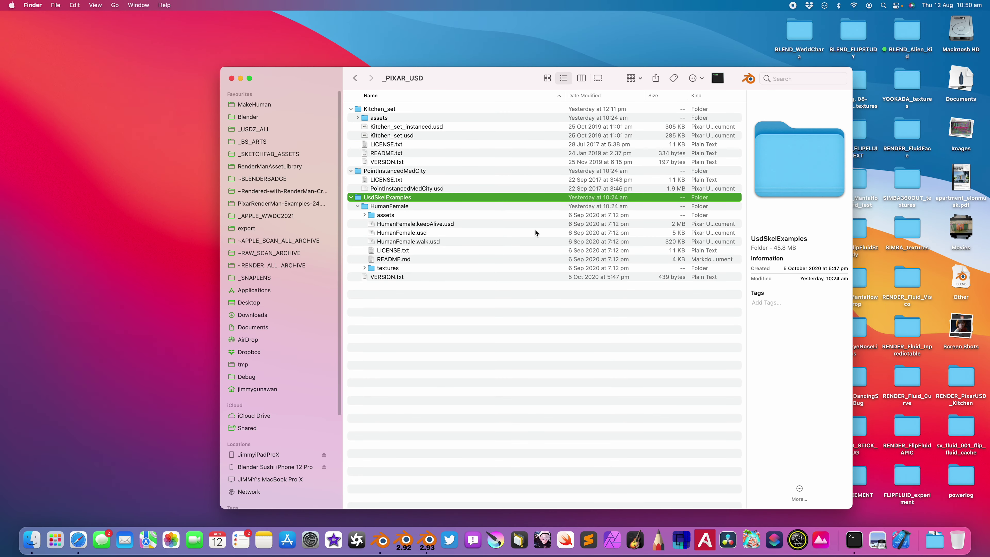
Switch to Blender, dismiss the Preview crash report, and close the splash screen.
{"action": "key", "text": "ctrl+Right"}
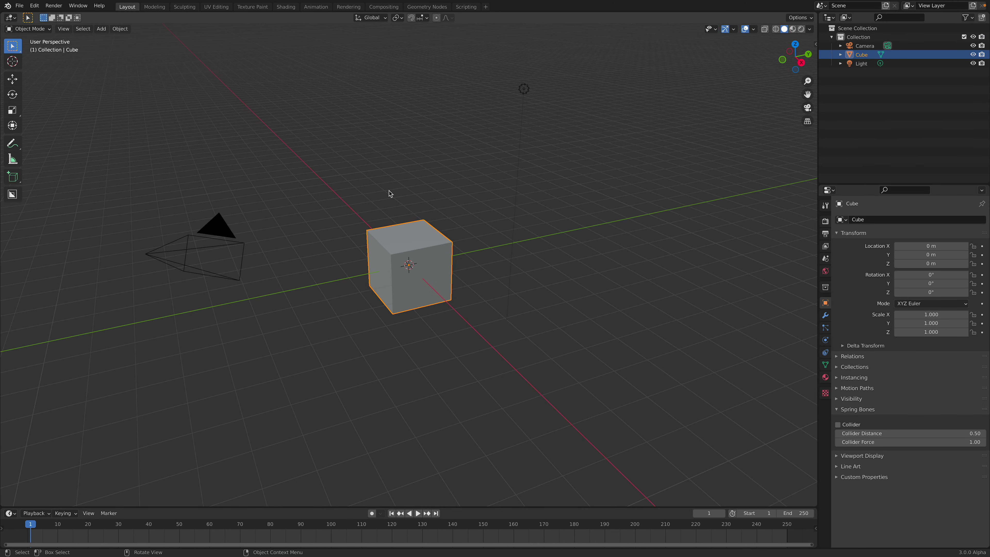
{"action": "left_click", "coordinate": [130, 142]}
{"action": "left_click", "coordinate": [7, 5]}
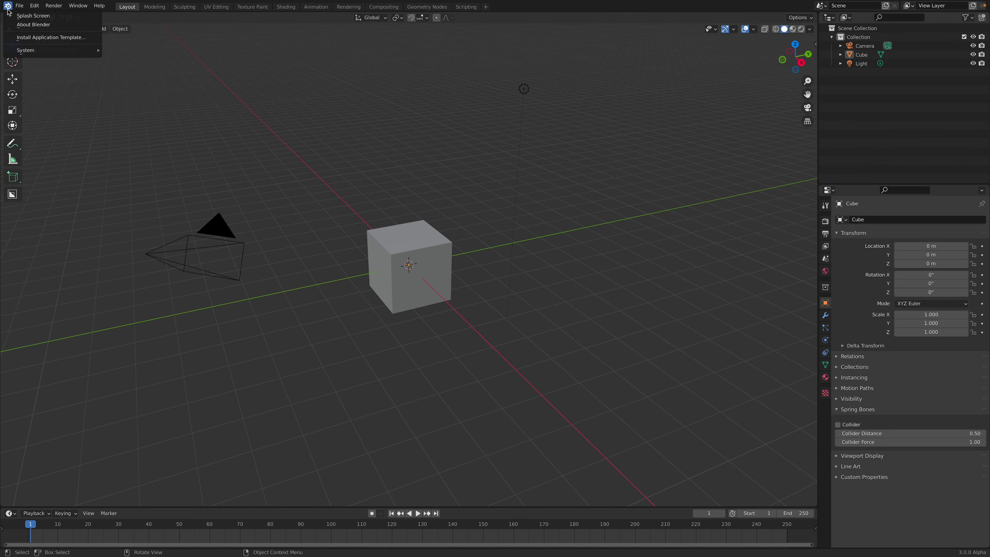
{"action": "left_click", "coordinate": [24, 18]}
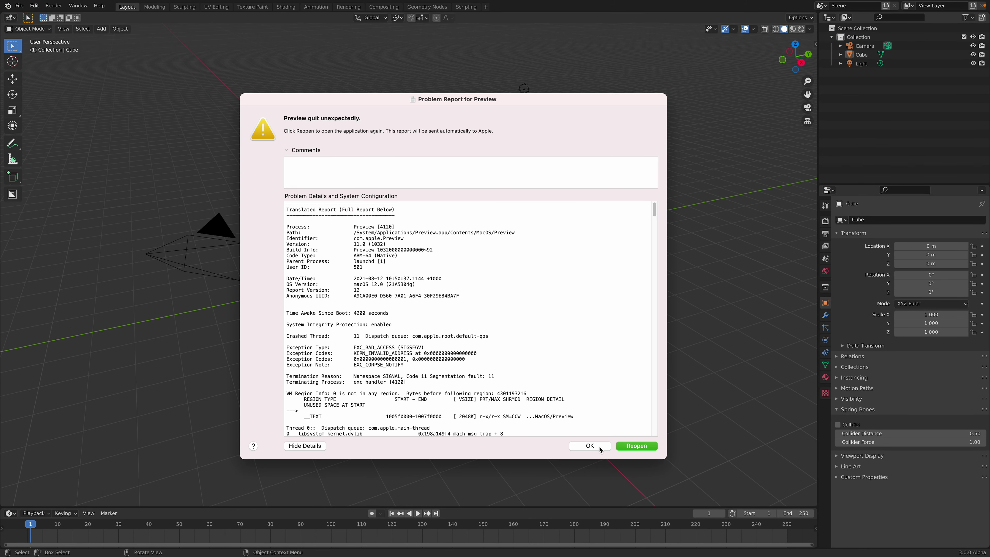
{"action": "left_click", "coordinate": [599, 448]}
{"action": "left_click", "coordinate": [454, 152]}
Select all and delete the default cube, camera and light.
{"action": "key", "text": "a"}
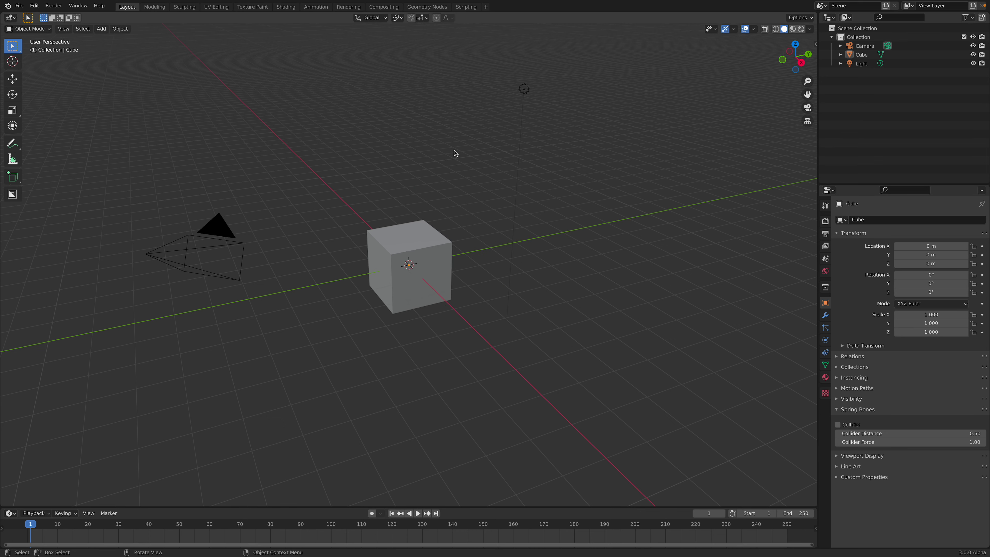
{"action": "key", "text": "x"}
{"action": "left_click", "coordinate": [465, 194]}
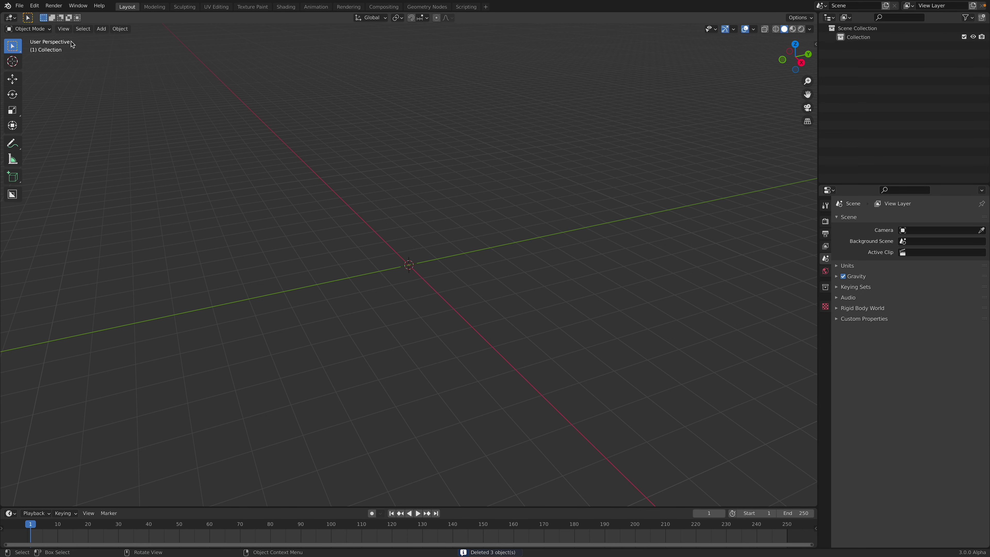
Start a Universal Scene Description import and browse to Downloads/_PIXAR_USD/Kitchen_set.
{"action": "left_click", "coordinate": [19, 6]}
{"action": "mouse_move", "coordinate": [77, 127]}
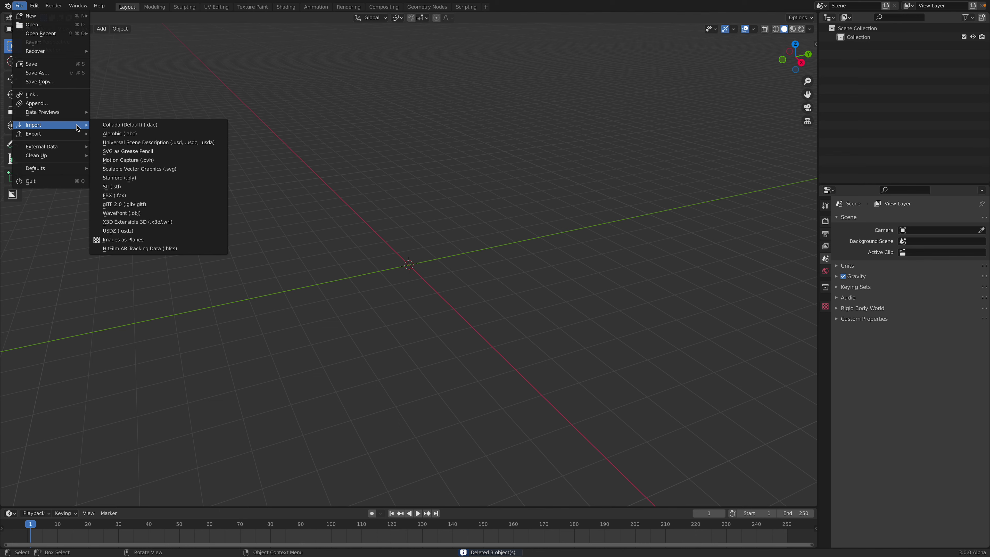
{"action": "left_click", "coordinate": [166, 142]}
{"action": "left_click", "coordinate": [327, 124]}
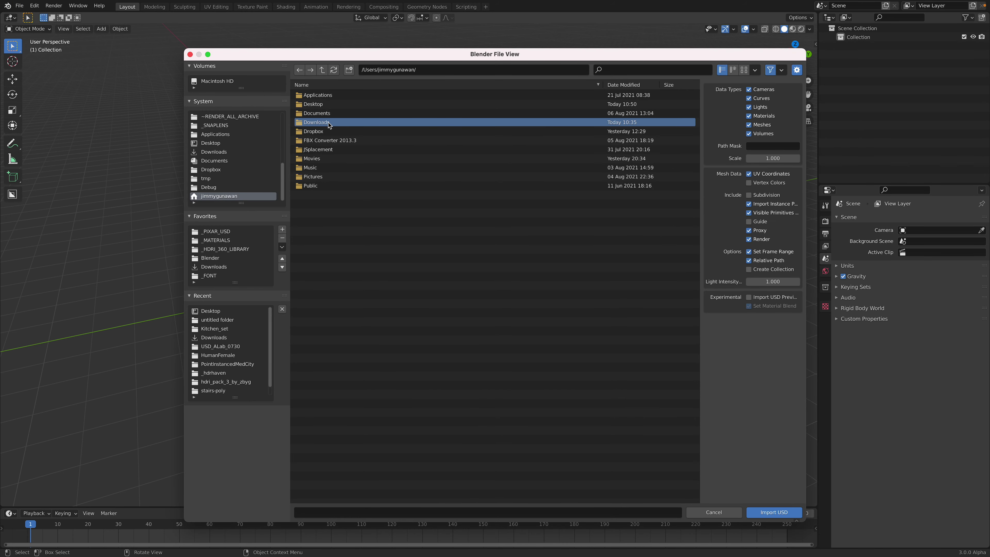
{"action": "left_click", "coordinate": [330, 124]}
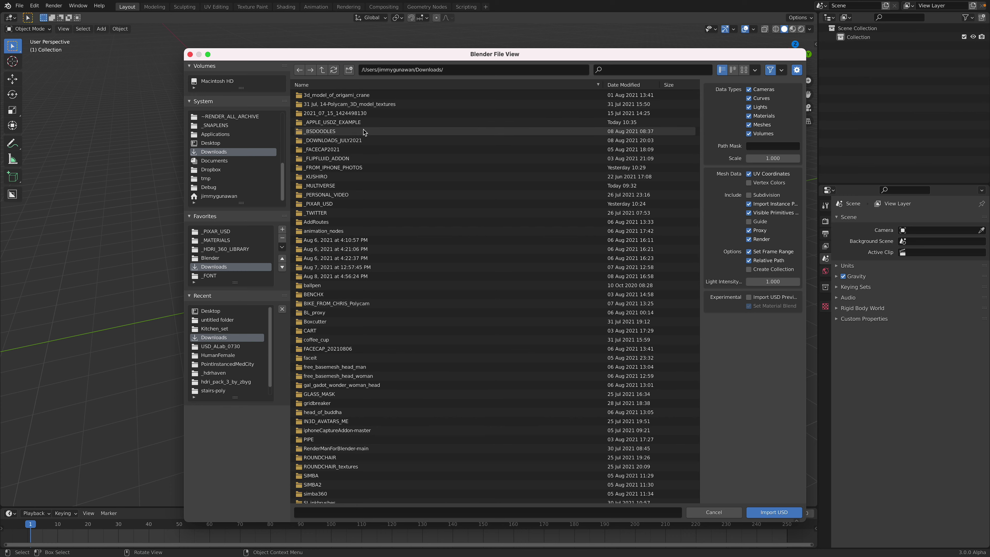
{"action": "left_click", "coordinate": [238, 231]}
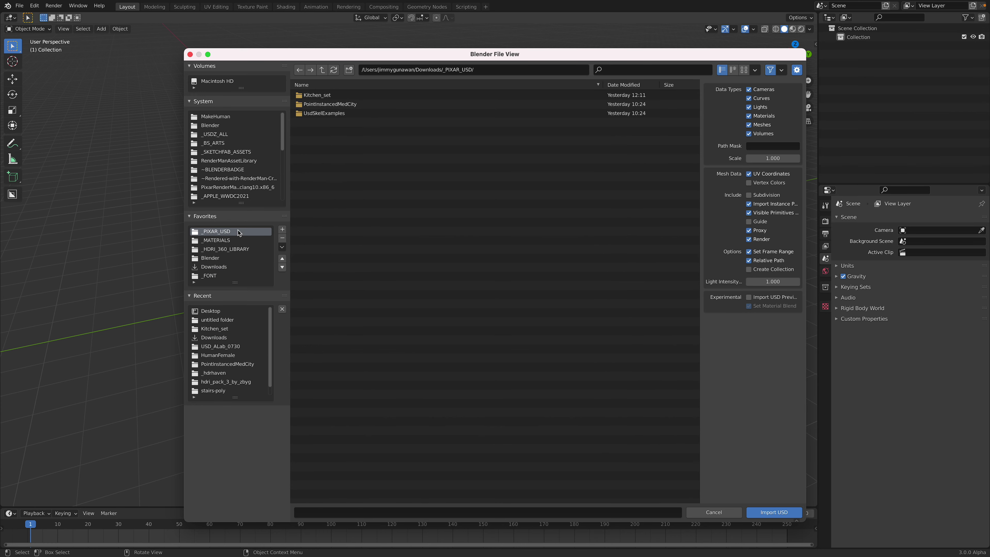
{"action": "left_click", "coordinate": [337, 95]}
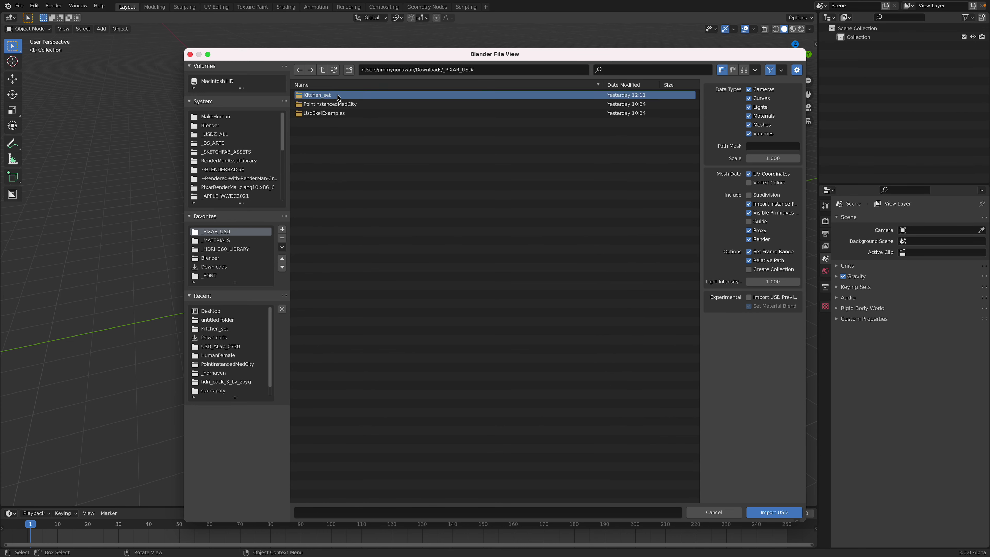
Choose Kitchen_set.usd, widen the import options, and import it into the scene.
{"action": "left_click", "coordinate": [380, 113]}
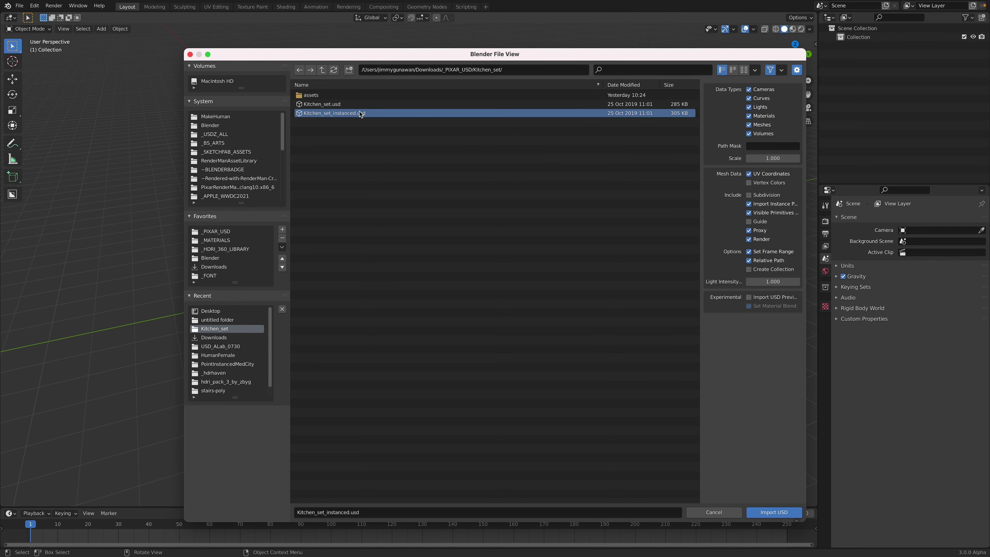
{"action": "left_click", "coordinate": [362, 107]}
{"action": "left_click", "coordinate": [364, 112]}
{"action": "left_click", "coordinate": [365, 106]}
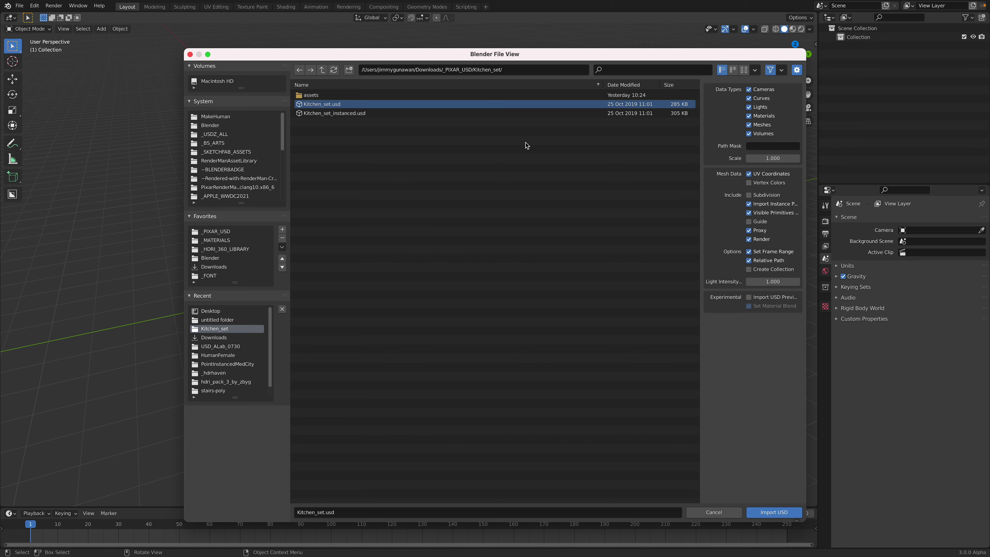
{"action": "left_click_drag", "start_coordinate": [173, 49], "coordinate": [151, 30]}
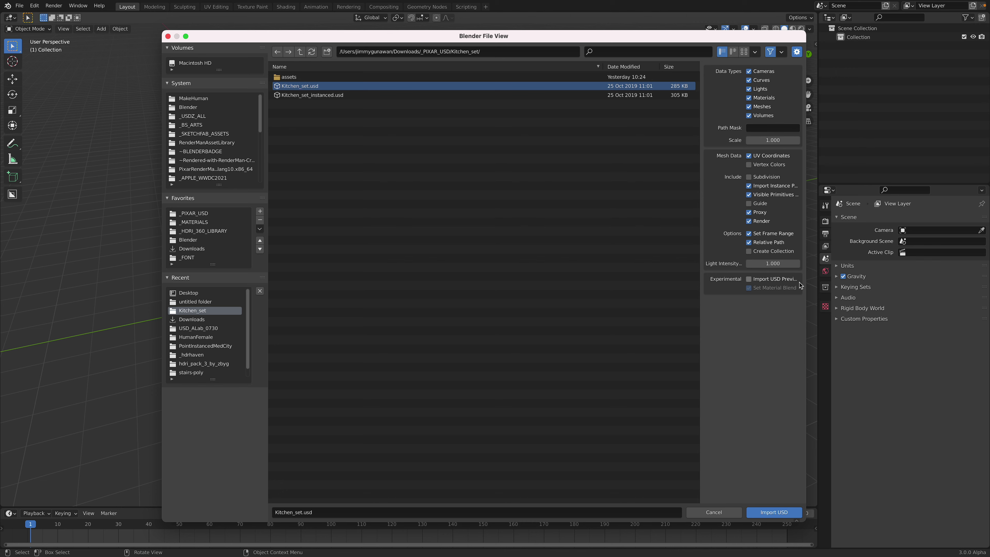
{"action": "left_click_drag", "start_coordinate": [700, 269], "coordinate": [666, 270]}
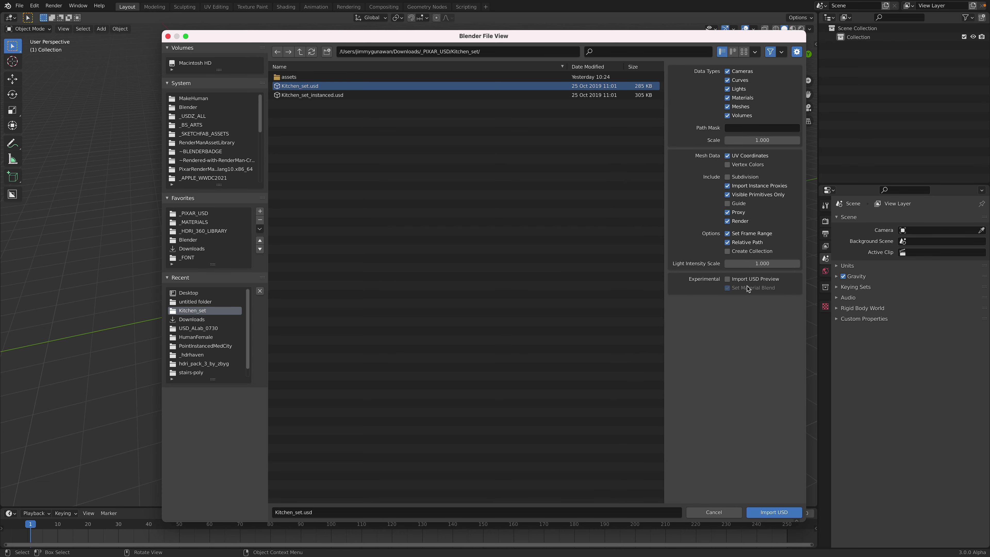
{"action": "left_click", "coordinate": [774, 513]}
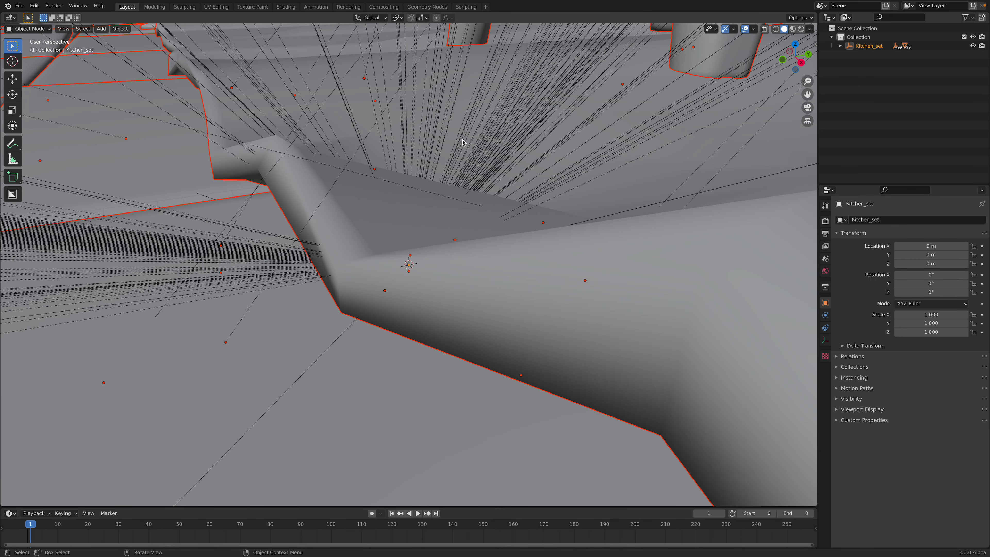
Zoom out to the whole kitchen and inspect pCube263's material slots.
{"action": "scroll", "coordinate": [448, 195], "scroll_direction": "down", "scroll_amount": 15}
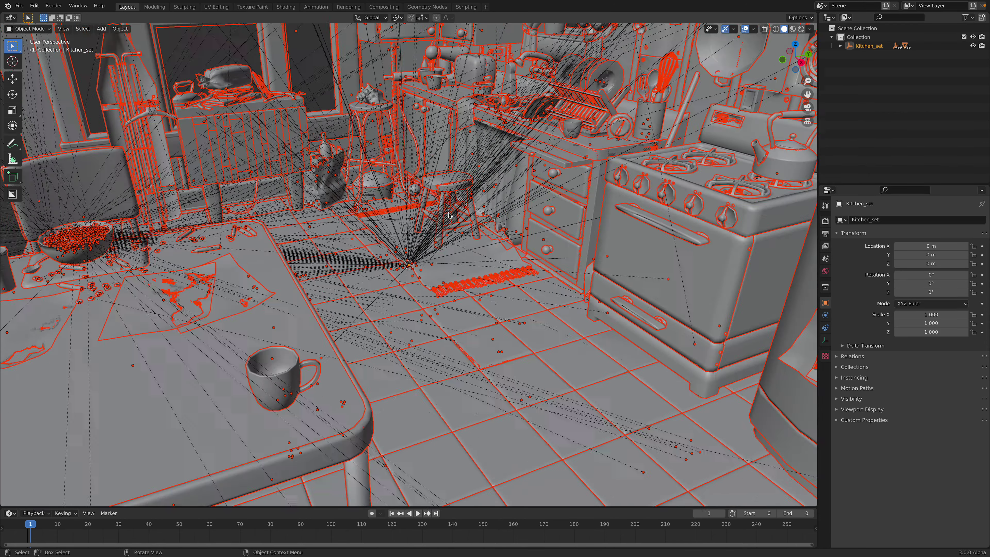
{"action": "scroll", "coordinate": [466, 209], "scroll_direction": "down", "scroll_amount": 10}
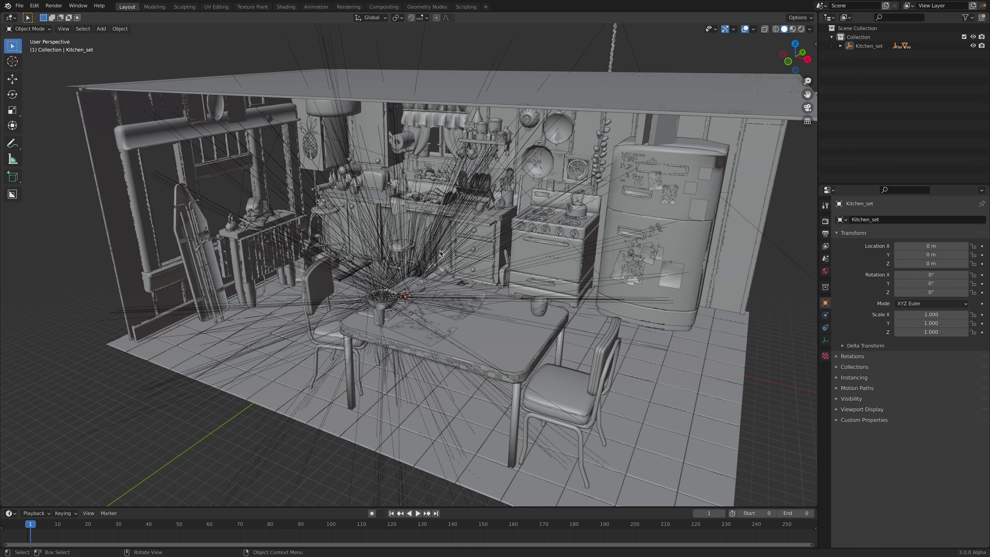
{"action": "left_click", "coordinate": [441, 253]}
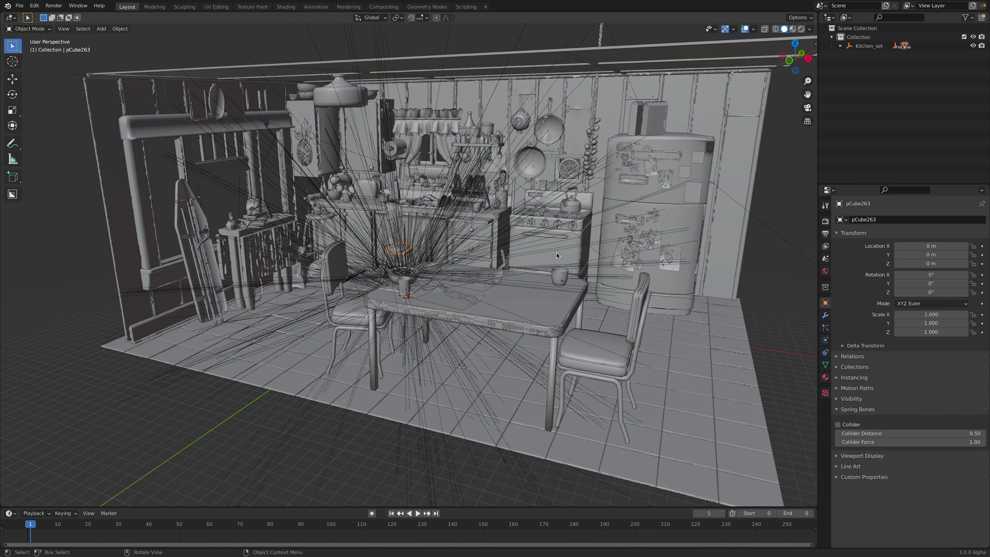
{"action": "left_click", "coordinate": [825, 377]}
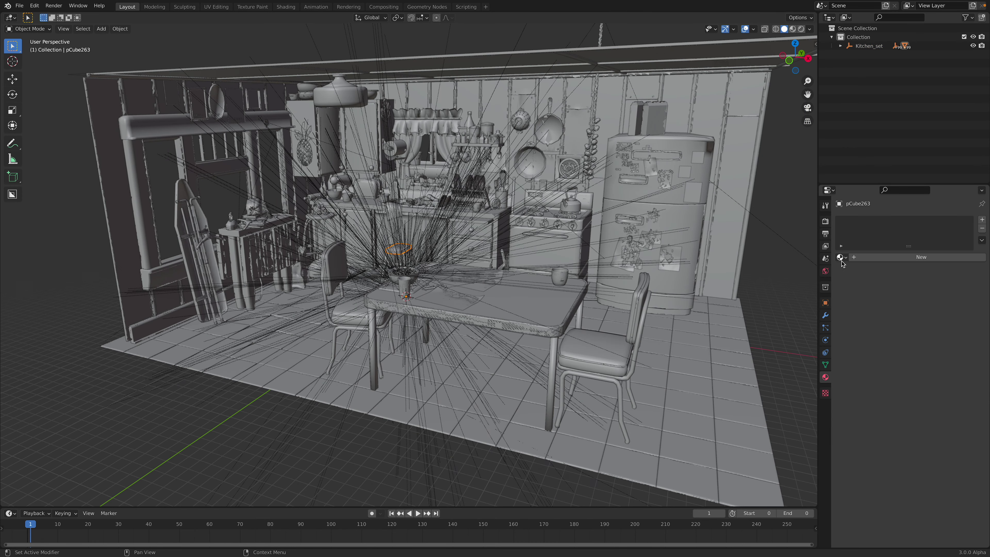
{"action": "middle_click_drag", "start_coordinate": [517, 230], "coordinate": [522, 228]}
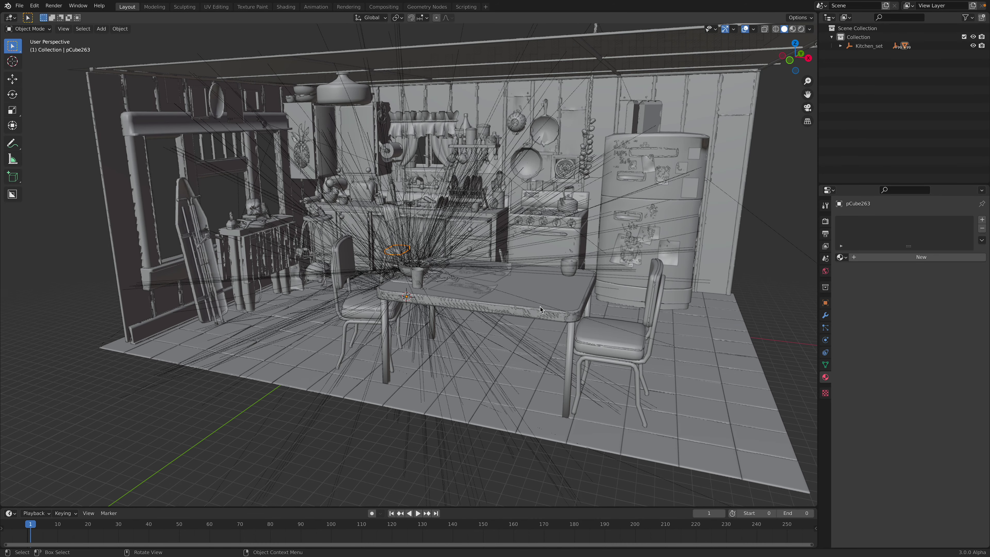
Inspect the table's Edge, the tabletop Top.001 and the fridge door panel, then show Viewport Overlays.
{"action": "left_click", "coordinate": [546, 313]}
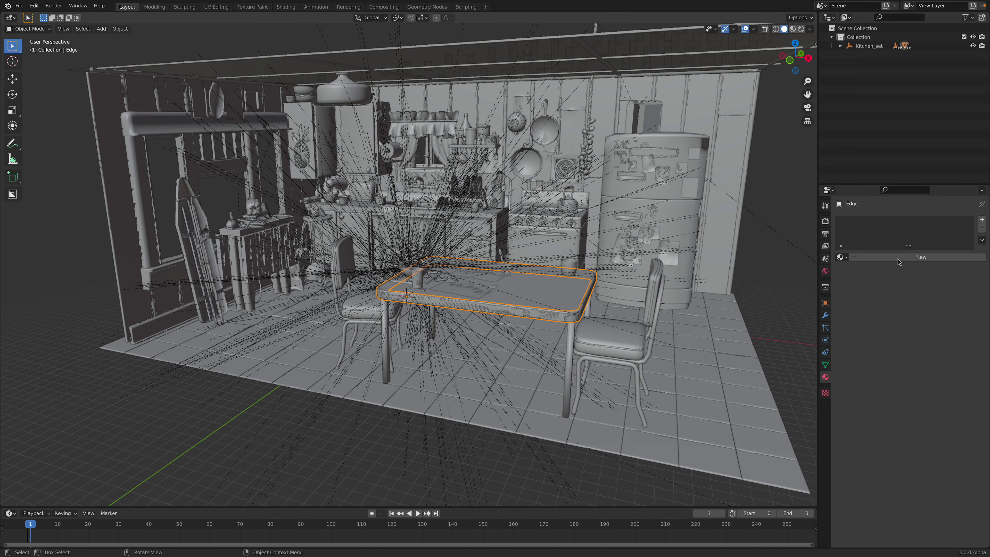
{"action": "left_click", "coordinate": [561, 290]}
{"action": "middle_click_drag", "start_coordinate": [603, 246], "coordinate": [587, 241]}
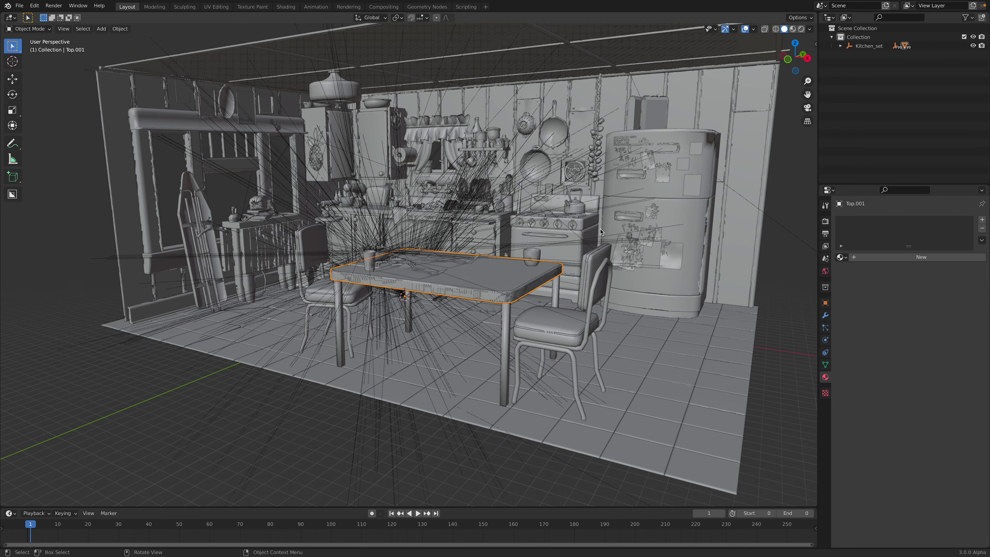
{"action": "left_click", "coordinate": [643, 189]}
{"action": "middle_click_drag", "start_coordinate": [643, 189], "coordinate": [422, 261]}
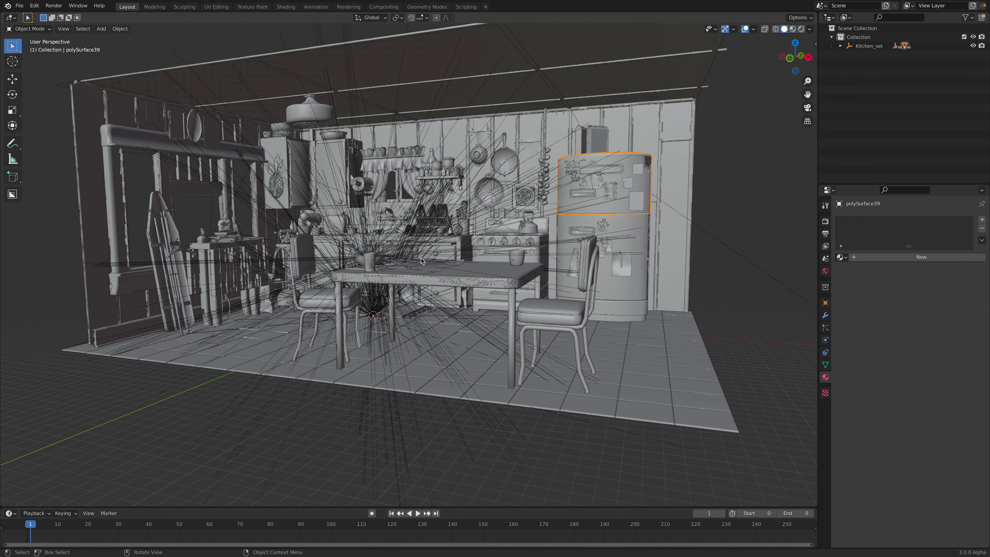
{"action": "left_click", "coordinate": [754, 29]}
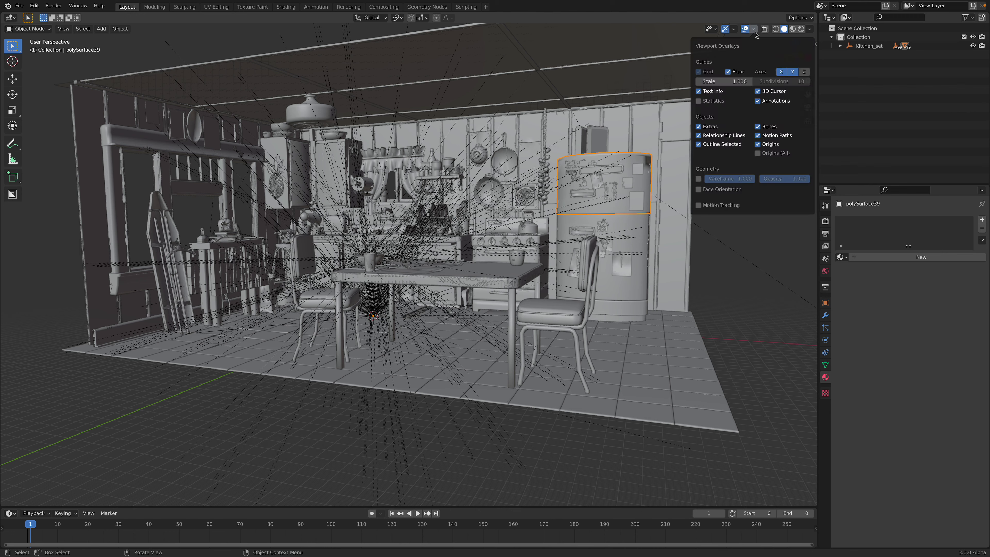
Hide relationship lines and bring the view toward the sink counter from above.
{"action": "left_click", "coordinate": [698, 135]}
{"action": "middle_click_drag", "start_coordinate": [582, 191], "coordinate": [563, 205]}
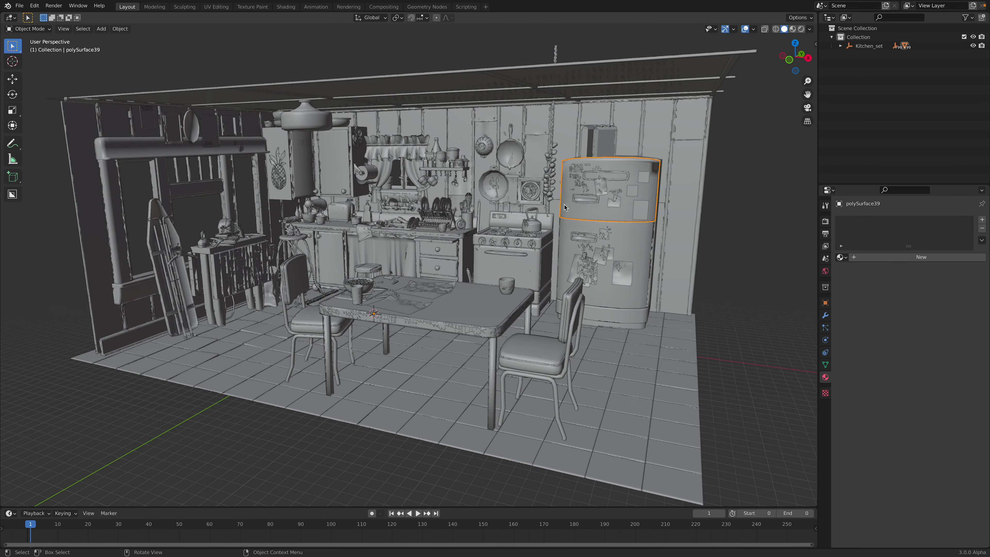
{"action": "scroll", "coordinate": [488, 248], "scroll_direction": "up", "scroll_amount": 3}
{"action": "scroll", "coordinate": [488, 248], "scroll_direction": "up", "scroll_amount": 3}
{"action": "middle_click_drag", "start_coordinate": [467, 232], "coordinate": [601, 113], "text": "shift"}
{"action": "scroll", "coordinate": [500, 273], "scroll_direction": "up", "scroll_amount": 4}
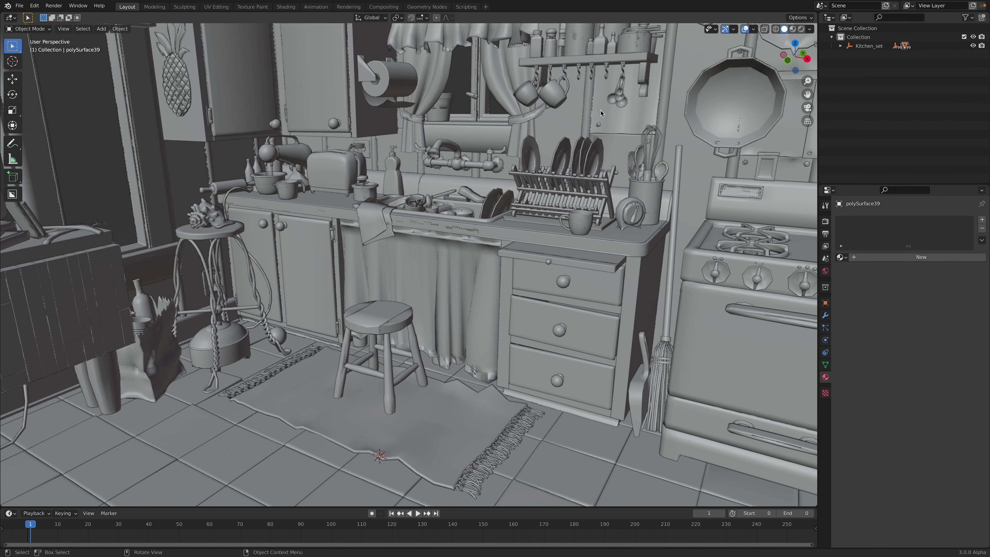
Set viewport shading colour to Random and try several studio lights, settling on the second.
{"action": "left_click", "coordinate": [811, 29]}
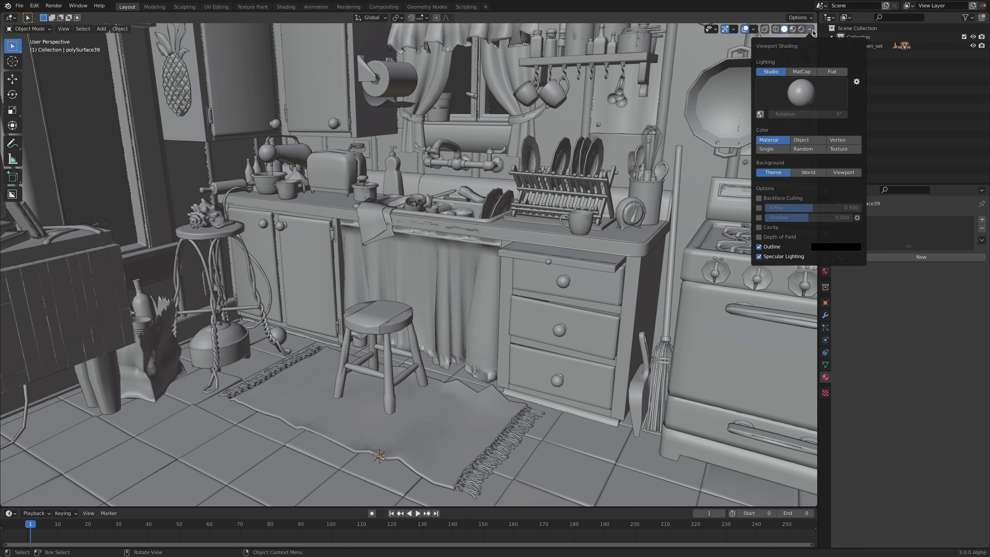
{"action": "left_click", "coordinate": [804, 149]}
{"action": "left_click", "coordinate": [802, 94]}
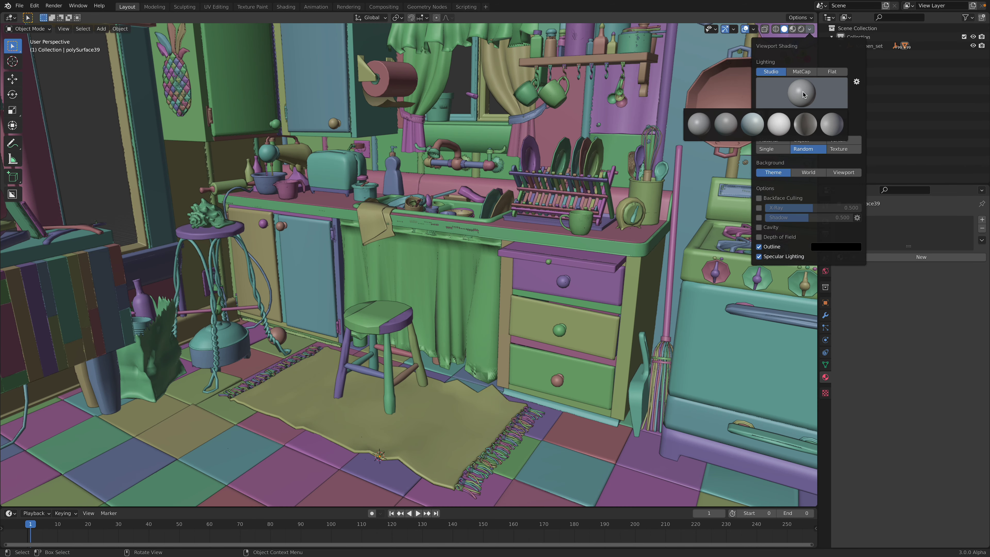
{"action": "left_click", "coordinate": [764, 123]}
{"action": "left_click", "coordinate": [798, 98]}
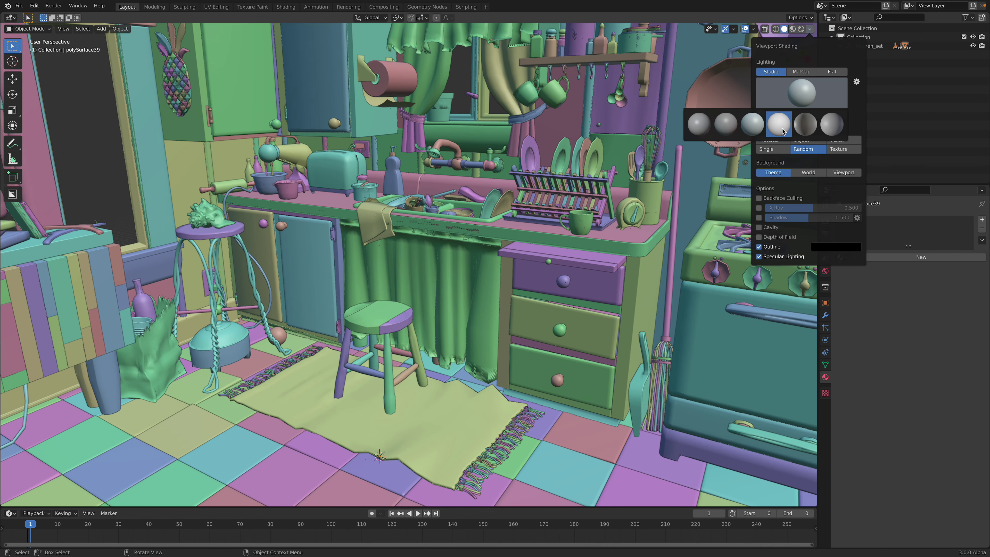
{"action": "left_click", "coordinate": [781, 129]}
{"action": "left_click", "coordinate": [795, 112]}
{"action": "left_click", "coordinate": [797, 123]}
{"action": "left_click", "coordinate": [802, 89]}
{"action": "left_click", "coordinate": [727, 126]}
Look around the fridge and table, briefly selecting pPlane13, then switch over to Safari.
{"action": "scroll", "coordinate": [491, 219], "scroll_direction": "down", "scroll_amount": 2}
{"action": "middle_click_drag", "start_coordinate": [491, 219], "coordinate": [536, 233]}
{"action": "scroll", "coordinate": [536, 231], "scroll_direction": "down", "scroll_amount": 5}
{"action": "middle_click_drag", "start_coordinate": [622, 235], "coordinate": [532, 223], "text": "shift"}
{"action": "scroll", "coordinate": [531, 223], "scroll_direction": "up", "scroll_amount": 3}
{"action": "left_click", "coordinate": [580, 175]}
{"action": "middle_click_drag", "start_coordinate": [580, 175], "coordinate": [754, 247]}
{"action": "key", "text": "alt+a"}
{"action": "scroll", "coordinate": [595, 249], "scroll_direction": "up", "scroll_amount": 3}
{"action": "middle_click_drag", "start_coordinate": [595, 249], "coordinate": [491, 263]}
{"action": "scroll", "coordinate": [409, 235], "scroll_direction": "down", "scroll_amount": 6}
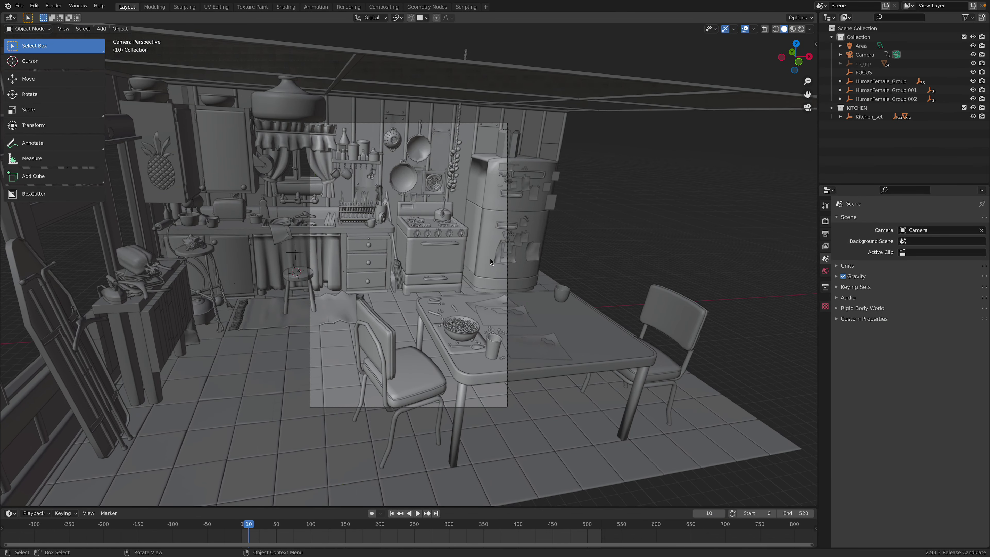
{"action": "key", "text": "ctrl+Right"}
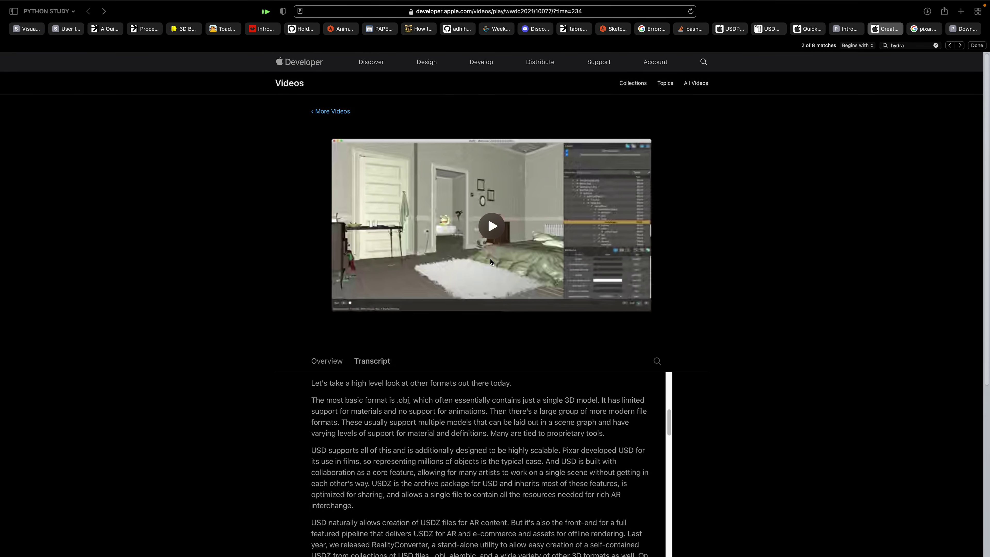
Show the 'pixar kitchen' image results and step through previews from Kitchen Sink Art Challenge Winners.
{"action": "left_click", "coordinate": [923, 28]}
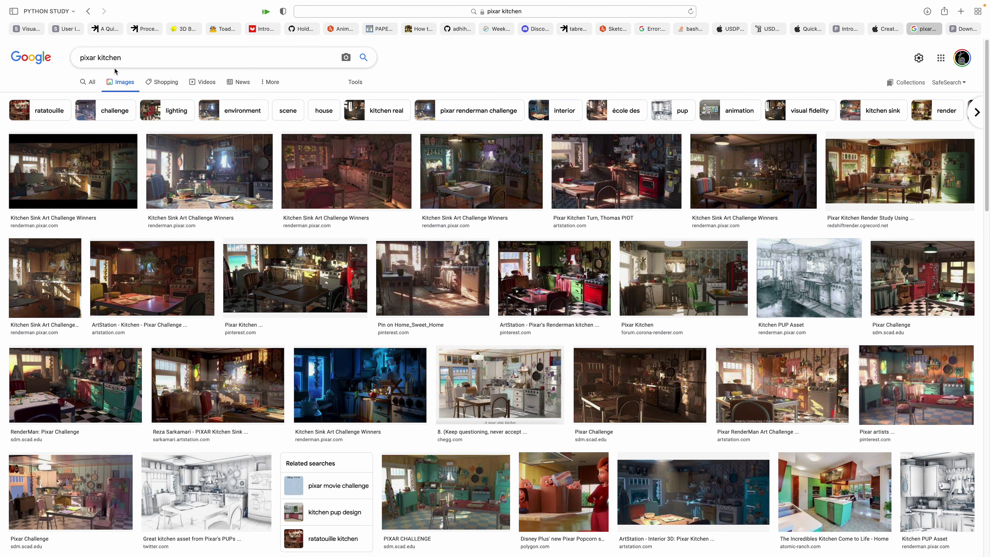
{"action": "left_click", "coordinate": [74, 172]}
{"action": "key", "text": "Right"}
{"action": "key", "text": "Right"}
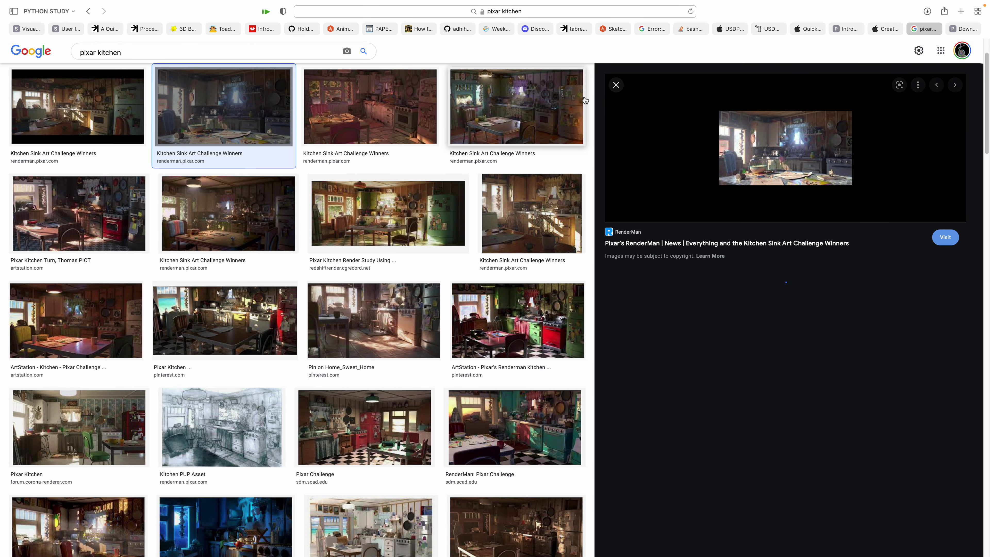
{"action": "key", "text": "Right"}
{"action": "key", "text": "Right"}
{"action": "key", "text": "Right"}
{"action": "key", "text": "Right"}
{"action": "key", "text": "Right"}
{"action": "key", "text": "Right"}
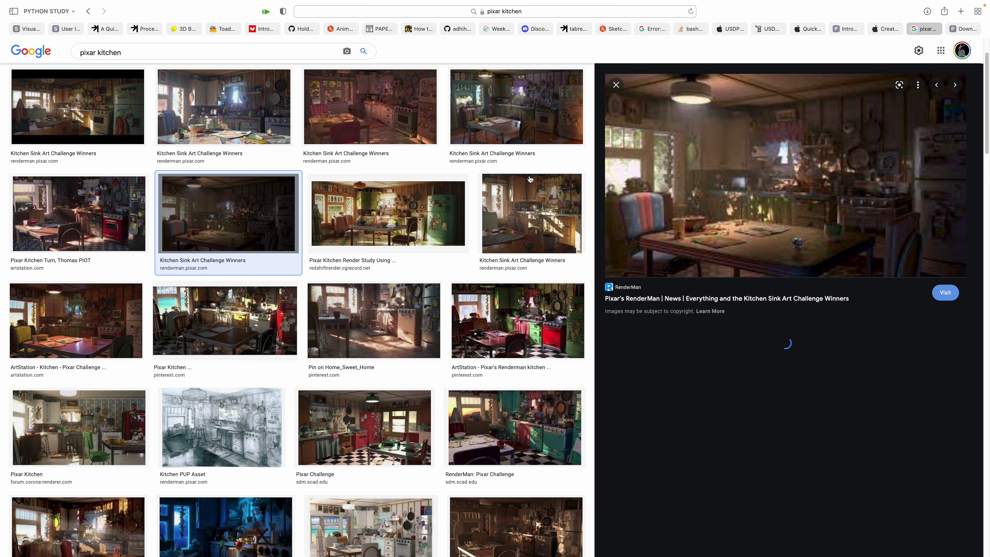
{"action": "key", "text": "Right"}
{"action": "key", "text": "Right"}
{"action": "key", "text": "Right"}
{"action": "key", "text": "Right"}
{"action": "key", "text": "Right"}
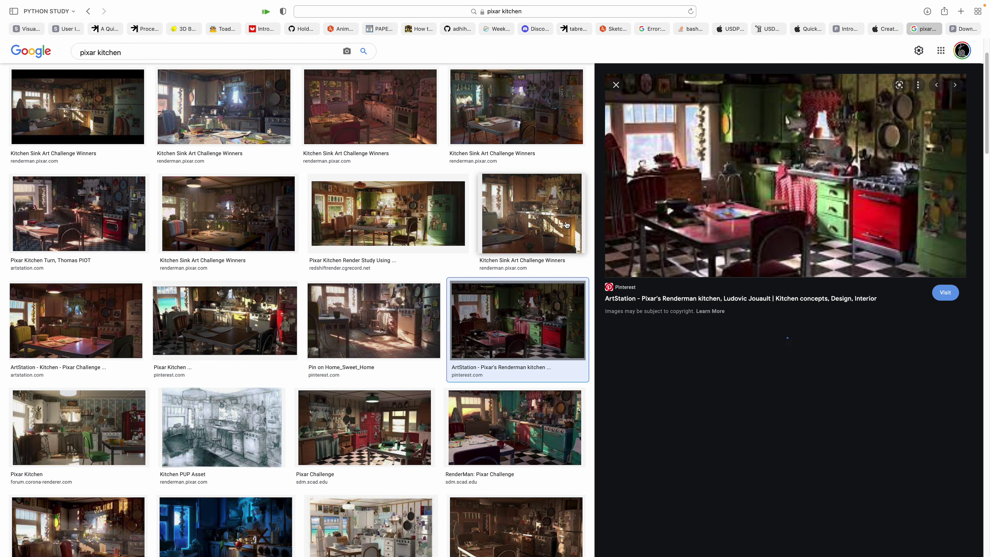
{"action": "key", "text": "Left"}
{"action": "key", "text": "Left"}
{"action": "key", "text": "Left"}
{"action": "key", "text": "Left"}
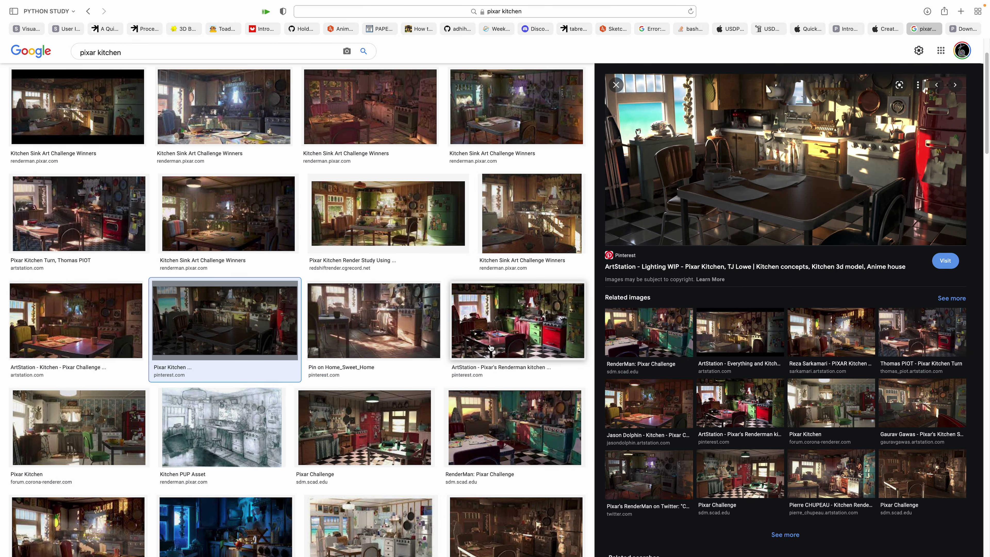
Preview the ArtStation Renderman, Pixar Challenge, chegg, RenderMan Challenge Winner and Disney Plus popcorn images.
{"action": "left_click", "coordinate": [458, 353]}
{"action": "scroll", "coordinate": [456, 353], "scroll_direction": "down", "scroll_amount": 4}
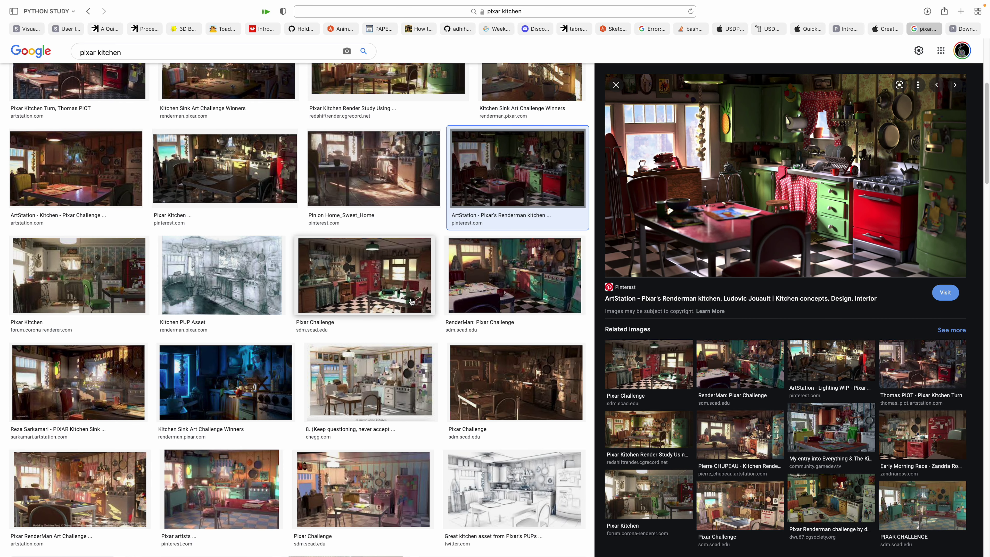
{"action": "left_click", "coordinate": [411, 302]}
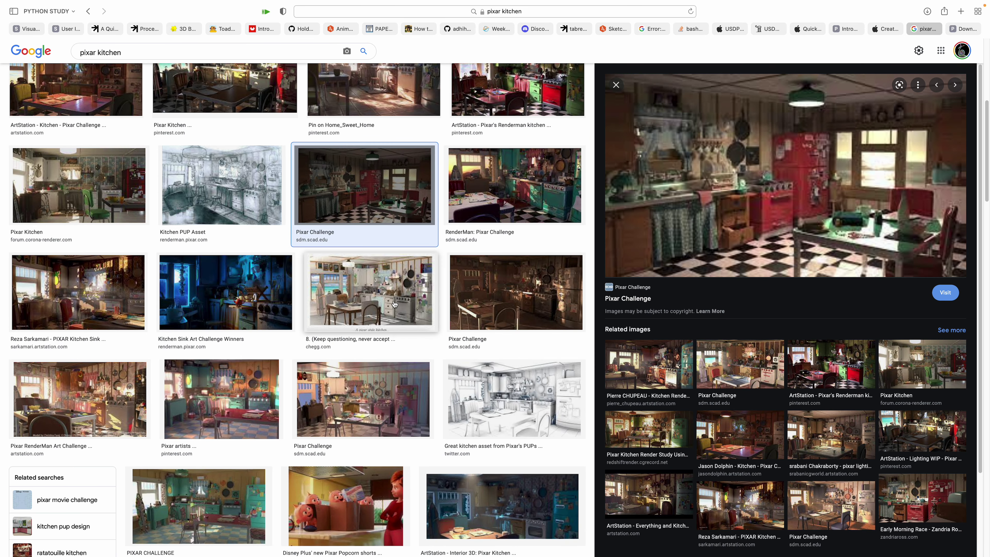
{"action": "left_click", "coordinate": [396, 304]}
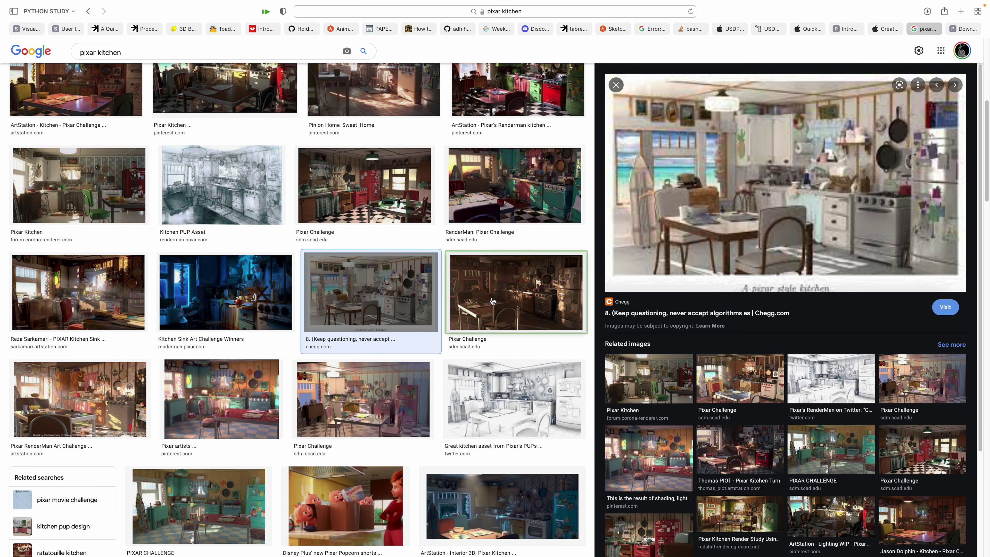
{"action": "key", "text": "Right"}
{"action": "left_click", "coordinate": [353, 299]}
{"action": "key", "text": "Left"}
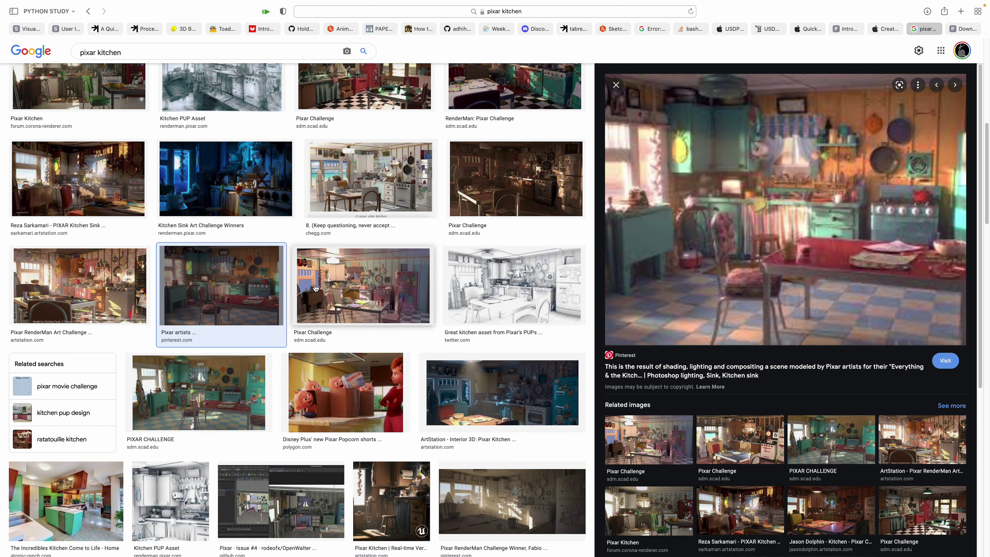
{"action": "left_click", "coordinate": [493, 316]}
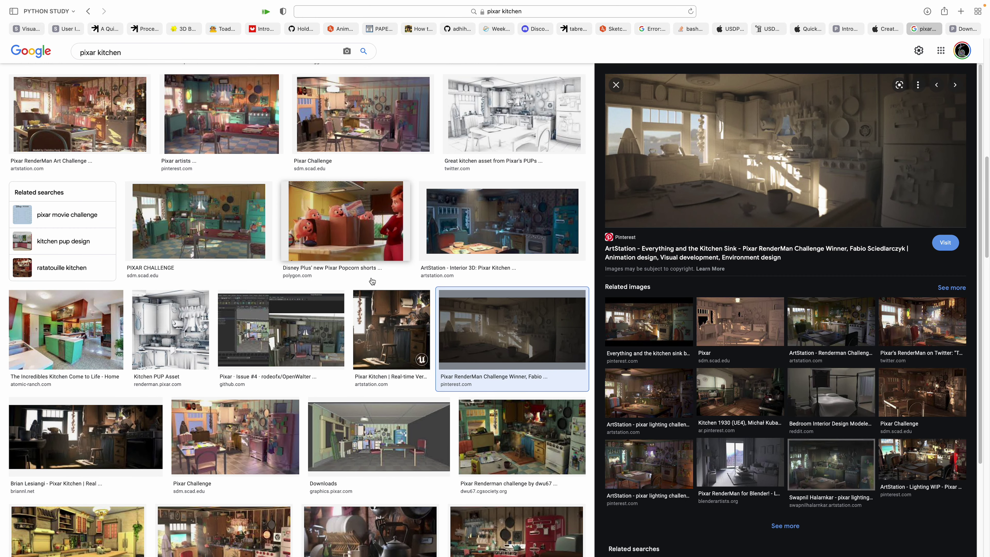
{"action": "left_click", "coordinate": [365, 263]}
{"action": "key", "text": "Right"}
{"action": "left_click", "coordinate": [378, 234]}
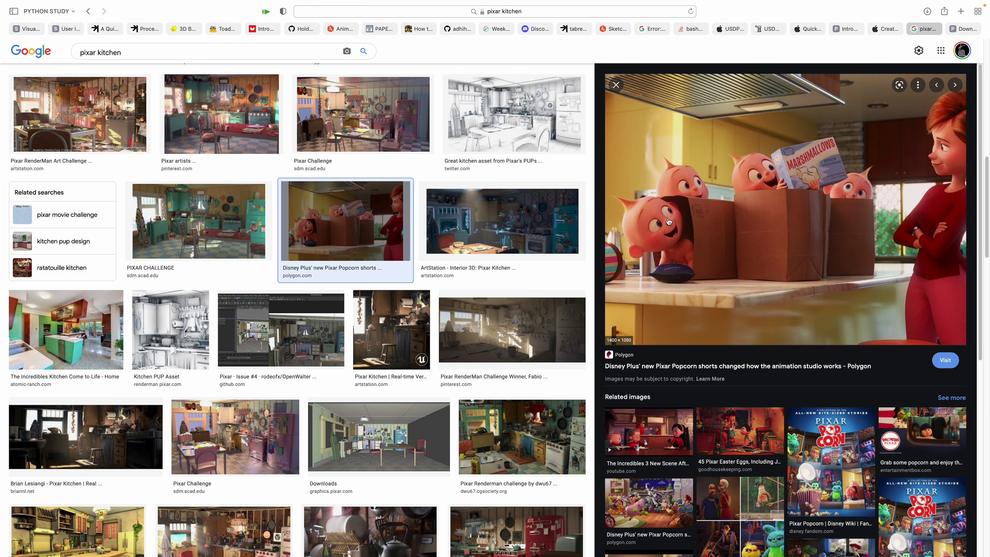
Preview the Pixar artists, RenderMan Art Challenge and Kitchen PUP Asset images, ending on Kitchen Sink, then return to Blender.
{"action": "scroll", "coordinate": [362, 255], "scroll_direction": "up", "scroll_amount": 3}
{"action": "left_click", "coordinate": [226, 248]}
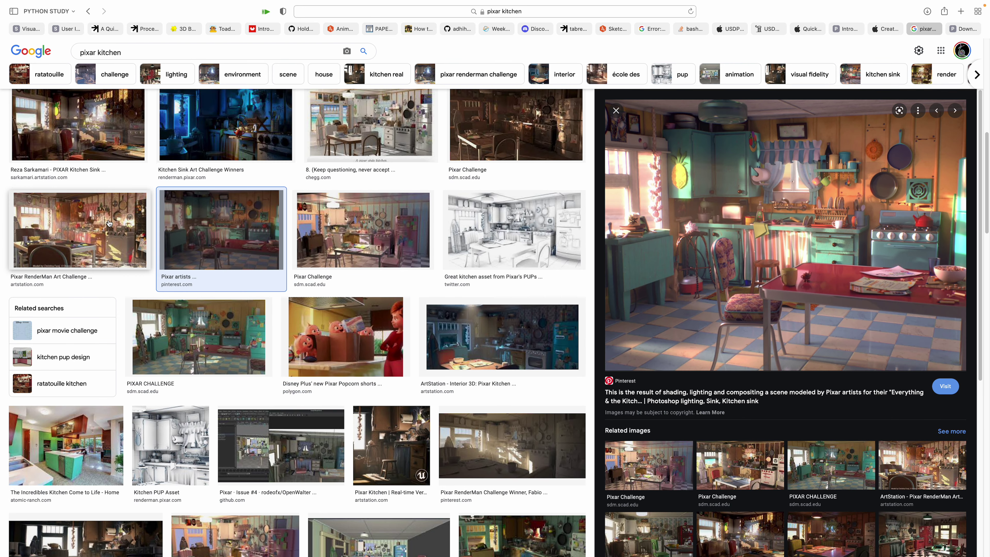
{"action": "left_click", "coordinate": [117, 248]}
{"action": "scroll", "coordinate": [224, 254], "scroll_direction": "up", "scroll_amount": 2}
{"action": "left_click", "coordinate": [225, 213]}
{"action": "scroll", "coordinate": [238, 207], "scroll_direction": "up", "scroll_amount": 2}
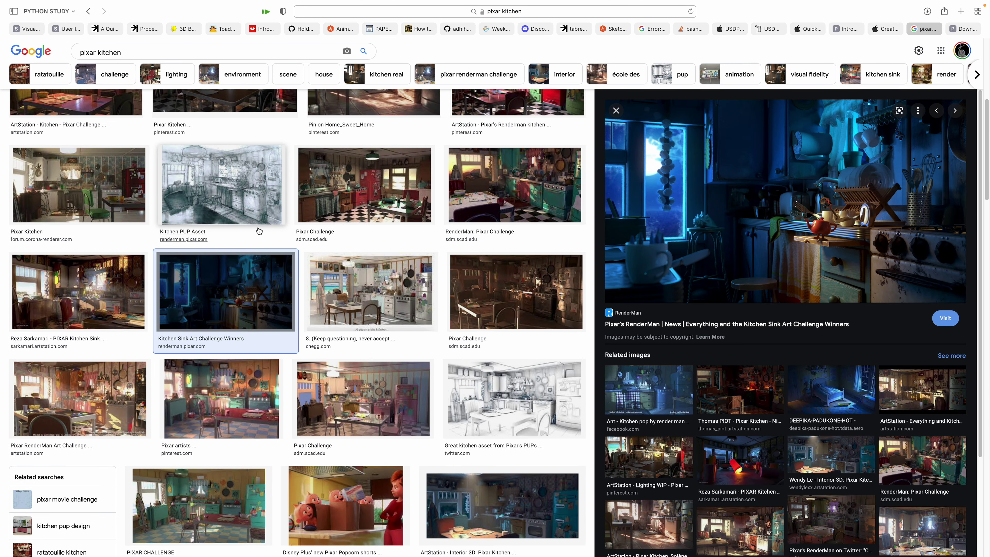
{"action": "left_click", "coordinate": [255, 202]}
{"action": "left_click", "coordinate": [248, 281]}
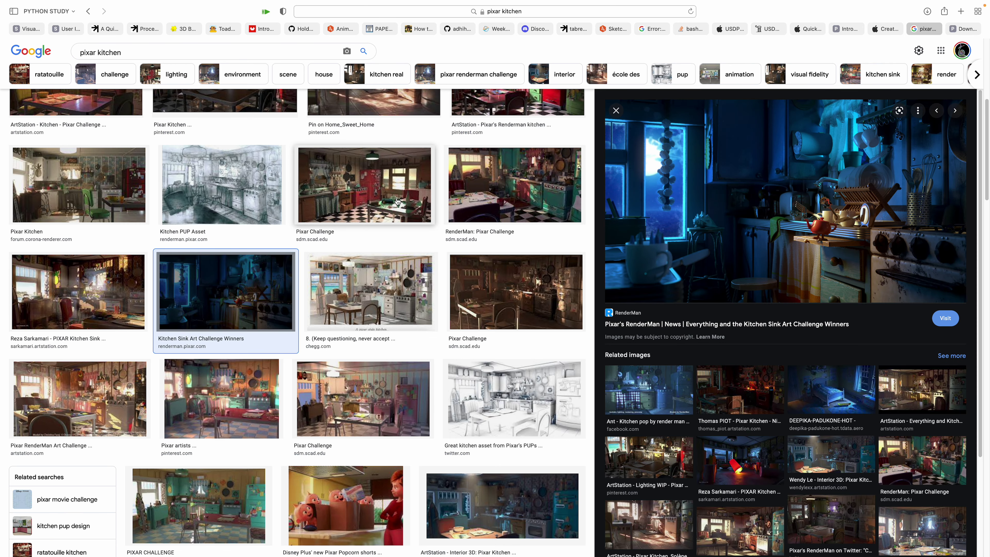
{"action": "key", "text": "ctrl+Left"}
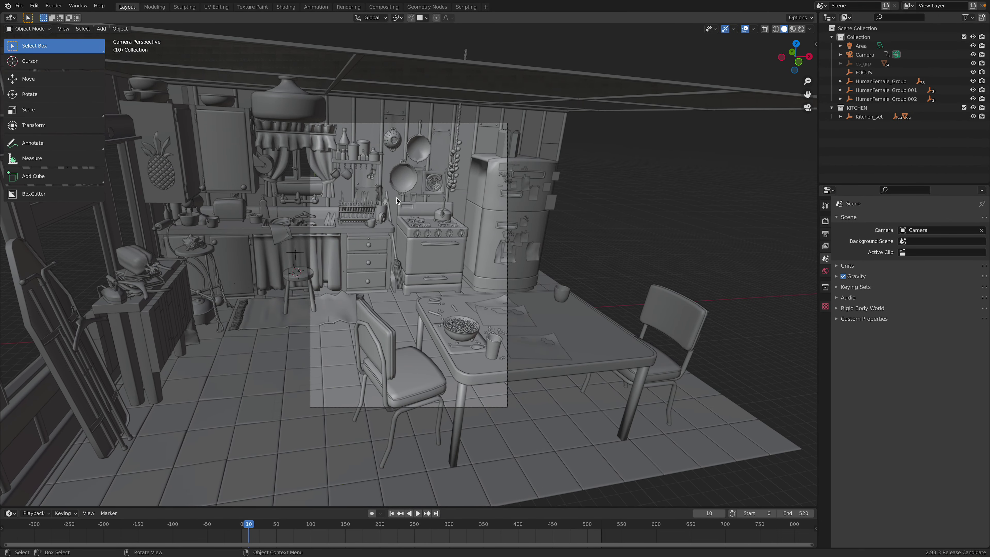
{"action": "key", "text": "ctrl+Left"}
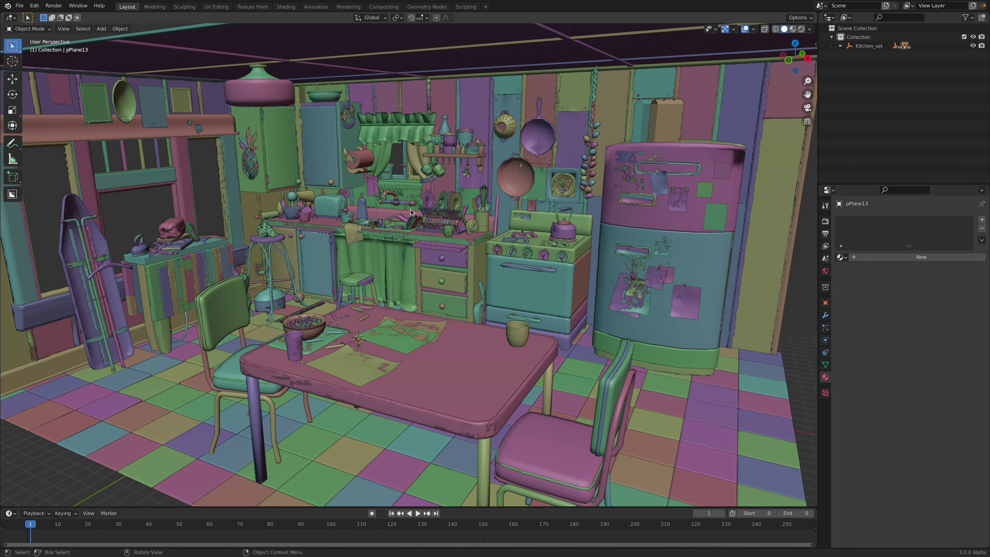
{"action": "middle_click_drag", "start_coordinate": [411, 209], "coordinate": [441, 206]}
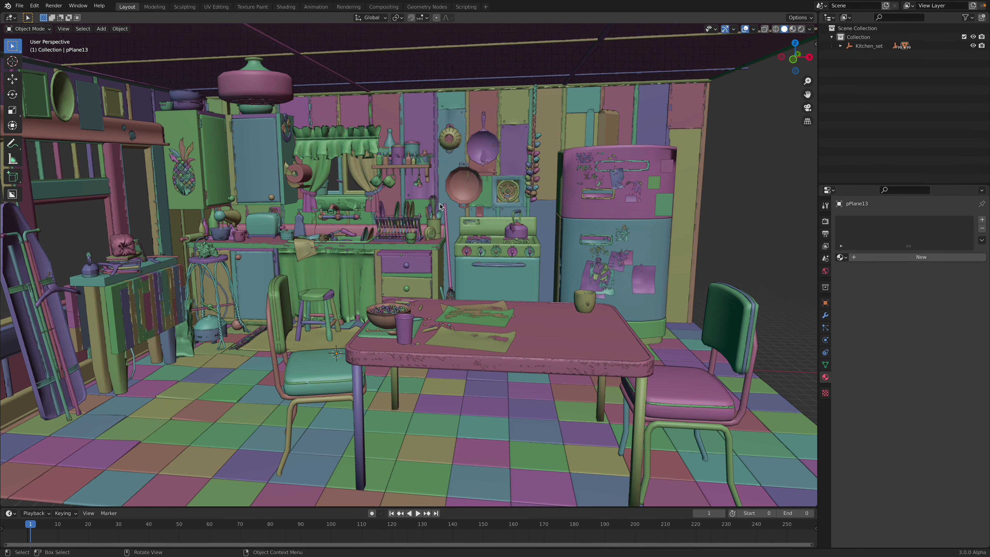
{"action": "scroll", "coordinate": [438, 205], "scroll_direction": "down", "scroll_amount": 3}
{"action": "middle_click_drag", "start_coordinate": [438, 209], "coordinate": [457, 223]}
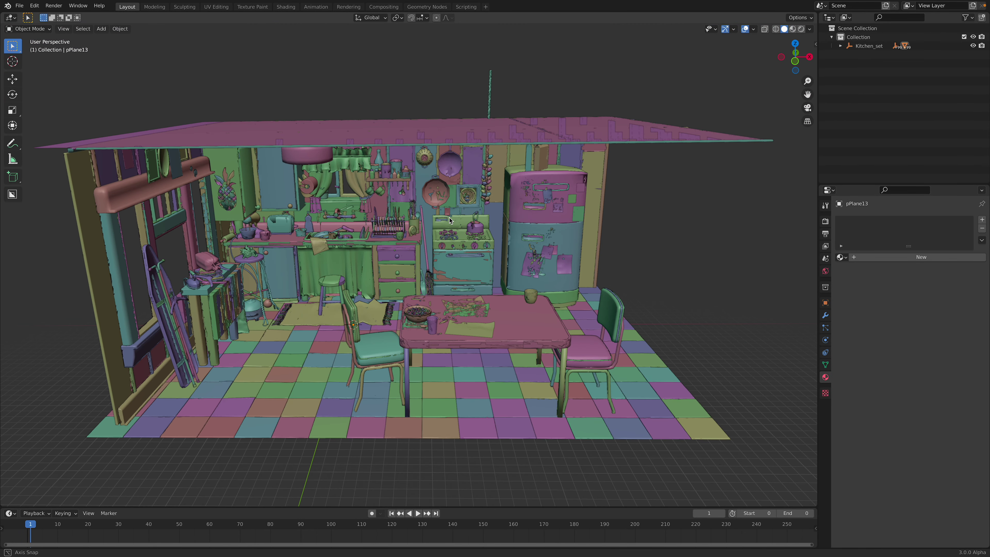
{"action": "left_click", "coordinate": [7, 6]}
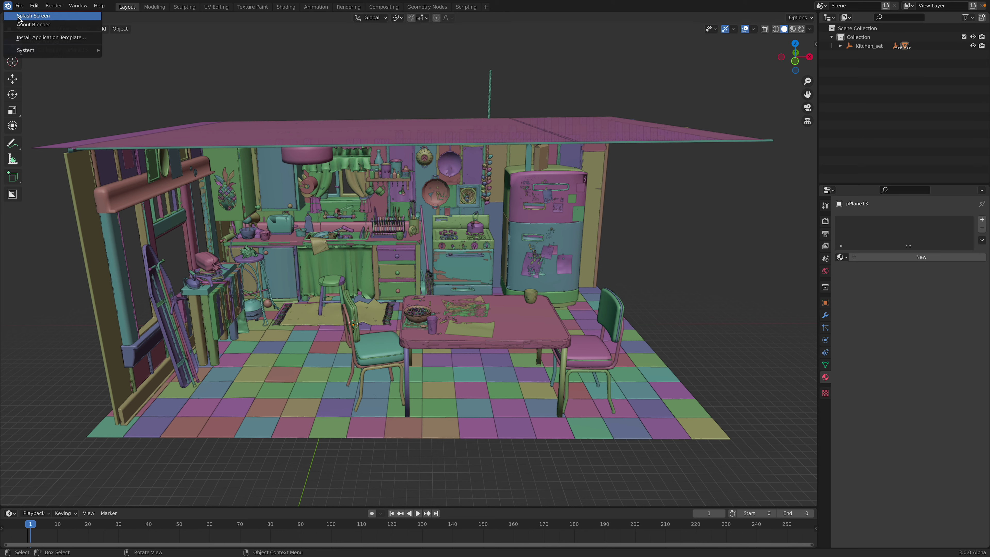
{"action": "left_click", "coordinate": [19, 18]}
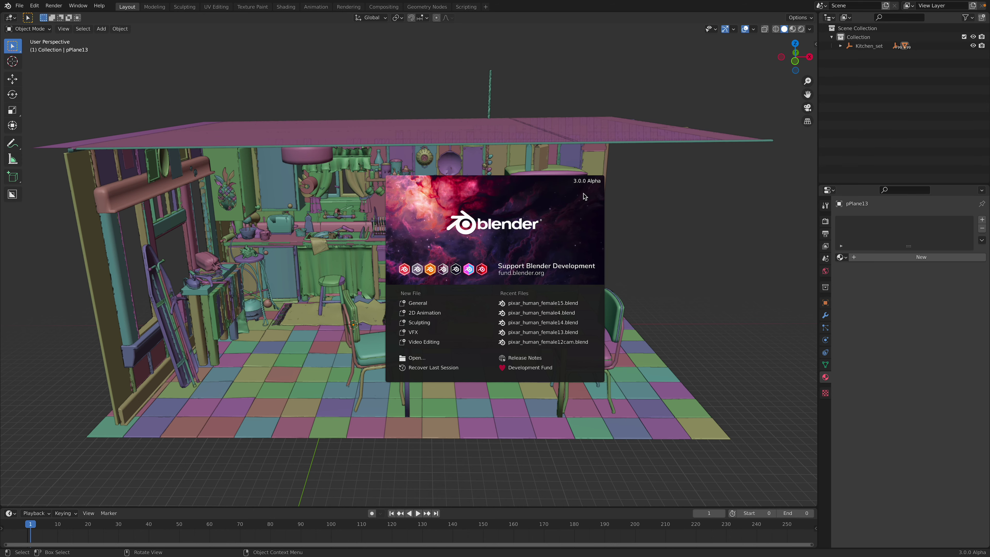
{"action": "left_click", "coordinate": [442, 87]}
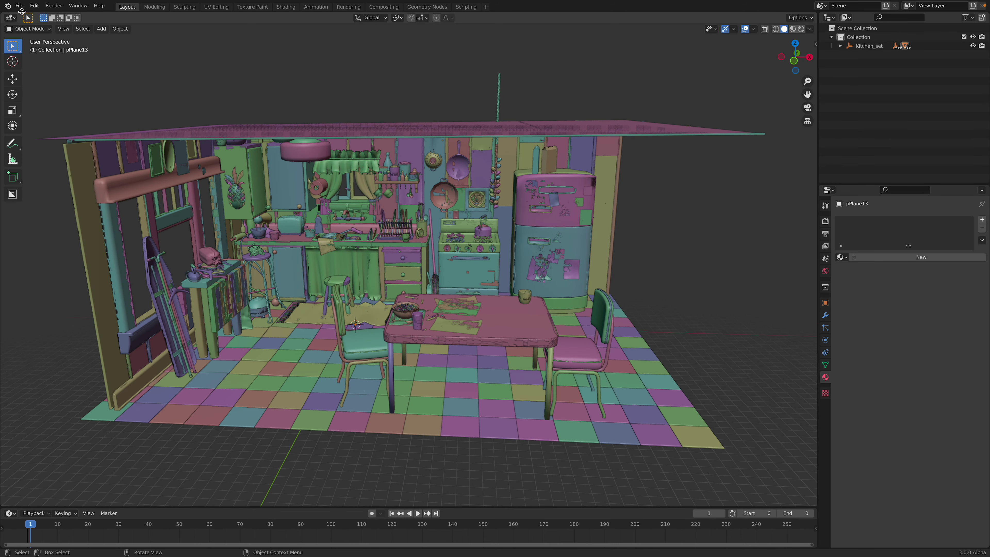
{"action": "left_click", "coordinate": [19, 5]}
{"action": "mouse_move", "coordinate": [57, 125]}
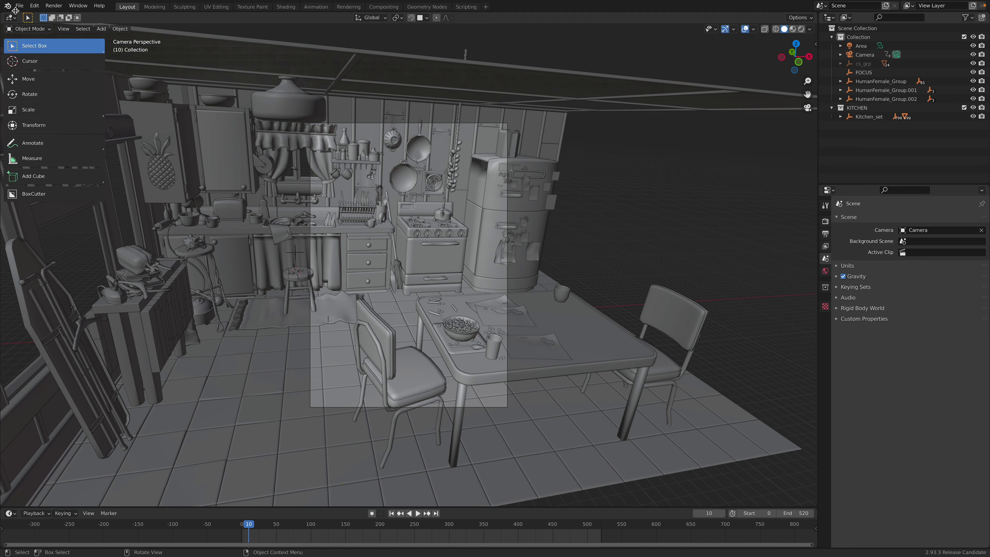
Show Blender's splash screen, dismiss it, and zoom into the camera view.
{"action": "left_click", "coordinate": [8, 6]}
{"action": "left_click", "coordinate": [33, 15]}
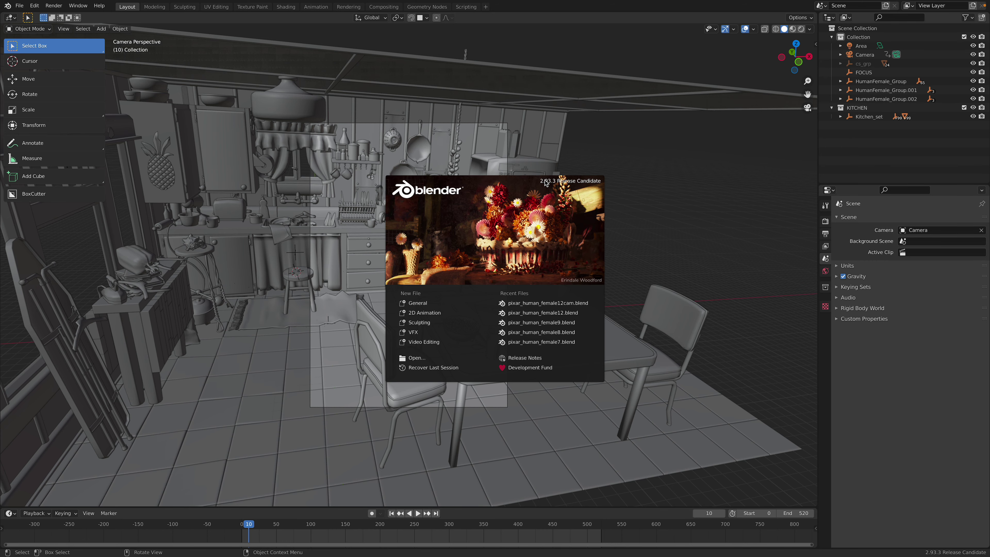
{"action": "left_click", "coordinate": [560, 170]}
{"action": "scroll", "coordinate": [545, 216], "scroll_direction": "up", "scroll_amount": 4}
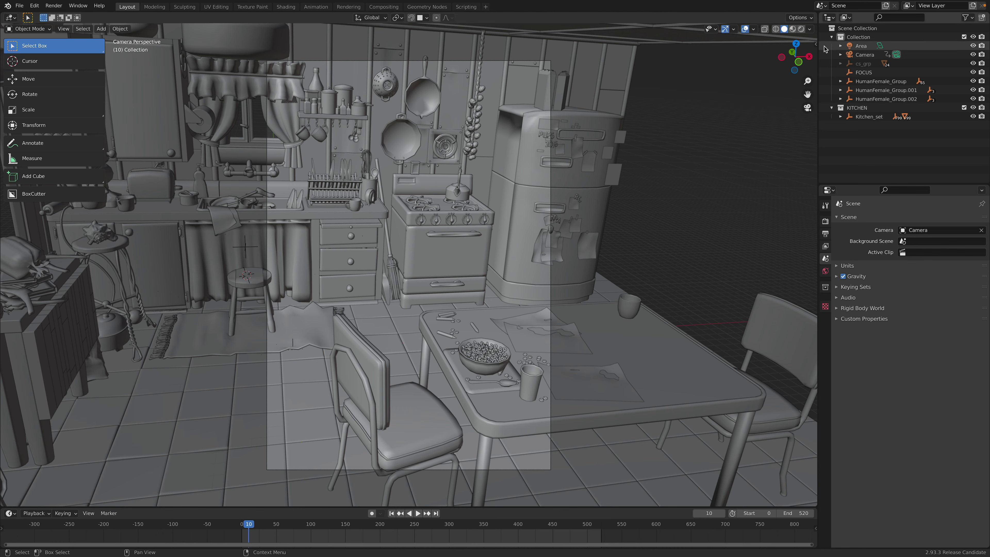
Open the sidebar on VirtuCamera server settings, glance at the Mixamo Control Rig panel, and return.
{"action": "left_click", "coordinate": [816, 43]}
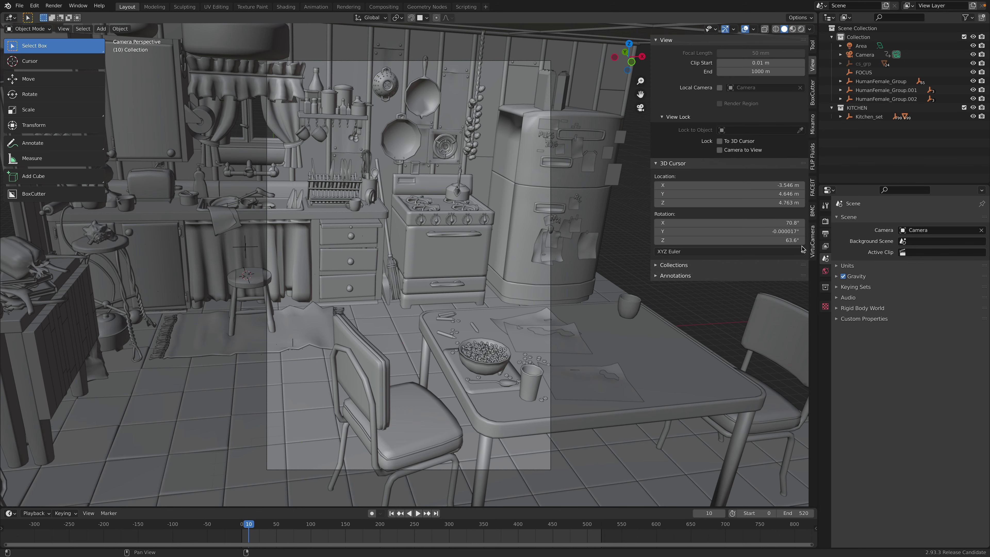
{"action": "left_click", "coordinate": [813, 242]}
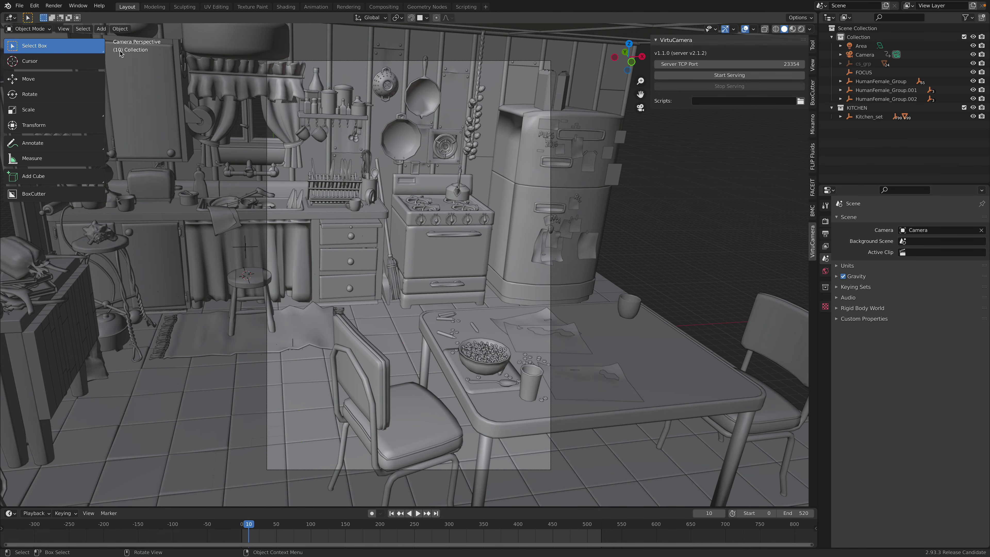
{"action": "left_click", "coordinate": [813, 125]}
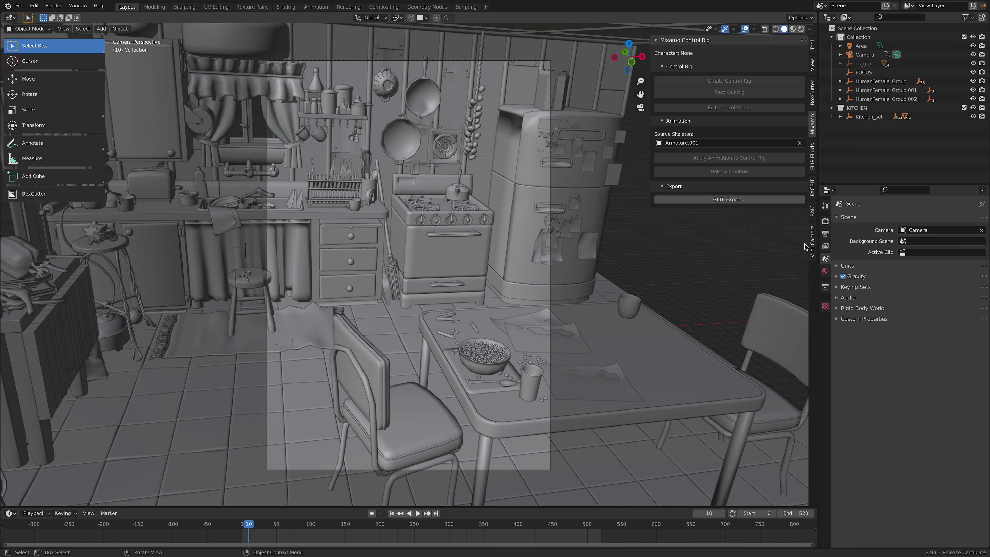
{"action": "left_click", "coordinate": [812, 243]}
{"action": "scroll", "coordinate": [712, 220], "scroll_direction": "down", "scroll_amount": 3}
{"action": "scroll", "coordinate": [712, 220], "scroll_direction": "up", "scroll_amount": 2}
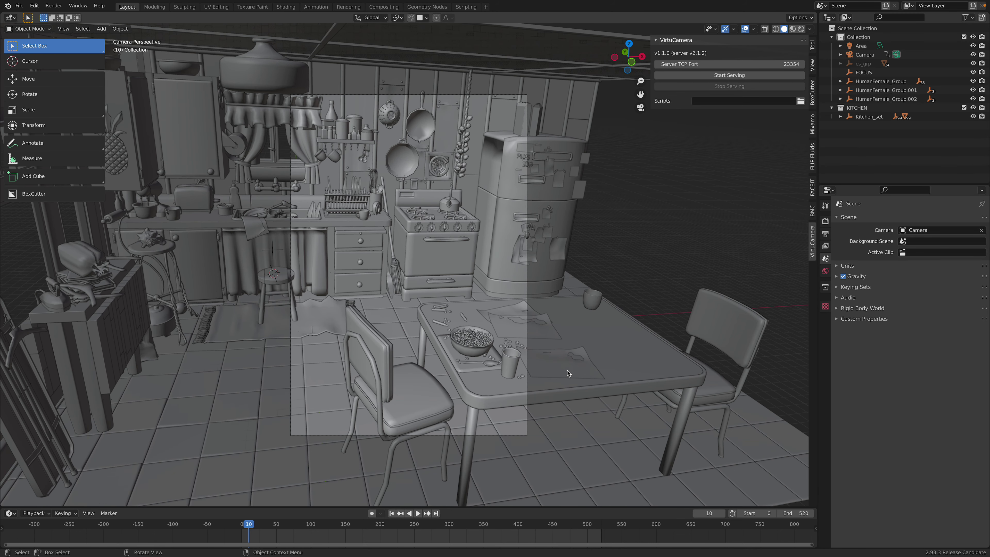
Play the camera animation from the start, then jump to about frame 237 and scrub.
{"action": "left_click", "coordinate": [391, 513]}
{"action": "left_click", "coordinate": [418, 514]}
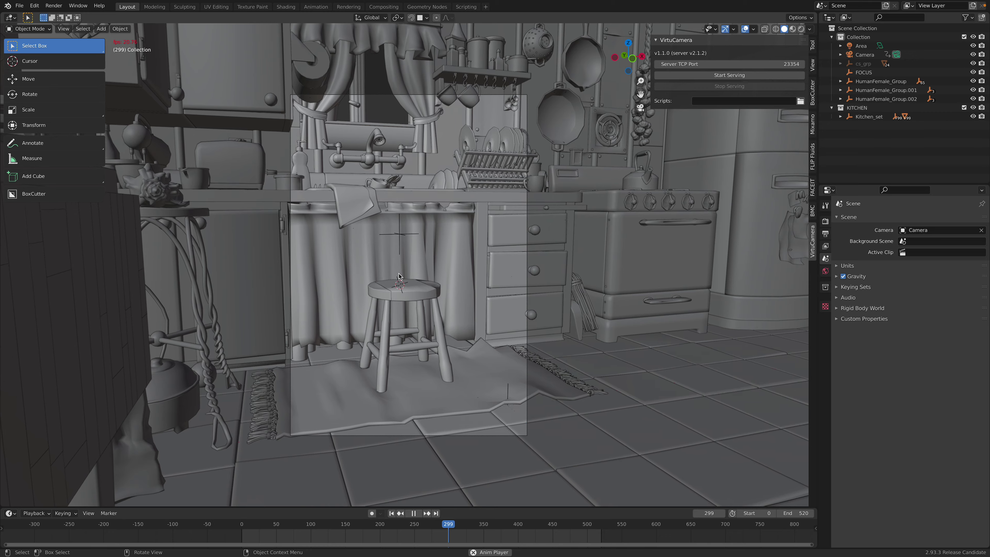
{"action": "key", "text": "space"}
{"action": "left_click", "coordinate": [406, 524]}
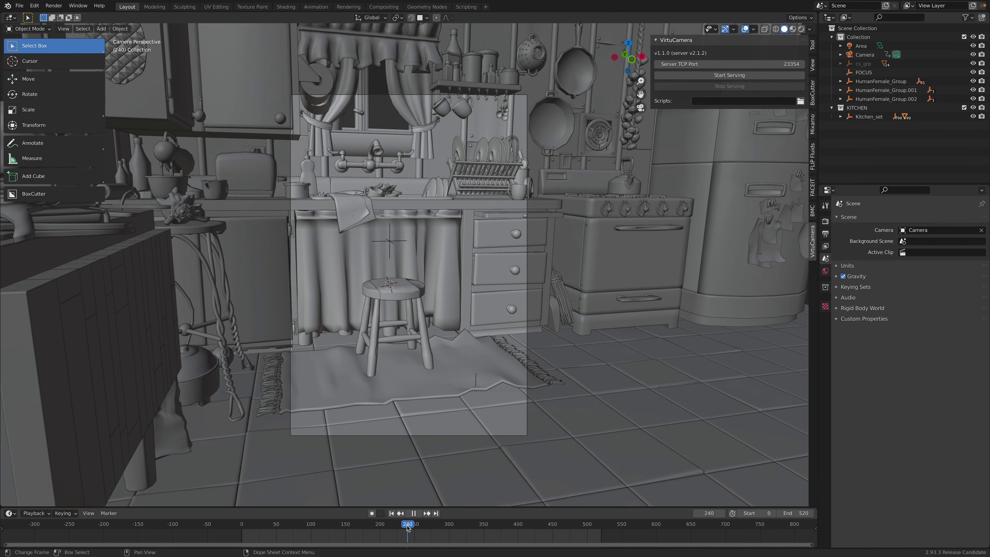
{"action": "key", "text": "space"}
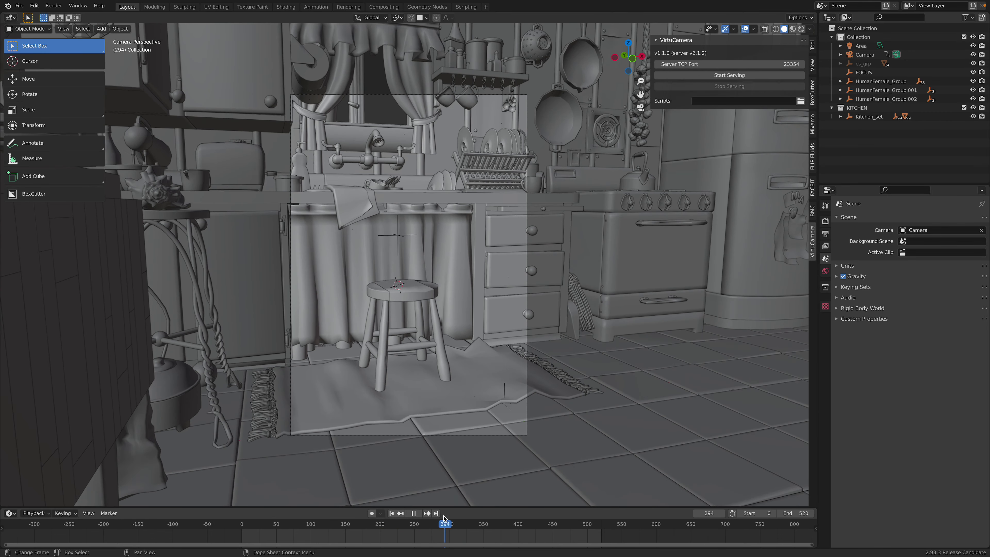
{"action": "mouse_move", "coordinate": [444, 516]}
{"action": "left_mouse_down"}
{"action": "mouse_move", "coordinate": [348, 517]}
{"action": "mouse_move", "coordinate": [451, 514]}
{"action": "left_mouse_up"}
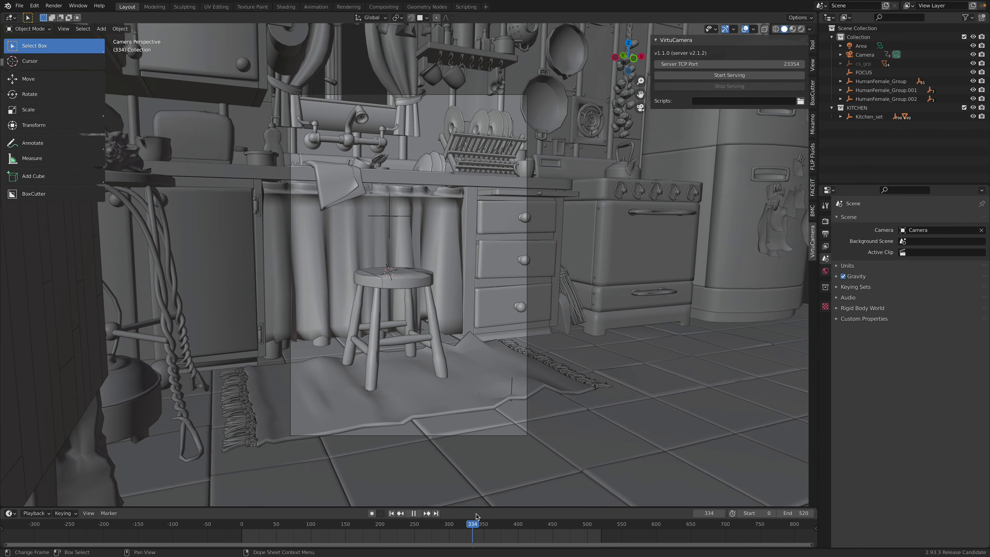
{"action": "key", "text": "space"}
Select Geom.079 and replay the animation from frame 1, stopping around frame 60.
{"action": "left_click", "coordinate": [432, 161]}
{"action": "left_click_drag", "start_coordinate": [469, 525], "coordinate": [243, 499]}
{"action": "key", "text": "space"}
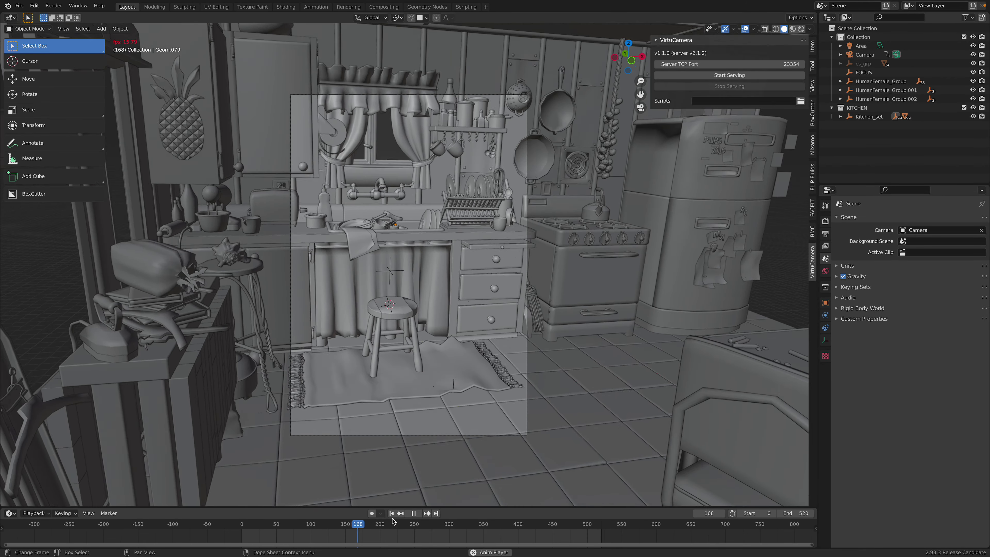
{"action": "left_click_drag", "start_coordinate": [391, 522], "coordinate": [282, 514]}
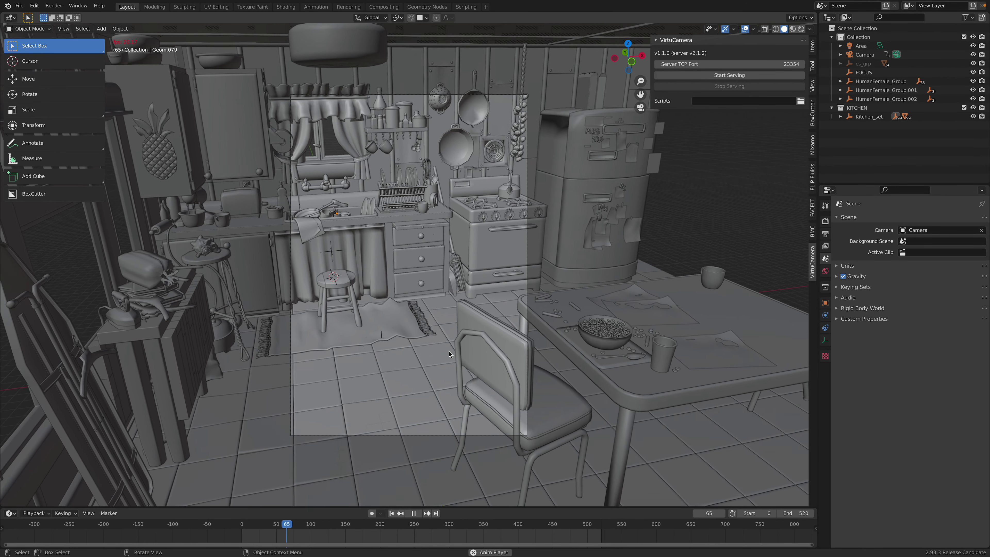
{"action": "key", "text": "space"}
Select the oven door, play from frame 29 to frame 189, and select the animated camera.
{"action": "left_click", "coordinate": [548, 254]}
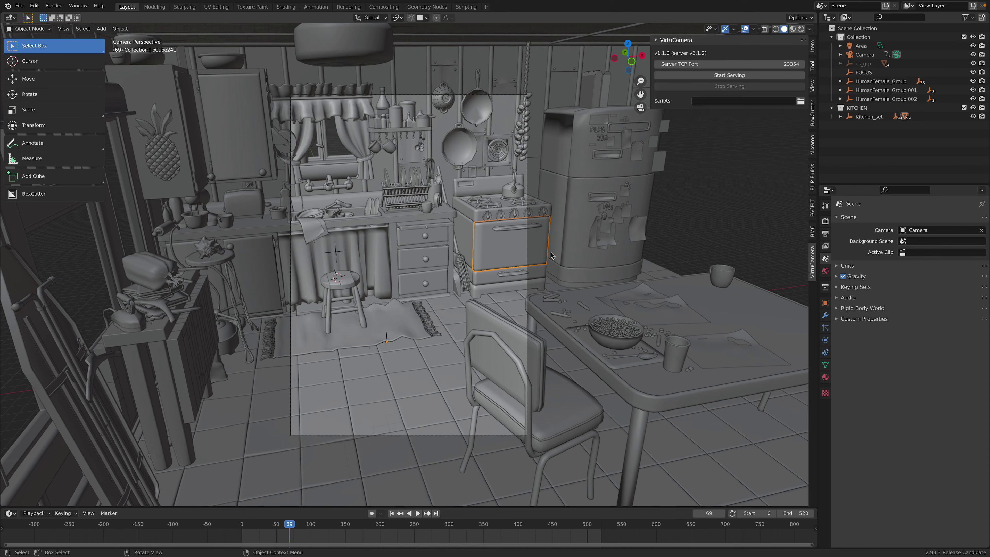
{"action": "left_click_drag", "start_coordinate": [374, 524], "coordinate": [261, 528]}
{"action": "middle_click_drag", "start_coordinate": [459, 399], "coordinate": [429, 347]}
{"action": "key", "text": "space"}
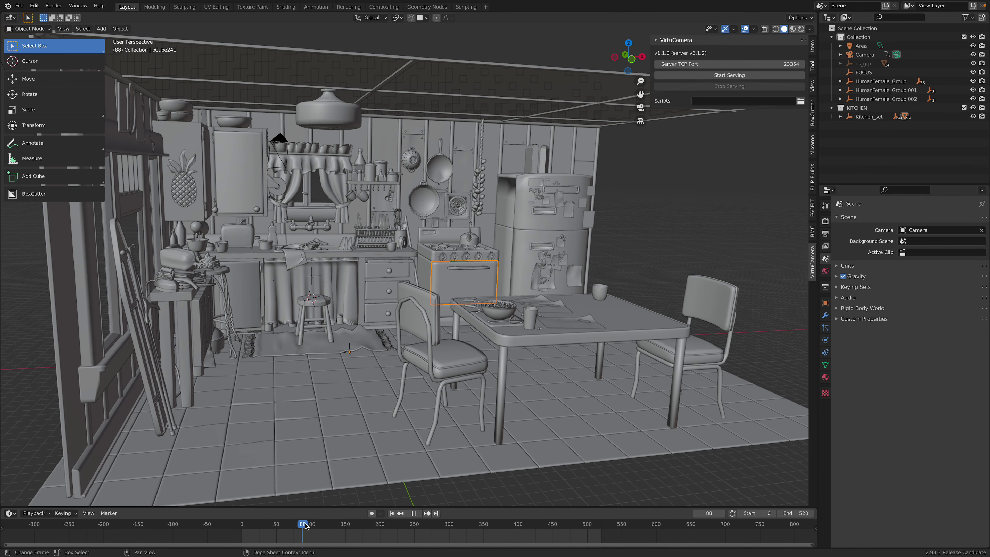
{"action": "key", "text": "space"}
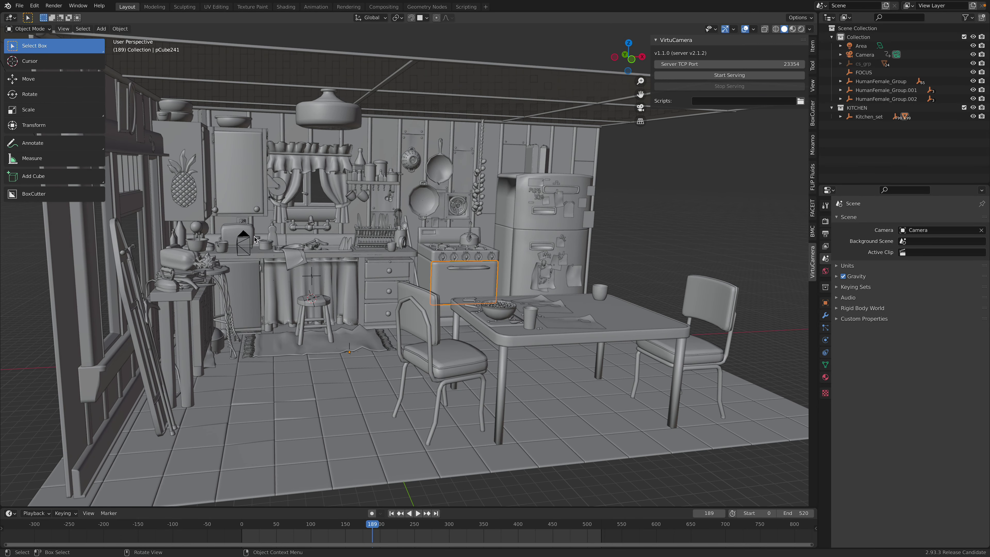
{"action": "left_click", "coordinate": [268, 252]}
{"action": "middle_click_drag", "start_coordinate": [321, 272], "coordinate": [321, 276]}
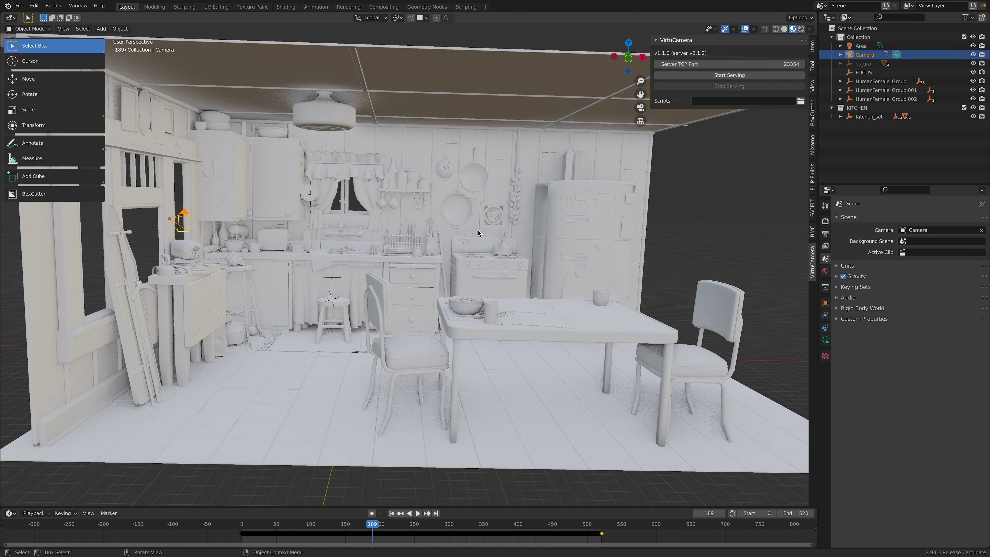
Switch to Solid shading, clear the selection and add a new camera at the 3D cursor.
{"action": "mouse_move", "coordinate": [477, 230]}
{"action": "middle_mouse_down"}
{"action": "mouse_move", "coordinate": [494, 230]}
{"action": "mouse_move", "coordinate": [467, 238]}
{"action": "mouse_move", "coordinate": [477, 235]}
{"action": "middle_mouse_up"}
{"action": "left_click", "coordinate": [784, 31]}
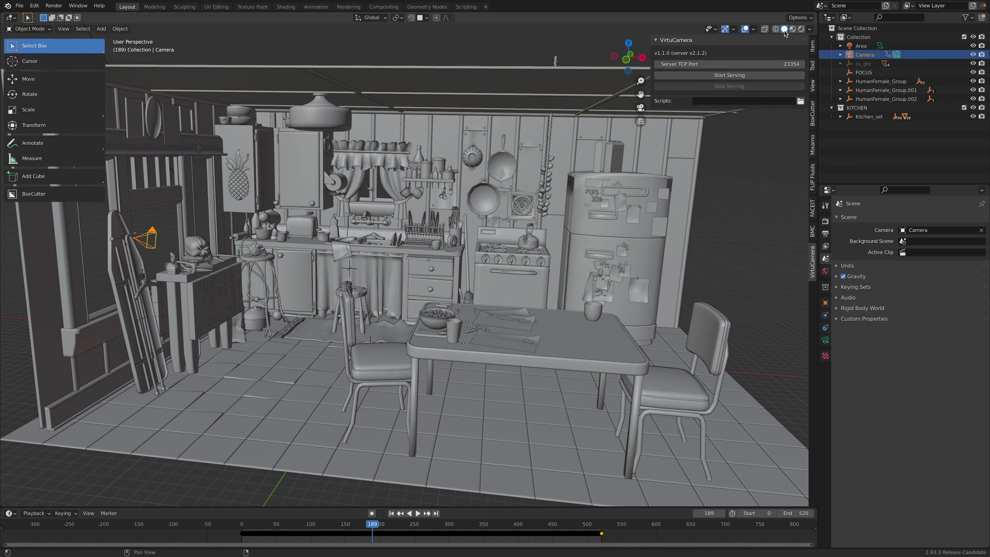
{"action": "key", "text": "alt+a"}
{"action": "middle_click_drag", "start_coordinate": [491, 259], "coordinate": [476, 259]}
{"action": "key", "text": "shift+a"}
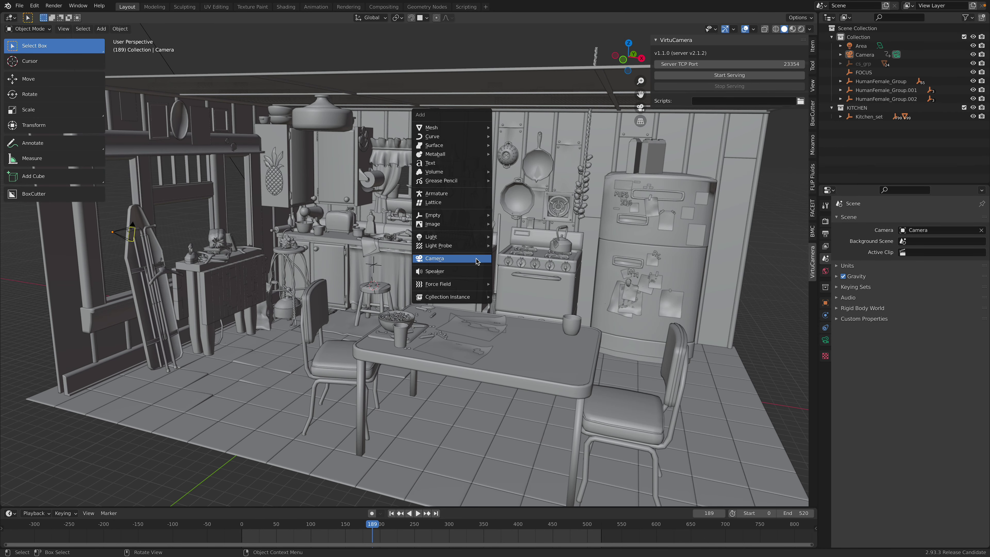
{"action": "left_click", "coordinate": [477, 260]}
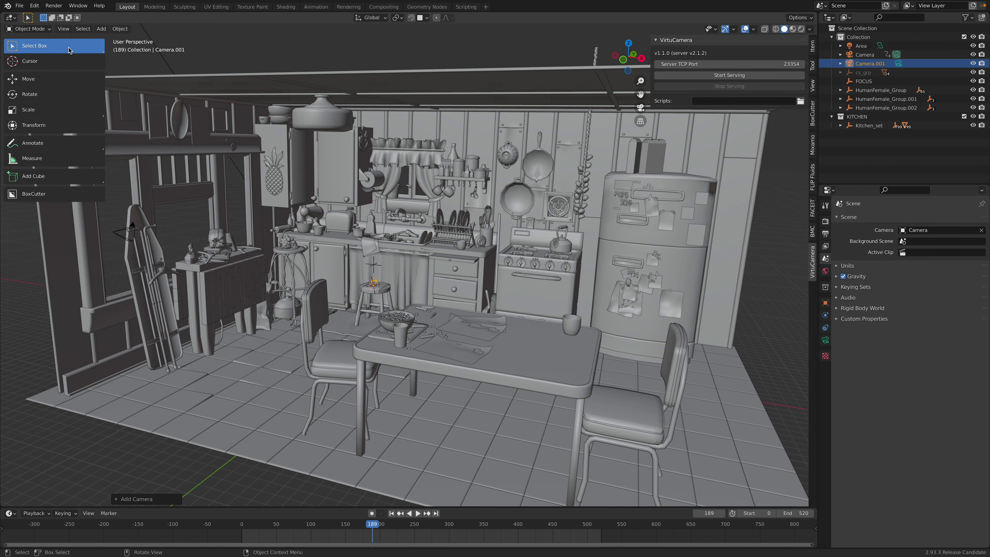
Try View > Align View > Align Active Camera to View, then undo it.
{"action": "left_click", "coordinate": [65, 29]}
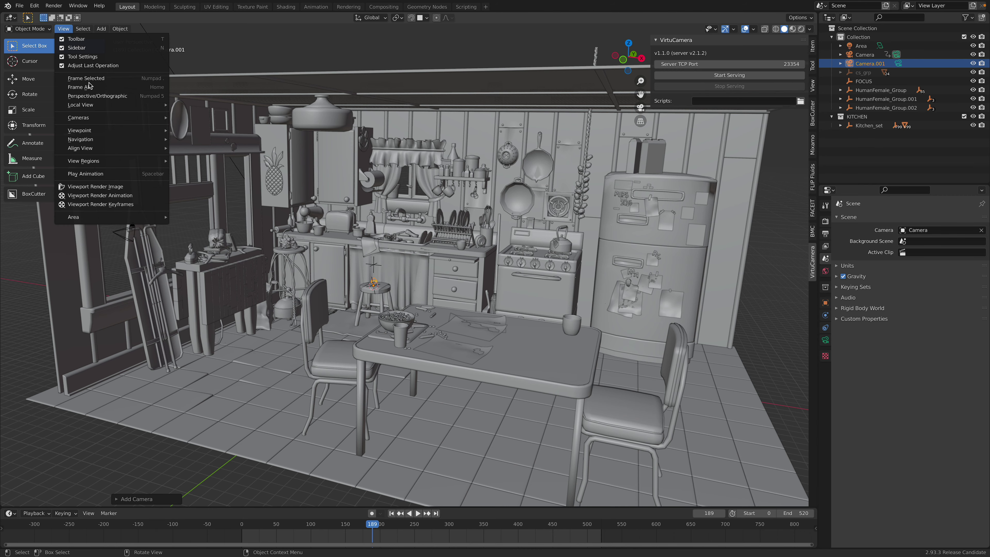
{"action": "mouse_move", "coordinate": [117, 149]}
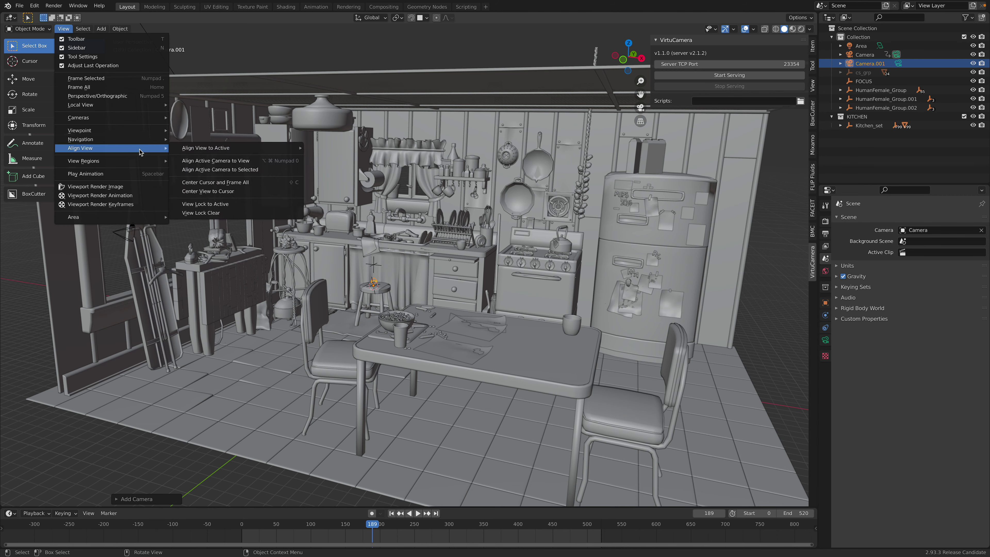
{"action": "left_click", "coordinate": [202, 161]}
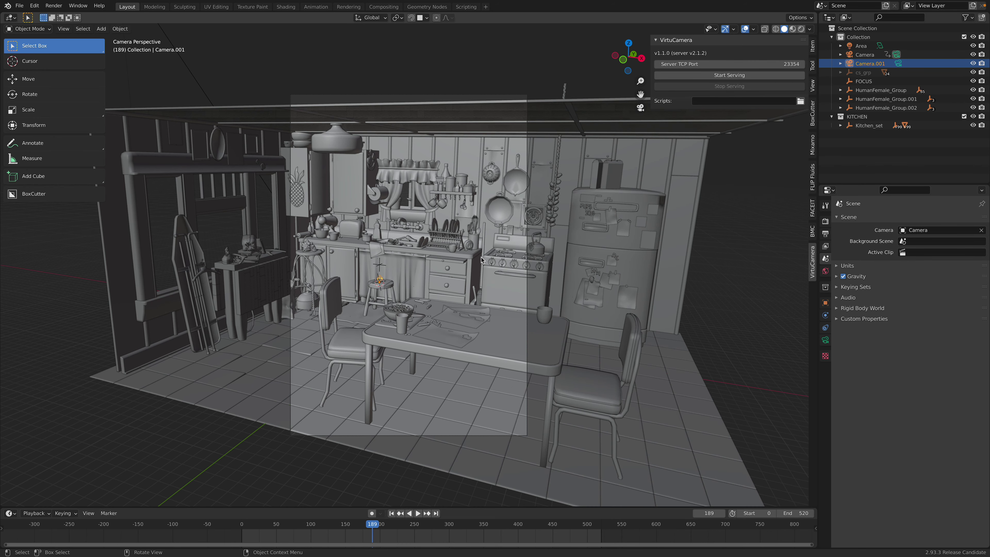
{"action": "key", "text": "ctrl+z"}
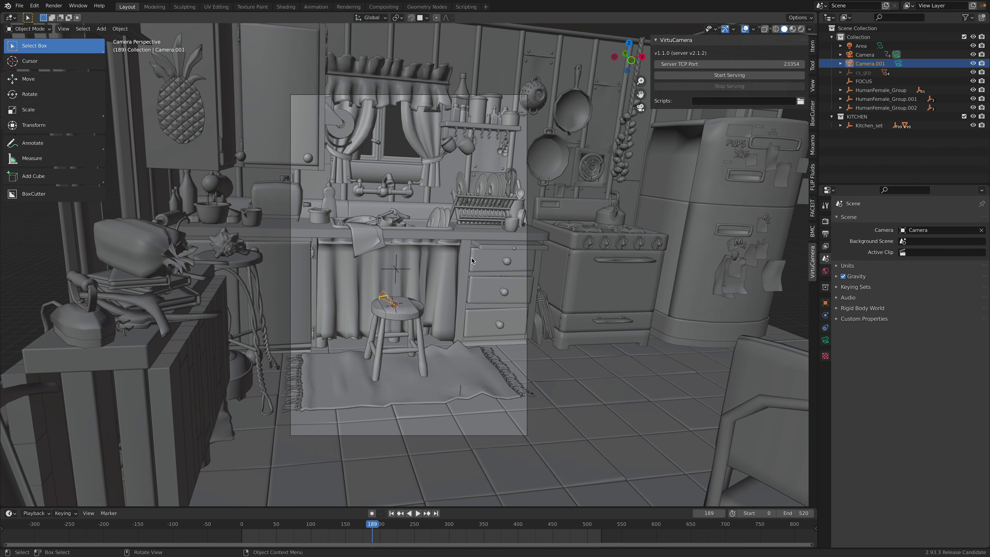
Find the stool by the sink and select Camera.001 sitting there, then open the Scene Camera choices.
{"action": "middle_click_drag", "start_coordinate": [471, 261], "coordinate": [506, 311]}
{"action": "scroll", "coordinate": [444, 312], "scroll_direction": "down", "scroll_amount": 4}
{"action": "scroll", "coordinate": [453, 292], "scroll_direction": "up", "scroll_amount": 4}
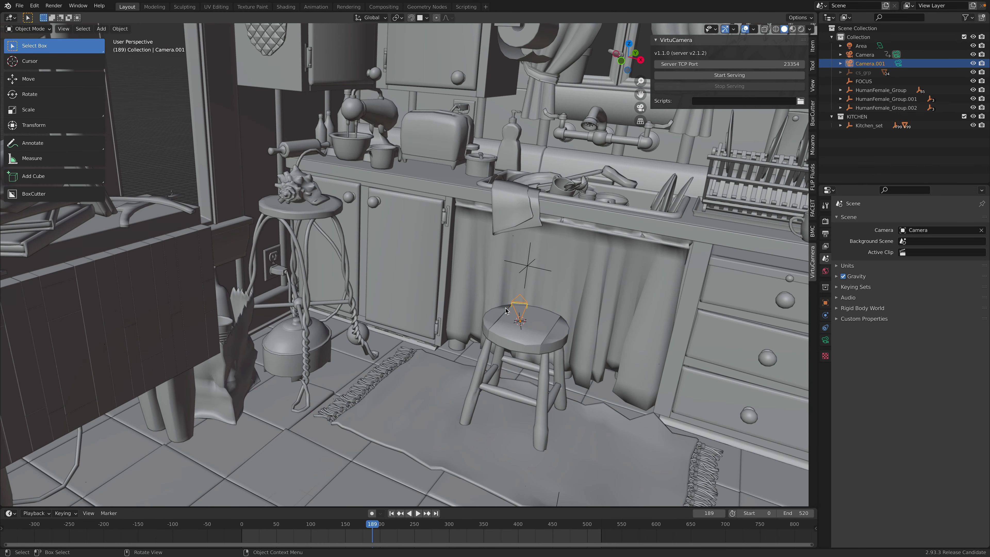
{"action": "left_click", "coordinate": [521, 305]}
{"action": "left_click", "coordinate": [482, 309]}
{"action": "middle_click_drag", "start_coordinate": [482, 309], "coordinate": [461, 302]}
{"action": "left_click", "coordinate": [454, 305]}
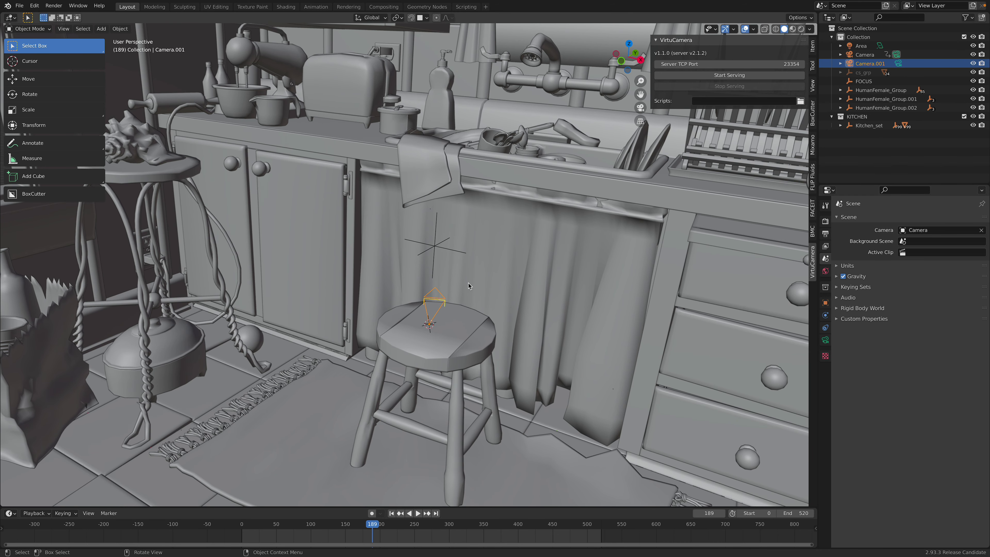
{"action": "left_click", "coordinate": [904, 230]}
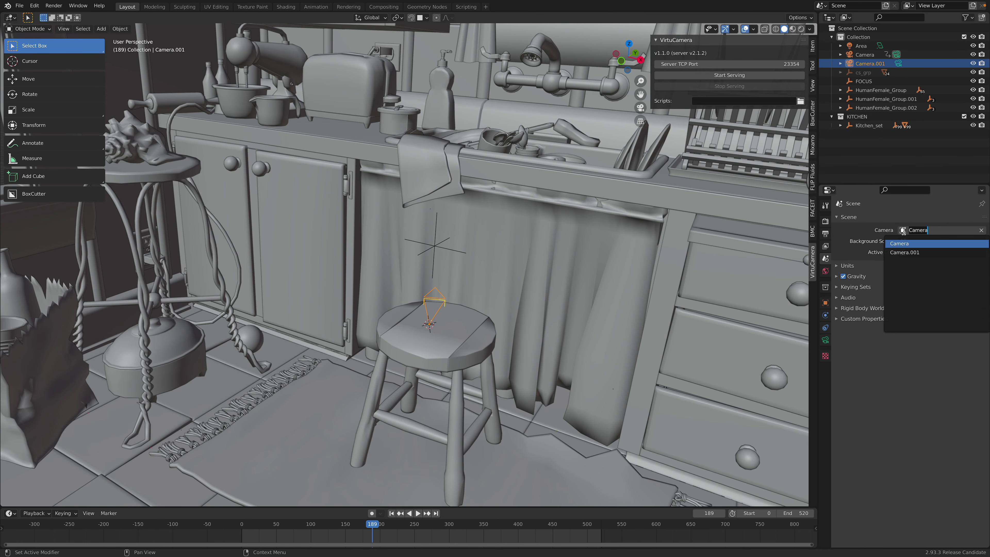
Make Camera.001 the scene camera, align it to the view, and lock camera to view on the stool.
{"action": "left_click", "coordinate": [908, 253]}
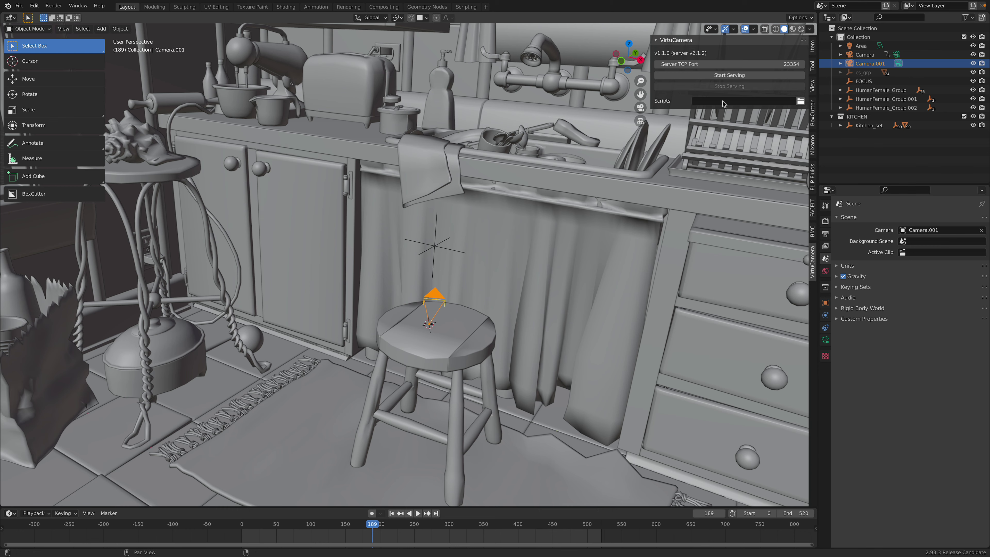
{"action": "left_click", "coordinate": [64, 28]}
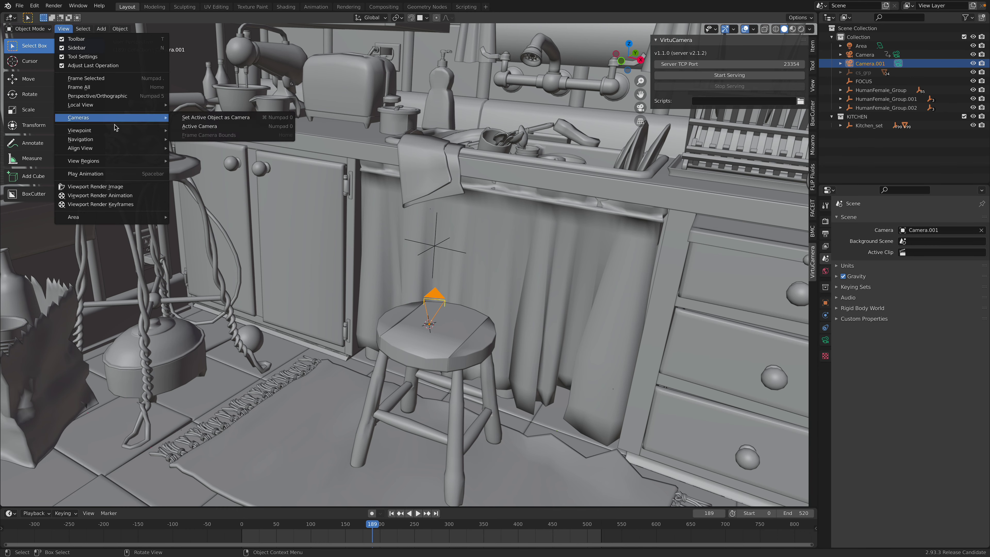
{"action": "mouse_move", "coordinate": [118, 149]}
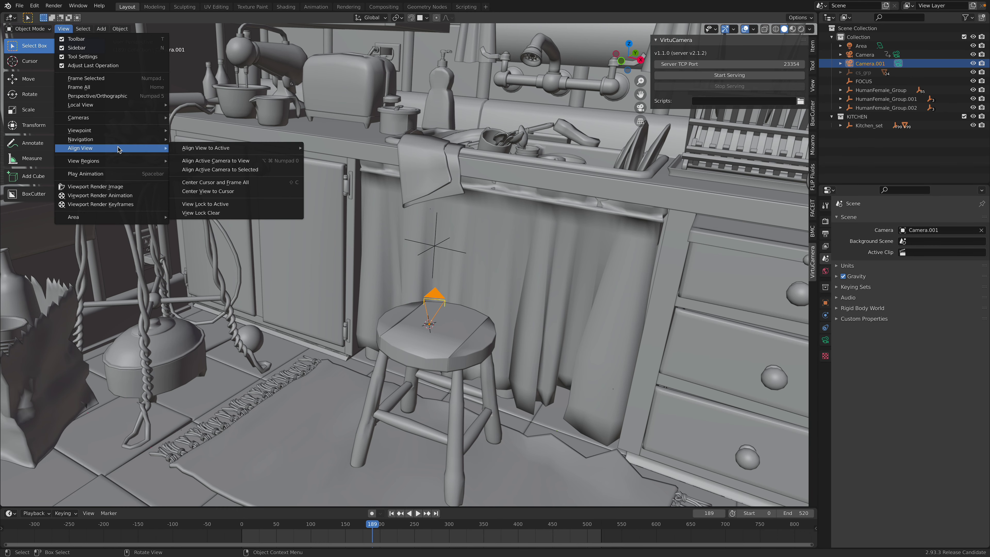
{"action": "left_click", "coordinate": [233, 161]}
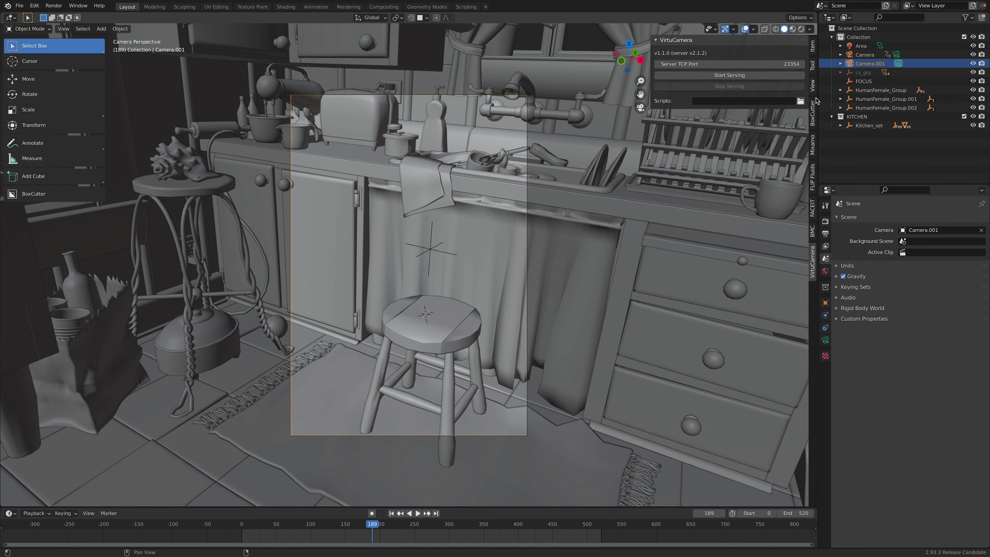
{"action": "left_click", "coordinate": [812, 84]}
{"action": "left_click", "coordinate": [732, 150]}
{"action": "middle_click_drag", "start_coordinate": [511, 267], "coordinate": [430, 285]}
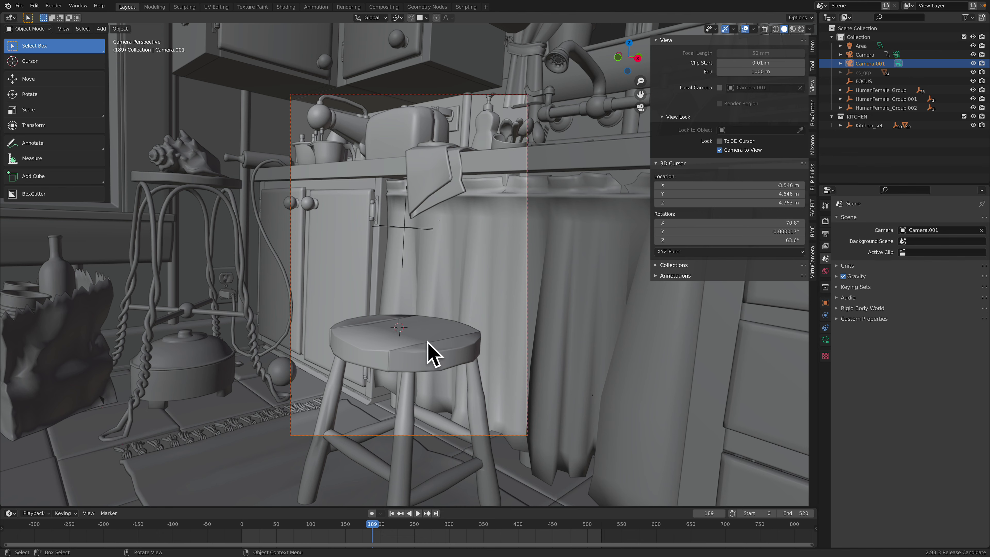
Add a Suzanne monkey head mesh and move it onto the stool seat.
{"action": "key", "text": "shift+a"}
{"action": "mouse_move", "coordinate": [419, 165]}
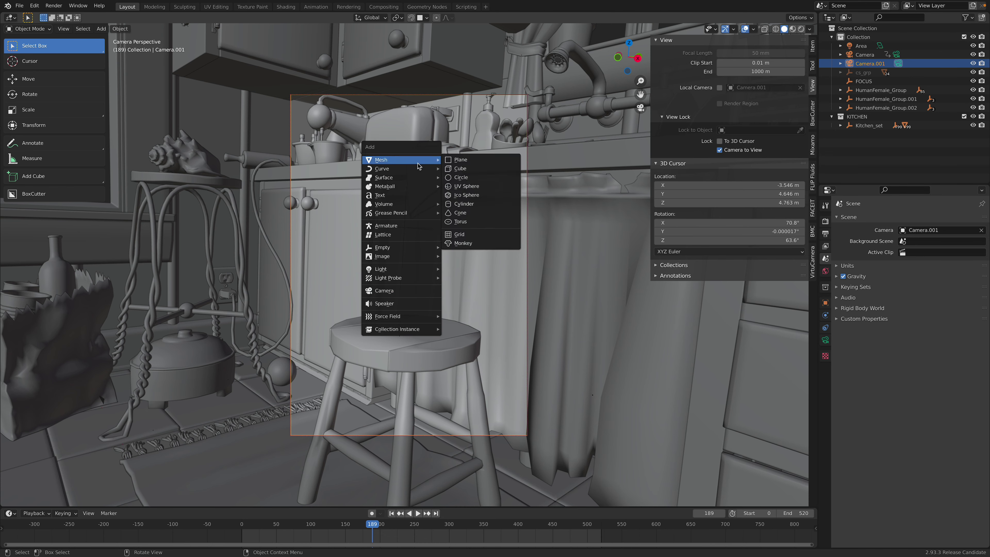
{"action": "left_click", "coordinate": [463, 243]}
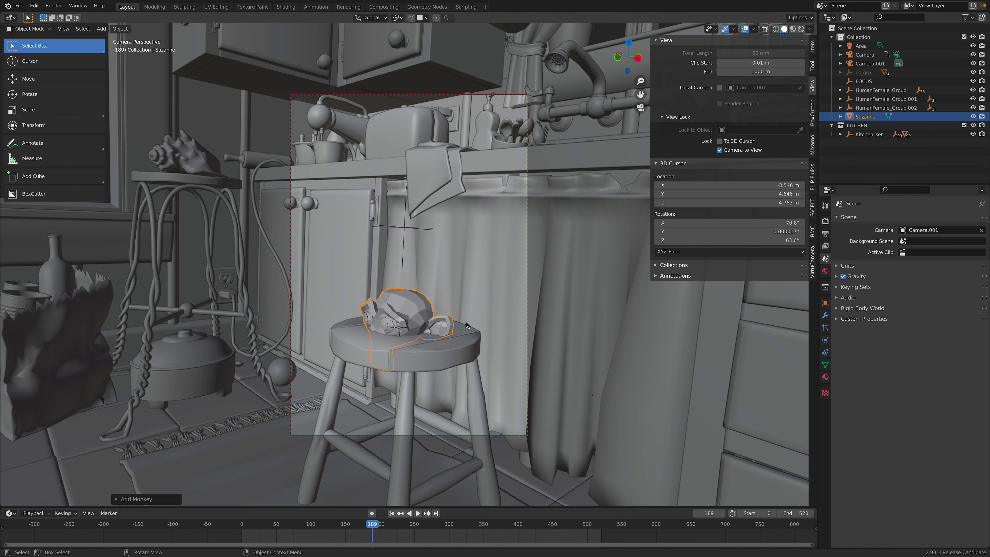
{"action": "key", "text": "g"}
{"action": "left_click", "coordinate": [466, 313]}
Rotate the monkey head, then trackball-rotate it to a tilted pose, and zoom out.
{"action": "key", "text": "r"}
{"action": "key", "text": "r"}
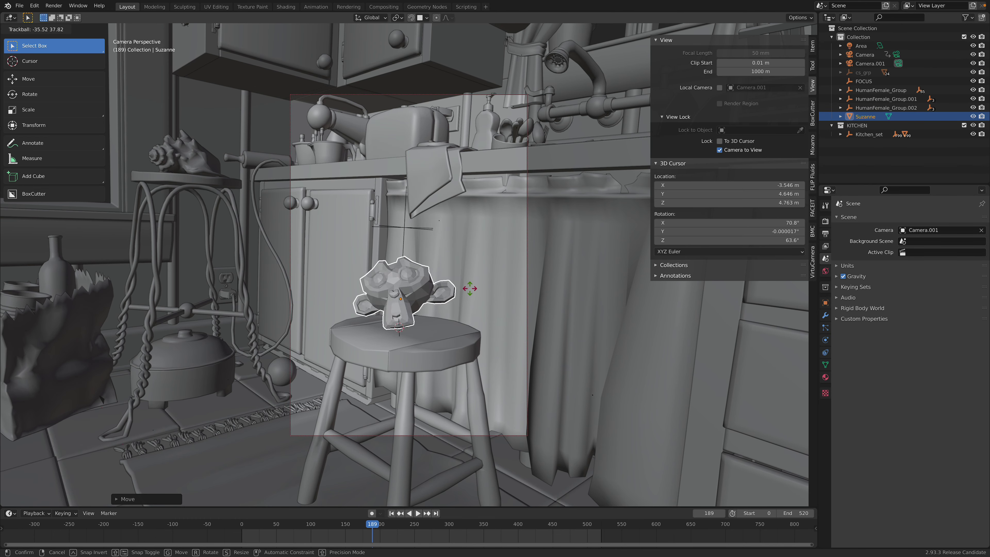
{"action": "left_click", "coordinate": [472, 269]}
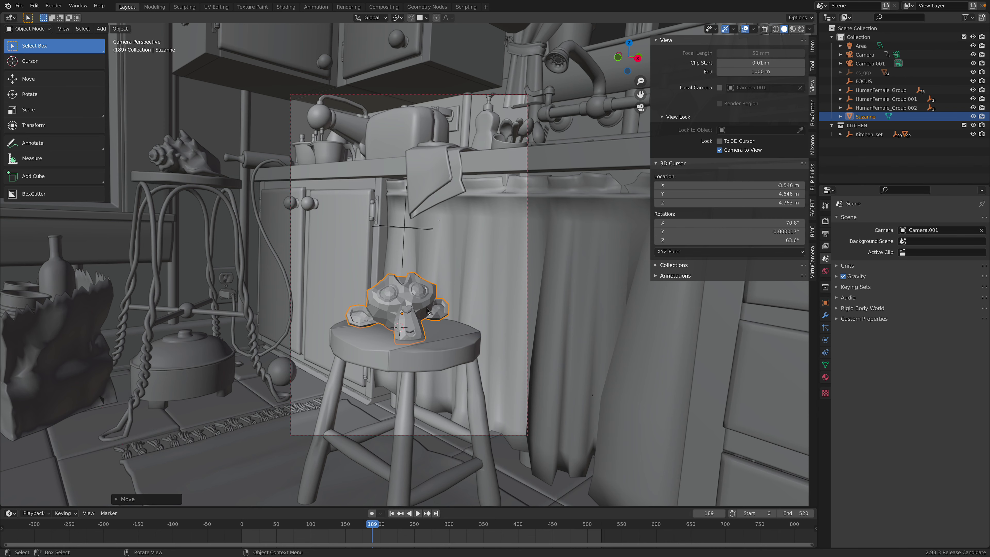
{"action": "key", "text": "r"}
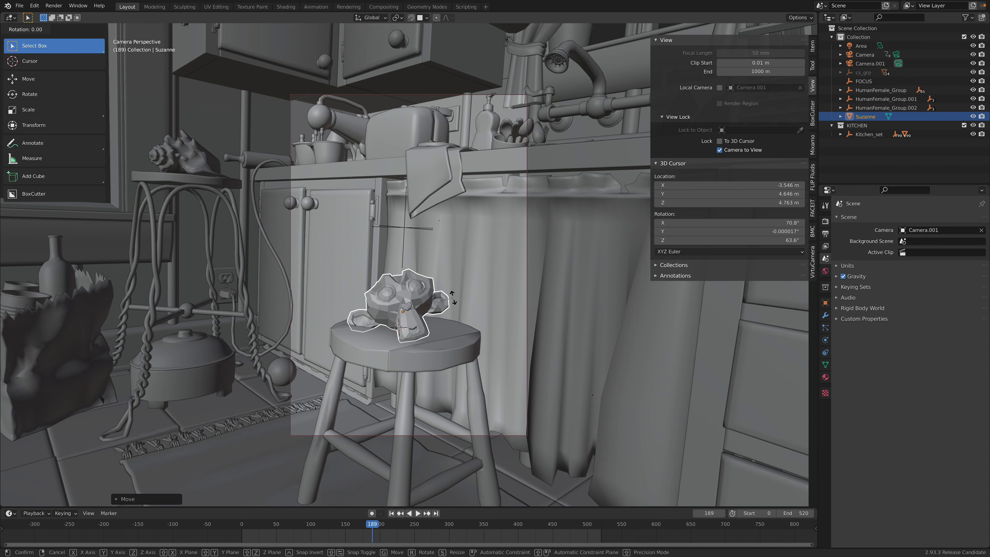
{"action": "key", "text": "r"}
{"action": "left_click", "coordinate": [457, 297]}
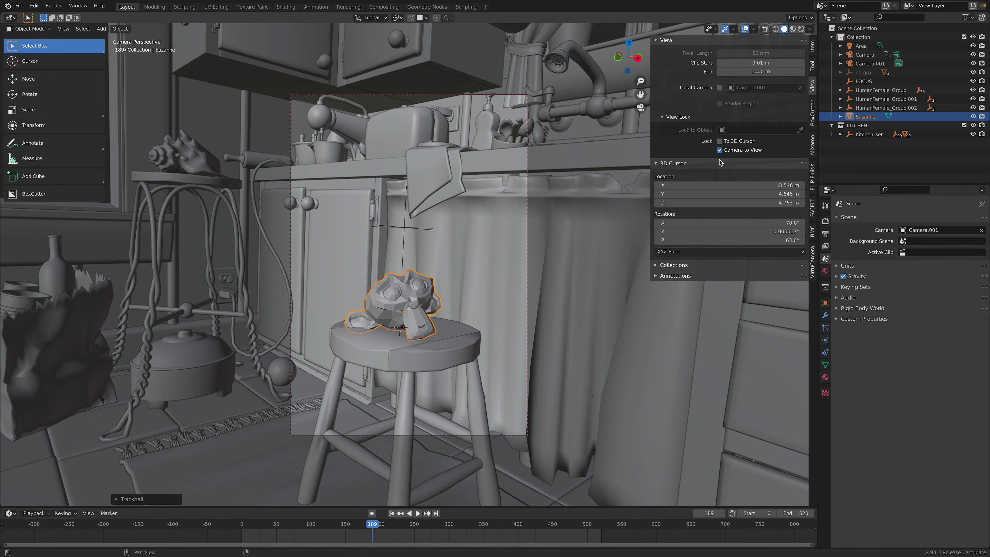
{"action": "middle_click_drag", "start_coordinate": [384, 272], "coordinate": [282, 272]}
{"action": "scroll", "coordinate": [408, 293], "scroll_direction": "down", "scroll_amount": 10}
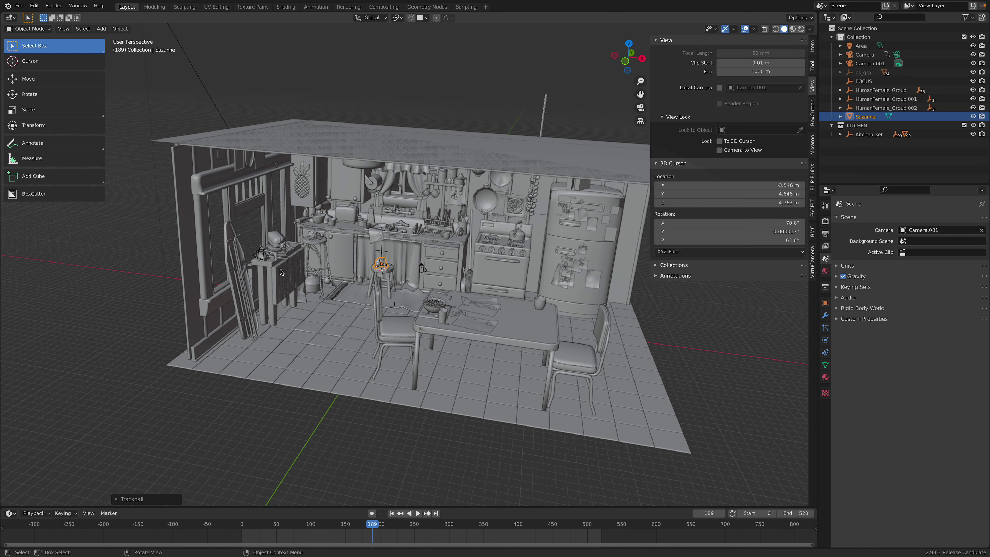
Bind the original Camera to a timeline marker at frame 8 with Ctrl+B.
{"action": "left_click", "coordinate": [259, 254]}
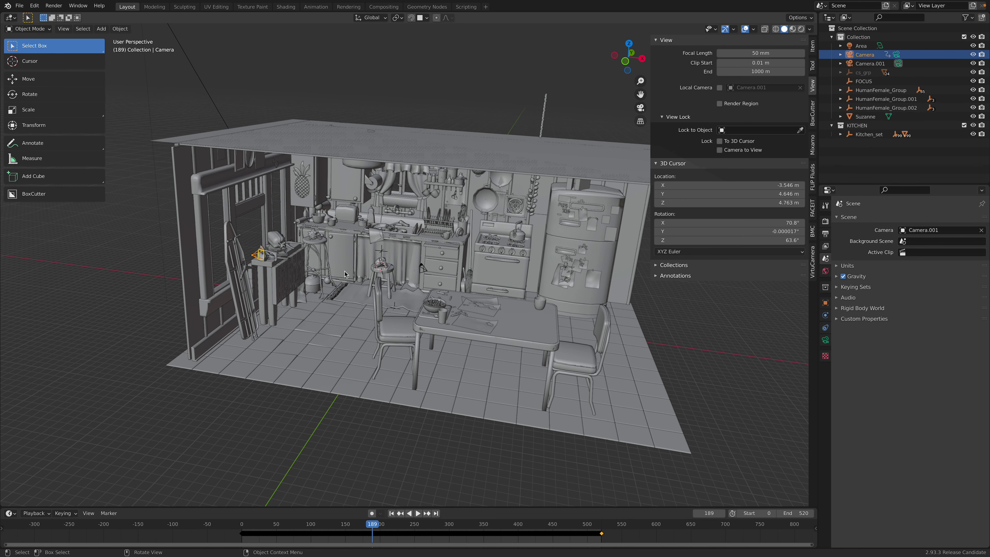
{"action": "scroll", "coordinate": [425, 270], "scroll_direction": "up", "scroll_amount": 3}
{"action": "left_click", "coordinate": [426, 271]}
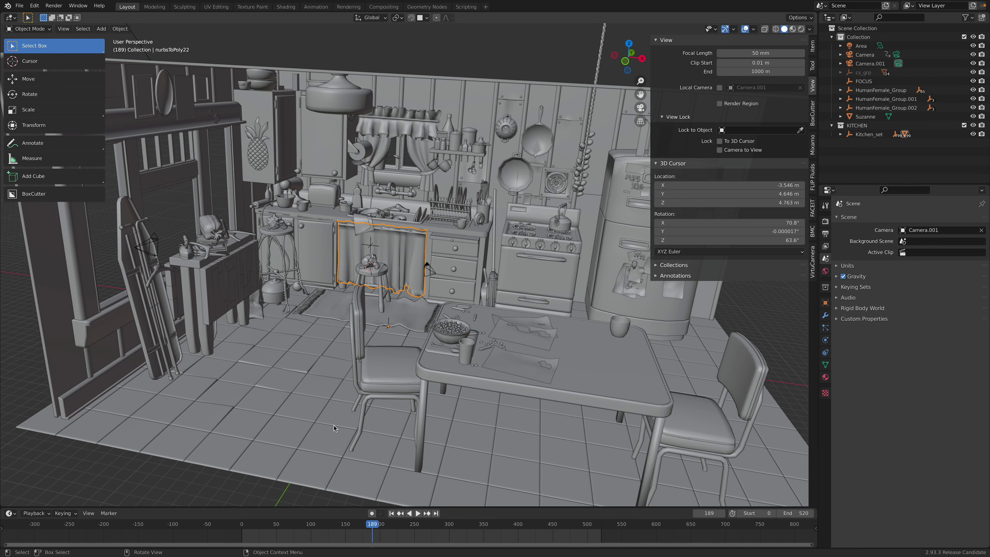
{"action": "left_click", "coordinate": [158, 239]}
{"action": "left_click_drag", "start_coordinate": [258, 526], "coordinate": [246, 527]}
{"action": "key", "text": "space"}
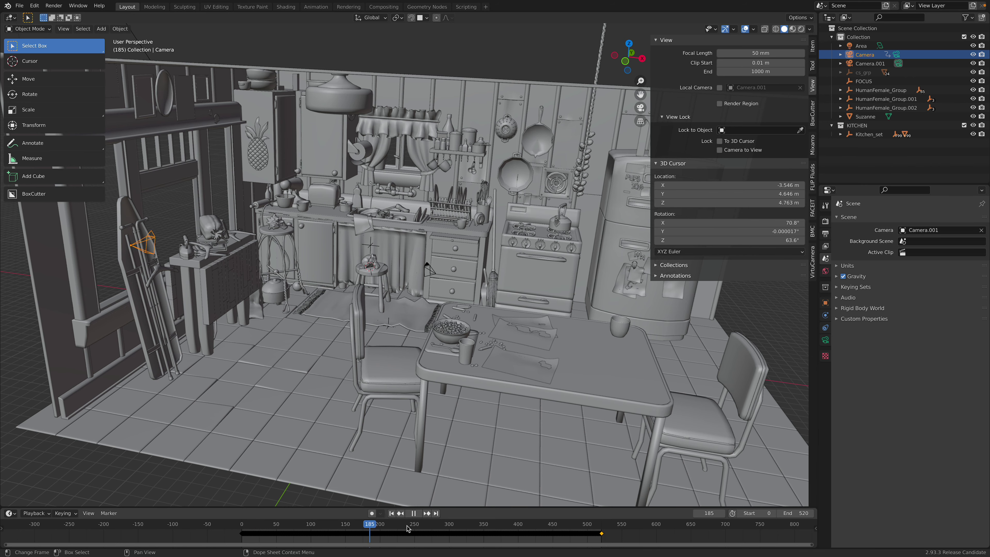
{"action": "key", "text": "Escape"}
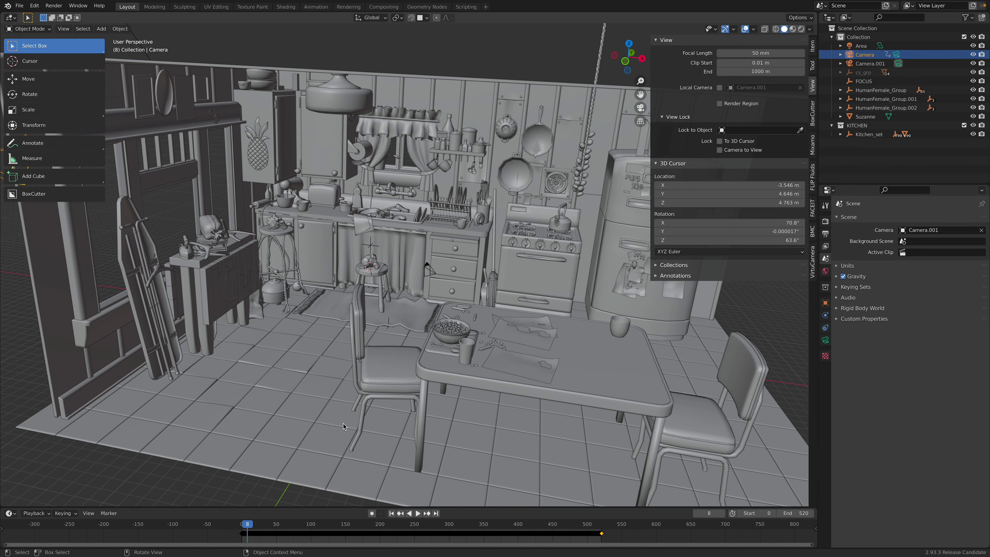
{"action": "key", "text": "ctrl+b"}
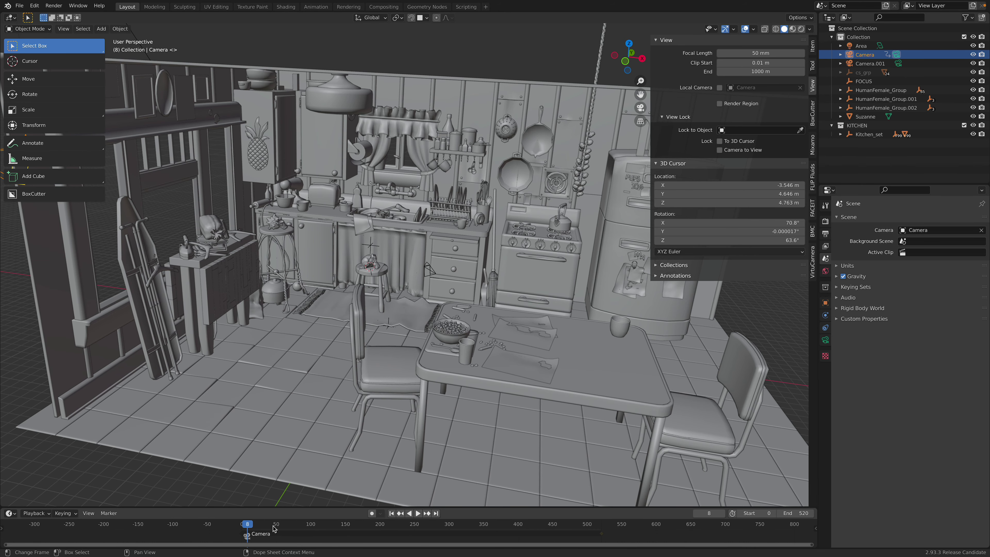
Bind the current camera to a marker near frame 160 via Marker > Bind Camera to Markers.
{"action": "key", "text": "space"}
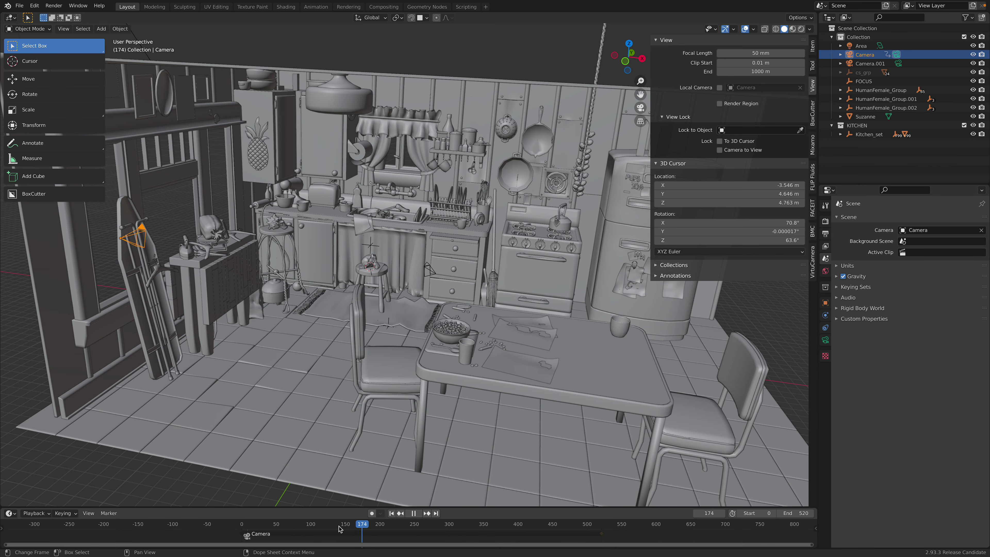
{"action": "left_click", "coordinate": [353, 524]}
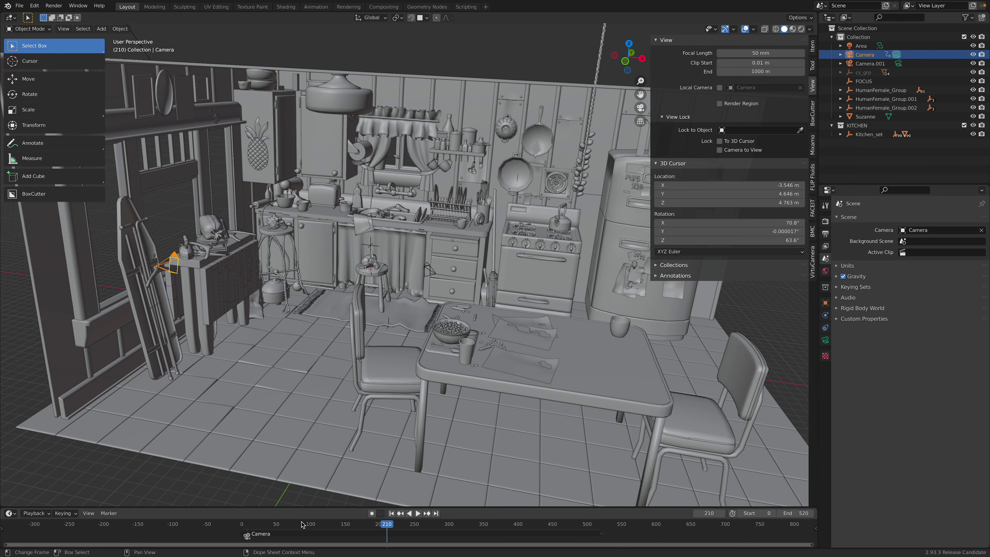
{"action": "left_click", "coordinate": [109, 514]}
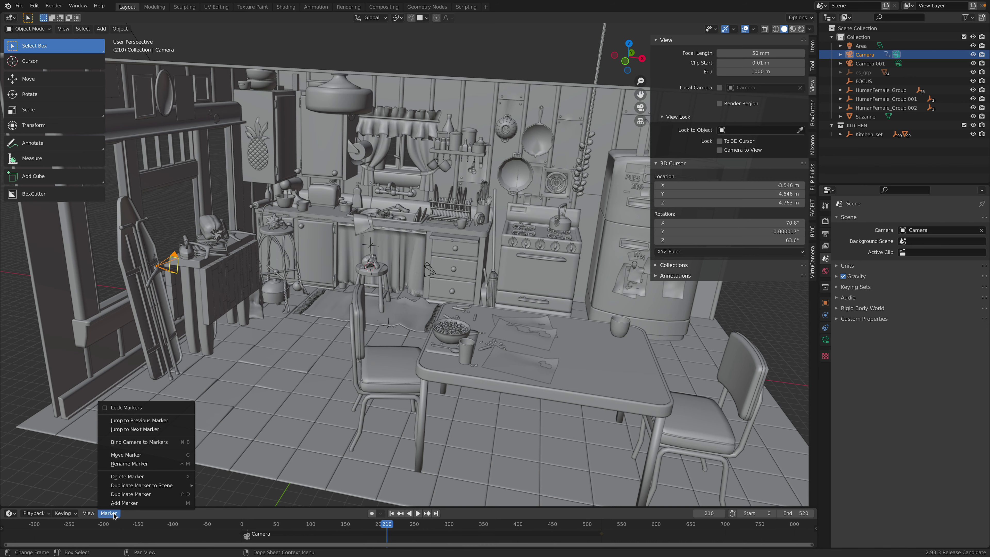
{"action": "left_click", "coordinate": [166, 443]}
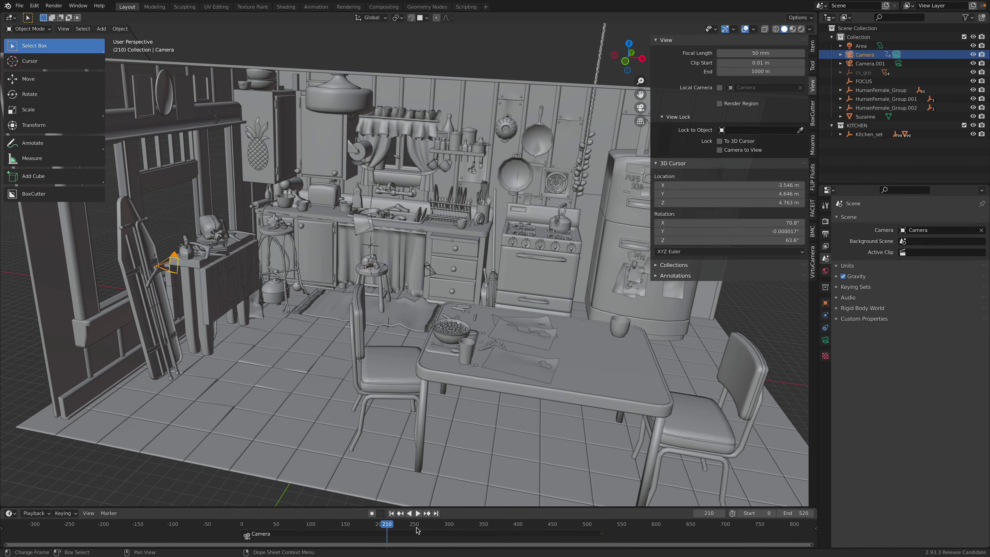
Bind Camera.001 to a marker, first at frame 372, then at frame 316.
{"action": "left_click", "coordinate": [430, 268]}
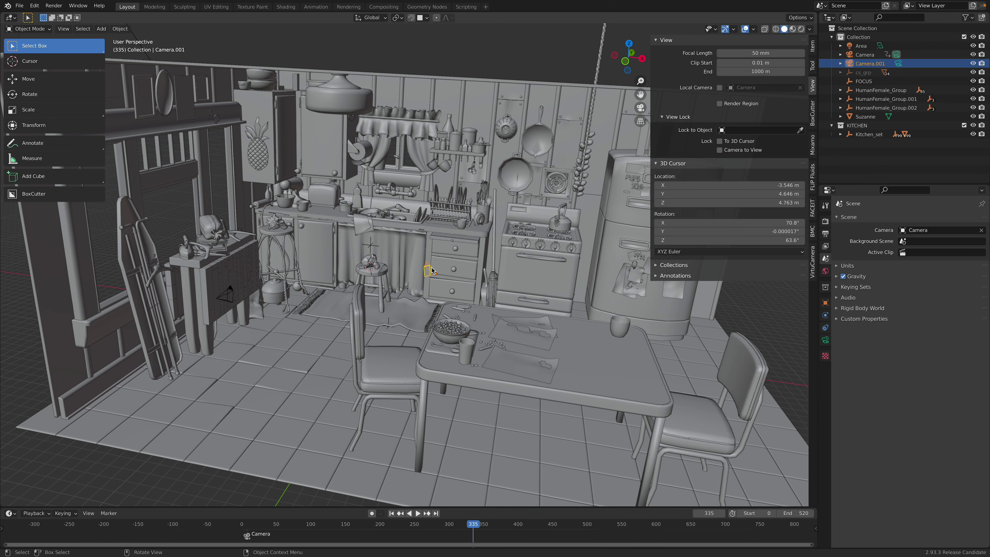
{"action": "left_click_drag", "start_coordinate": [502, 525], "coordinate": [570, 526]}
{"action": "key", "text": "ctrl+b"}
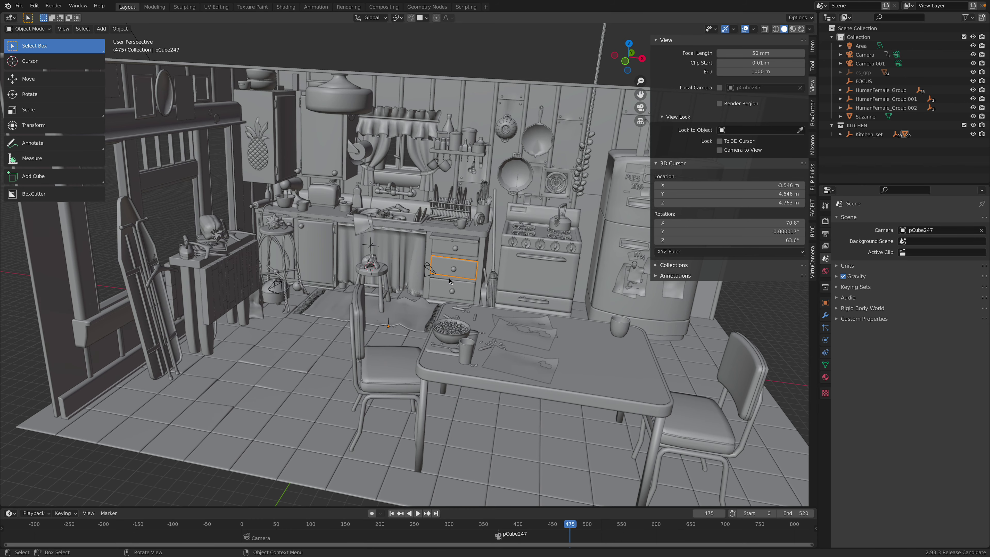
{"action": "left_click", "coordinate": [427, 267]}
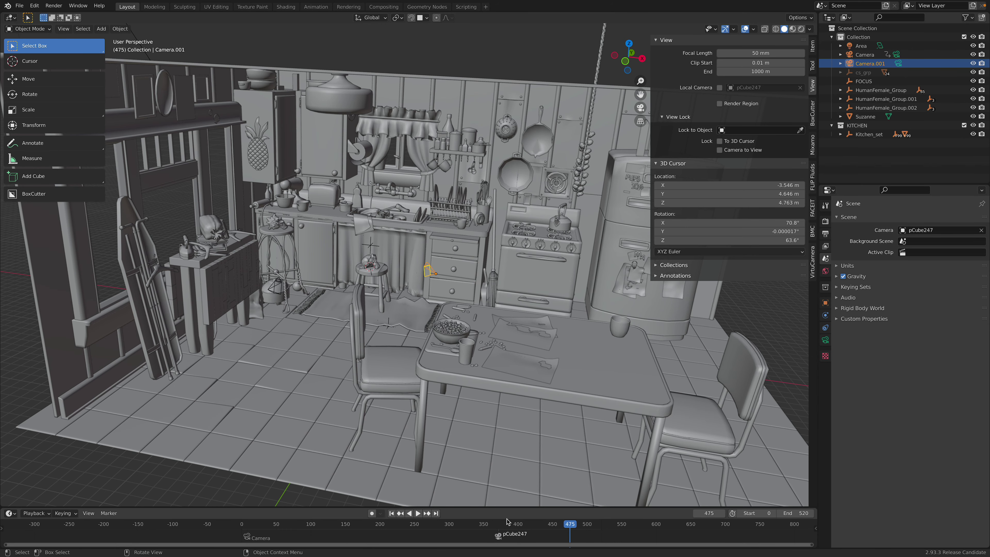
{"action": "left_click_drag", "start_coordinate": [468, 526], "coordinate": [461, 527]}
{"action": "key", "text": "ctrl+b"}
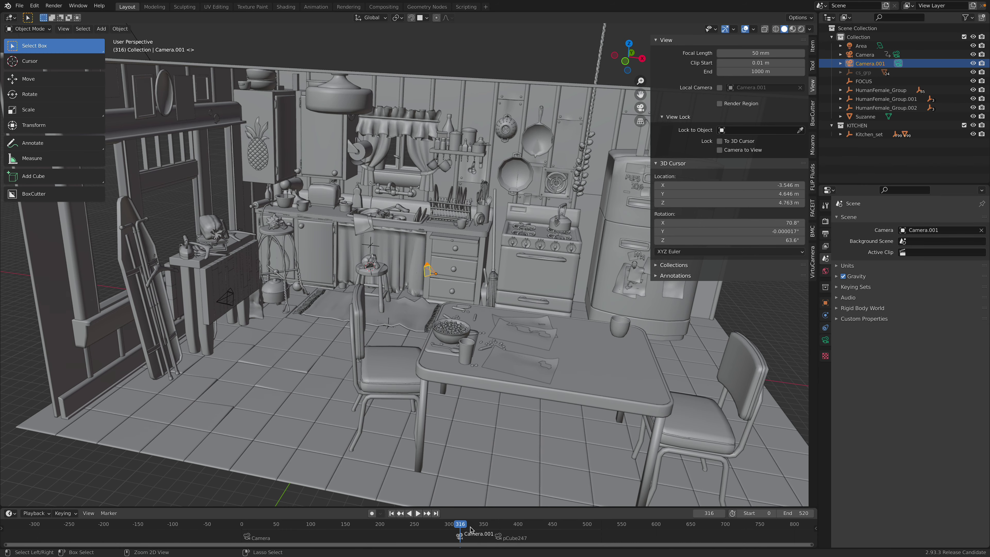
Delete the wrong pCube247 marker and scrub the playhead back to frame 251.
{"action": "key", "text": "x"}
{"action": "left_click", "coordinate": [501, 537]}
{"action": "mouse_move", "coordinate": [454, 525]}
{"action": "left_mouse_down"}
{"action": "mouse_move", "coordinate": [374, 525]}
{"action": "mouse_move", "coordinate": [417, 525]}
{"action": "left_mouse_up"}
{"action": "key", "text": "Escape"}
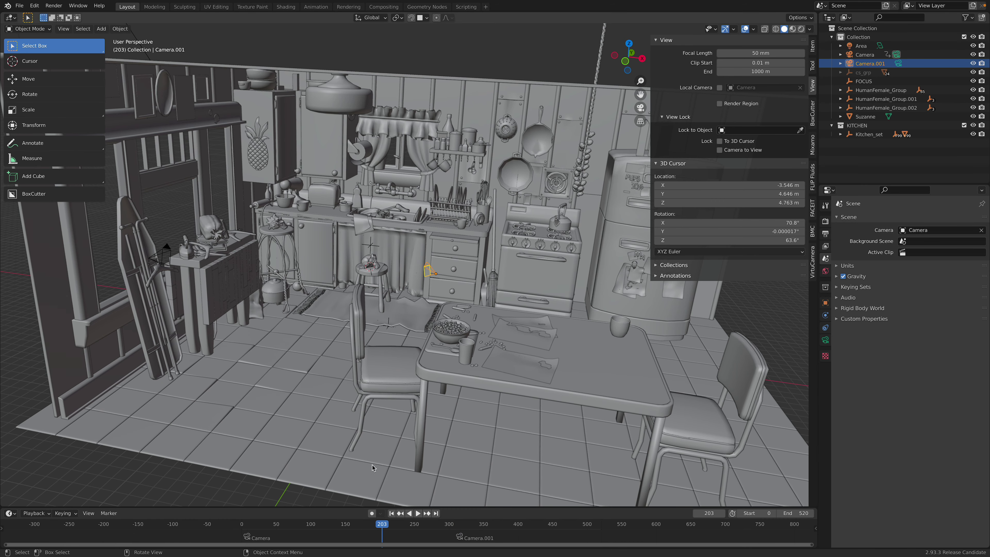
{"action": "left_click", "coordinate": [64, 28]}
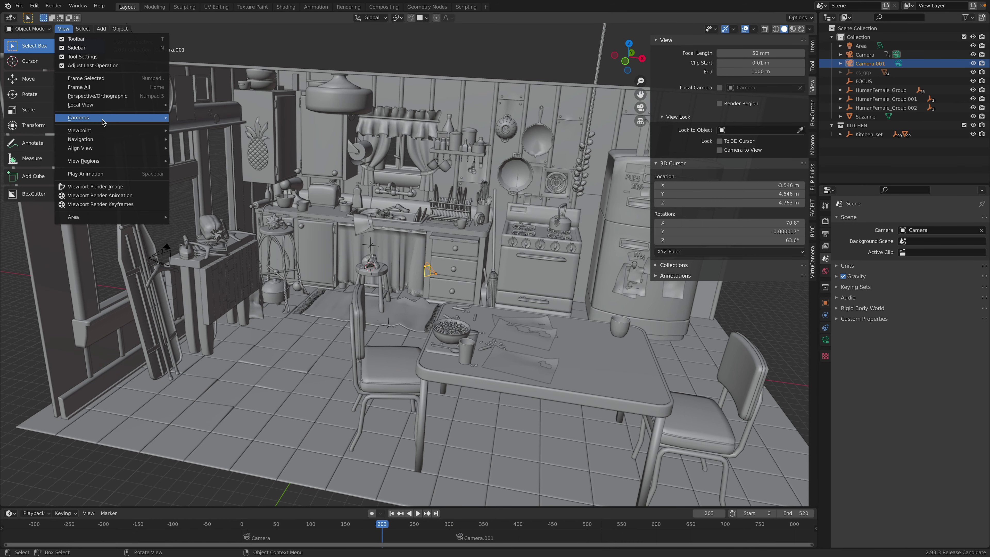
View through the active camera and play until the cut to Camera.001, stopping at frame 367.
{"action": "mouse_move", "coordinate": [109, 130]}
{"action": "left_click", "coordinate": [194, 132]}
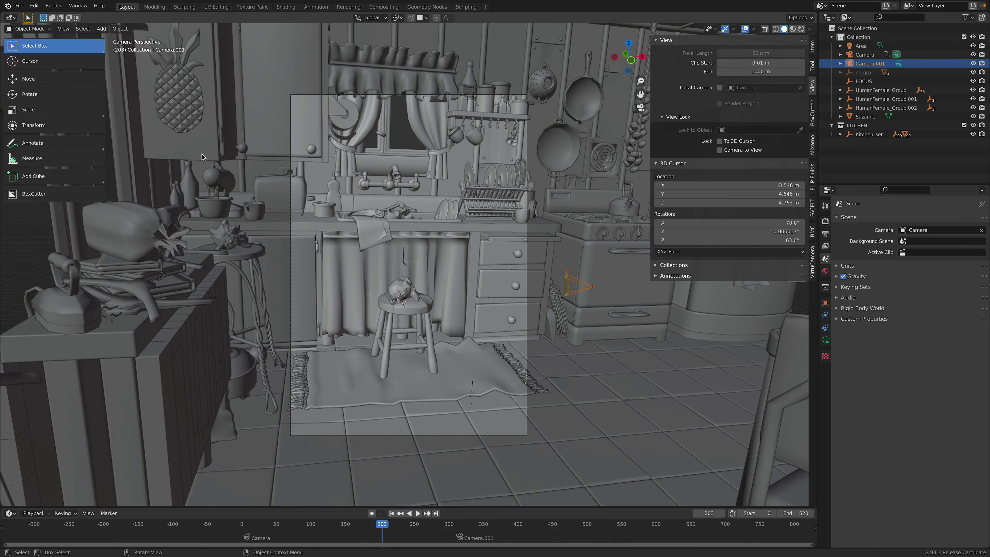
{"action": "left_click_drag", "start_coordinate": [247, 524], "coordinate": [351, 524]}
{"action": "key", "text": "space"}
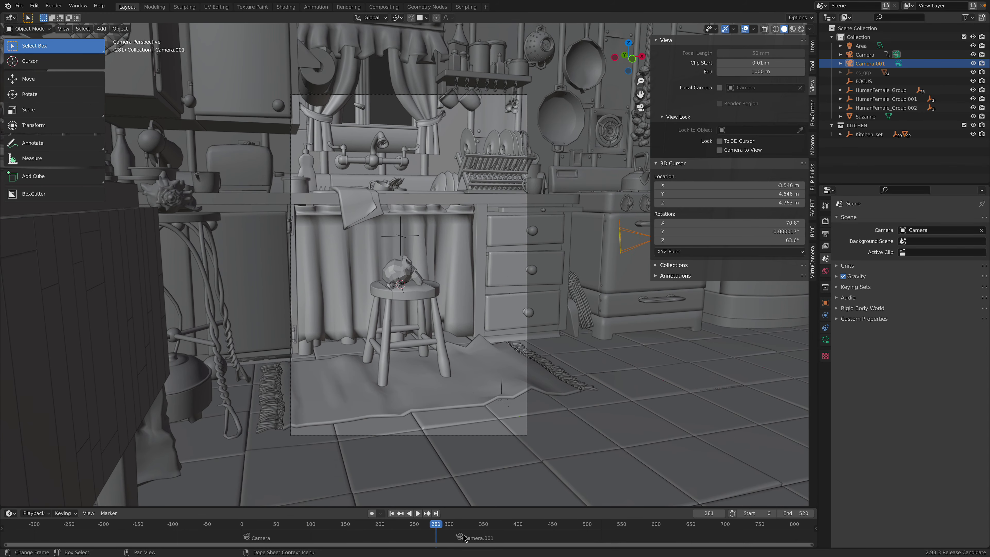
{"action": "key", "text": "space"}
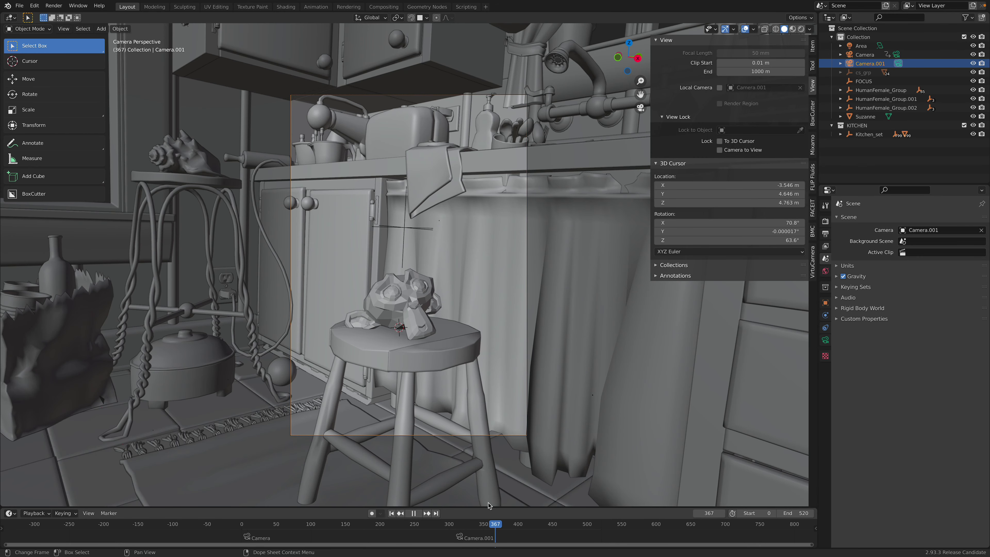
{"action": "key", "text": "space"}
Export the scene as Universal Scene Description named pixarkitchen_camera.usdc on the Desktop.
{"action": "left_click", "coordinate": [19, 5]}
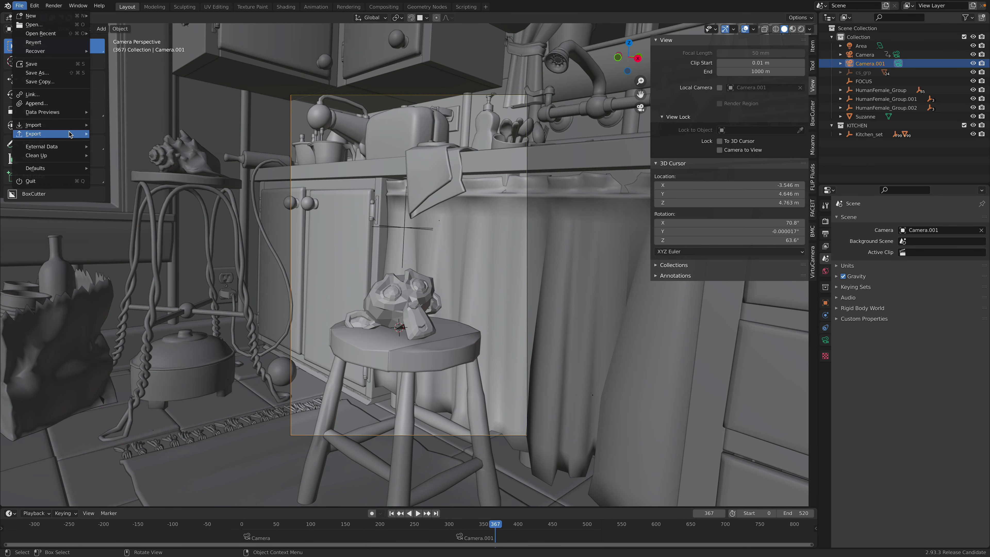
{"action": "mouse_move", "coordinate": [70, 134]}
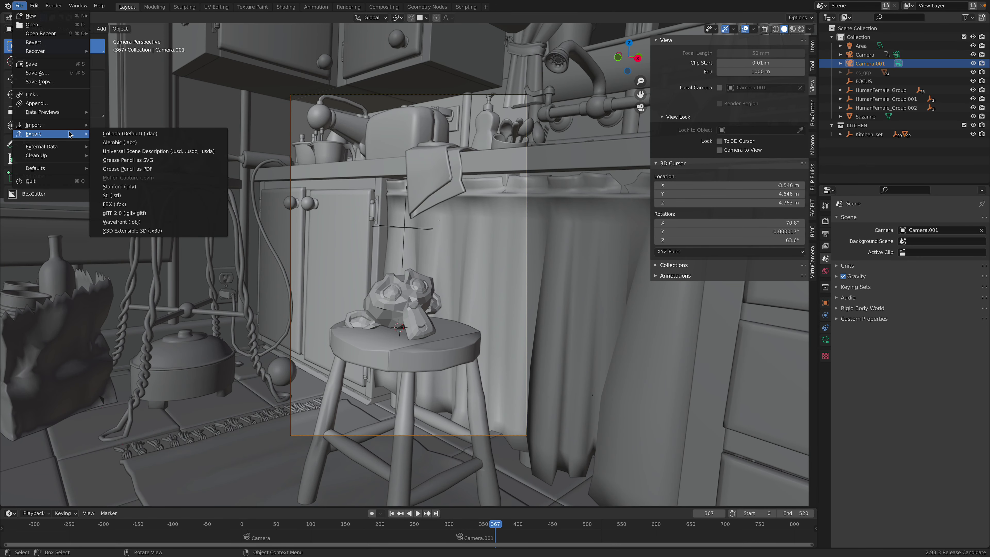
{"action": "left_click", "coordinate": [146, 151]}
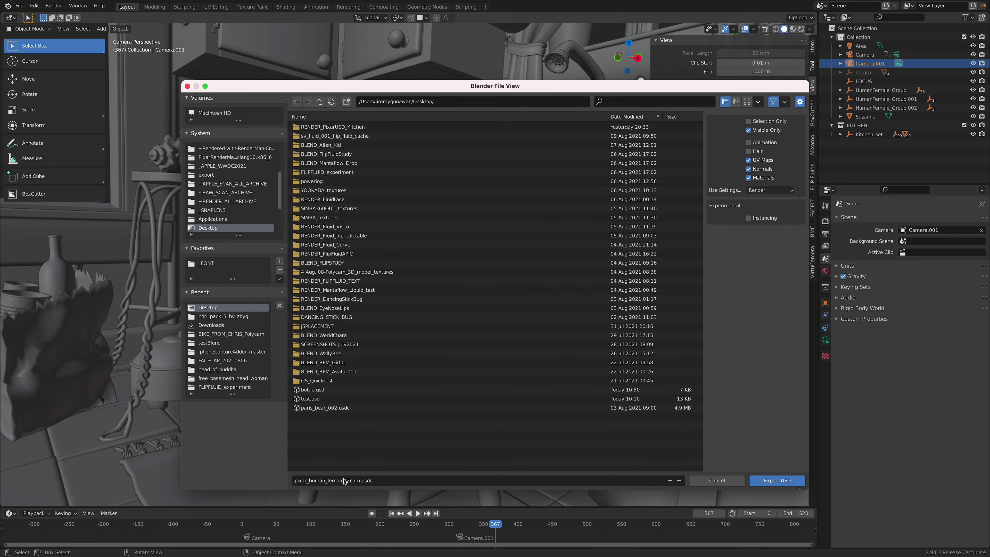
{"action": "left_click", "coordinate": [358, 479]}
{"action": "left_click", "coordinate": [360, 480]}
{"action": "left_click_drag", "start_coordinate": [359, 480], "coordinate": [226, 463]}
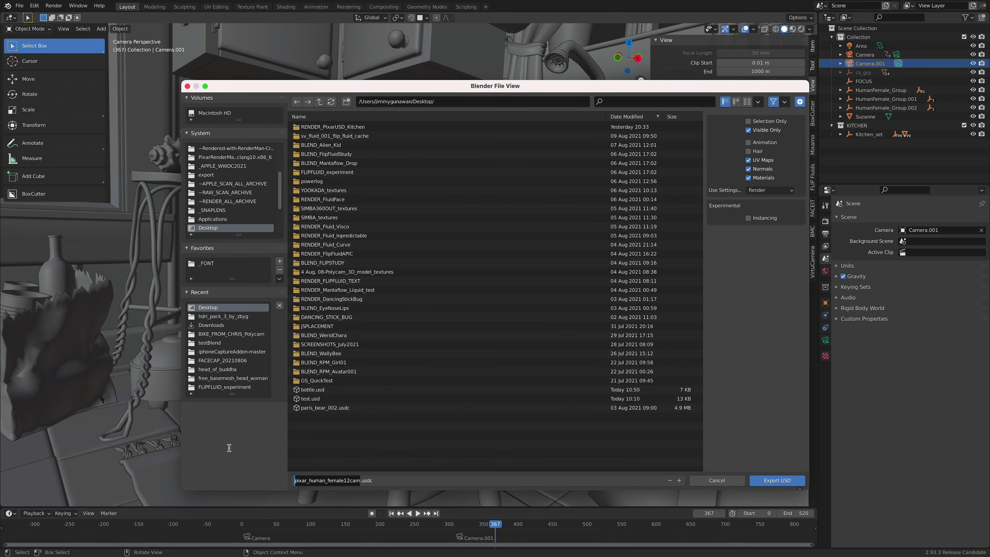
{"action": "type", "text": "pix"}
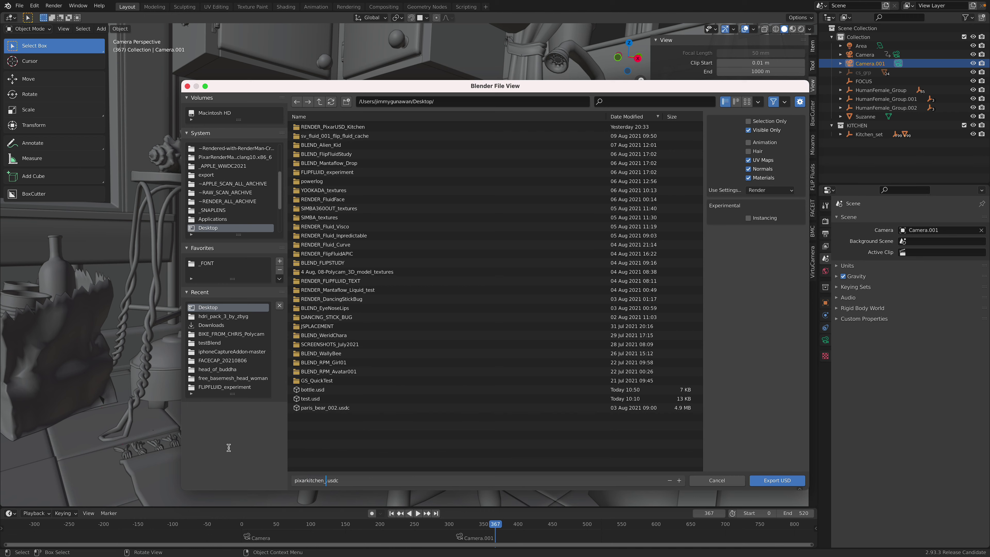
{"action": "type", "text": "arkitchen_camera"}
{"action": "key", "text": "Return"}
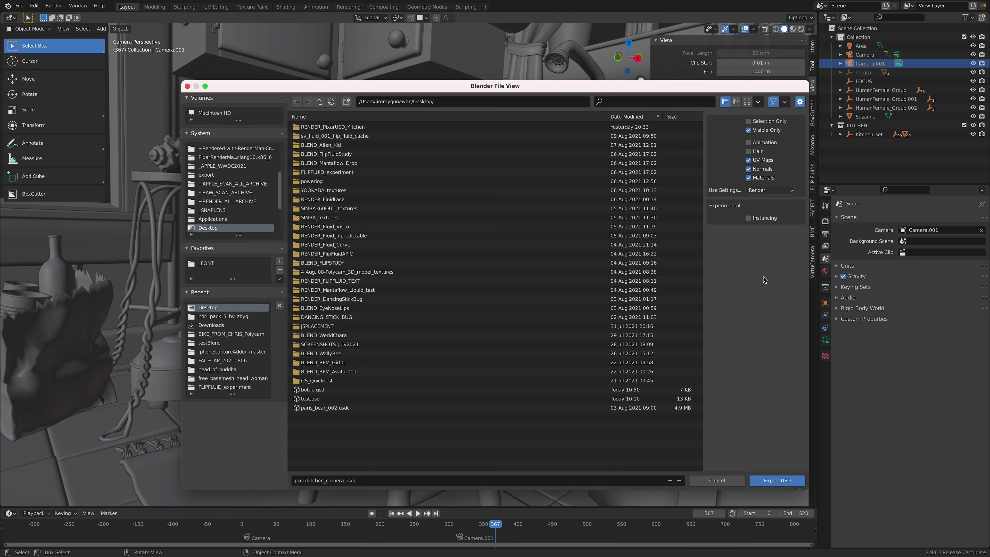
{"action": "left_click", "coordinate": [767, 478]}
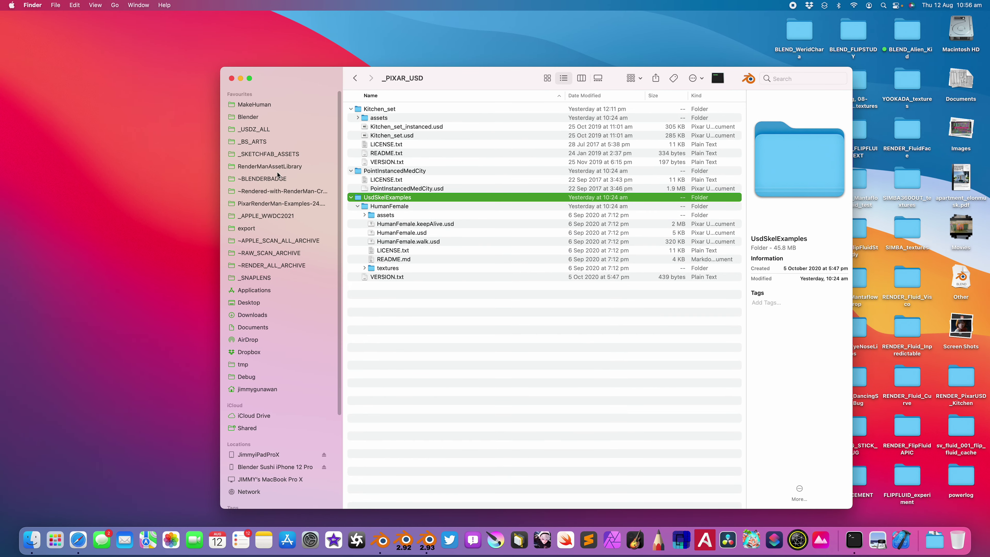
Quick Look pixarkitchen_camera.usdc on the Desktop, enlarged, then bring up its context menu.
{"action": "left_click", "coordinate": [249, 302]}
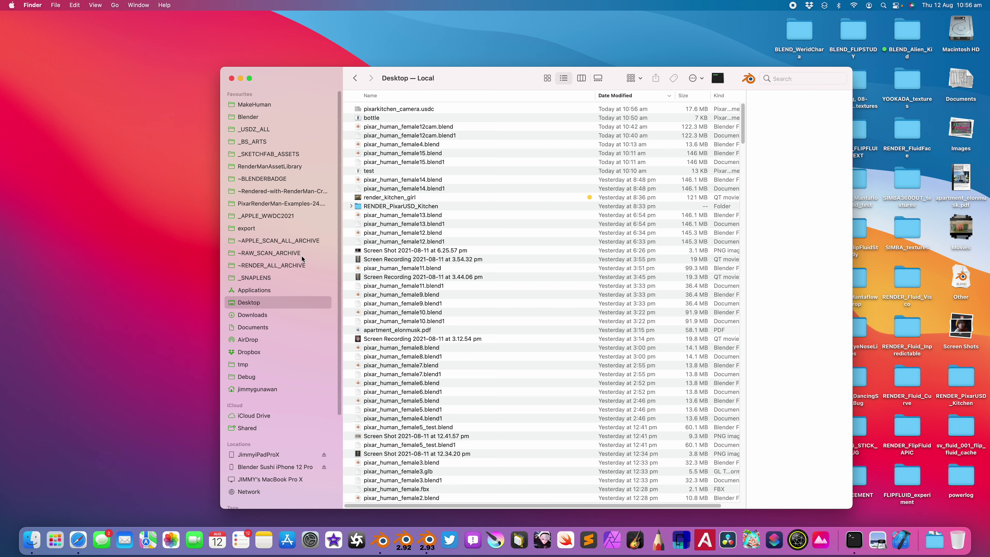
{"action": "left_click", "coordinate": [407, 110]}
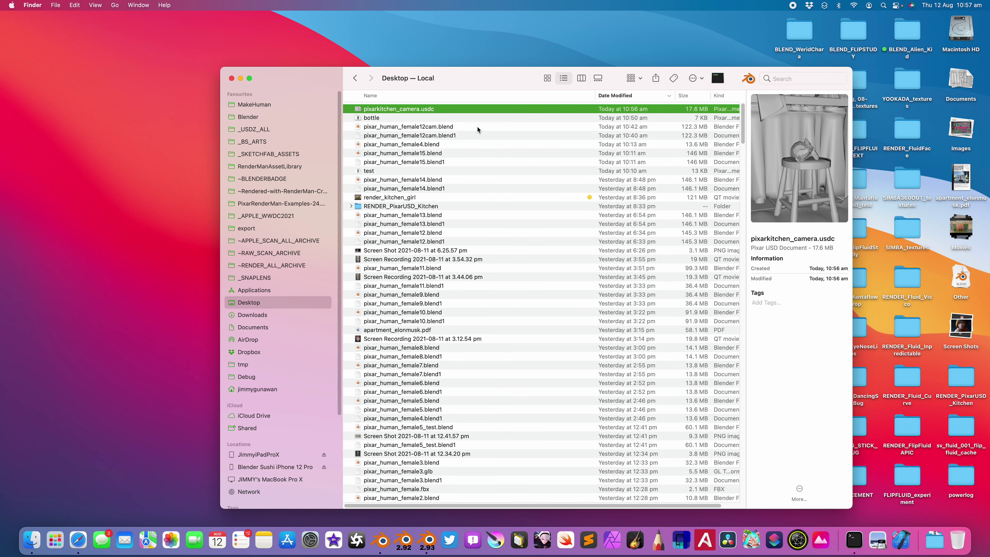
{"action": "key", "text": "space"}
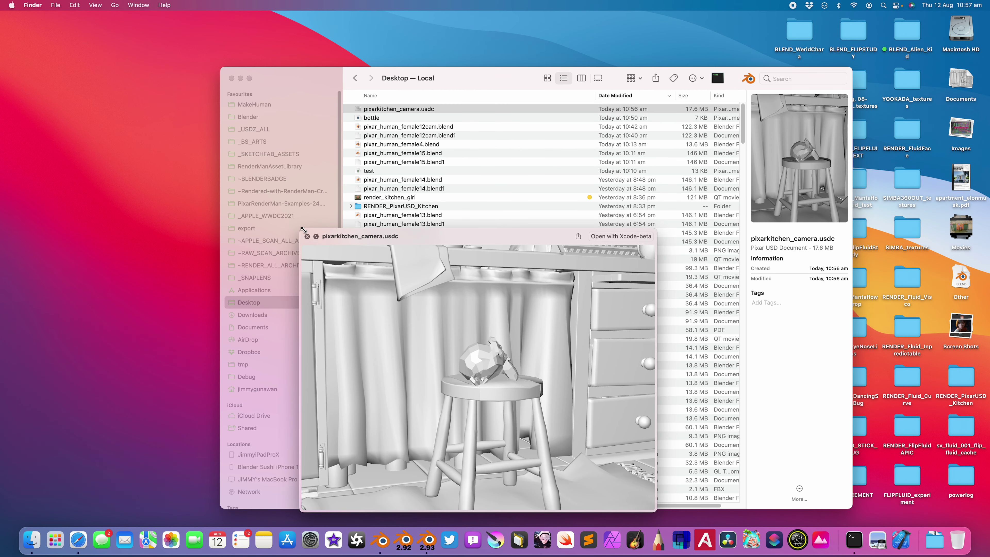
{"action": "left_click_drag", "start_coordinate": [304, 230], "coordinate": [123, 113]}
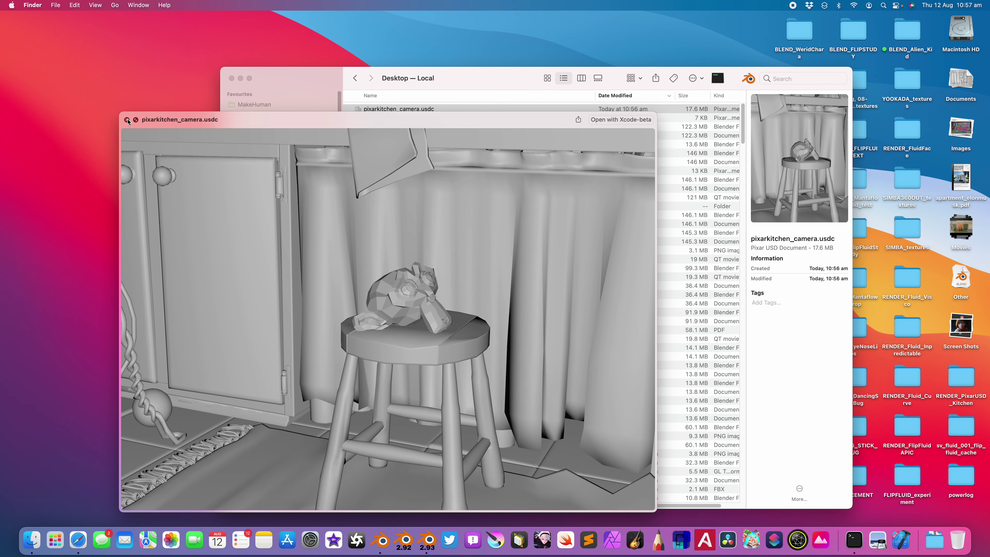
{"action": "left_click", "coordinate": [127, 120]}
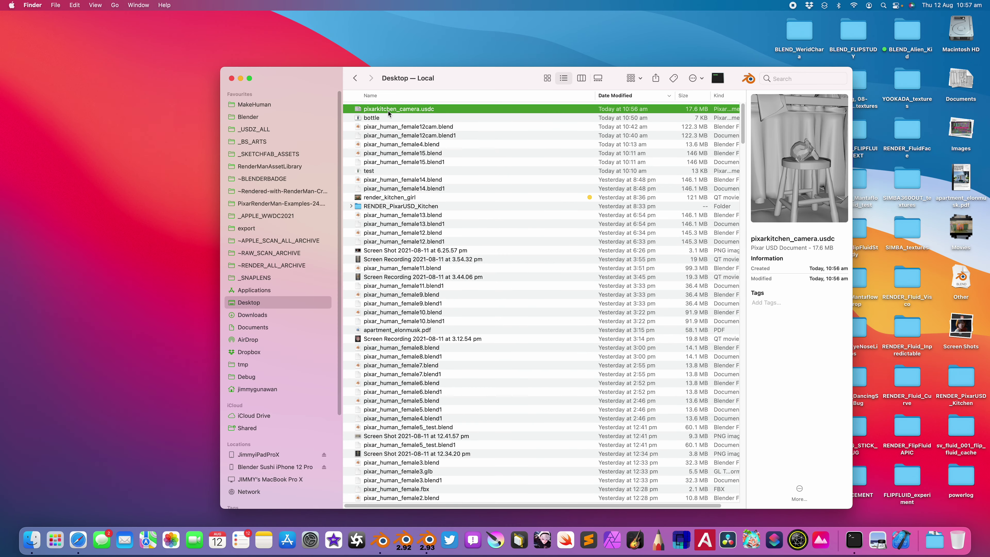
{"action": "right_click", "coordinate": [394, 109]}
Open the USD file in Preview with camera thumbnails and view it from Camera_001.
{"action": "mouse_move", "coordinate": [507, 124]}
{"action": "left_click", "coordinate": [550, 139]}
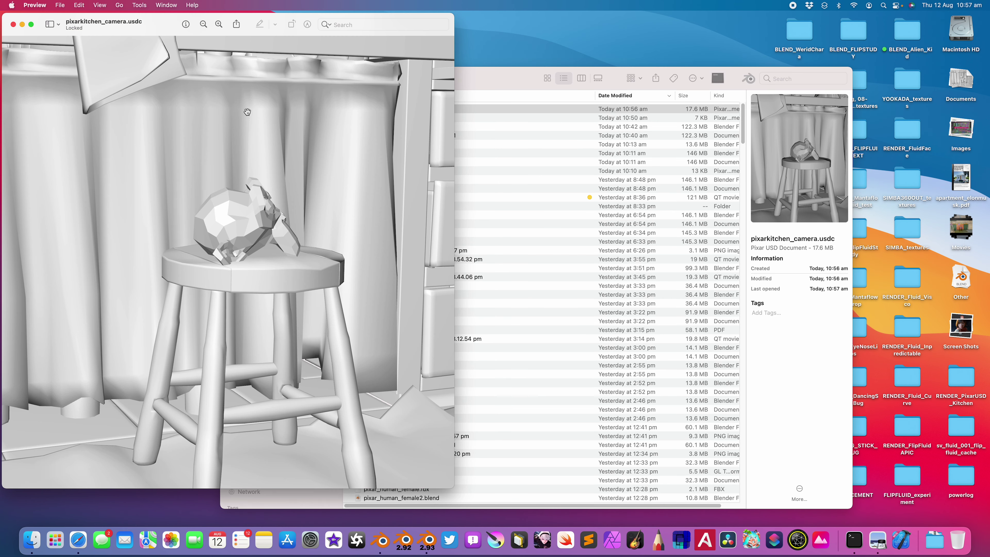
{"action": "left_click", "coordinate": [54, 24]}
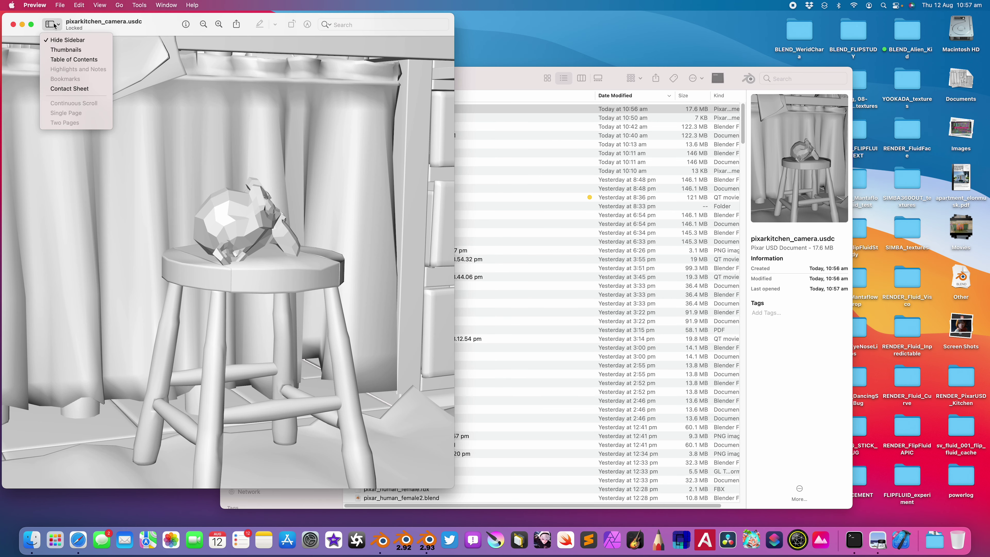
{"action": "left_click", "coordinate": [59, 50]}
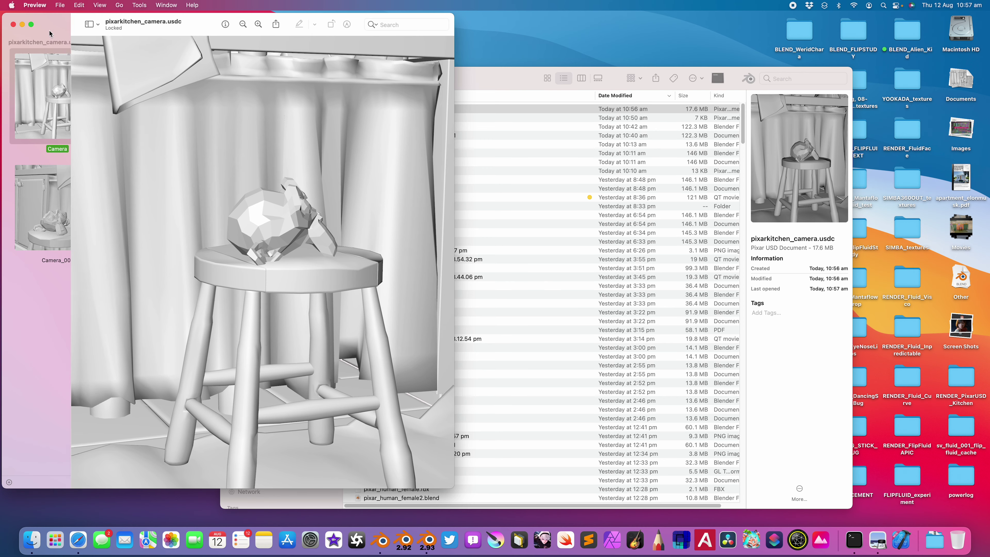
{"action": "left_click", "coordinate": [75, 223]}
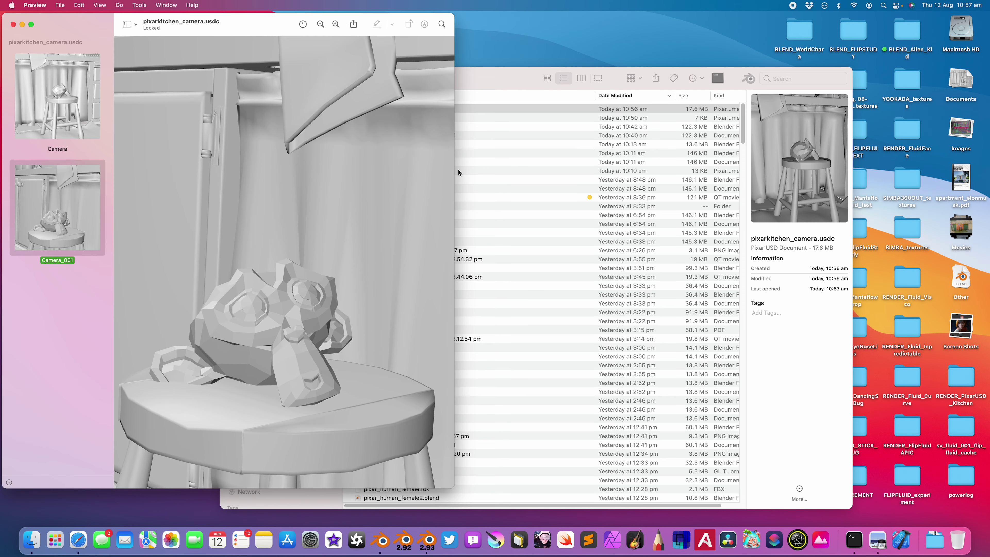
{"action": "left_click_drag", "start_coordinate": [455, 168], "coordinate": [595, 172]}
Compare the Camera and Camera_001 views, orbit the kitchen, and close Preview.
{"action": "left_click_drag", "start_coordinate": [295, 295], "coordinate": [281, 276]}
{"action": "left_click", "coordinate": [58, 113]}
{"action": "left_click", "coordinate": [65, 202]}
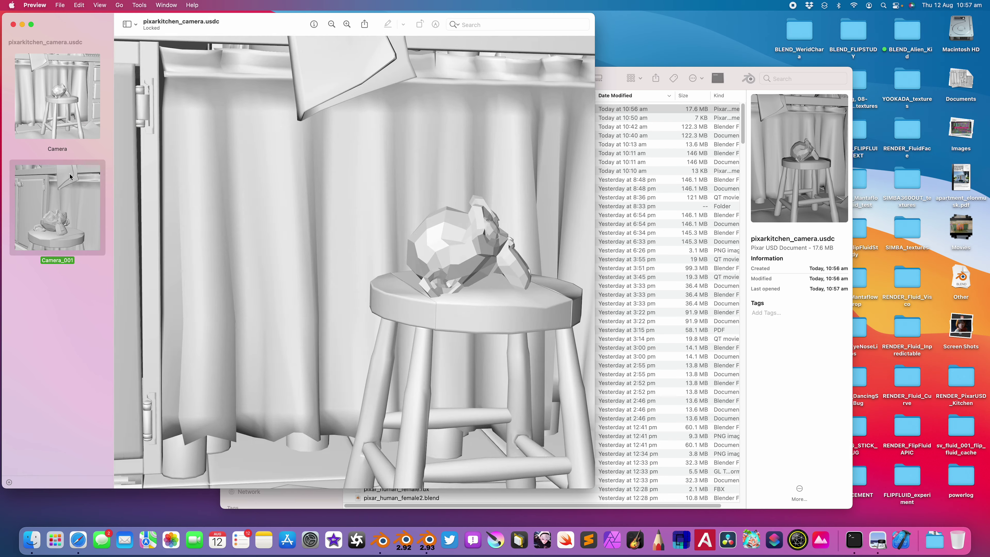
{"action": "left_click", "coordinate": [64, 113]}
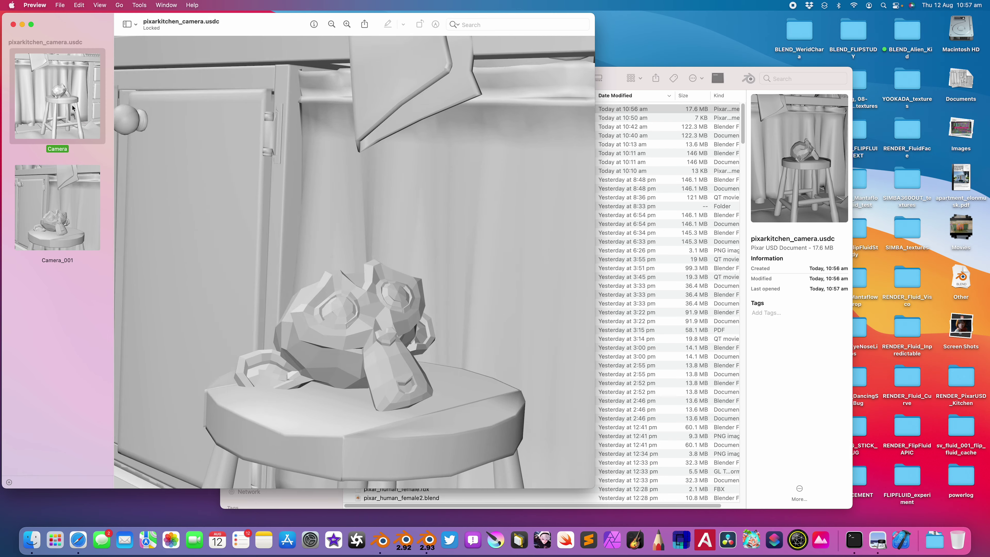
{"action": "left_click_drag", "start_coordinate": [288, 177], "coordinate": [188, 136]}
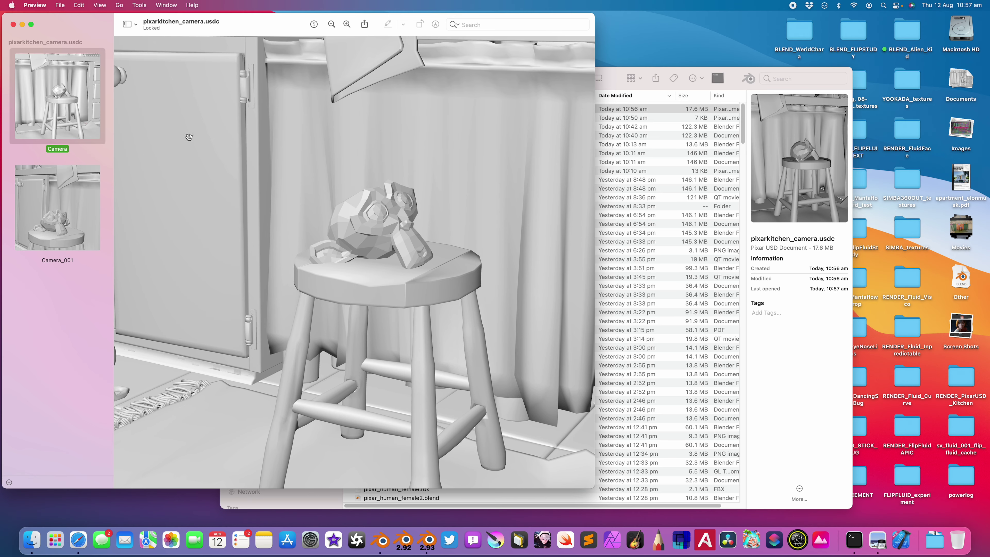
{"action": "left_click_drag", "start_coordinate": [78, 28], "coordinate": [120, 34]}
{"action": "left_click", "coordinate": [56, 30]}
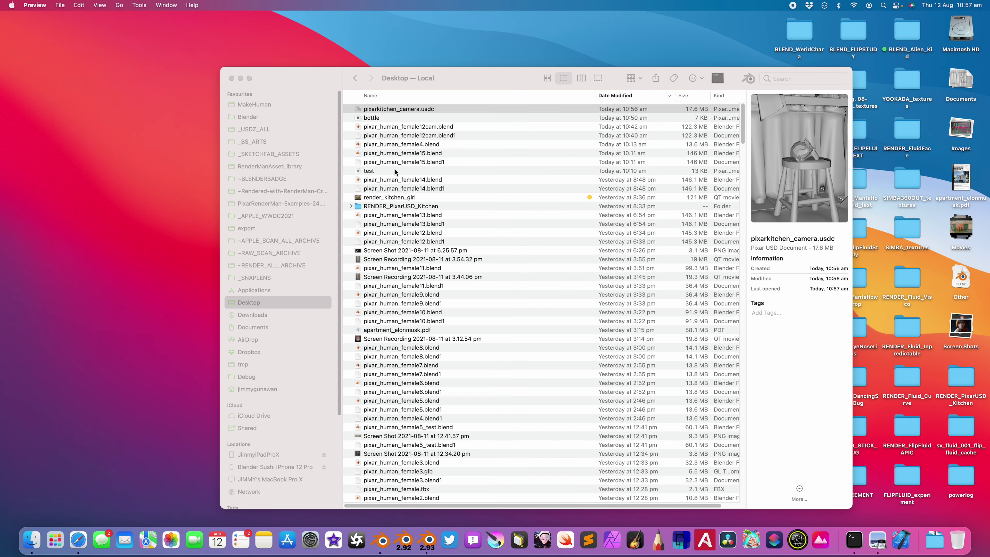
{"action": "key", "text": "ctrl+Right"}
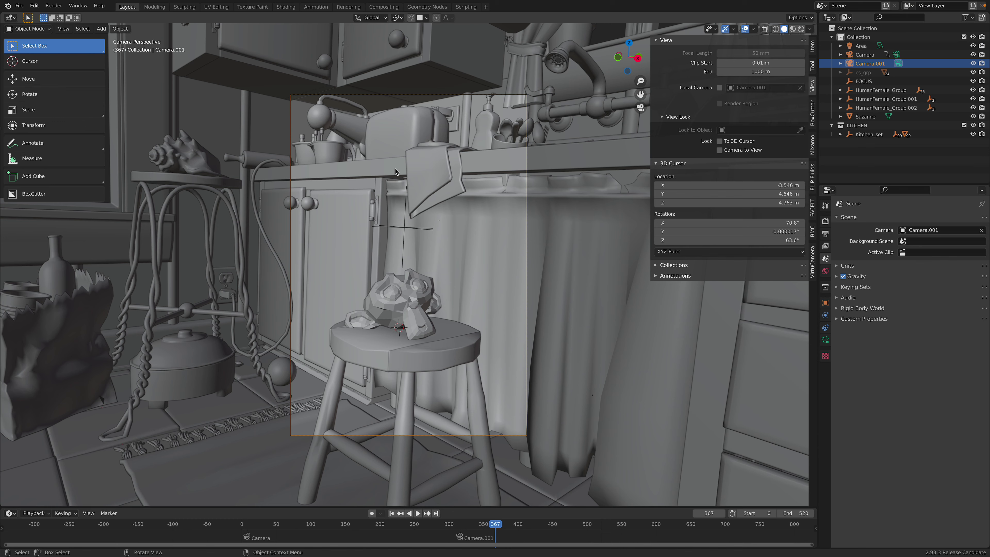
Orbit out of the camera view in the kitchen scene and show the VirtuCamera server settings.
{"action": "left_click", "coordinate": [8, 8]}
{"action": "left_click", "coordinate": [441, 235]}
{"action": "middle_click_drag", "start_coordinate": [441, 236], "coordinate": [460, 252]}
{"action": "scroll", "coordinate": [460, 251], "scroll_direction": "down", "scroll_amount": 9}
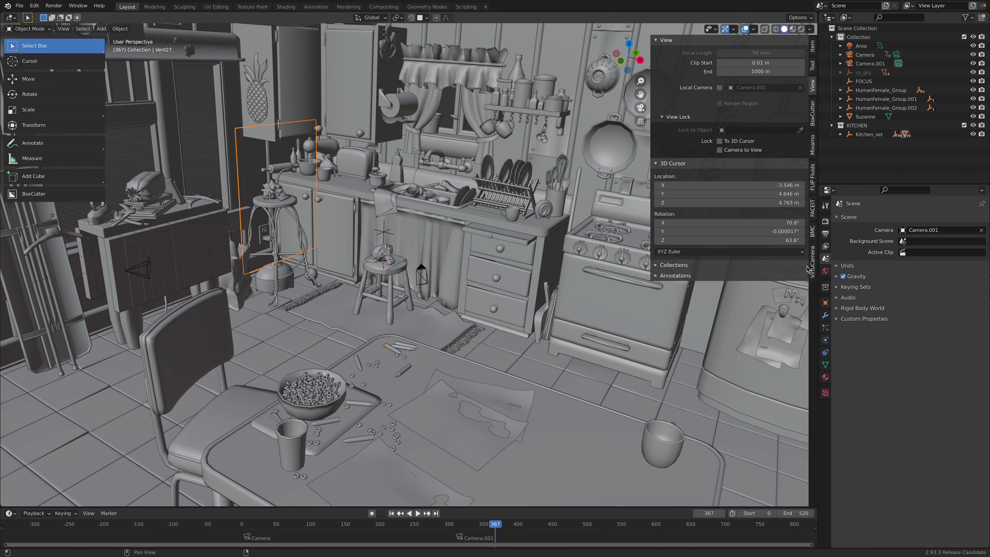
{"action": "left_click", "coordinate": [813, 262]}
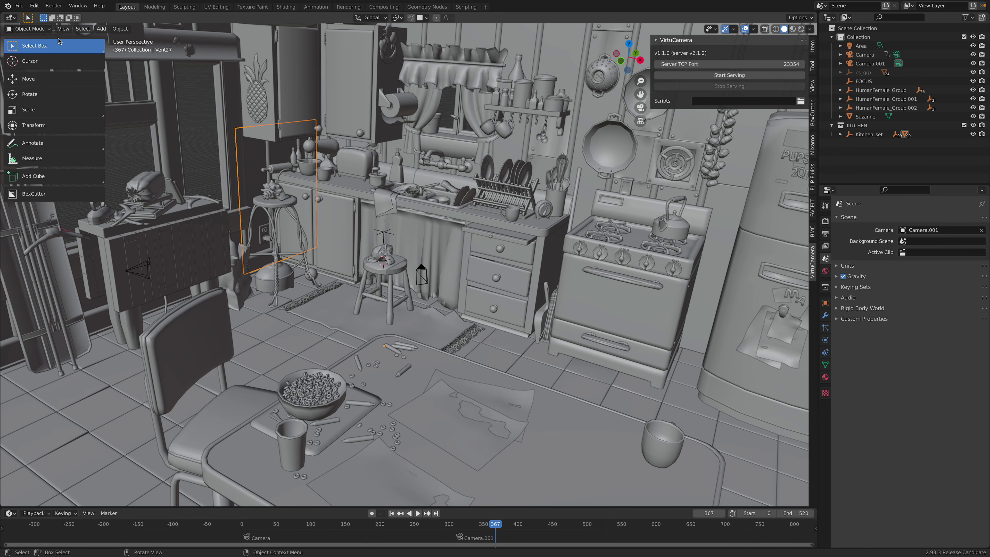
Open pixar_human_female5.blend without saving the kitchen and orbit around the T-posed character.
{"action": "left_click", "coordinate": [16, 8]}
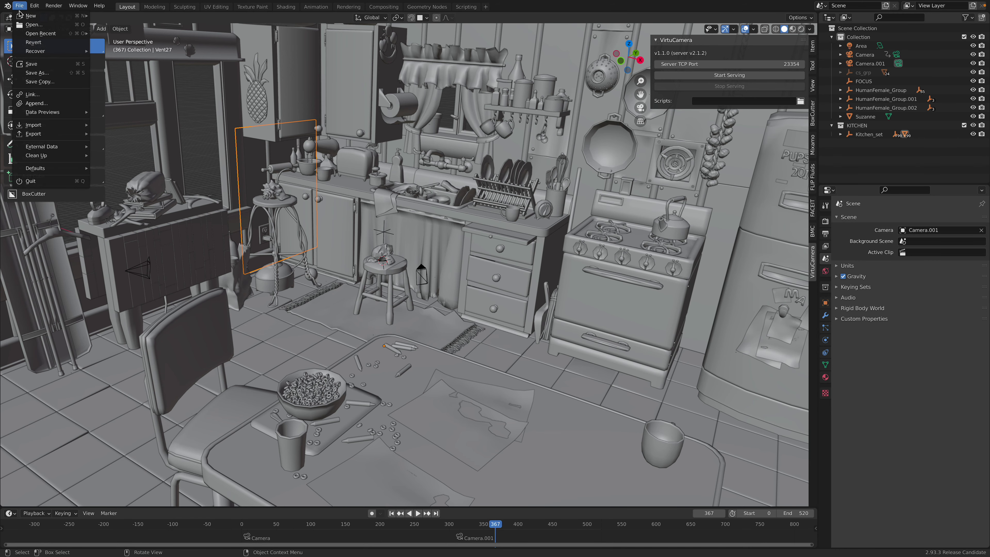
{"action": "left_click", "coordinate": [26, 23]}
{"action": "left_click", "coordinate": [455, 293]}
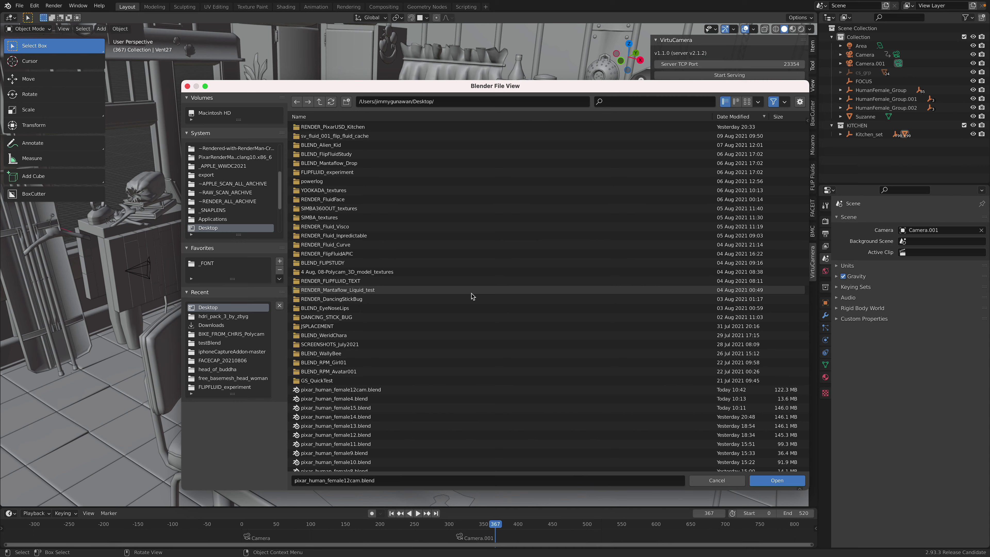
{"action": "scroll", "coordinate": [479, 359], "scroll_direction": "down", "scroll_amount": 5}
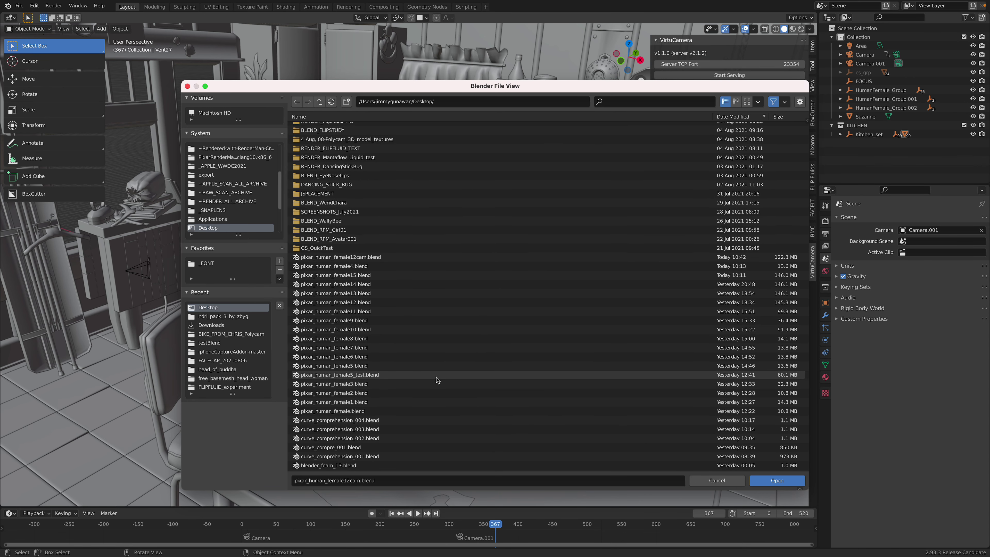
{"action": "left_click", "coordinate": [397, 365]}
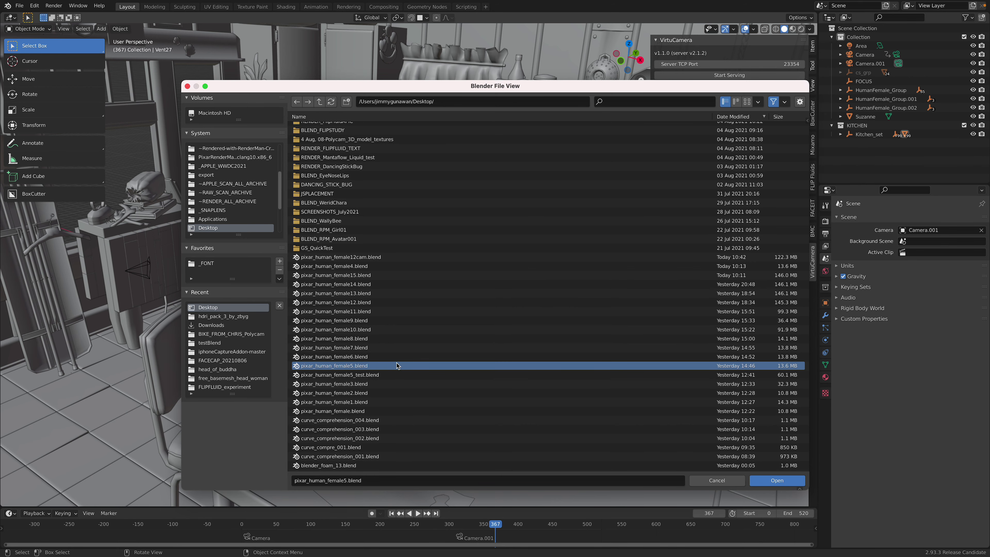
{"action": "double_click", "coordinate": [397, 366]}
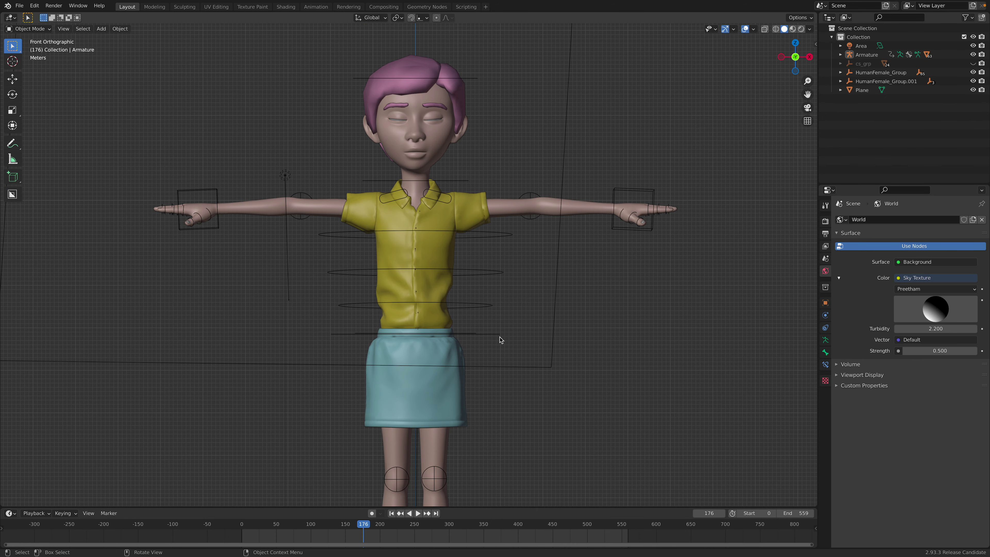
{"action": "scroll", "coordinate": [506, 340], "scroll_direction": "down", "scroll_amount": 4}
{"action": "middle_click_drag", "start_coordinate": [508, 342], "coordinate": [498, 315]}
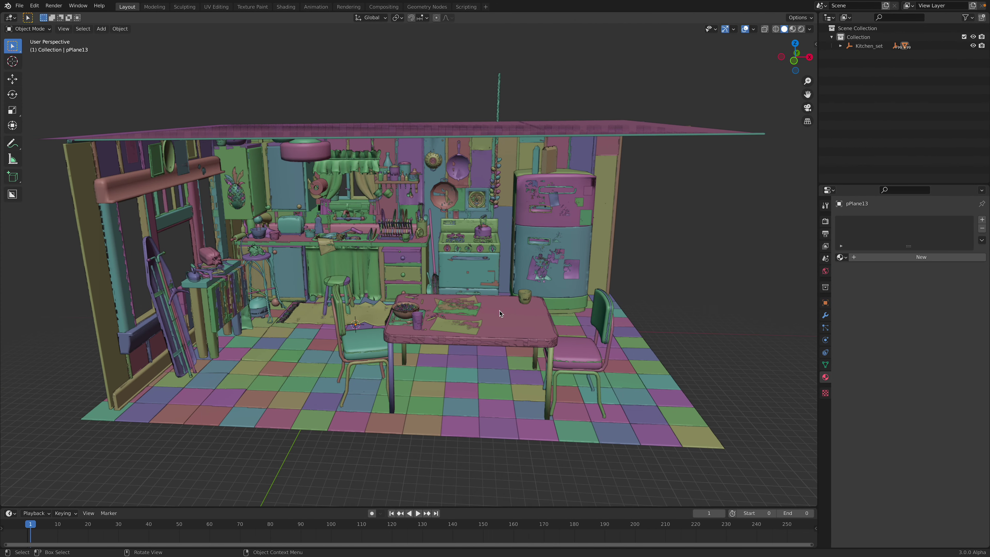
{"action": "key", "text": "ctrl+Left"}
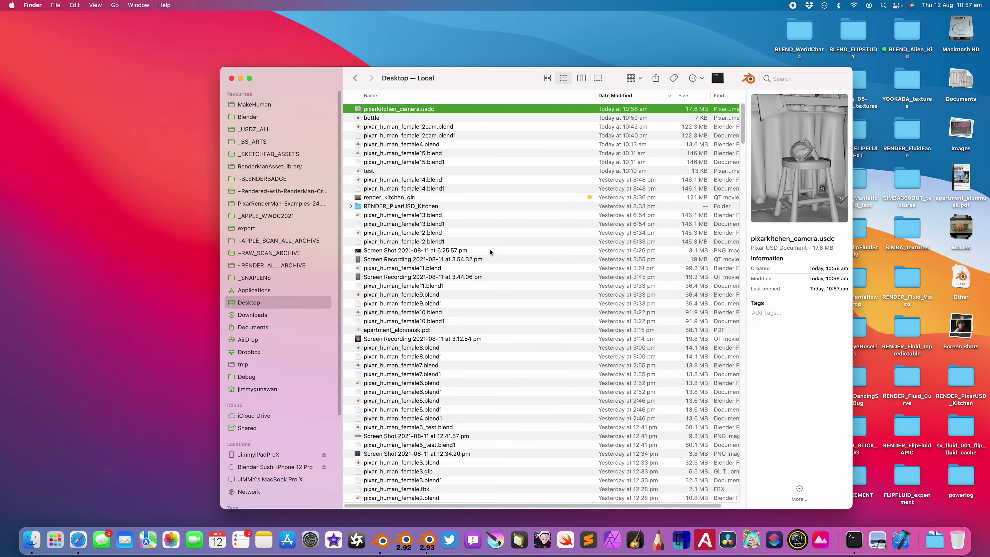
Open _PIXAR_USD in Downloads and browse to the UsdSkelExamples HumanFemale files.
{"action": "left_click", "coordinate": [286, 315]}
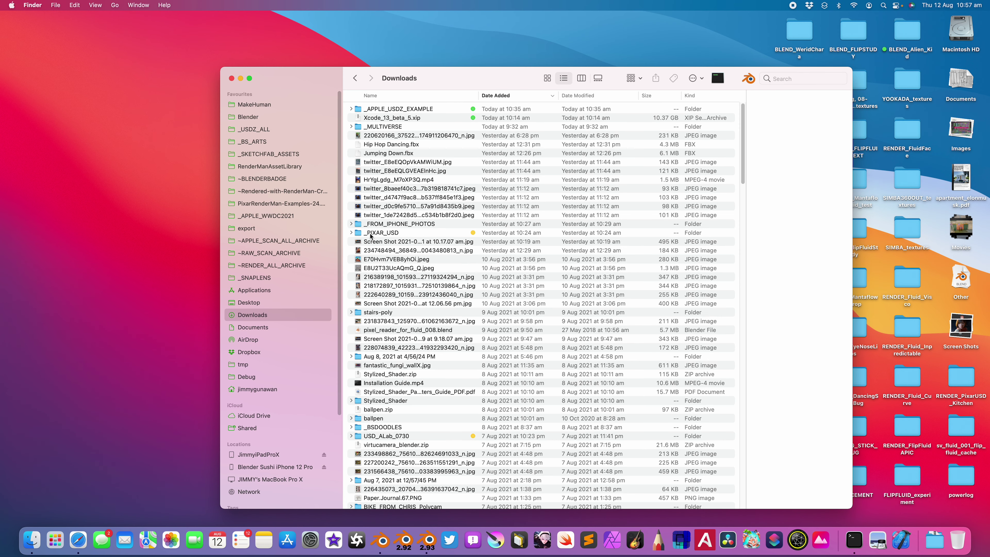
{"action": "double_click", "coordinate": [381, 232]}
{"action": "left_click", "coordinate": [385, 233]}
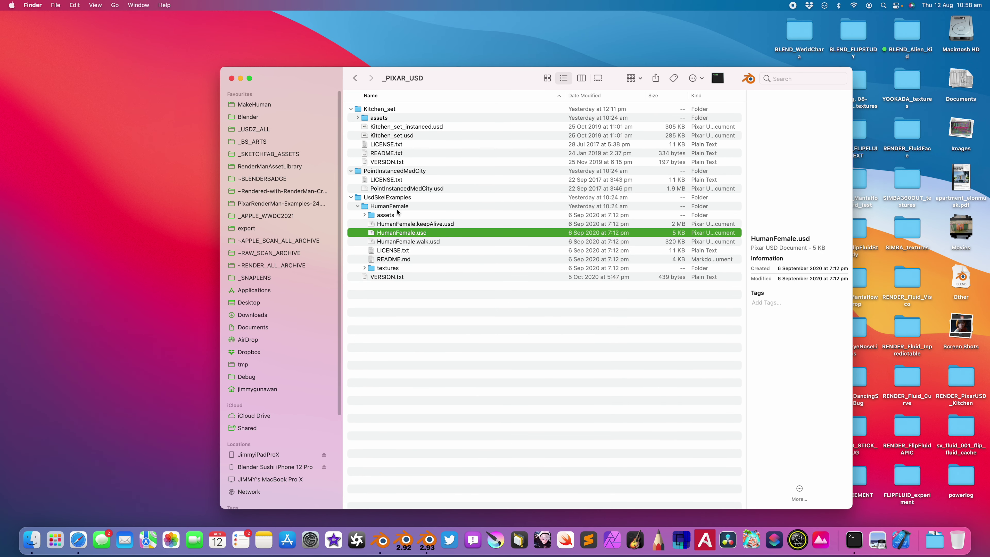
{"action": "left_click", "coordinate": [397, 198]}
{"action": "left_click", "coordinate": [401, 216]}
{"action": "left_click", "coordinate": [398, 207]}
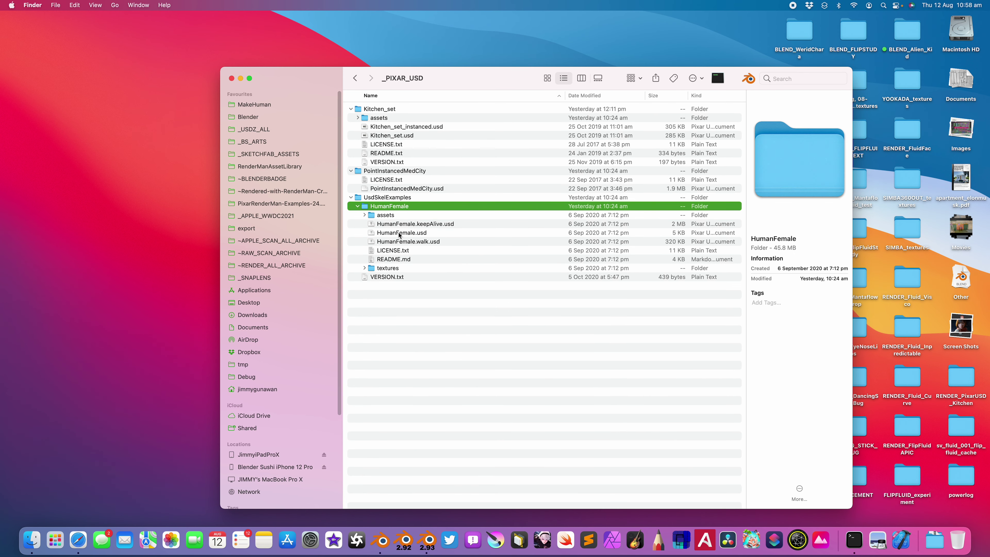
{"action": "left_click", "coordinate": [418, 225]}
Quick Look HumanFemale.walk.usd, HumanFemale.usd and HumanFemale.keepAlive.usd, turning each character.
{"action": "left_click", "coordinate": [423, 242]}
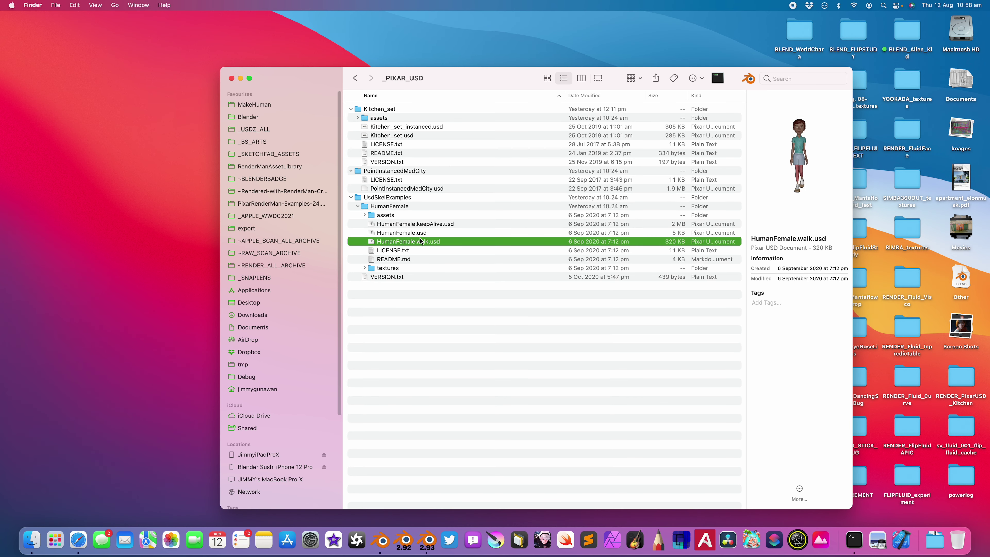
{"action": "key", "text": "space"}
{"action": "left_click_drag", "start_coordinate": [424, 242], "coordinate": [619, 195]}
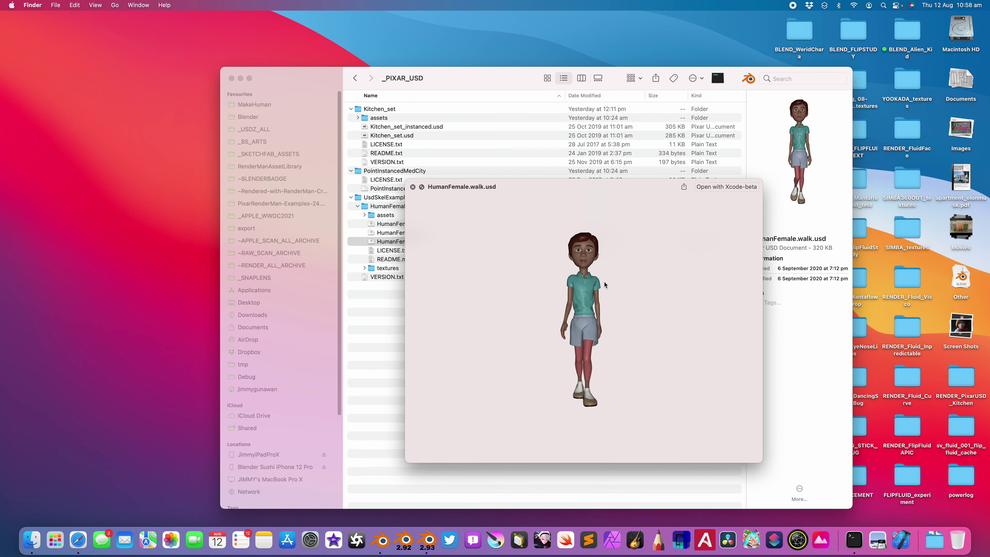
{"action": "left_click", "coordinate": [413, 187]}
{"action": "left_click", "coordinate": [409, 235]}
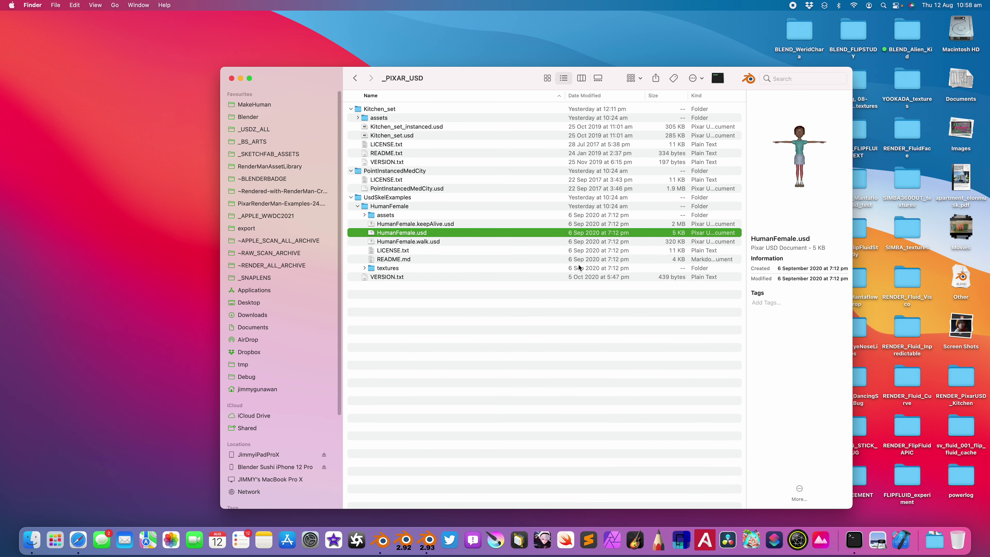
{"action": "key", "text": "space"}
{"action": "mouse_move", "coordinate": [610, 304]}
{"action": "left_mouse_down"}
{"action": "mouse_move", "coordinate": [544, 304]}
{"action": "mouse_move", "coordinate": [665, 311]}
{"action": "mouse_move", "coordinate": [602, 306]}
{"action": "left_mouse_up"}
{"action": "left_click", "coordinate": [412, 188]}
{"action": "left_click", "coordinate": [407, 225]}
{"action": "key", "text": "space"}
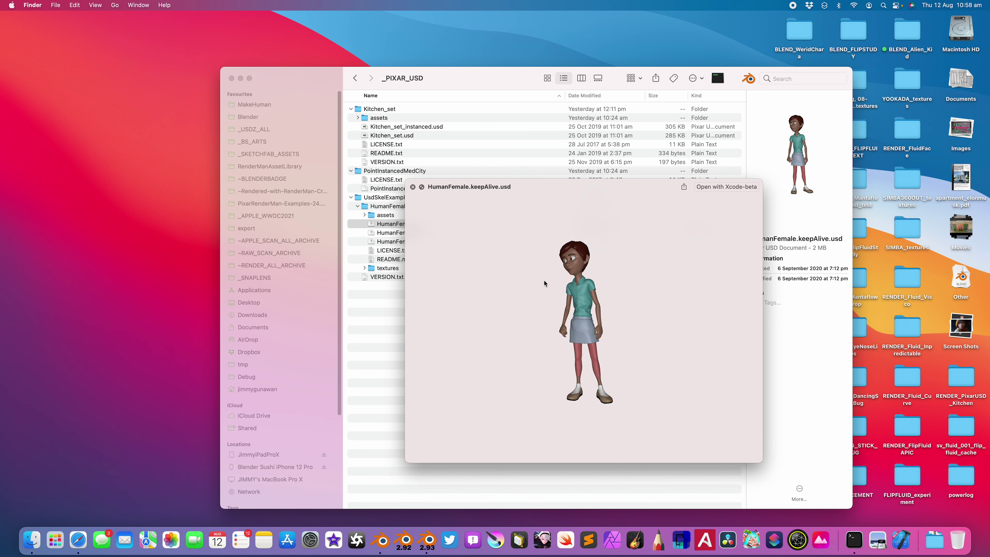
{"action": "mouse_move", "coordinate": [603, 287]}
{"action": "left_mouse_down"}
{"action": "mouse_move", "coordinate": [513, 296]}
{"action": "mouse_move", "coordinate": [603, 297]}
{"action": "left_mouse_up"}
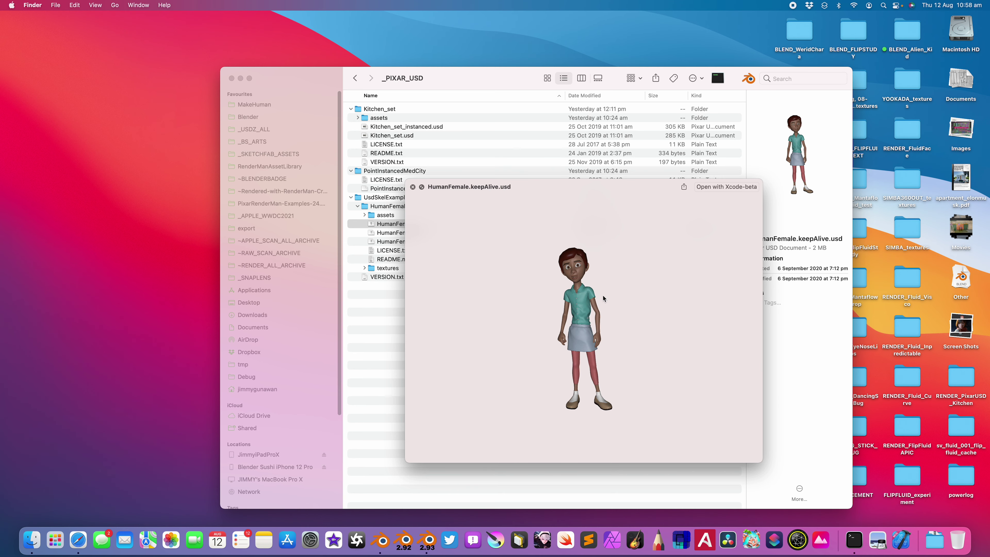
{"action": "left_click", "coordinate": [414, 187]}
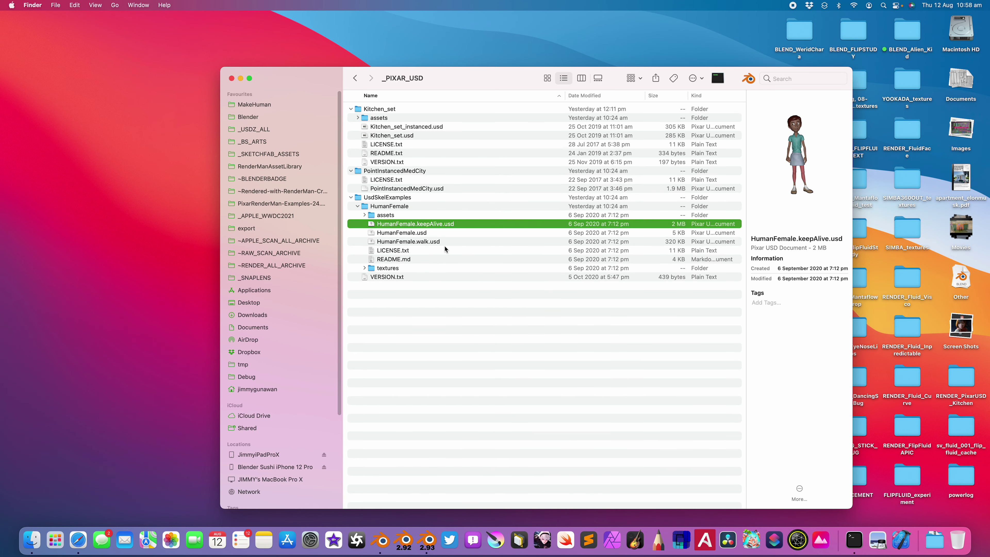
Step through the HumanFemale texture images and the licence text, then reselect HumanFemale.walk.usd.
{"action": "left_click", "coordinate": [364, 268]}
{"action": "left_click", "coordinate": [406, 277]}
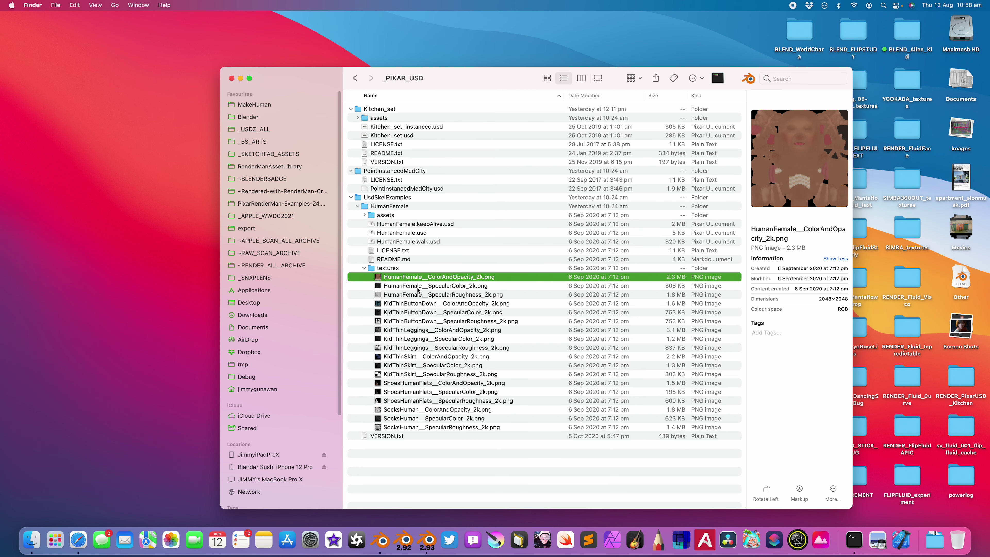
{"action": "key", "text": "Down"}
{"action": "key", "text": "Down"}
{"action": "key", "text": "Down"}
{"action": "key", "text": "Down"}
{"action": "key", "text": "Down"}
{"action": "key", "text": "Down"}
{"action": "key", "text": "Down"}
{"action": "key", "text": "Down"}
{"action": "key", "text": "Down"}
{"action": "key", "text": "Down"}
{"action": "key", "text": "Down"}
{"action": "key", "text": "Down"}
{"action": "key", "text": "Down"}
{"action": "key", "text": "Down"}
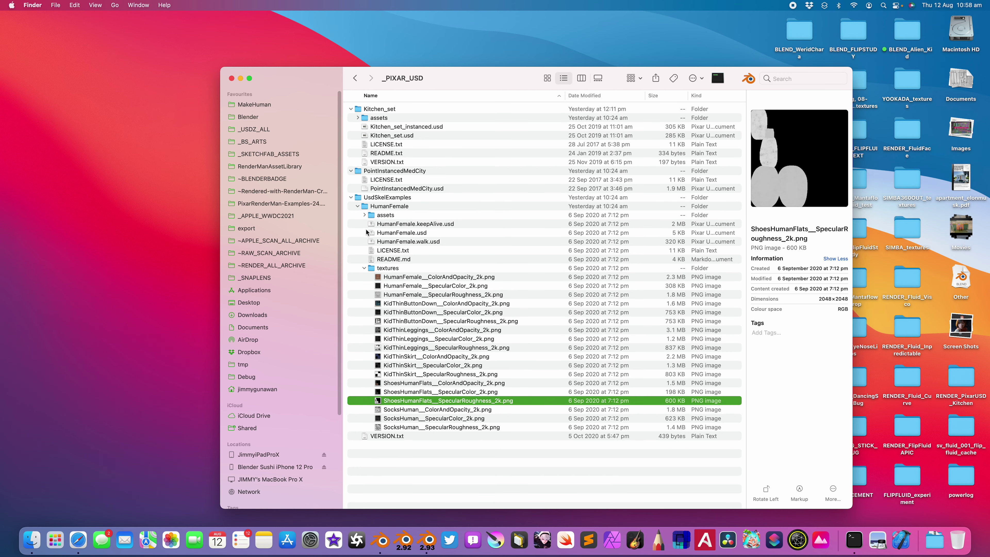
{"action": "left_click", "coordinate": [364, 268]}
{"action": "left_click", "coordinate": [394, 252]}
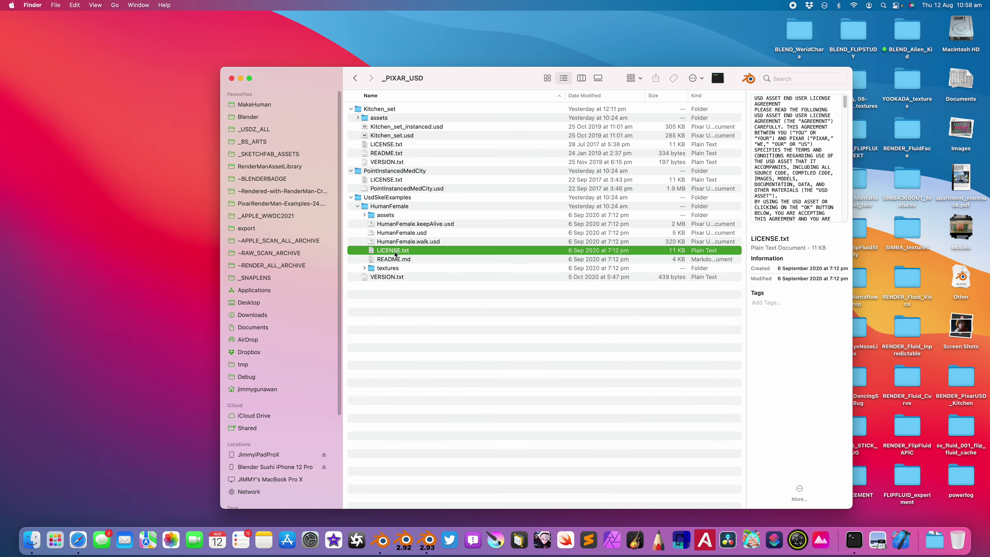
{"action": "left_click", "coordinate": [401, 244]}
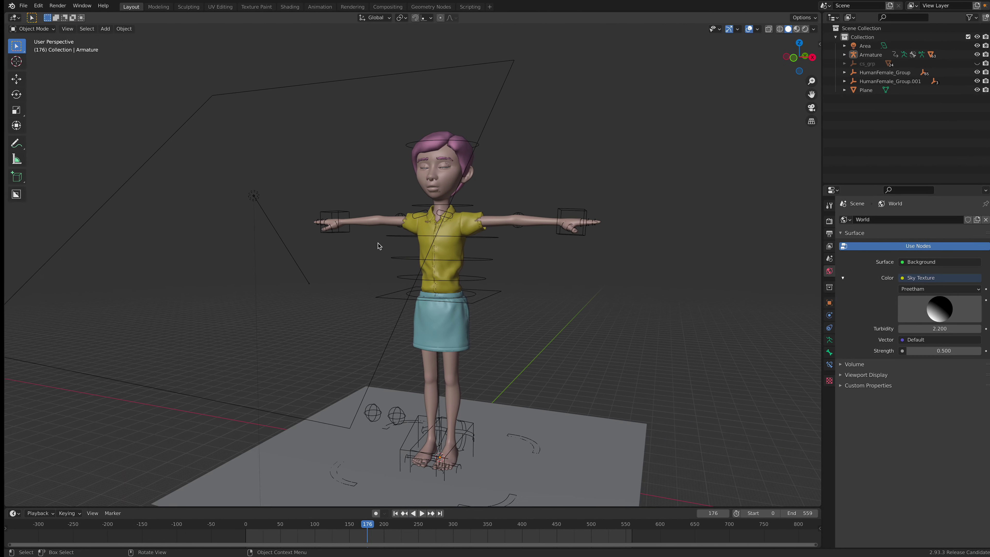
Select the character's armature, show the Mixamo control rig settings, and enter Pose Mode.
{"action": "mouse_move", "coordinate": [470, 257]}
{"action": "middle_mouse_down"}
{"action": "mouse_move", "coordinate": [532, 263]}
{"action": "mouse_move", "coordinate": [500, 283]}
{"action": "mouse_move", "coordinate": [470, 267]}
{"action": "middle_mouse_up"}
{"action": "scroll", "coordinate": [532, 264], "scroll_direction": "down", "scroll_amount": 2}
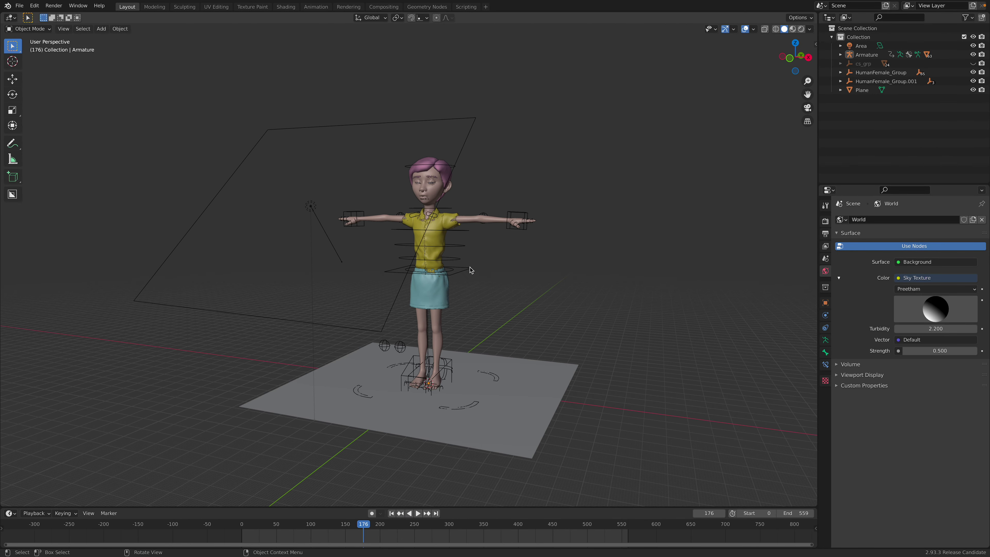
{"action": "left_click", "coordinate": [470, 270]}
{"action": "middle_click_drag", "start_coordinate": [509, 279], "coordinate": [548, 255]}
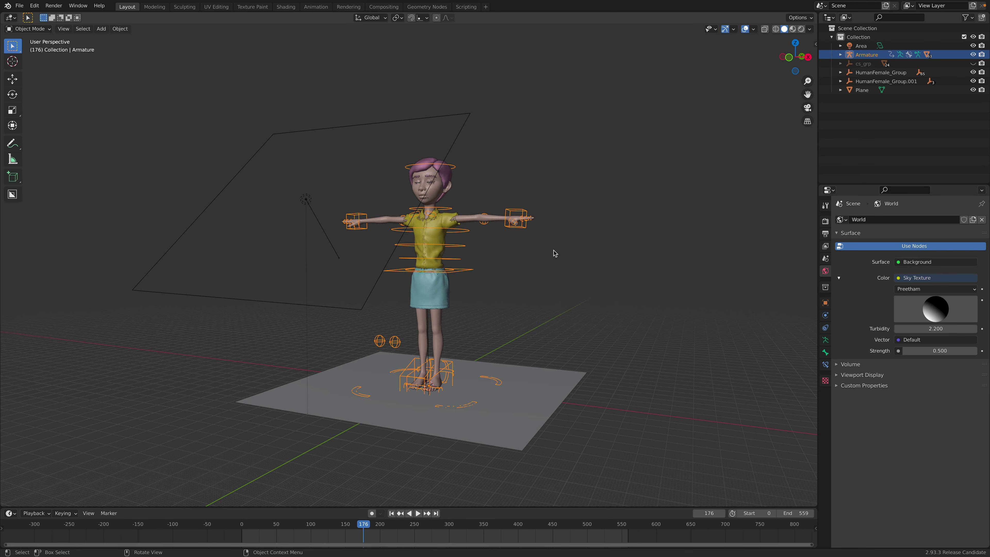
{"action": "left_click", "coordinate": [816, 43]}
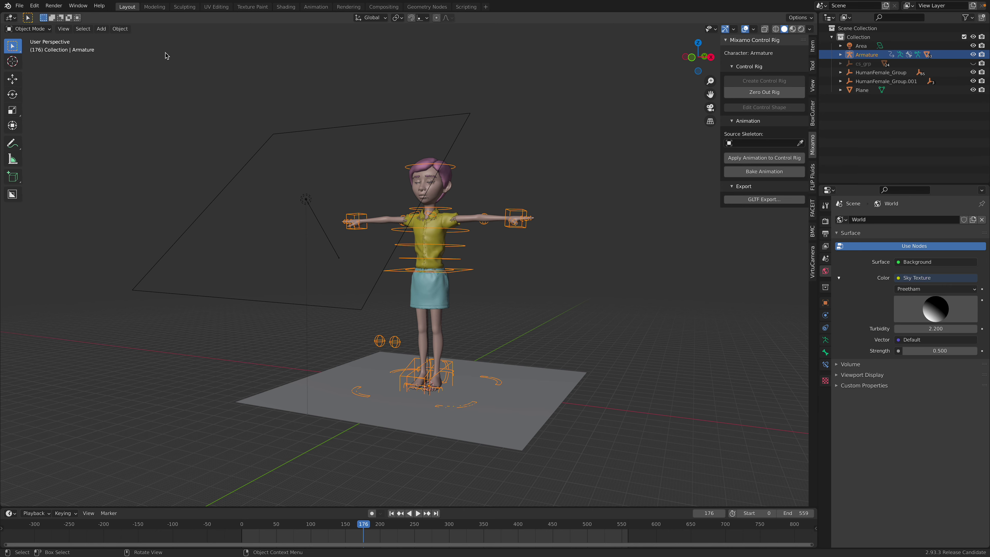
{"action": "left_click", "coordinate": [47, 30]}
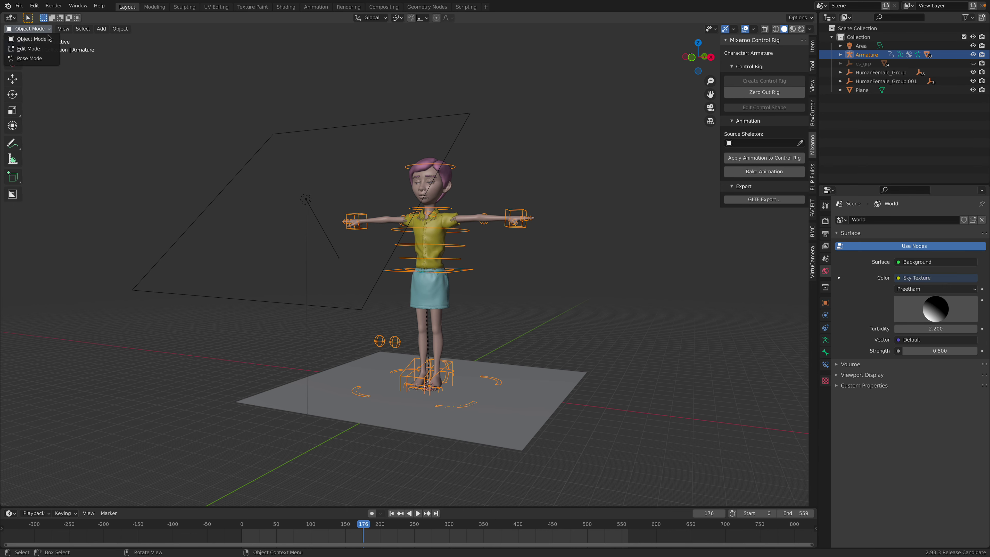
{"action": "left_click", "coordinate": [24, 57]}
Lower Ctrl_Hips along Z to bend the knees and raise both hand controls.
{"action": "middle_click_drag", "start_coordinate": [450, 235], "coordinate": [480, 264]}
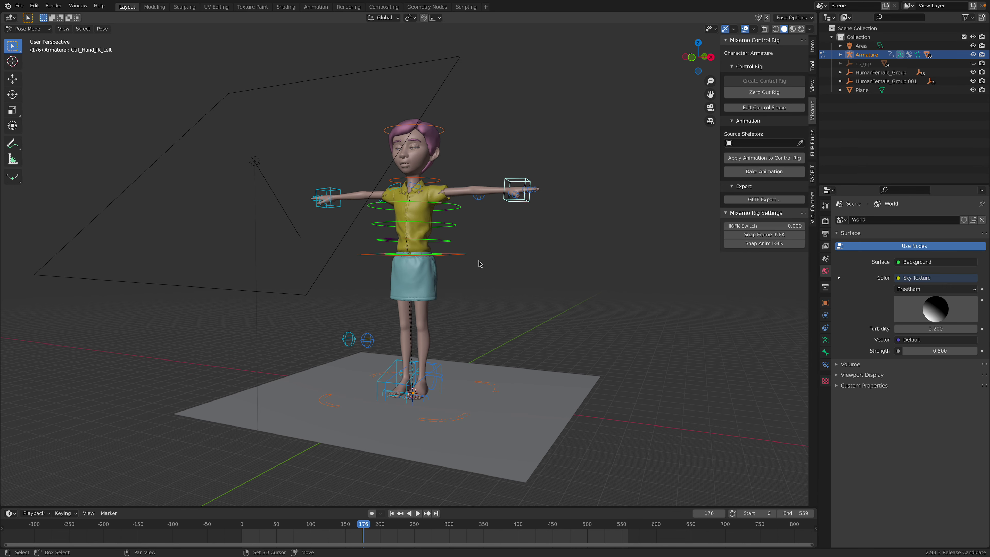
{"action": "left_click", "coordinate": [467, 254]}
{"action": "key", "text": "g"}
{"action": "key", "text": "z"}
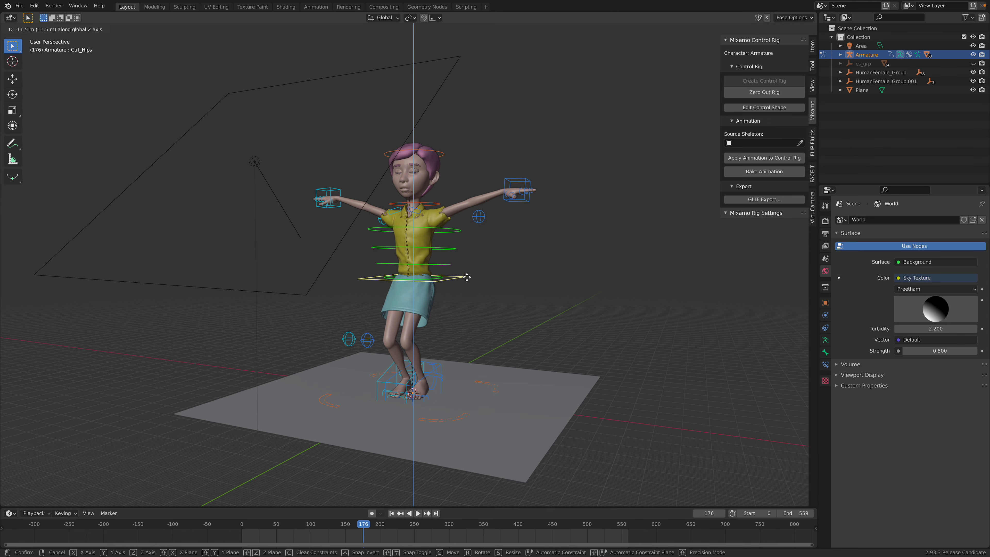
{"action": "left_click", "coordinate": [467, 276]}
{"action": "left_click_drag", "start_coordinate": [515, 180], "coordinate": [469, 177]}
{"action": "left_click_drag", "start_coordinate": [337, 190], "coordinate": [354, 163]}
{"action": "middle_click_drag", "start_coordinate": [470, 167], "coordinate": [443, 150]}
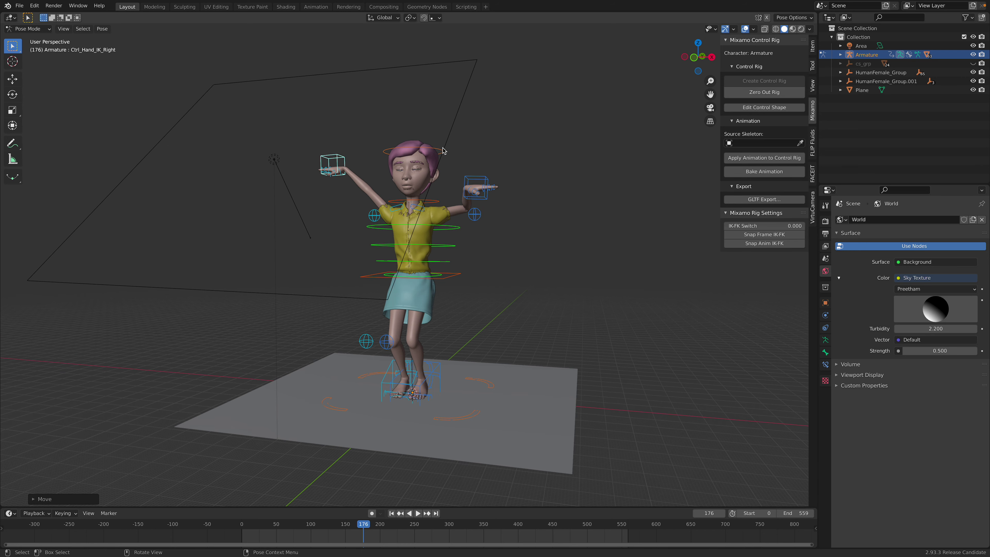
Rotate Ctrl_Head to tilt the head back.
{"action": "left_click", "coordinate": [441, 151]}
{"action": "key", "text": "r"}
{"action": "key", "text": "r"}
{"action": "left_click", "coordinate": [446, 171]}
{"action": "scroll", "coordinate": [446, 171], "scroll_direction": "up", "scroll_amount": 3}
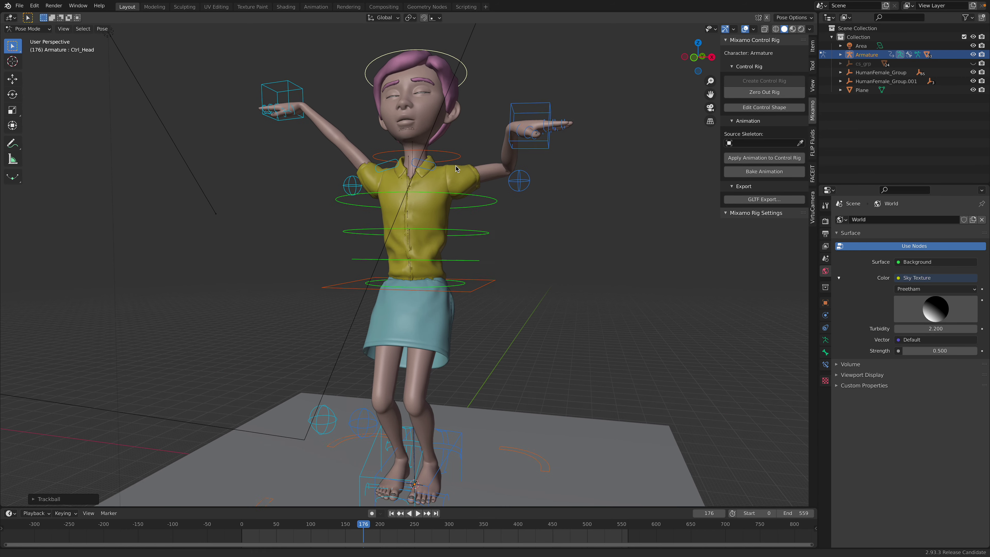
{"action": "scroll", "coordinate": [446, 171], "scroll_direction": "down", "scroll_amount": 1}
{"action": "middle_click_drag", "start_coordinate": [446, 174], "coordinate": [658, 150]}
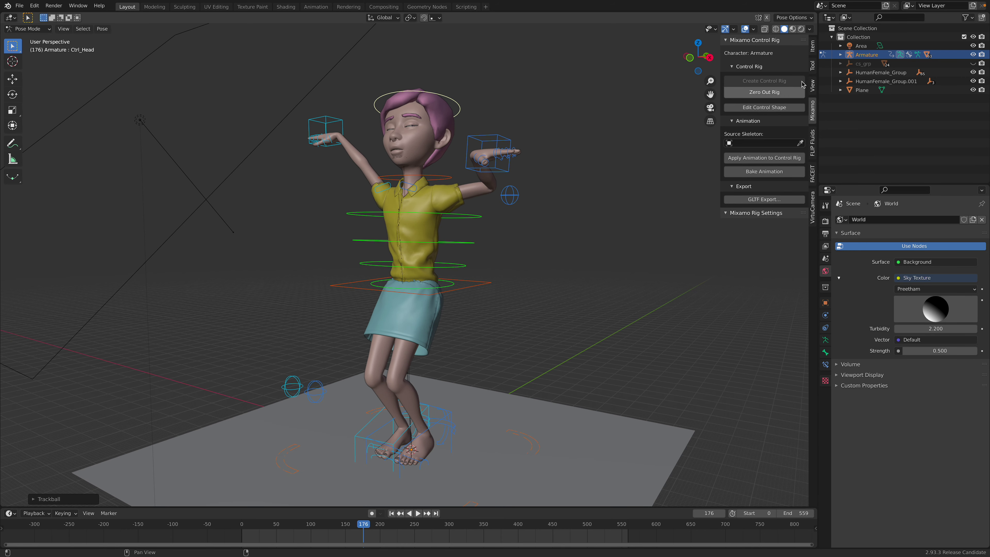
{"action": "middle_click_drag", "start_coordinate": [562, 198], "coordinate": [562, 211]}
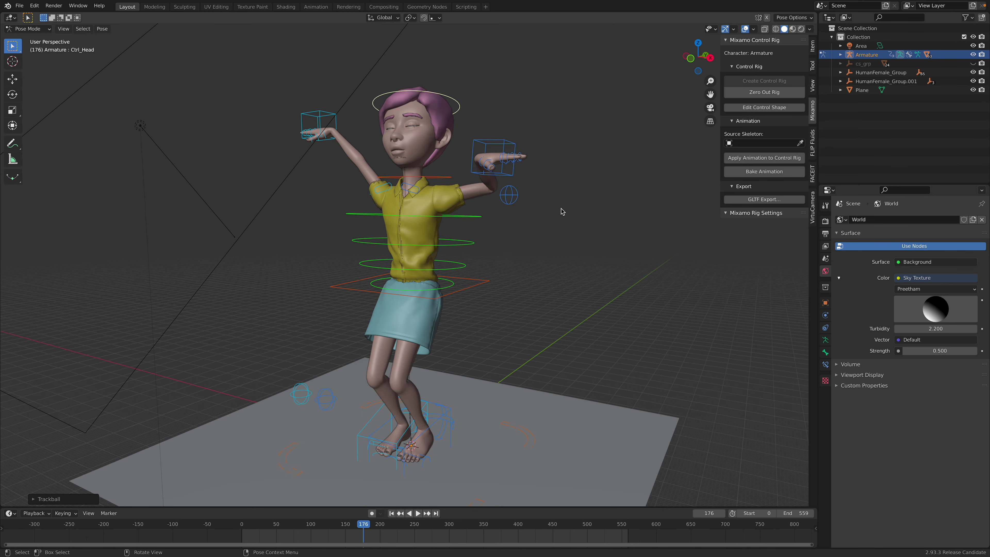
Adjust the head rotation once more, zoom out, and return to Object Mode.
{"action": "left_click", "coordinate": [812, 172]}
{"action": "left_click", "coordinate": [443, 93]}
{"action": "key", "text": "r"}
{"action": "key", "text": "r"}
{"action": "left_click", "coordinate": [475, 80]}
{"action": "left_click", "coordinate": [260, 77]}
{"action": "scroll", "coordinate": [260, 78], "scroll_direction": "down", "scroll_amount": 2}
{"action": "middle_click_drag", "start_coordinate": [261, 78], "coordinate": [218, 71], "text": "shift"}
{"action": "left_click", "coordinate": [28, 29]}
{"action": "left_click", "coordinate": [28, 35]}
{"action": "left_click", "coordinate": [19, 6]}
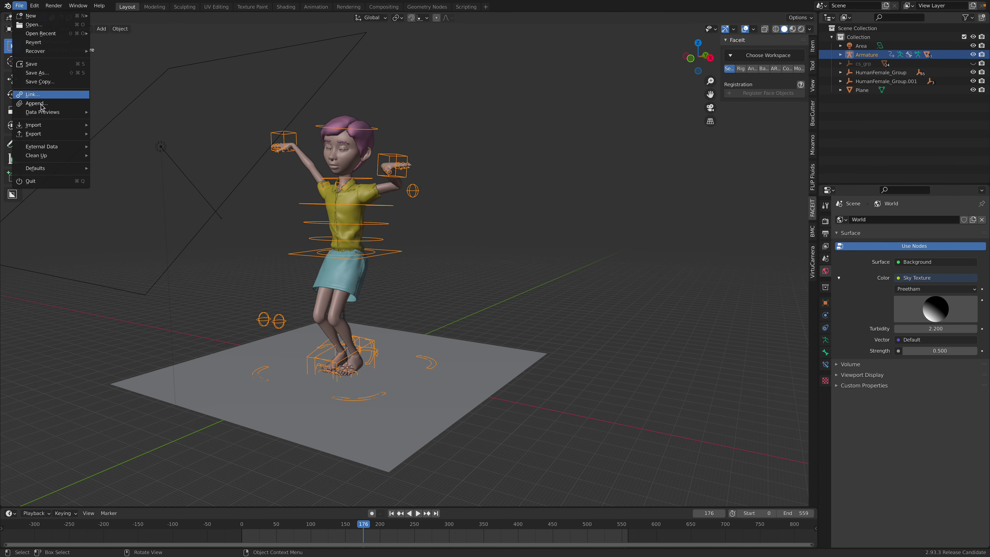
Import Hip Hop Dancing.fbx from Downloads as Armature.001 beside the posed girl.
{"action": "mouse_move", "coordinate": [46, 123]}
{"action": "left_click", "coordinate": [114, 186]}
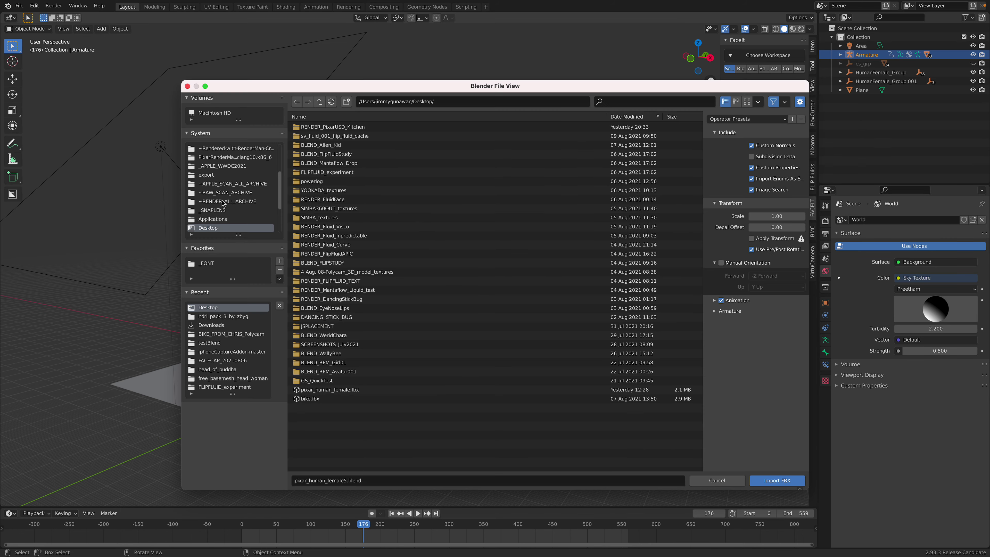
{"action": "scroll", "coordinate": [241, 212], "scroll_direction": "down", "scroll_amount": 2}
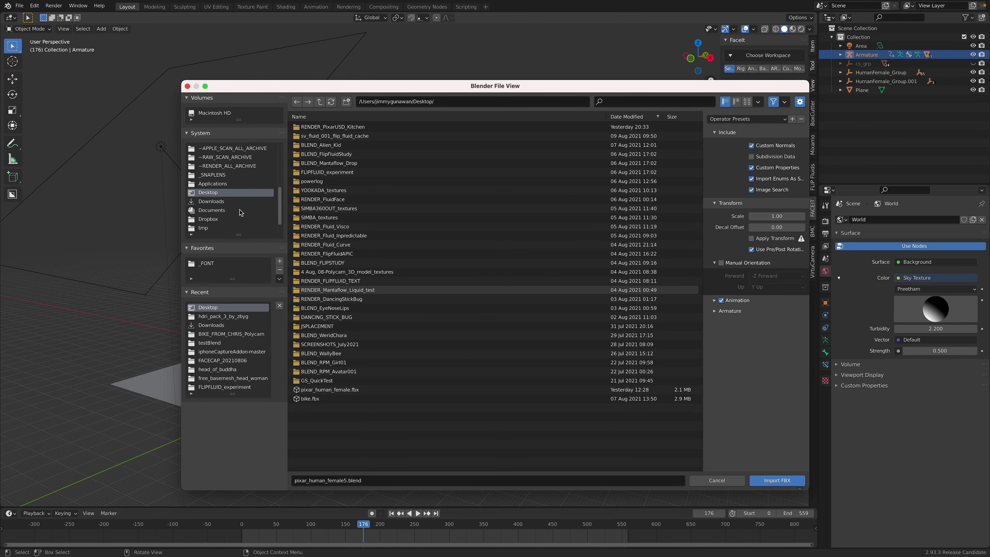
{"action": "left_click", "coordinate": [254, 202]}
{"action": "scroll", "coordinate": [537, 311], "scroll_direction": "down", "scroll_amount": 5}
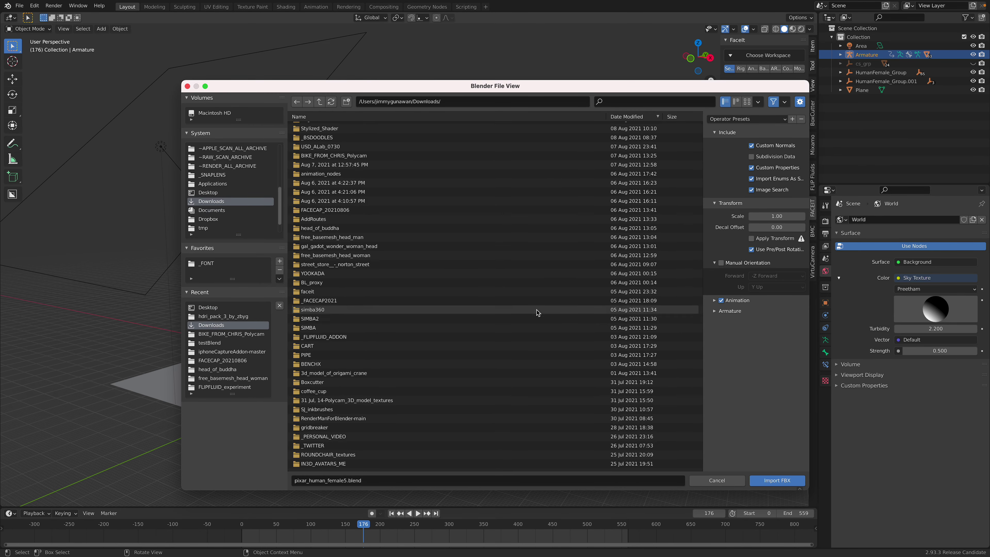
{"action": "scroll", "coordinate": [461, 378], "scroll_direction": "down", "scroll_amount": 5}
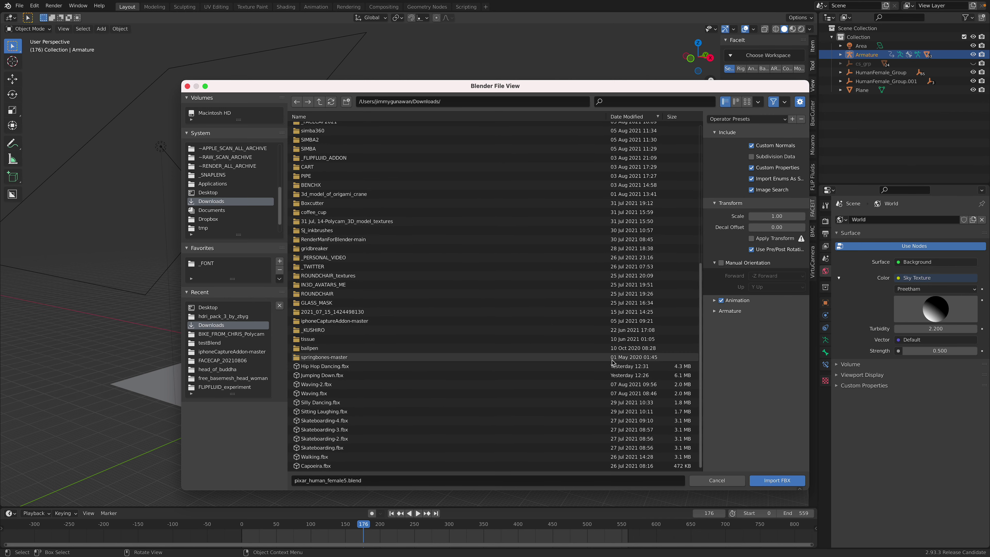
{"action": "left_click", "coordinate": [442, 367]}
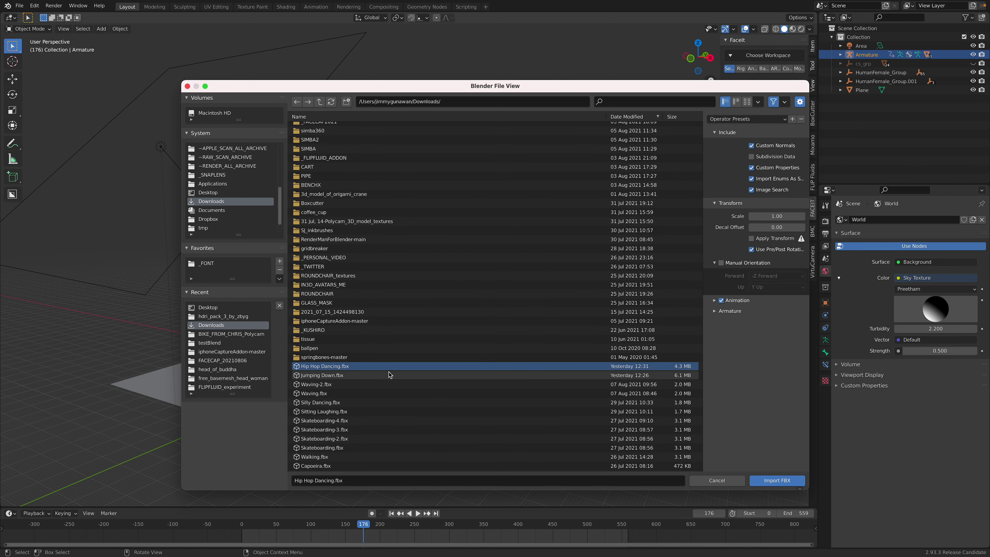
{"action": "double_click", "coordinate": [386, 365]}
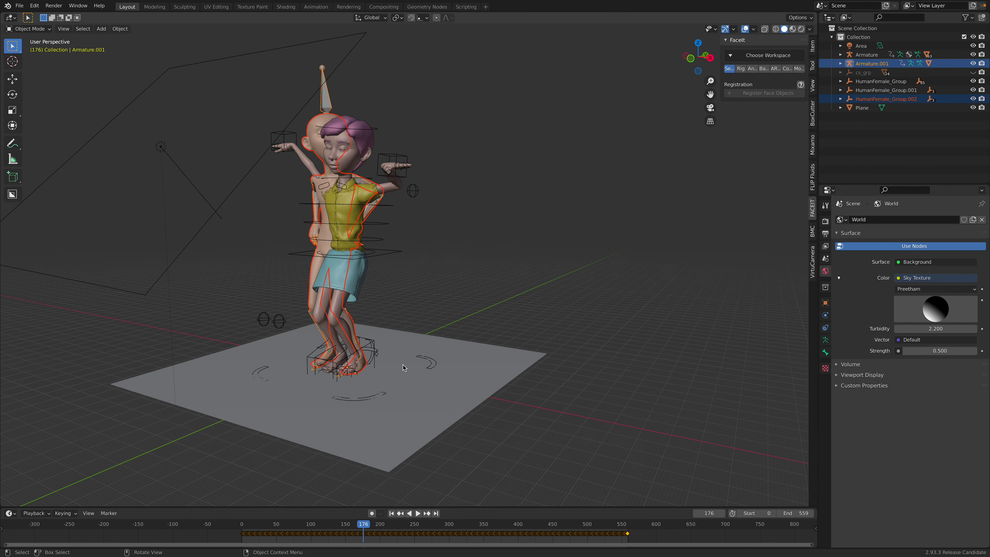
{"action": "middle_click_drag", "start_coordinate": [403, 364], "coordinate": [412, 298]}
Move the imported Armature.001 to the right and preview its dance animation.
{"action": "left_click", "coordinate": [870, 63]}
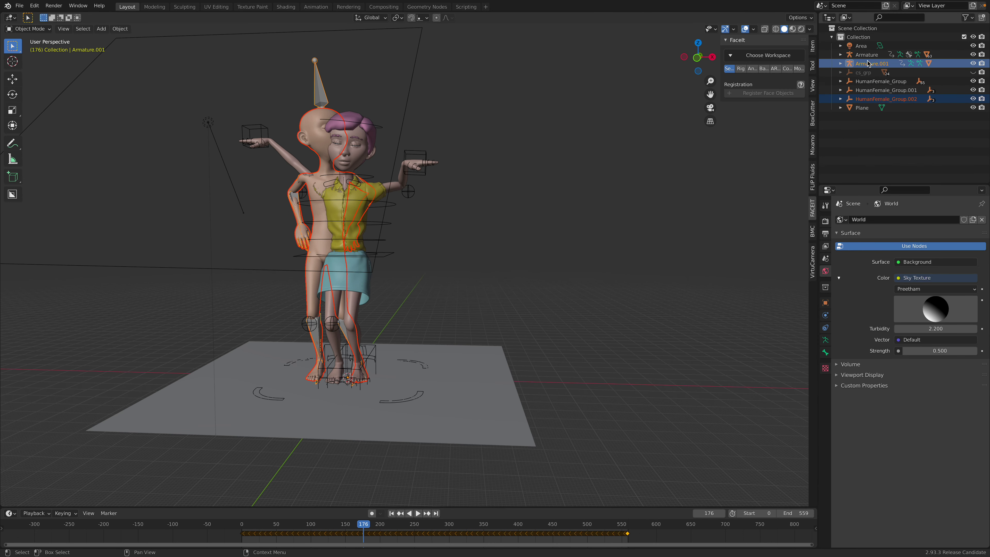
{"action": "key", "text": "g"}
{"action": "left_click", "coordinate": [610, 248]}
{"action": "key", "text": "space"}
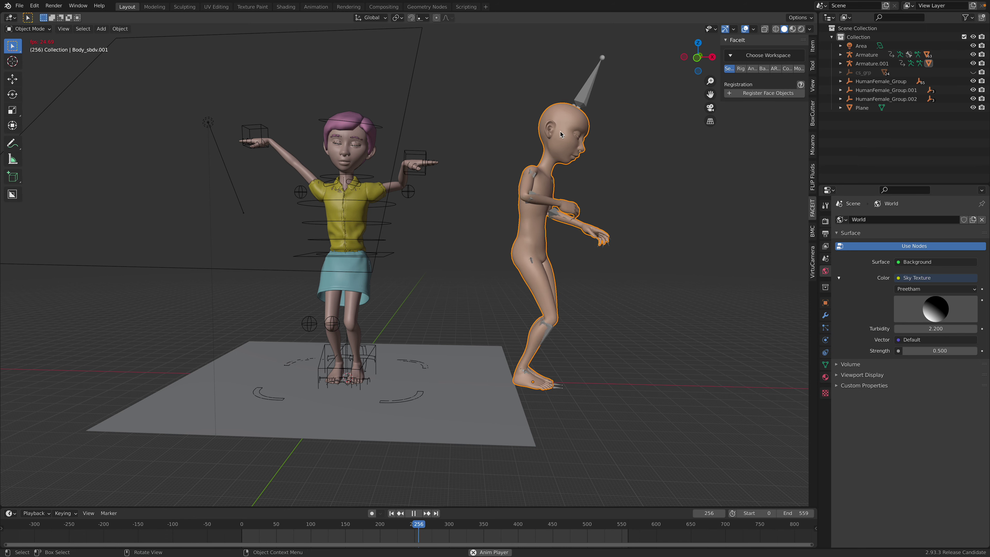
{"action": "left_click", "coordinate": [556, 165]}
{"action": "key", "text": "space"}
Select the posed girl's rig, Armature.
{"action": "left_click", "coordinate": [343, 136]}
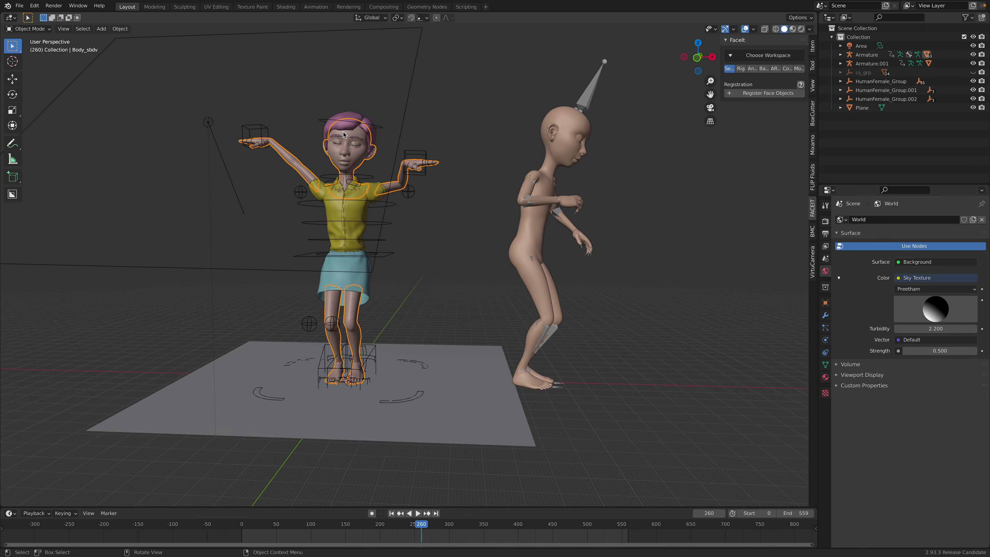
{"action": "left_click", "coordinate": [345, 119]}
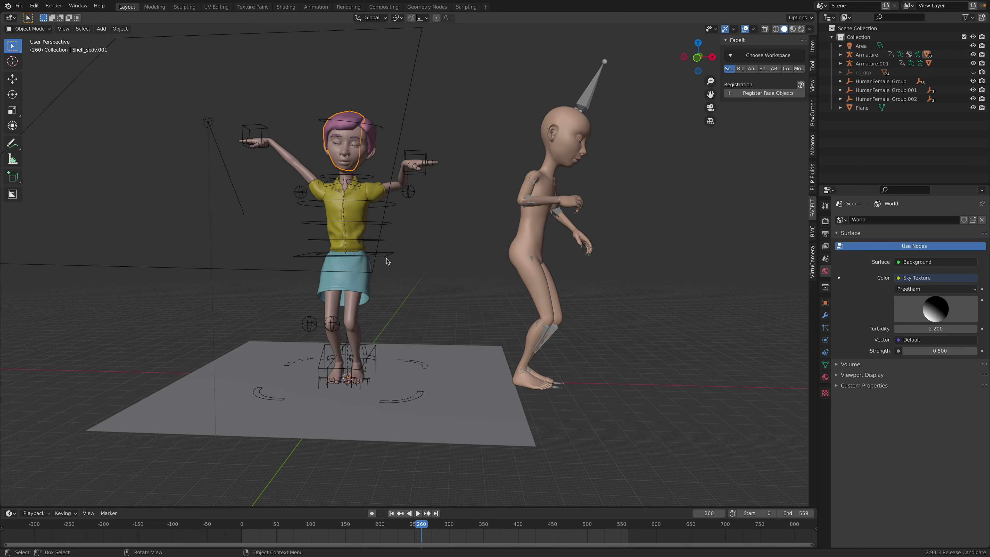
{"action": "left_click", "coordinate": [557, 192]}
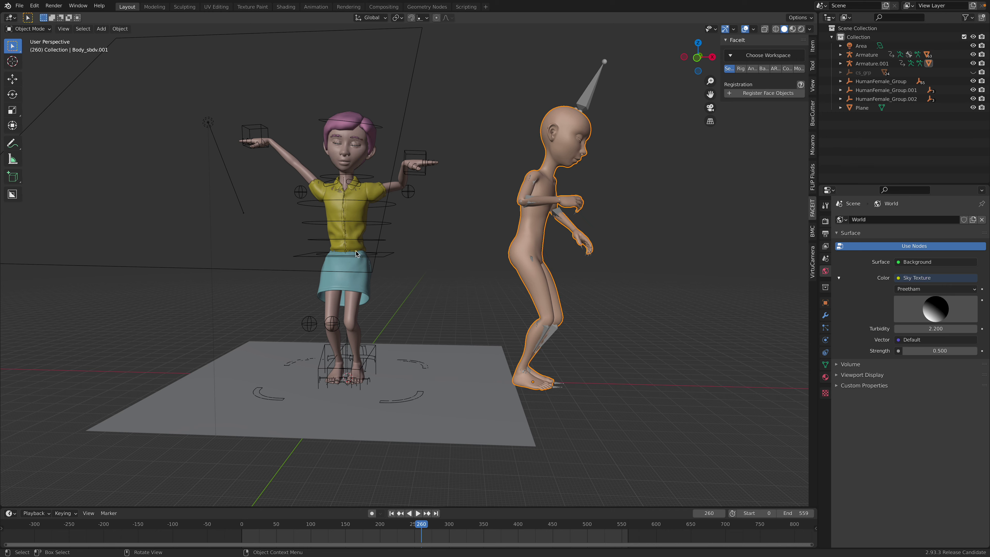
{"action": "left_click", "coordinate": [371, 179]}
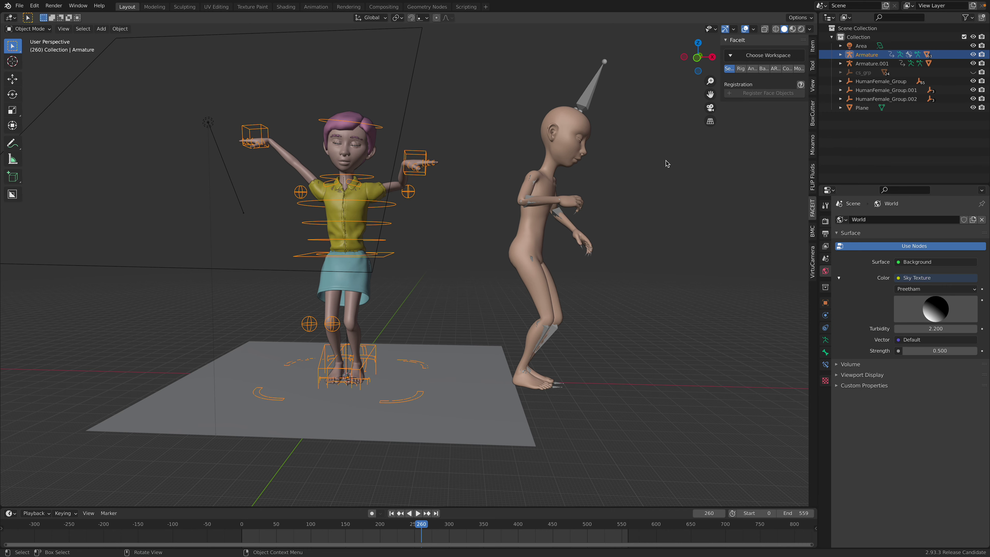
Set Armature.001 as the Mixamo source skeleton and apply its animation to the control rig.
{"action": "left_click", "coordinate": [813, 145]}
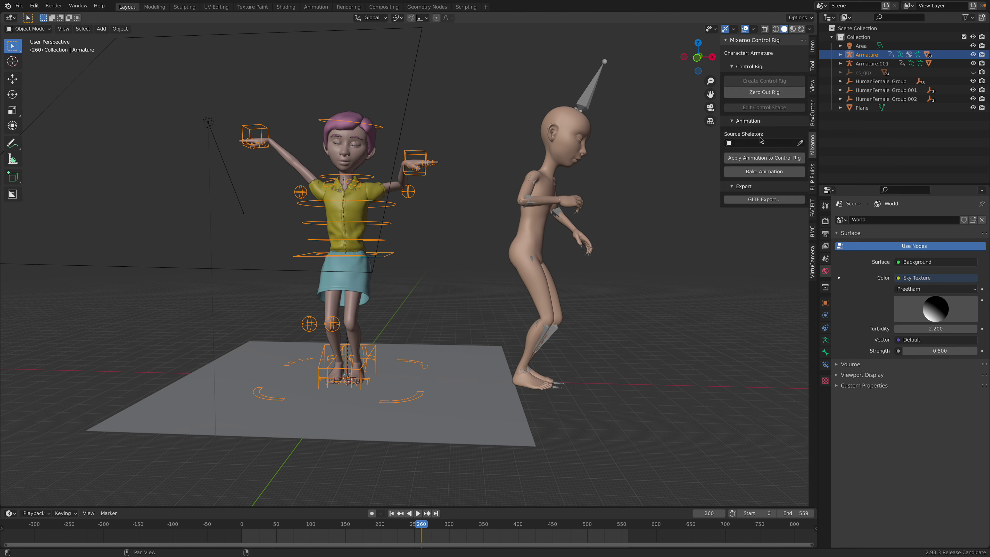
{"action": "left_click", "coordinate": [800, 143]}
{"action": "left_click", "coordinate": [592, 85]}
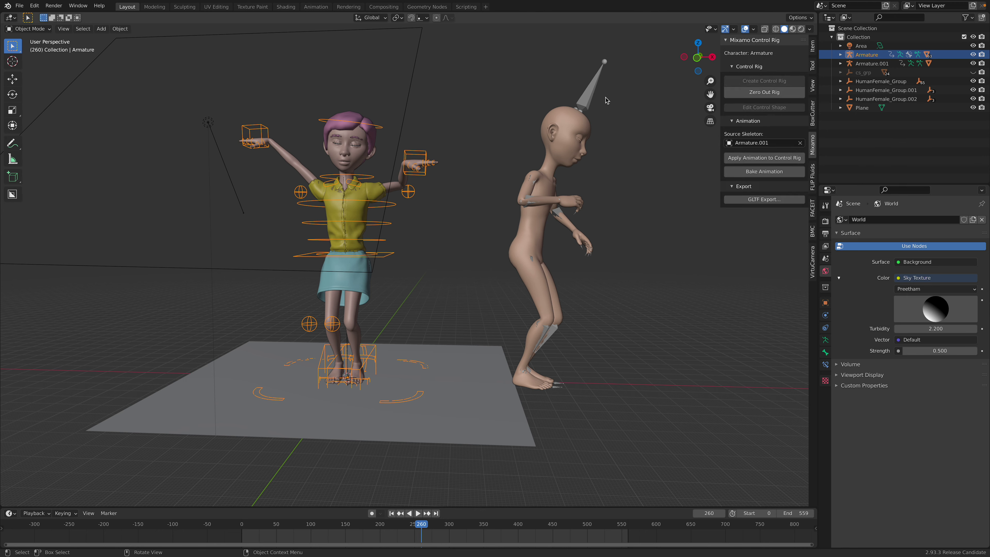
{"action": "left_click", "coordinate": [871, 67]}
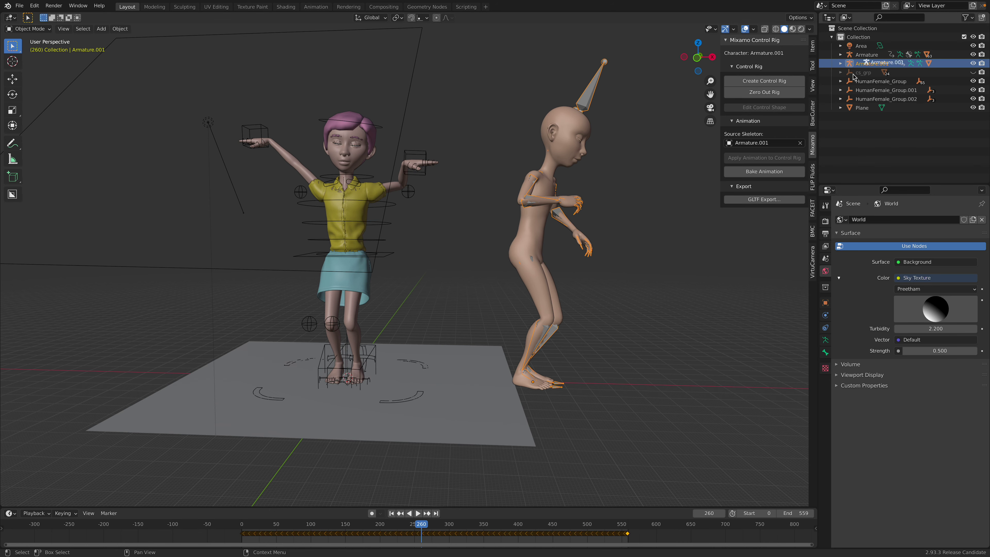
{"action": "left_click_drag", "start_coordinate": [853, 76], "coordinate": [770, 135]}
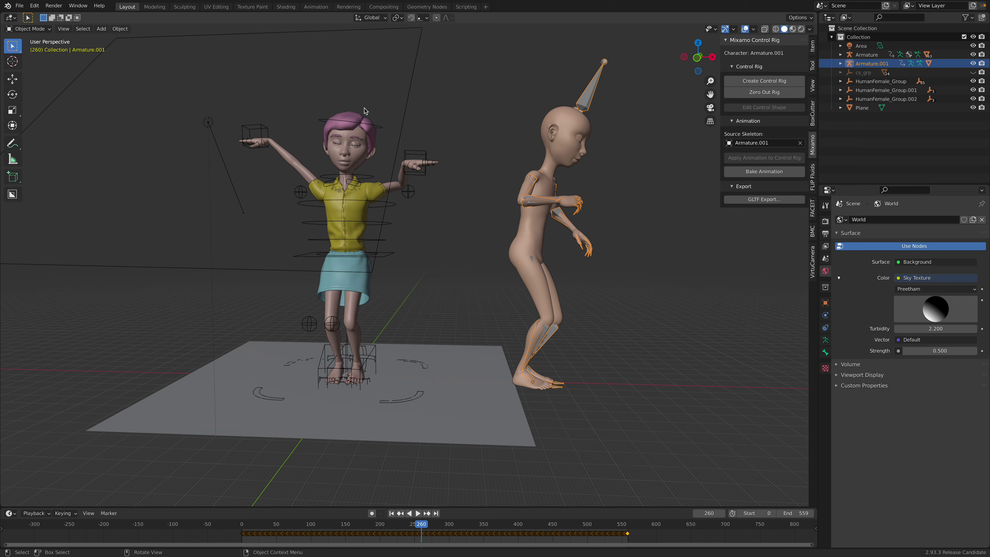
{"action": "left_click", "coordinate": [380, 125]}
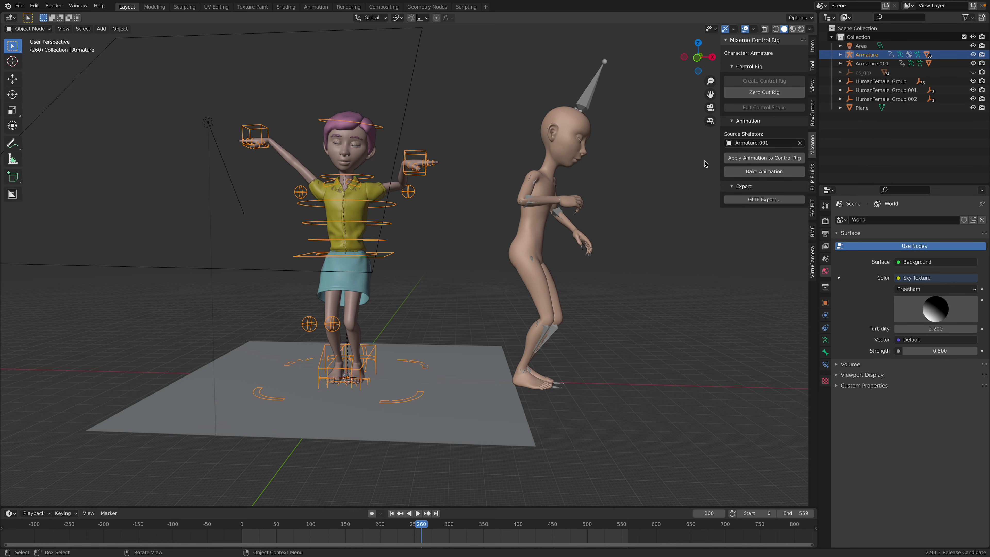
{"action": "left_click", "coordinate": [757, 161]}
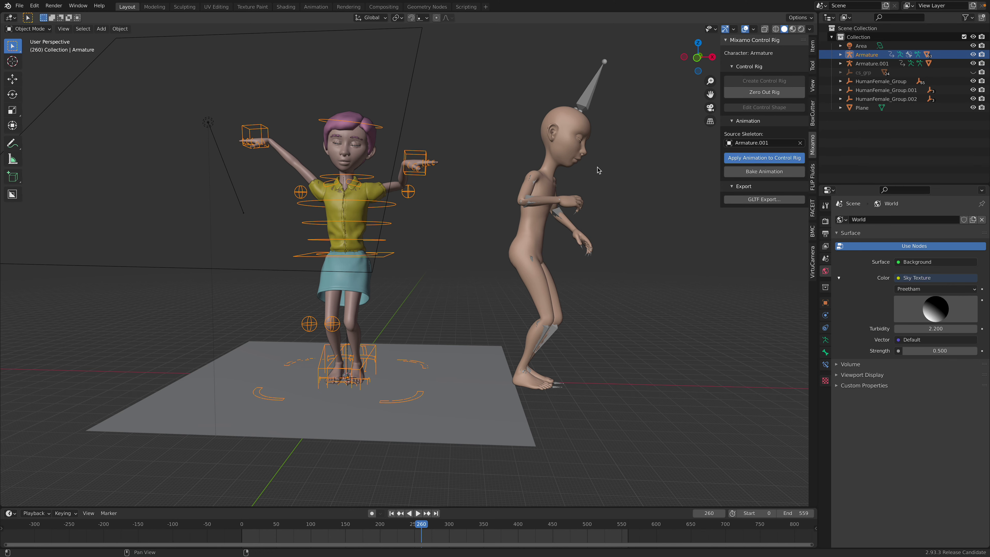
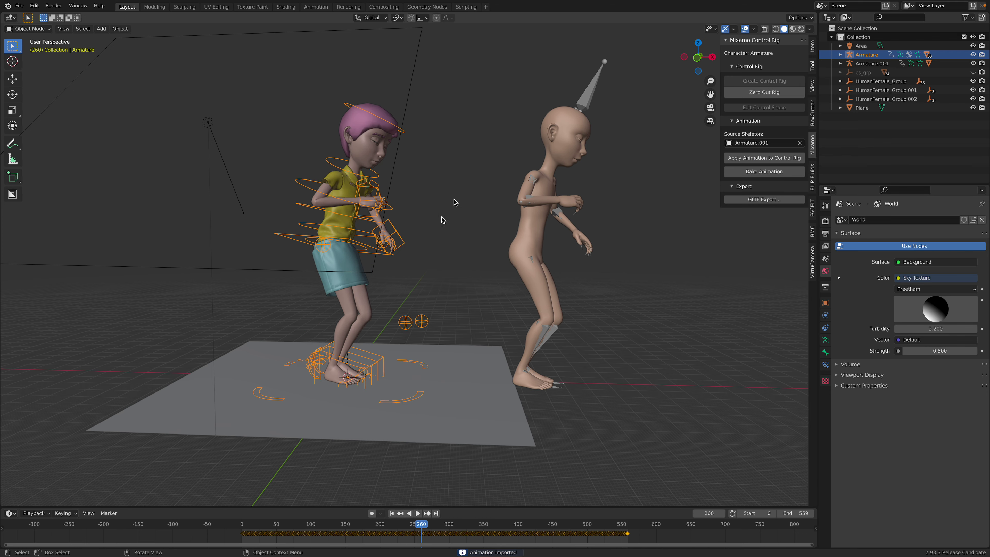
Preview the dance to frame 347, then bring up Armature.001's context menu in the Outliner.
{"action": "scroll", "coordinate": [256, 524], "scroll_direction": "up", "scroll_amount": 2}
{"action": "key", "text": "space"}
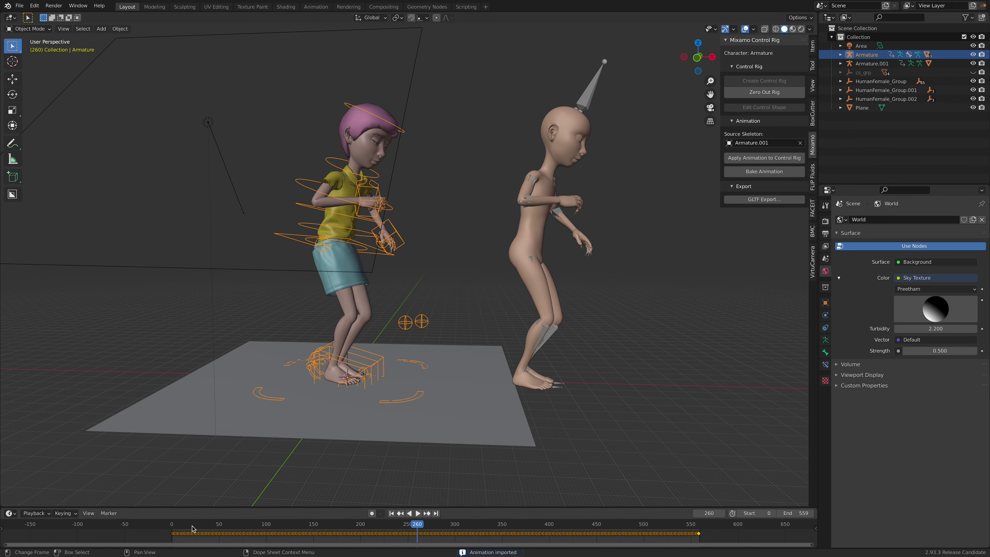
{"action": "key", "text": "space"}
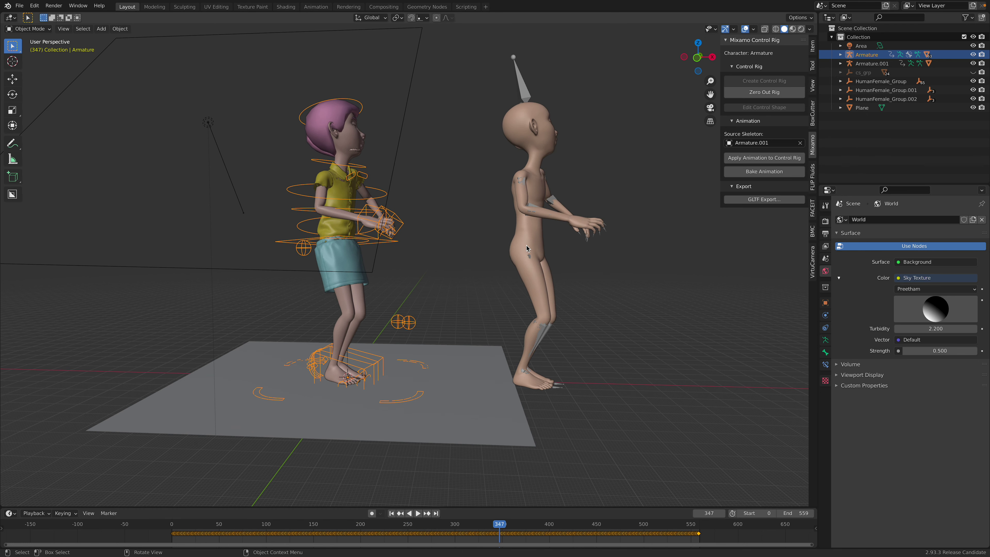
{"action": "left_click", "coordinate": [871, 64]}
{"action": "right_click", "coordinate": [871, 64]}
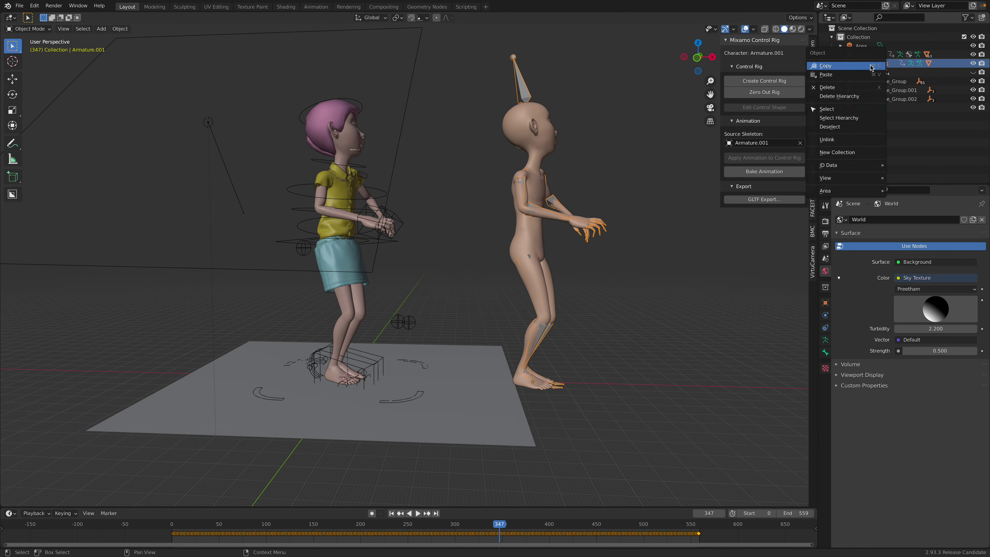
Delete Armature.001 with its bald character and scrub the remaining dance to frame 81.
{"action": "left_click", "coordinate": [846, 94]}
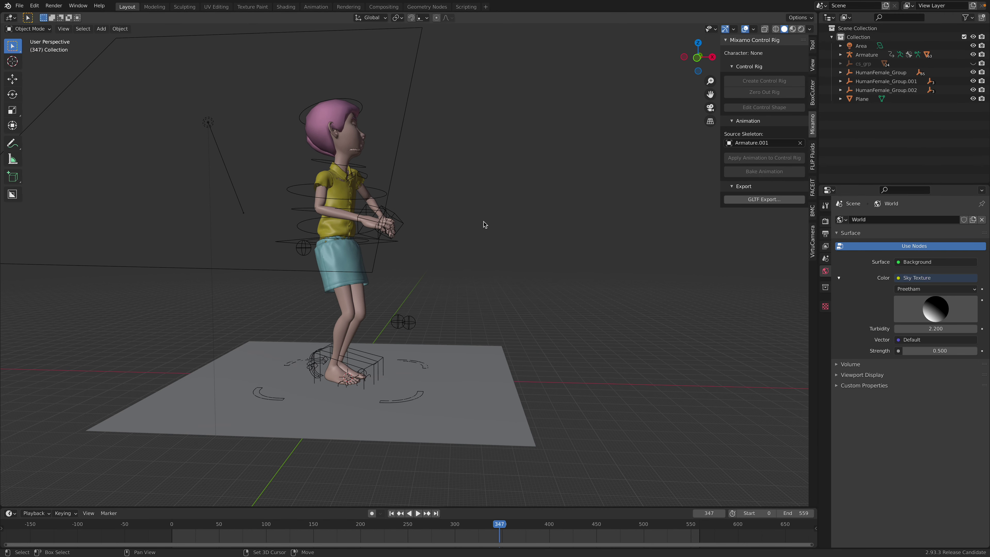
{"action": "middle_click_drag", "start_coordinate": [506, 249], "coordinate": [489, 259]}
{"action": "left_click_drag", "start_coordinate": [328, 522], "coordinate": [423, 494]}
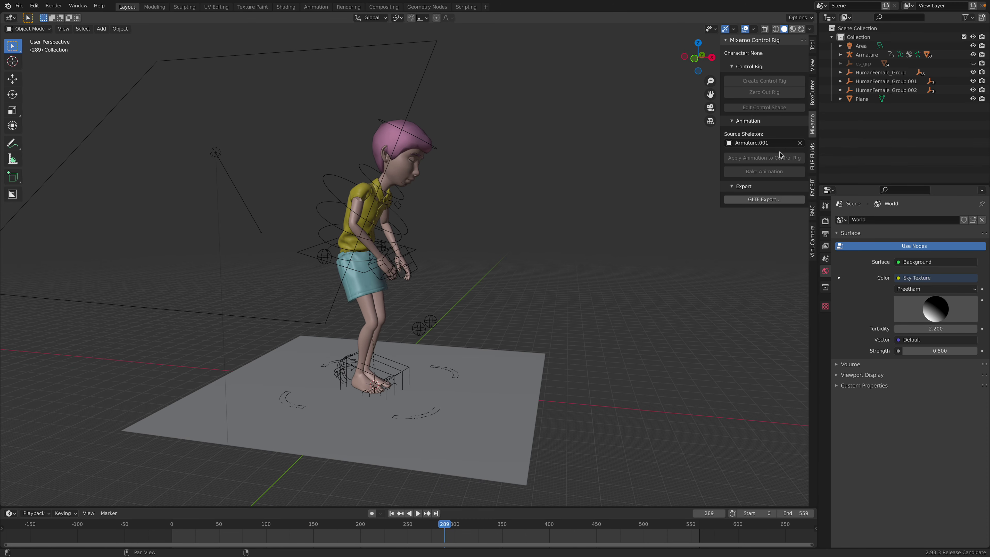
{"action": "left_click_drag", "start_coordinate": [384, 509], "coordinate": [235, 493]}
{"action": "key", "text": "space"}
Select Armature and set the scene end frame to 670.
{"action": "left_click", "coordinate": [402, 203]}
{"action": "left_click_drag", "start_coordinate": [667, 523], "coordinate": [684, 522]}
{"action": "double_click", "coordinate": [799, 514]}
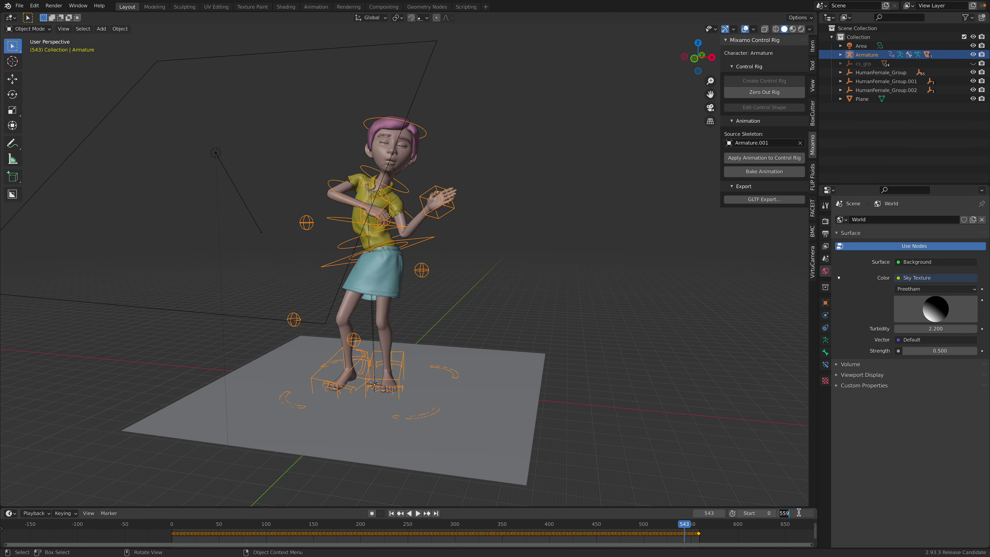
{"action": "type", "text": "670"}
{"action": "key", "text": "Return"}
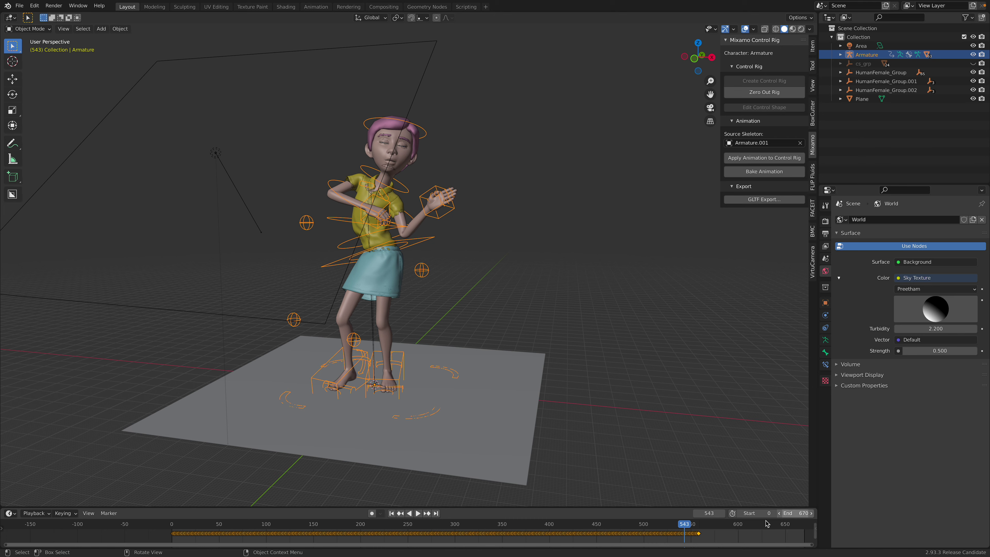
Play through the extended timeline and stop at frame 572.
{"action": "middle_click_drag", "start_coordinate": [710, 529], "coordinate": [613, 529]}
{"action": "key", "text": "space"}
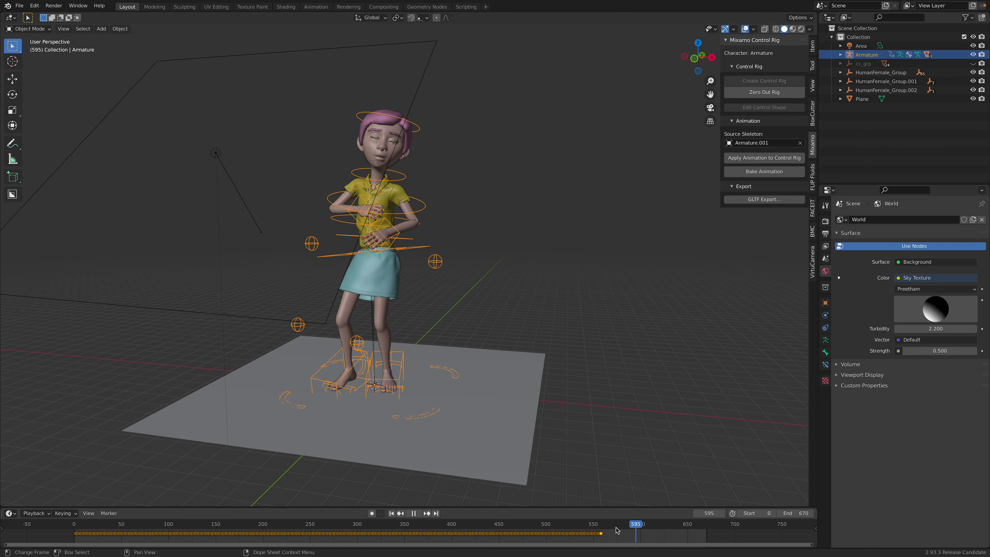
{"action": "mouse_move", "coordinate": [614, 526]}
{"action": "left_mouse_down"}
{"action": "mouse_move", "coordinate": [598, 528]}
{"action": "mouse_move", "coordinate": [613, 527]}
{"action": "left_mouse_up"}
{"action": "key", "text": "space"}
{"action": "middle_click_drag", "start_coordinate": [429, 249], "coordinate": [421, 243]}
{"action": "left_click", "coordinate": [34, 30]}
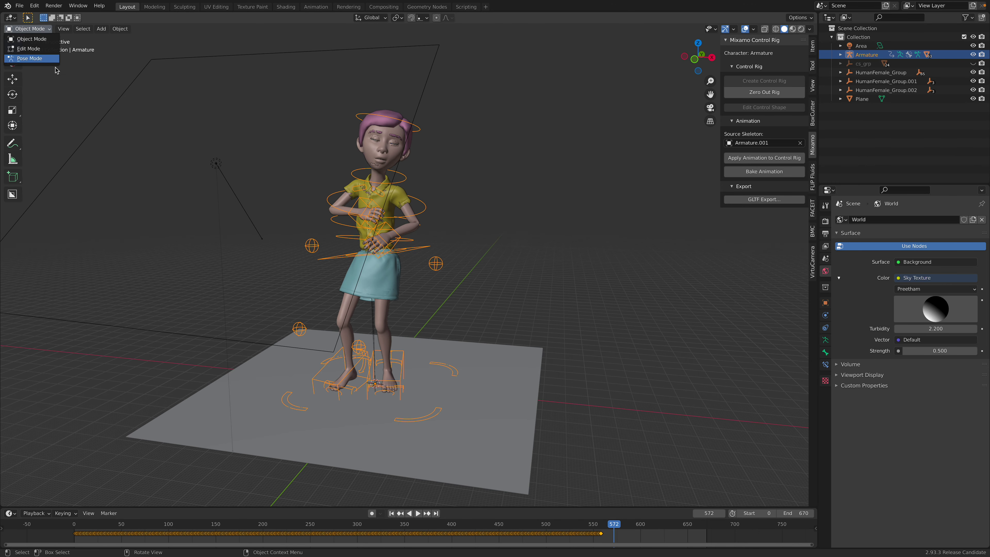
In Pose Mode, move and rotate the hips control at frame 572.
{"action": "left_click", "coordinate": [30, 58]}
{"action": "left_click", "coordinate": [417, 247]}
{"action": "key", "text": "g"}
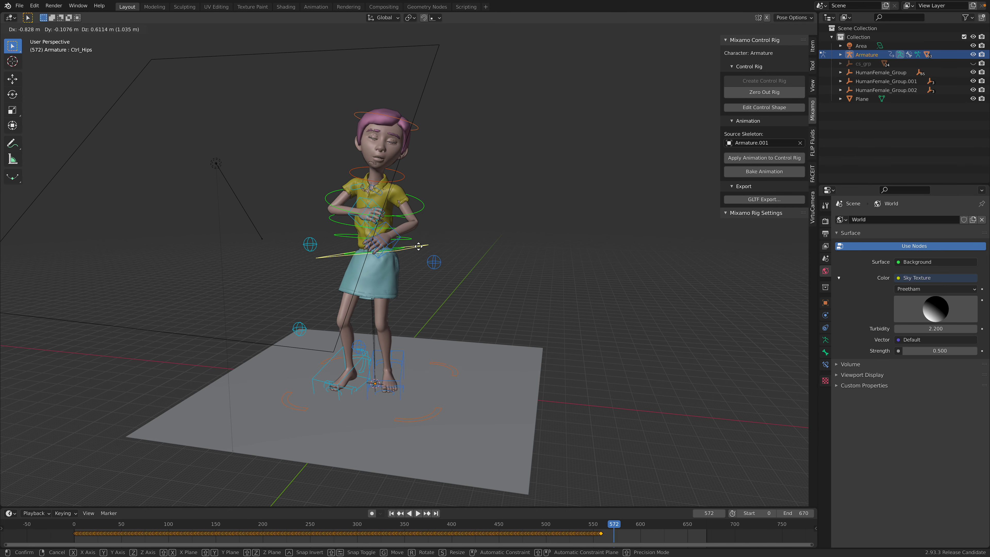
{"action": "left_click", "coordinate": [419, 246]}
{"action": "middle_click_drag", "start_coordinate": [419, 246], "coordinate": [421, 250]}
{"action": "key", "text": "r"}
{"action": "key", "text": "r"}
{"action": "left_click", "coordinate": [421, 250]}
{"action": "middle_click_drag", "start_coordinate": [405, 179], "coordinate": [417, 188]}
Rotate the head control, then key Location & Rotation on all controls at frame 572.
{"action": "left_click", "coordinate": [403, 126]}
{"action": "key", "text": "r"}
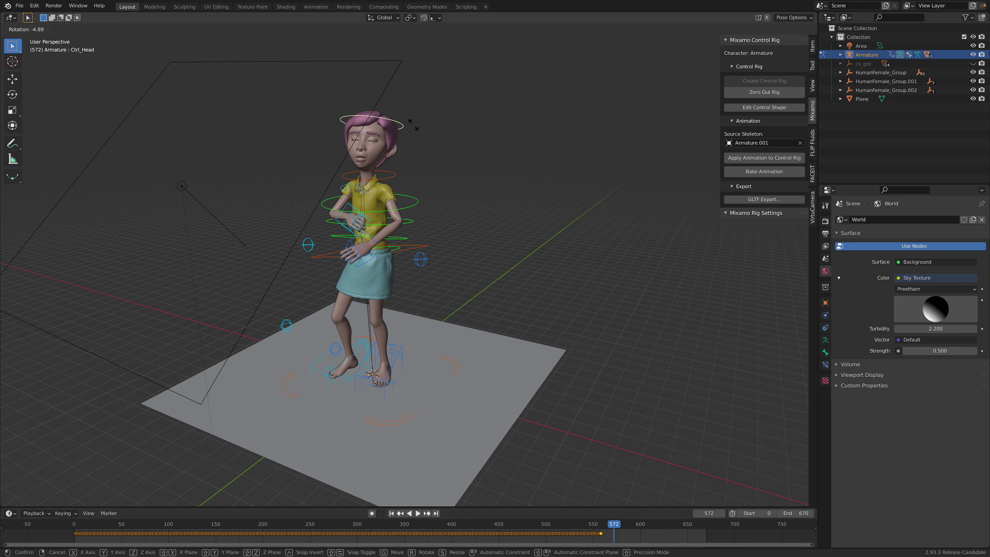
{"action": "left_click", "coordinate": [417, 130]}
{"action": "key", "text": "r"}
{"action": "key", "text": "r"}
{"action": "left_click", "coordinate": [414, 133]}
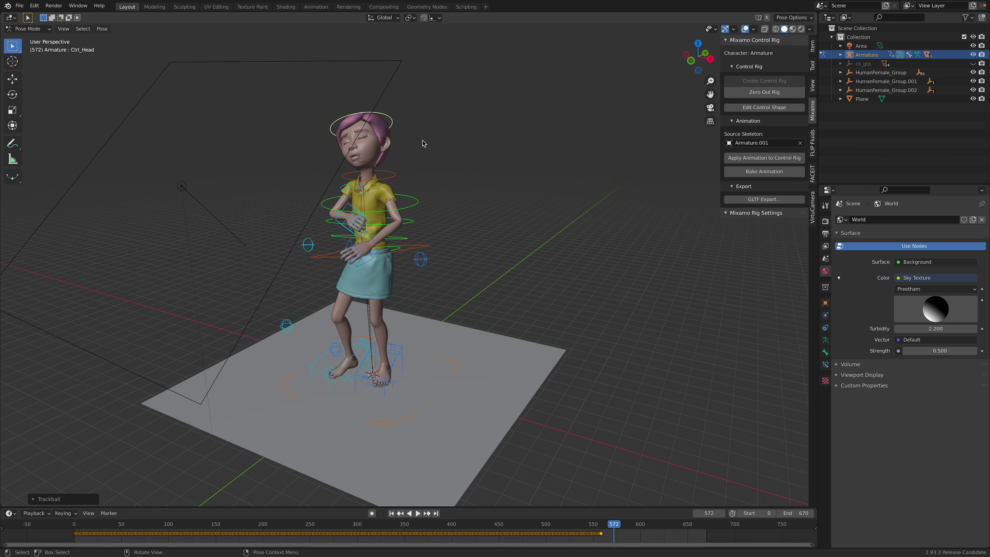
{"action": "middle_click_drag", "start_coordinate": [422, 143], "coordinate": [438, 150]}
{"action": "key", "text": "r"}
{"action": "key", "text": "r"}
{"action": "left_click", "coordinate": [438, 149]}
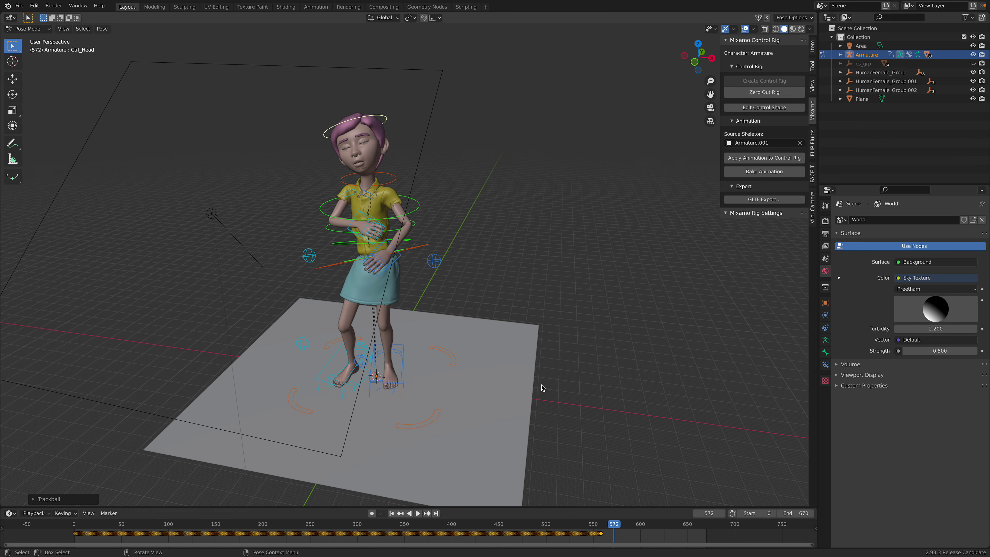
{"action": "key", "text": "a"}
{"action": "key", "text": "i"}
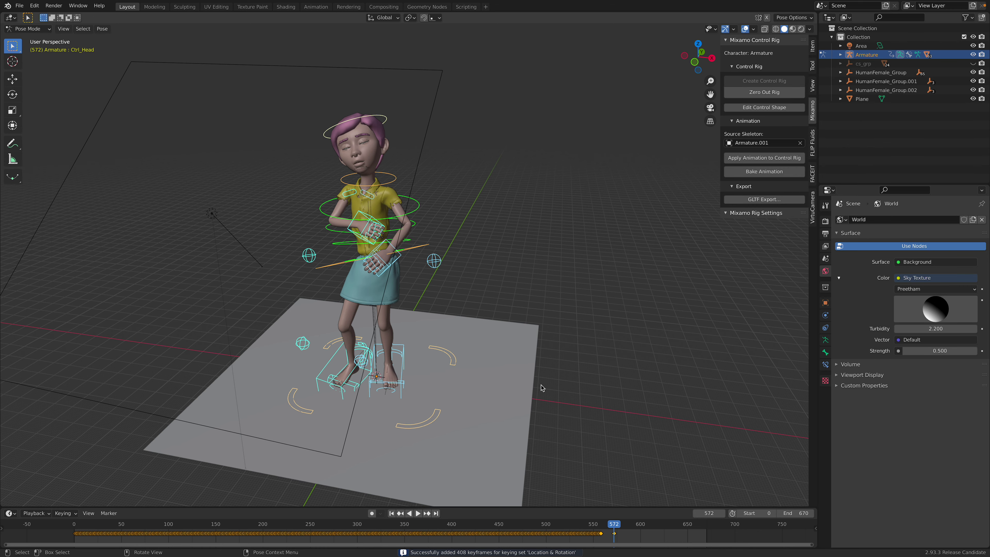
At frame 579, lower and rotate the hips control.
{"action": "left_click_drag", "start_coordinate": [603, 527], "coordinate": [620, 528]}
{"action": "left_click", "coordinate": [424, 248]}
{"action": "middle_click_drag", "start_coordinate": [440, 243], "coordinate": [455, 235]}
{"action": "key", "text": "g"}
{"action": "left_click", "coordinate": [437, 250]}
{"action": "key", "text": "r"}
{"action": "key", "text": "r"}
{"action": "left_click", "coordinate": [393, 225]}
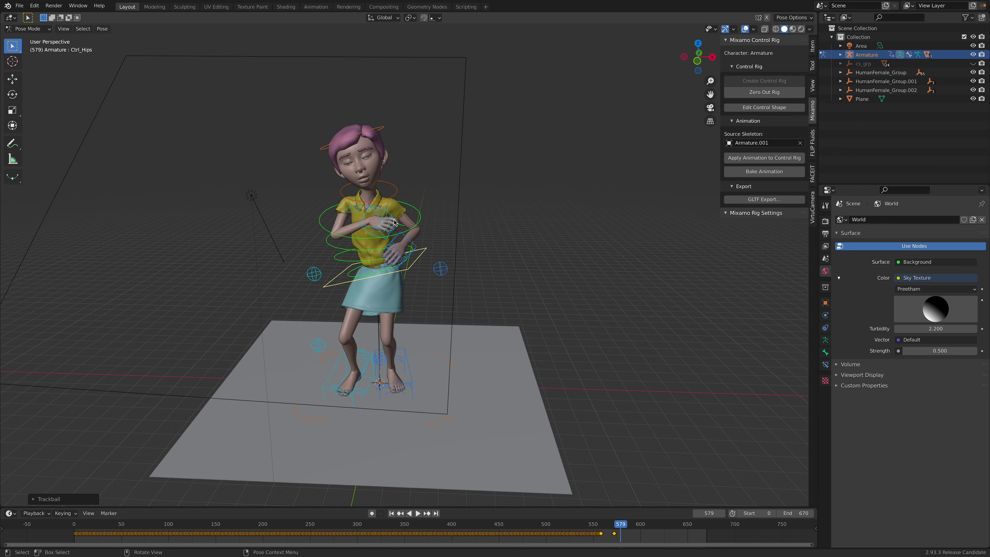
Bring the right hand down to the hip and adjust its rotation and position.
{"action": "left_click_drag", "start_coordinate": [389, 215], "coordinate": [349, 264]}
{"action": "key", "text": "r"}
{"action": "left_click", "coordinate": [394, 269]}
{"action": "middle_click_drag", "start_coordinate": [395, 269], "coordinate": [456, 250]}
{"action": "key", "text": "g"}
{"action": "left_click", "coordinate": [429, 255]}
{"action": "key", "text": "g"}
{"action": "left_click", "coordinate": [453, 224]}
{"action": "middle_click_drag", "start_coordinate": [460, 296], "coordinate": [463, 309]}
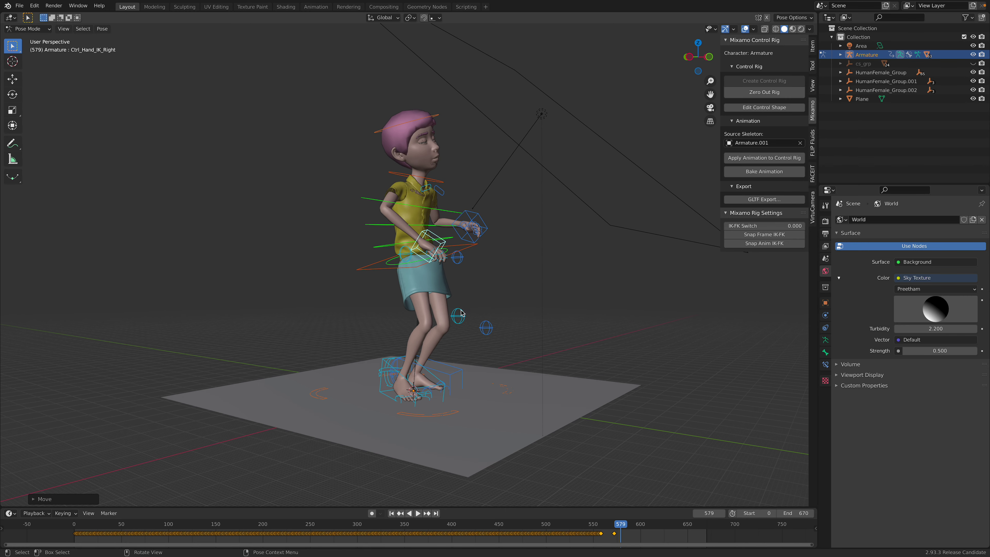
{"action": "left_click", "coordinate": [460, 311]}
{"action": "key", "text": "g"}
{"action": "right_click", "coordinate": [443, 287]}
Reposition the left and right arm pole controls.
{"action": "left_click", "coordinate": [457, 256]}
{"action": "middle_click_drag", "start_coordinate": [457, 257], "coordinate": [385, 268]}
{"action": "key", "text": "g"}
{"action": "left_click", "coordinate": [450, 254]}
{"action": "left_click", "coordinate": [313, 267]}
{"action": "middle_click_drag", "start_coordinate": [313, 267], "coordinate": [355, 260]}
{"action": "key", "text": "g"}
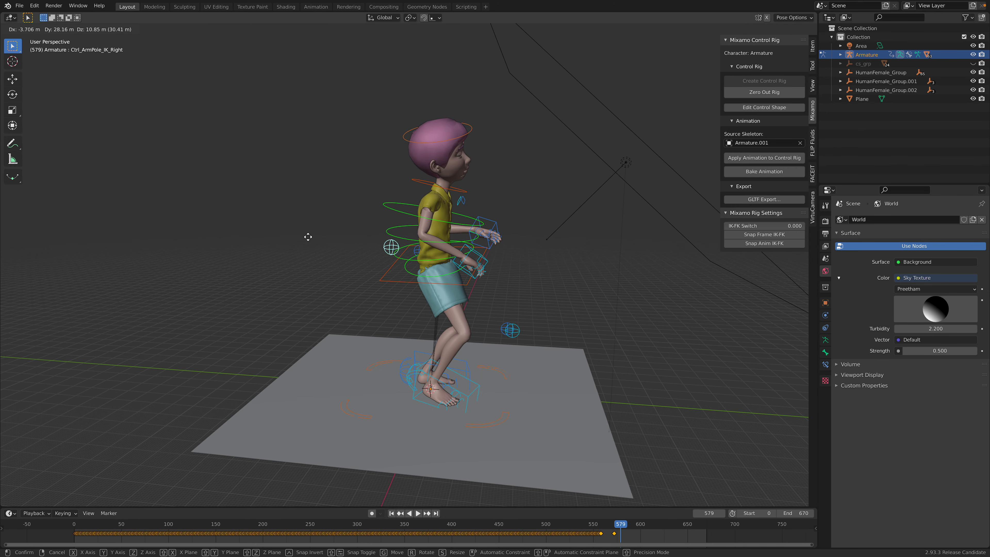
{"action": "left_click", "coordinate": [282, 230]}
{"action": "middle_click_drag", "start_coordinate": [283, 230], "coordinate": [354, 255]}
Rotate the right hand IK control, then key Location & Rotation on all controls at 579.
{"action": "left_click", "coordinate": [356, 250]}
{"action": "key", "text": "r"}
{"action": "left_click", "coordinate": [372, 245]}
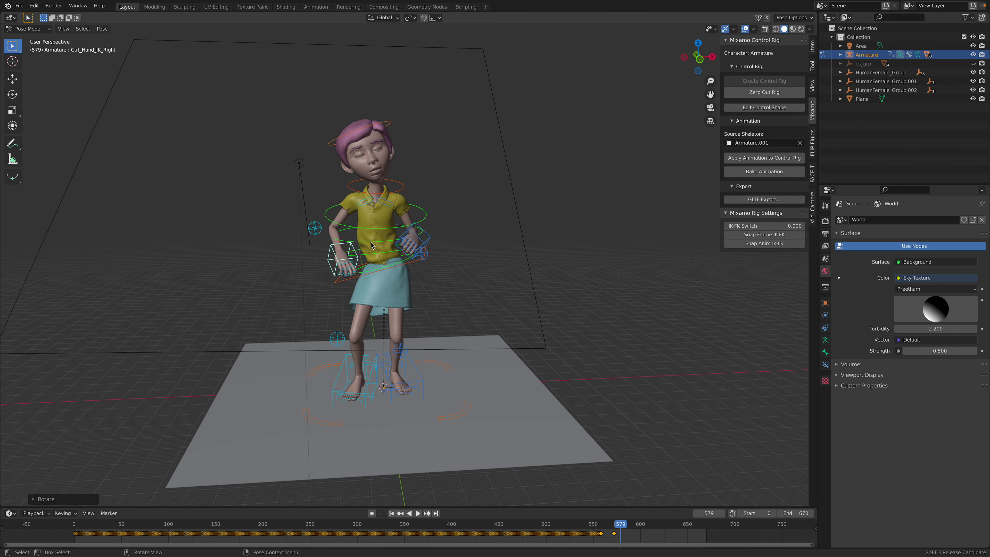
{"action": "left_click", "coordinate": [358, 246]}
{"action": "left_click", "coordinate": [350, 242]}
{"action": "key", "text": "r"}
{"action": "key", "text": "r"}
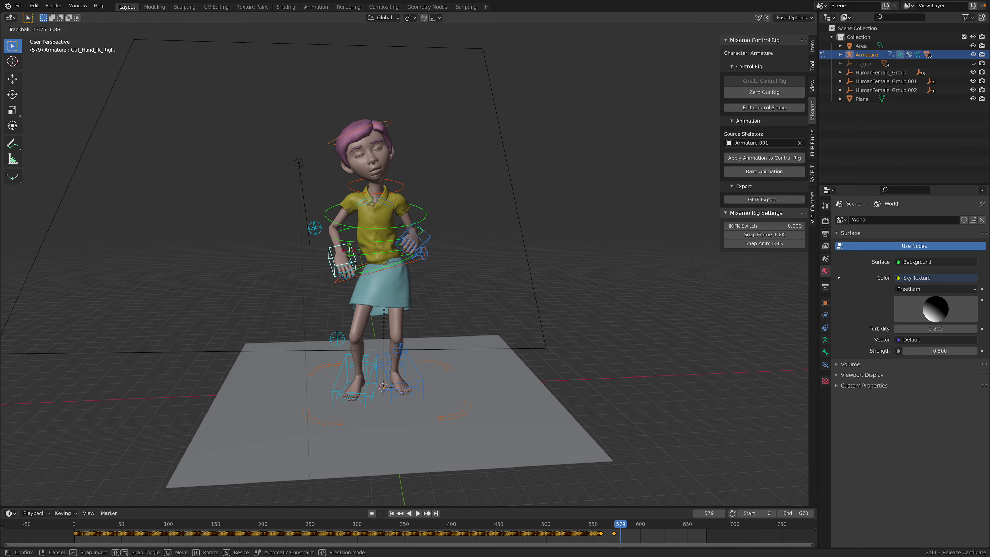
{"action": "left_click", "coordinate": [448, 240]}
{"action": "middle_click_drag", "start_coordinate": [449, 240], "coordinate": [428, 242]}
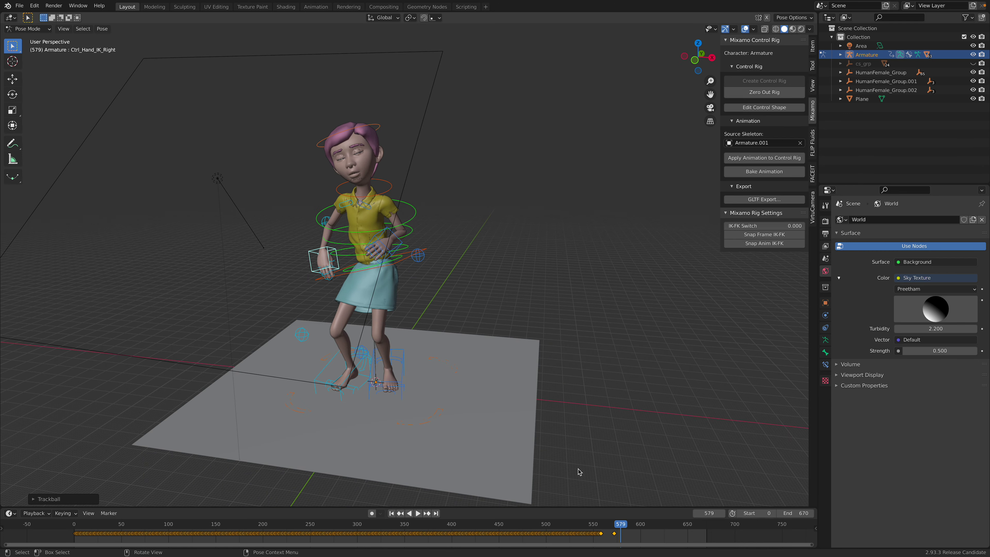
{"action": "key", "text": "a"}
{"action": "key", "text": "i"}
Deselect all and play back the new poses from frame 549, ending at frame 442.
{"action": "key", "text": "alt+a"}
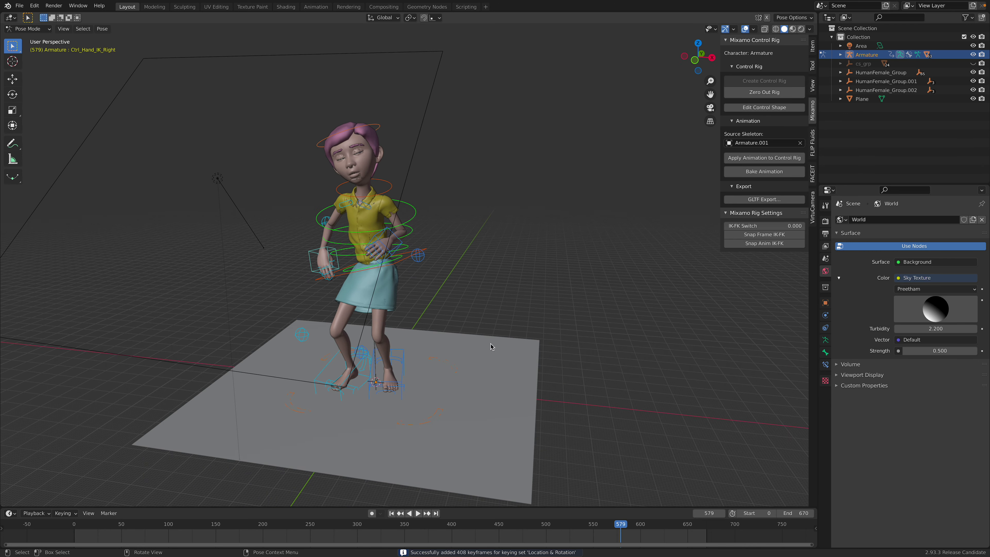
{"action": "key", "text": "space"}
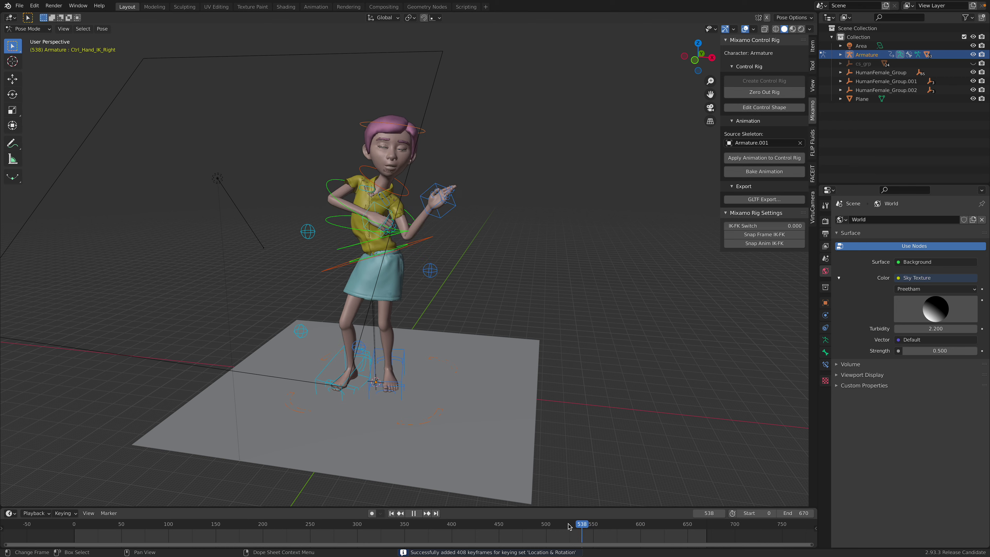
{"action": "key", "text": "Escape"}
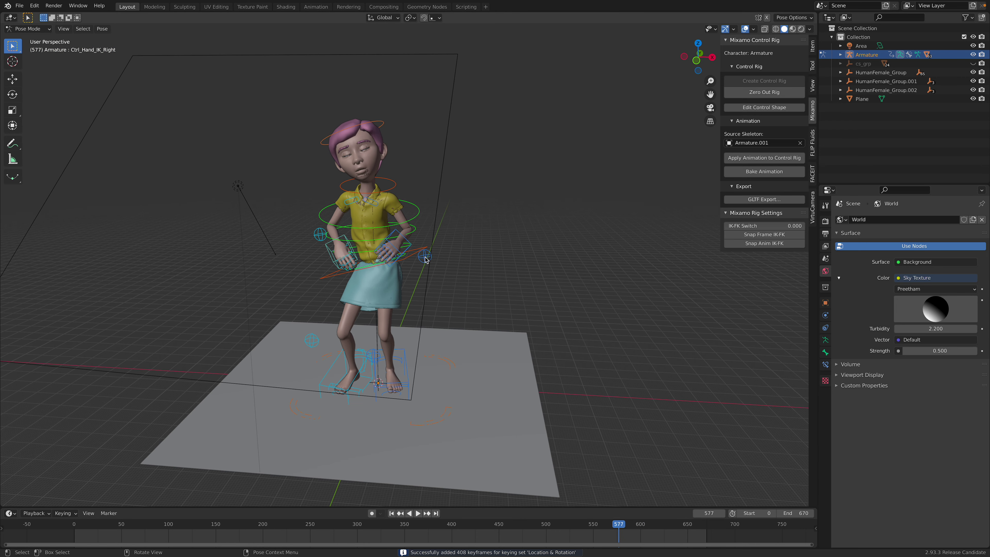
{"action": "left_click_drag", "start_coordinate": [618, 525], "coordinate": [592, 525]}
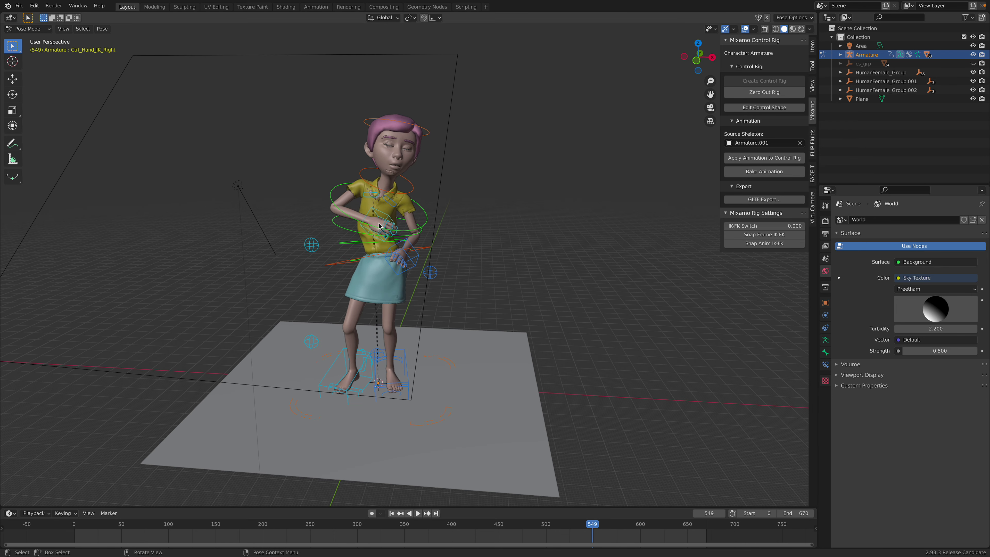
{"action": "key", "text": "space"}
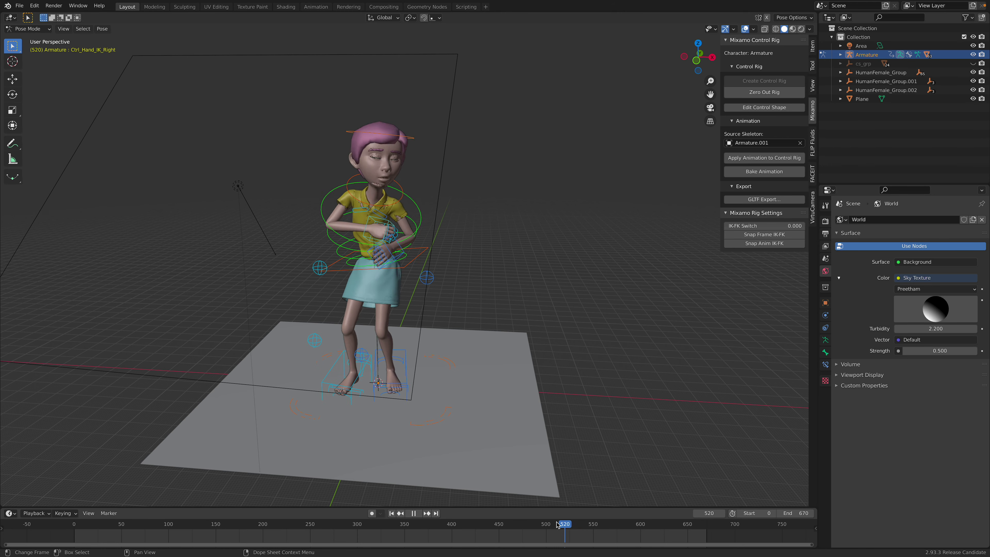
{"action": "left_click_drag", "start_coordinate": [595, 525], "coordinate": [491, 524]}
{"action": "middle_click_drag", "start_coordinate": [384, 239], "coordinate": [355, 237]}
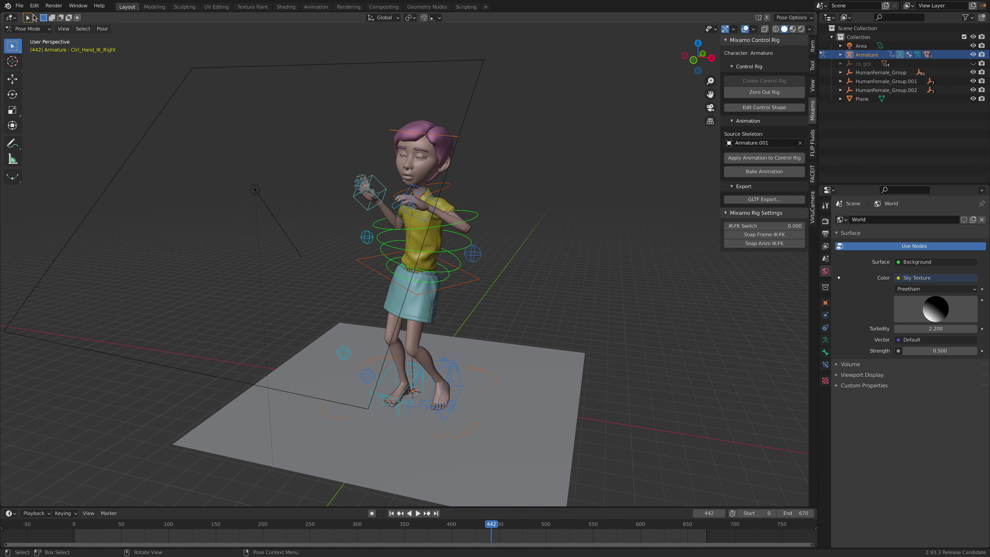
{"action": "left_click", "coordinate": [19, 6]}
Show the Blender splash screen and close it again.
{"action": "mouse_move", "coordinate": [76, 125]}
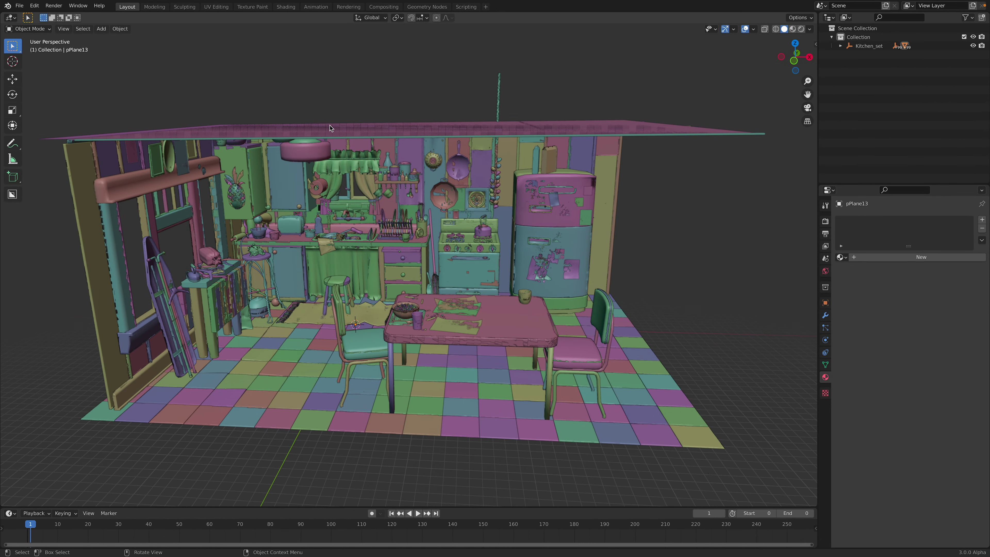
{"action": "middle_click_drag", "start_coordinate": [329, 126], "coordinate": [314, 137]}
{"action": "left_click", "coordinate": [19, 5]}
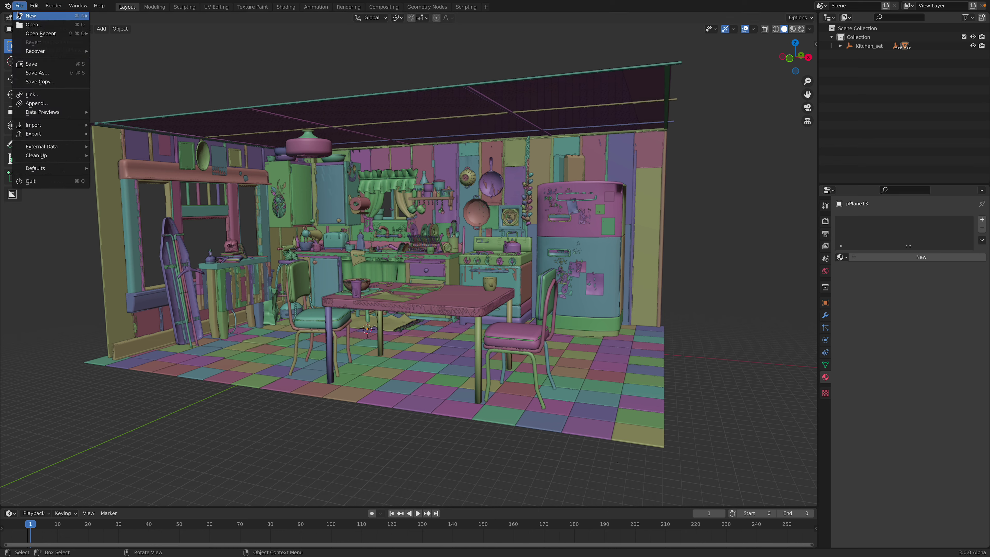
{"action": "left_click", "coordinate": [15, 16]}
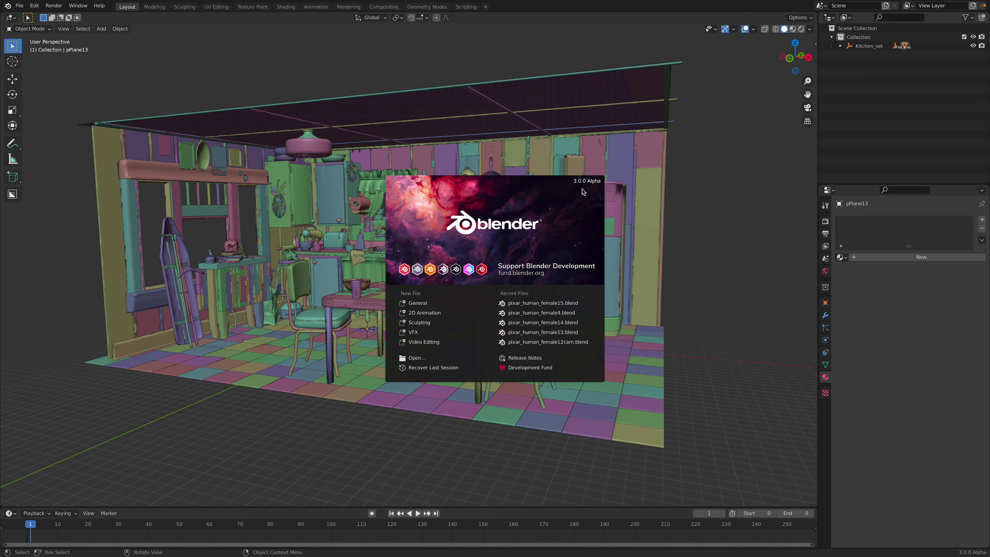
{"action": "left_click", "coordinate": [145, 74]}
Discard changes and open pixar_human_female15.blend, with files sorted by date modified.
{"action": "left_click", "coordinate": [19, 7]}
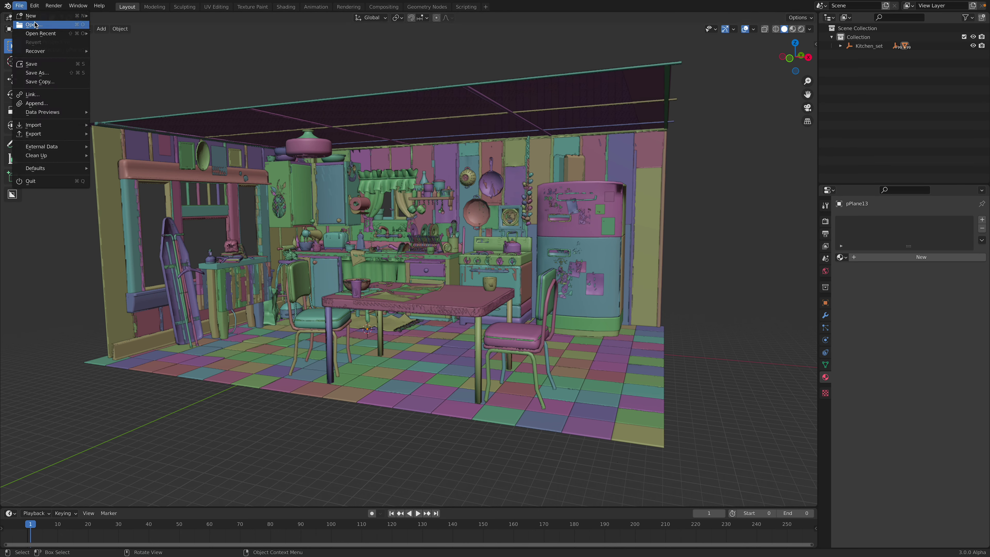
{"action": "left_click", "coordinate": [24, 26]}
{"action": "left_click", "coordinate": [475, 297]}
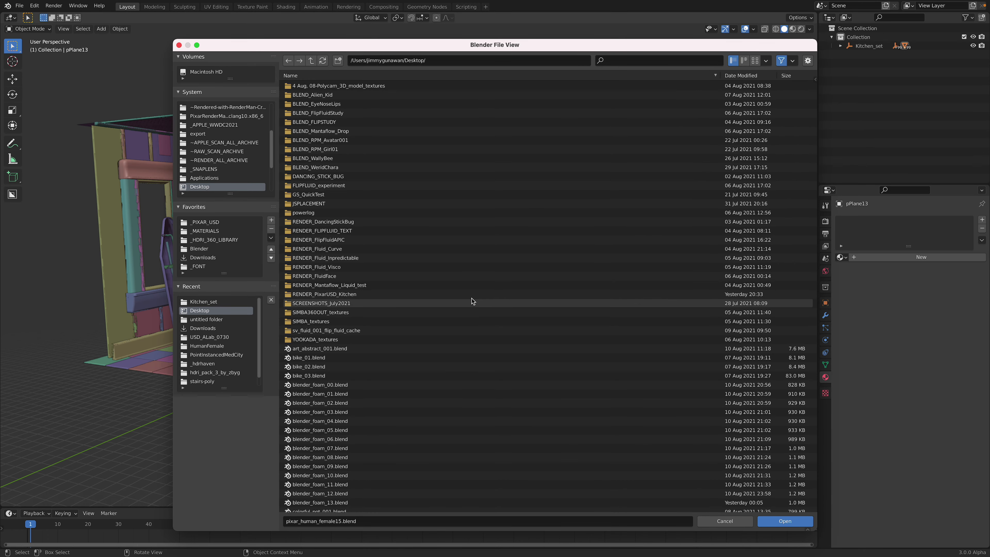
{"action": "left_click", "coordinate": [729, 74]}
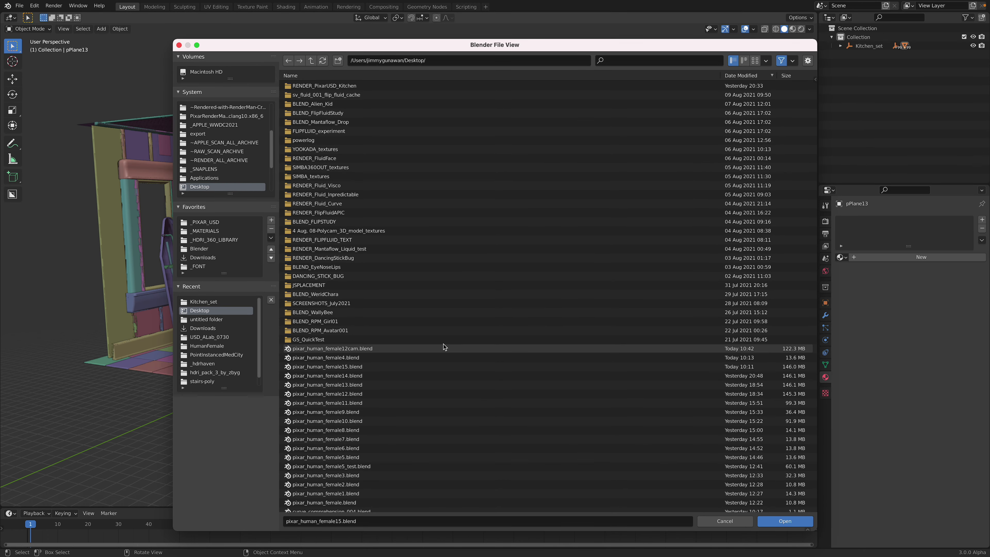
{"action": "left_click", "coordinate": [447, 366]}
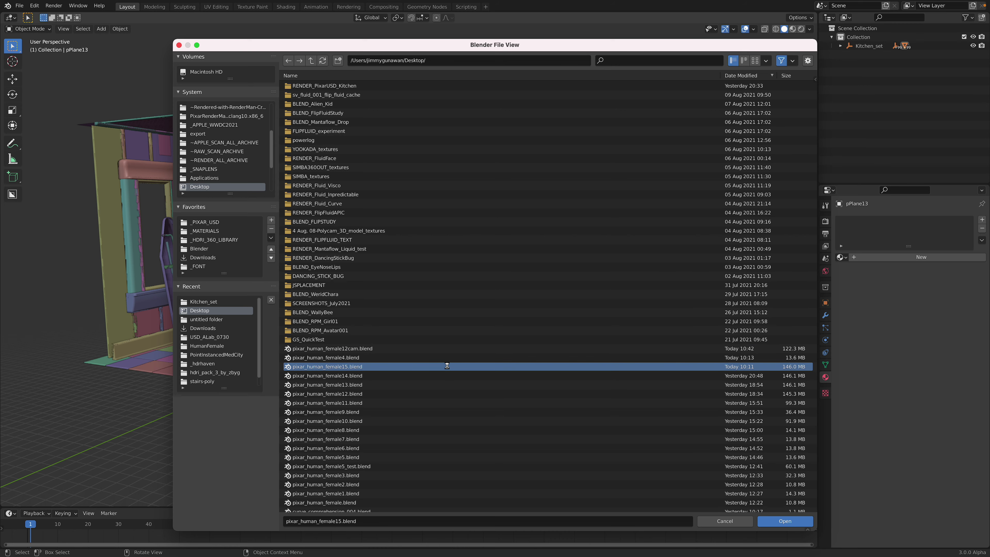
{"action": "double_click", "coordinate": [460, 366]}
{"action": "middle_click_drag", "start_coordinate": [461, 361], "coordinate": [487, 349]}
View through the scene camera, play the dance from frame 3, and enable Material Preview shading.
{"action": "middle_click_drag", "start_coordinate": [492, 223], "coordinate": [475, 255], "text": "shift"}
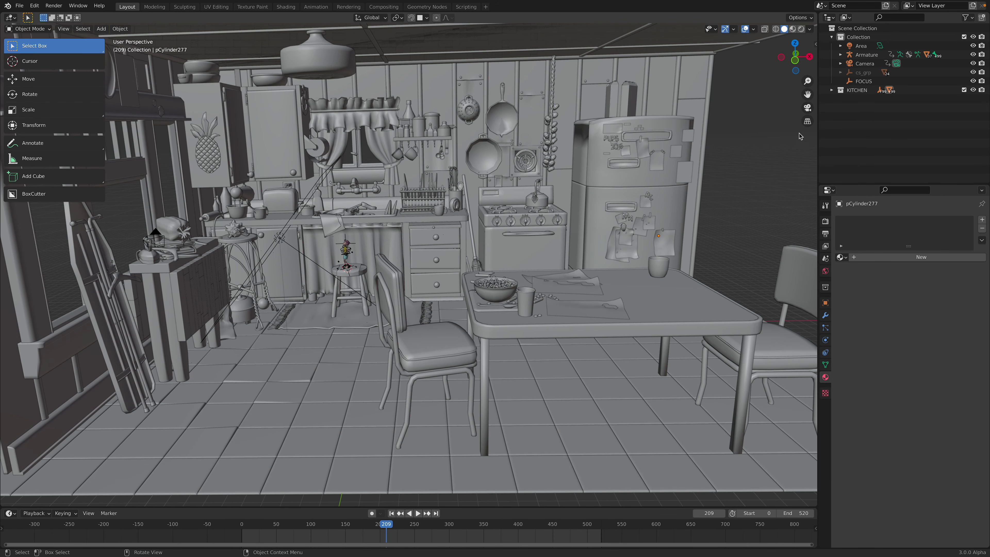
{"action": "left_click", "coordinate": [808, 111]}
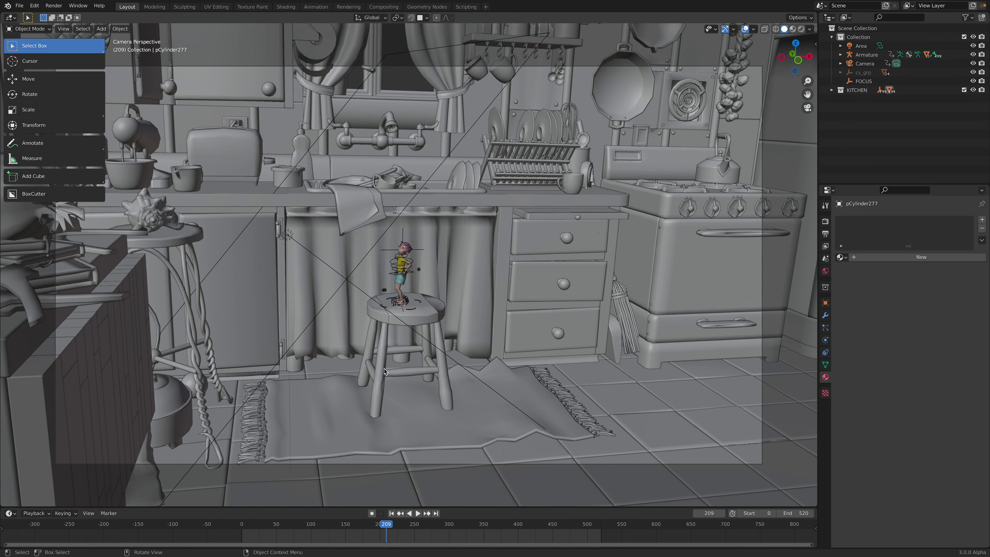
{"action": "left_click_drag", "start_coordinate": [254, 525], "coordinate": [288, 522]}
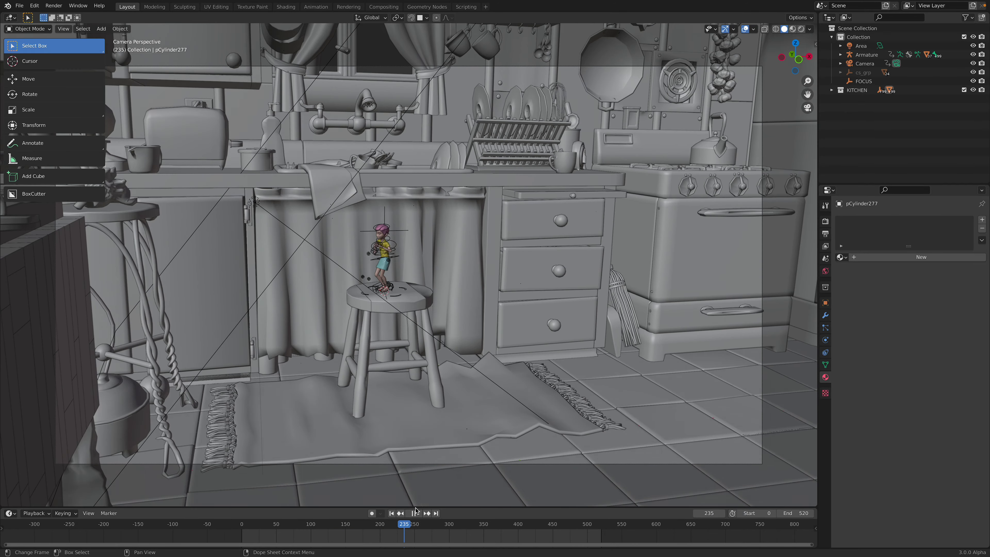
{"action": "left_click_drag", "start_coordinate": [415, 507], "coordinate": [244, 517]}
{"action": "key", "text": "space"}
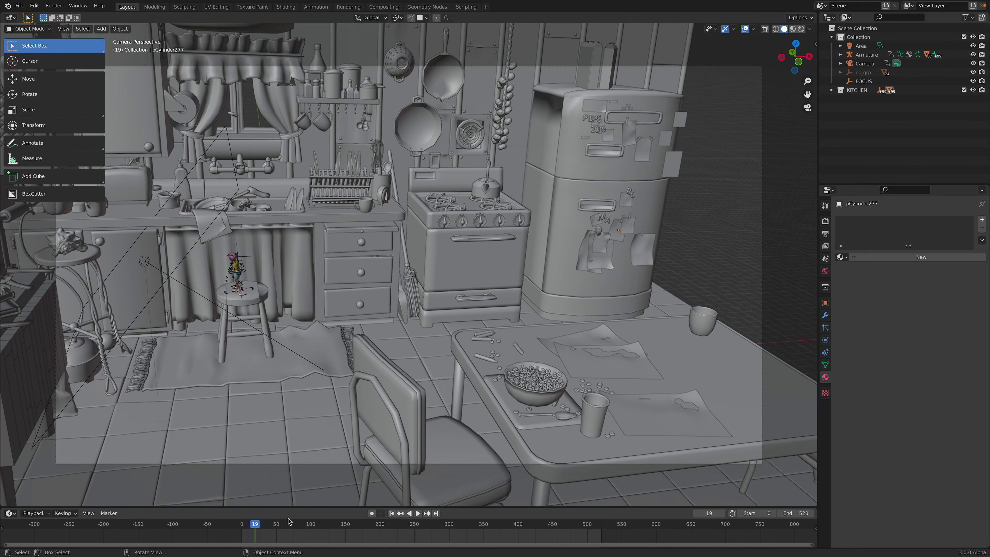
{"action": "key", "text": "space"}
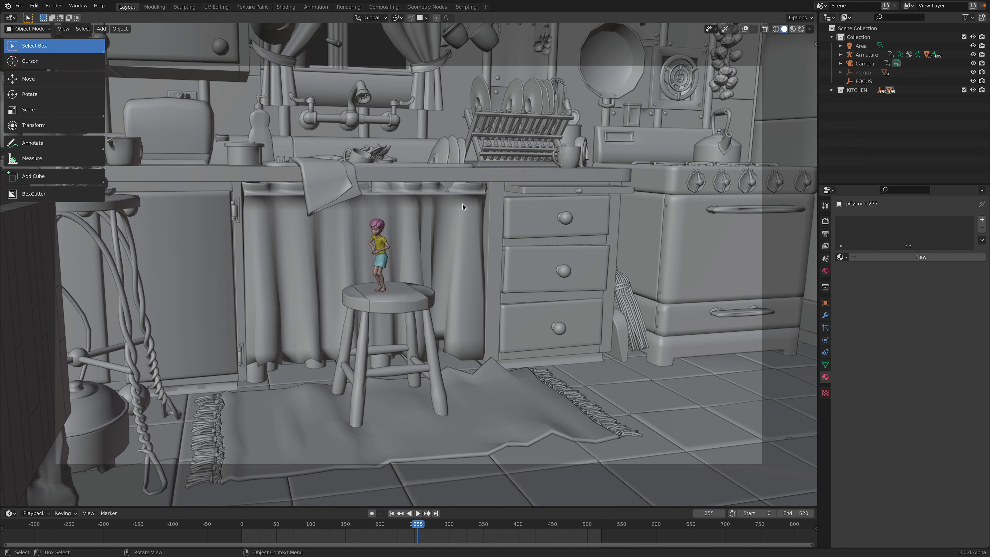
{"action": "left_click", "coordinate": [792, 30]}
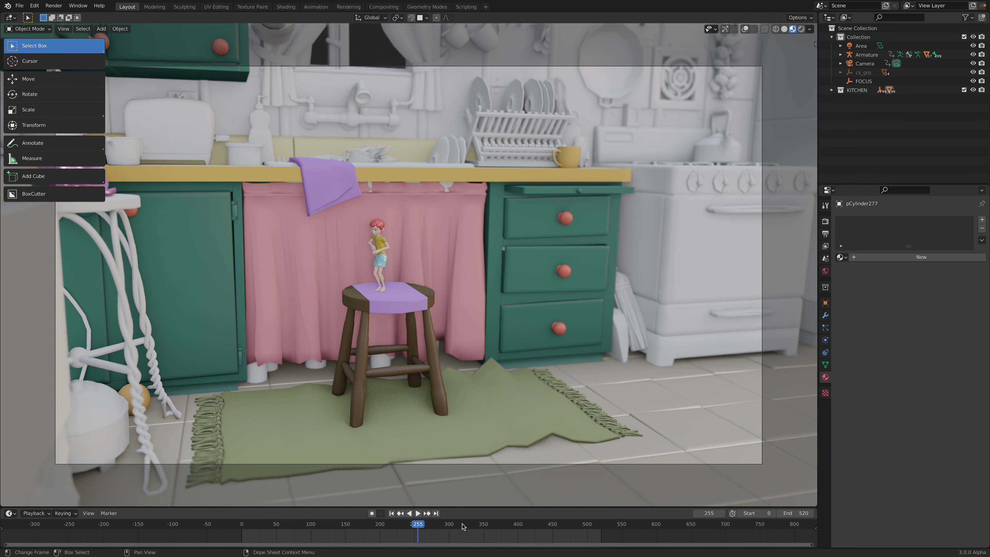
Play from frame 255 and select the pink curtain to show its Material.005 settings.
{"action": "key", "text": "space"}
{"action": "left_click_drag", "start_coordinate": [551, 528], "coordinate": [512, 518]}
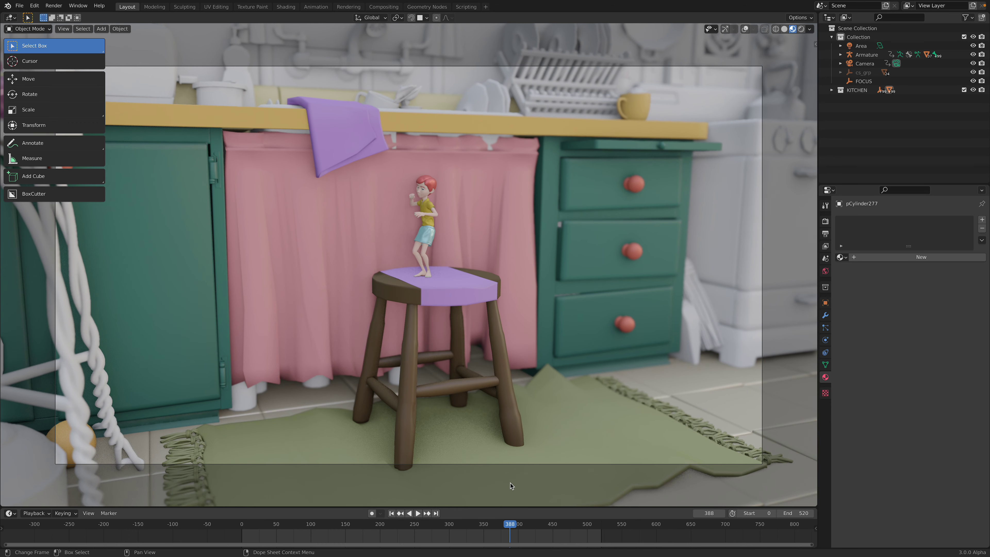
{"action": "left_click", "coordinate": [528, 266]}
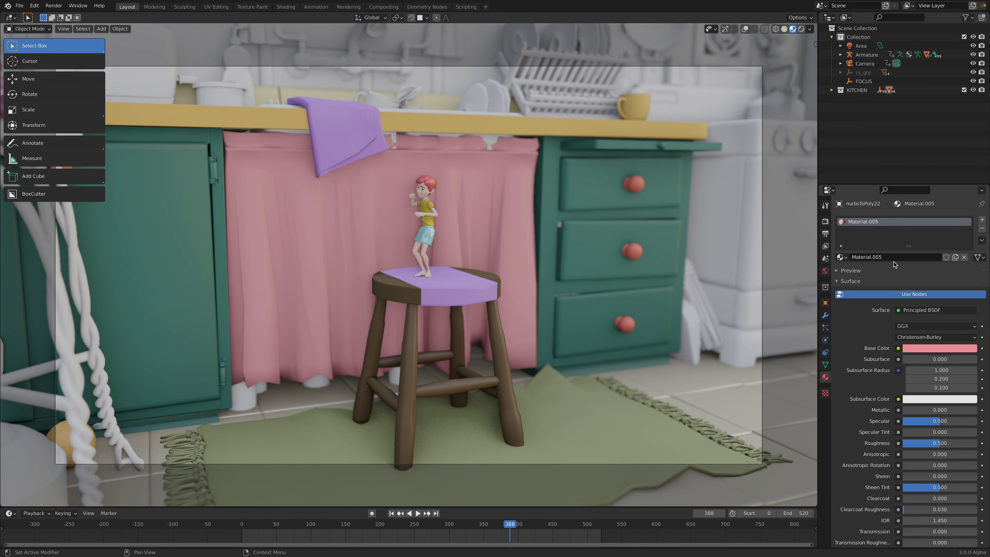
{"action": "left_click", "coordinate": [543, 525]}
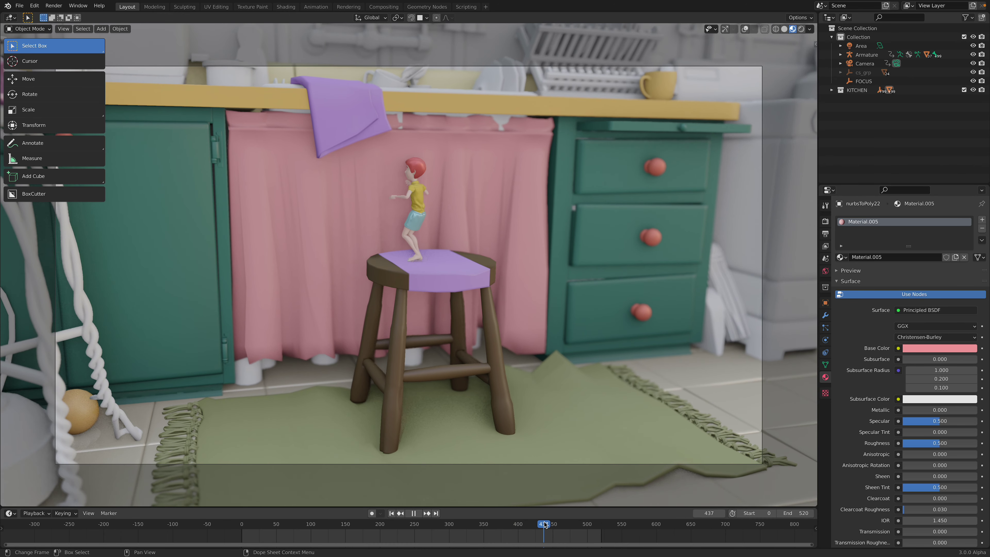
Leave camera view and zoom for a higher free view of the kitchen.
{"action": "middle_click_drag", "start_coordinate": [477, 316], "coordinate": [472, 327]}
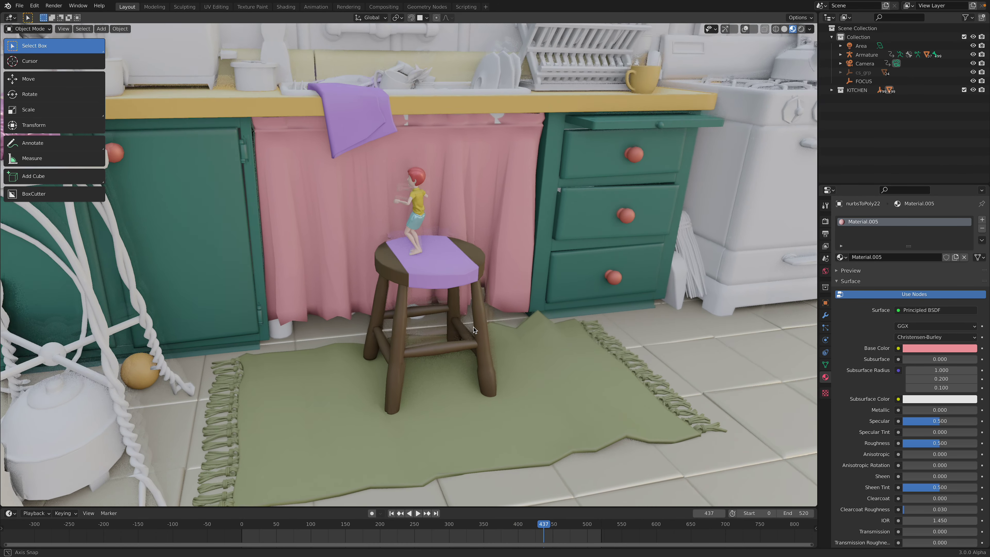
{"action": "scroll", "coordinate": [472, 326], "scroll_direction": "down", "scroll_amount": 6}
{"action": "scroll", "coordinate": [474, 325], "scroll_direction": "down", "scroll_amount": 8}
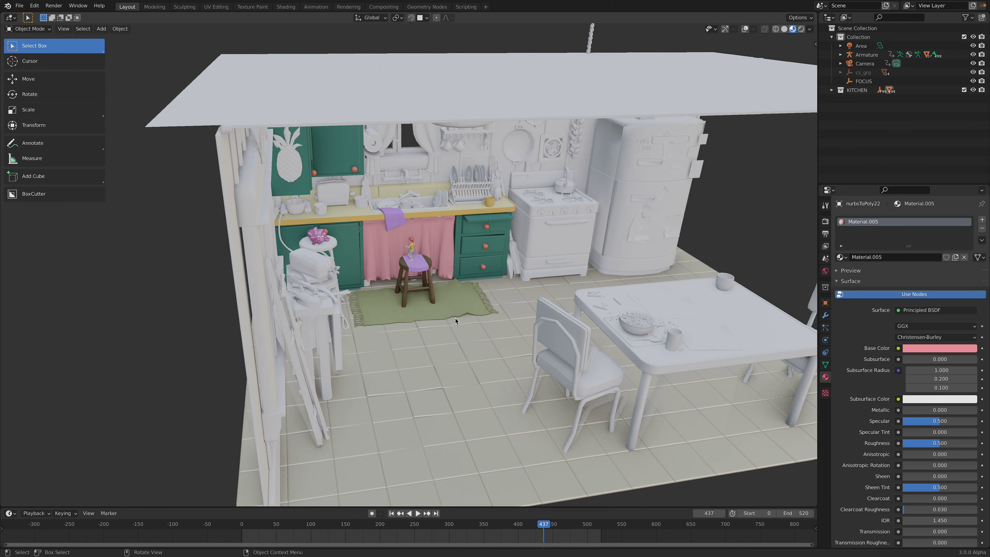
{"action": "scroll", "coordinate": [471, 285], "scroll_direction": "up", "scroll_amount": 6}
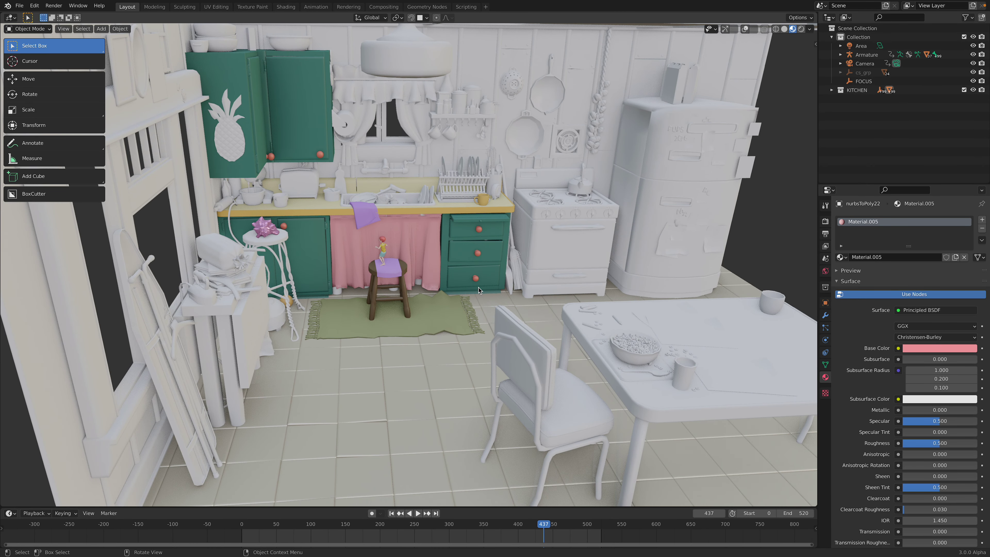
{"action": "scroll", "coordinate": [485, 283], "scroll_direction": "up", "scroll_amount": 2}
{"action": "scroll", "coordinate": [492, 281], "scroll_direction": "up", "scroll_amount": 3}
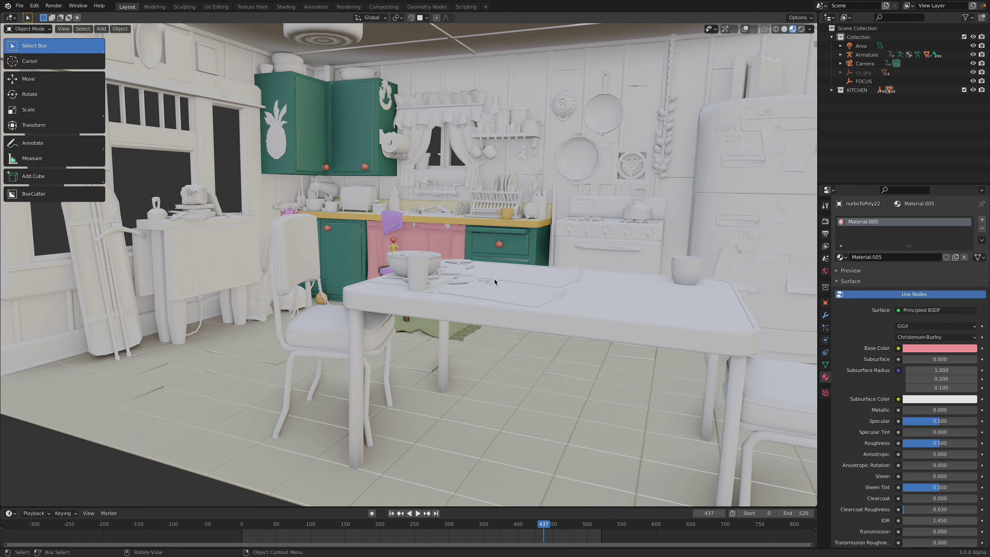
{"action": "scroll", "coordinate": [493, 278], "scroll_direction": "up", "scroll_amount": 6}
Play the dance from frame 127, then scrub back to frame 143.
{"action": "left_click", "coordinate": [331, 523]}
{"action": "key", "text": "space"}
{"action": "key", "text": "space"}
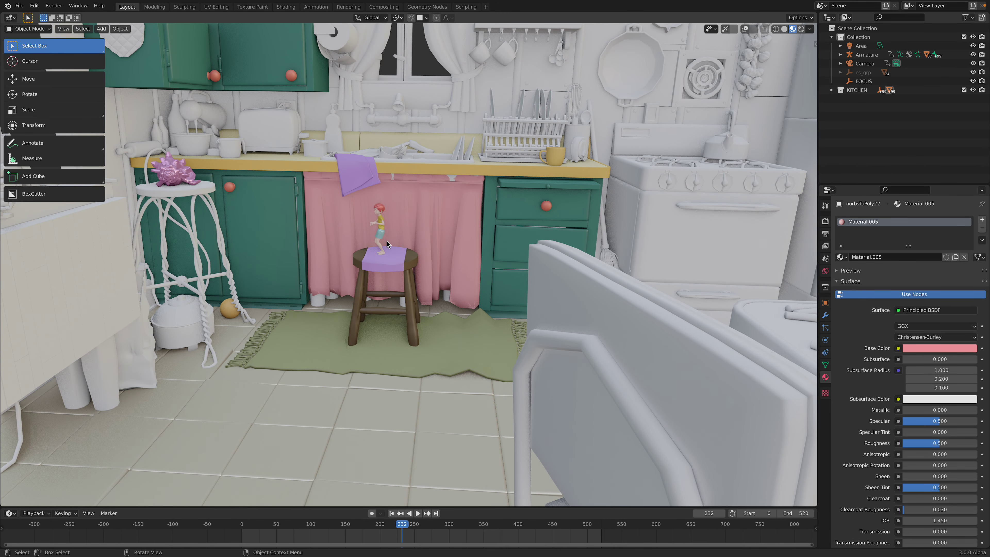
{"action": "scroll", "coordinate": [387, 400], "scroll_direction": "up", "scroll_amount": 5}
{"action": "left_click_drag", "start_coordinate": [475, 526], "coordinate": [341, 526]}
{"action": "scroll", "coordinate": [368, 368], "scroll_direction": "down", "scroll_amount": 2}
{"action": "scroll", "coordinate": [366, 367], "scroll_direction": "down", "scroll_amount": 4}
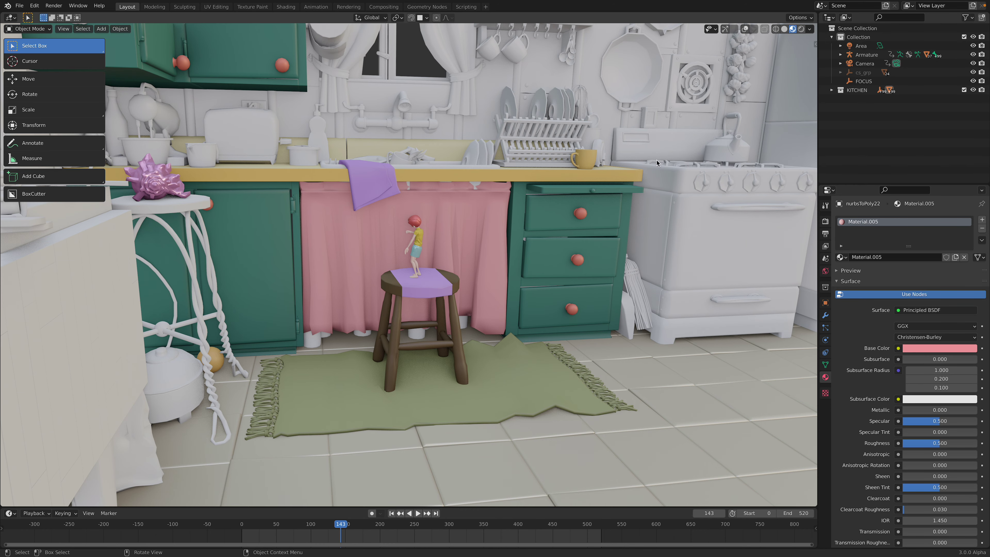
{"action": "scroll", "coordinate": [604, 236], "scroll_direction": "down", "scroll_amount": 4}
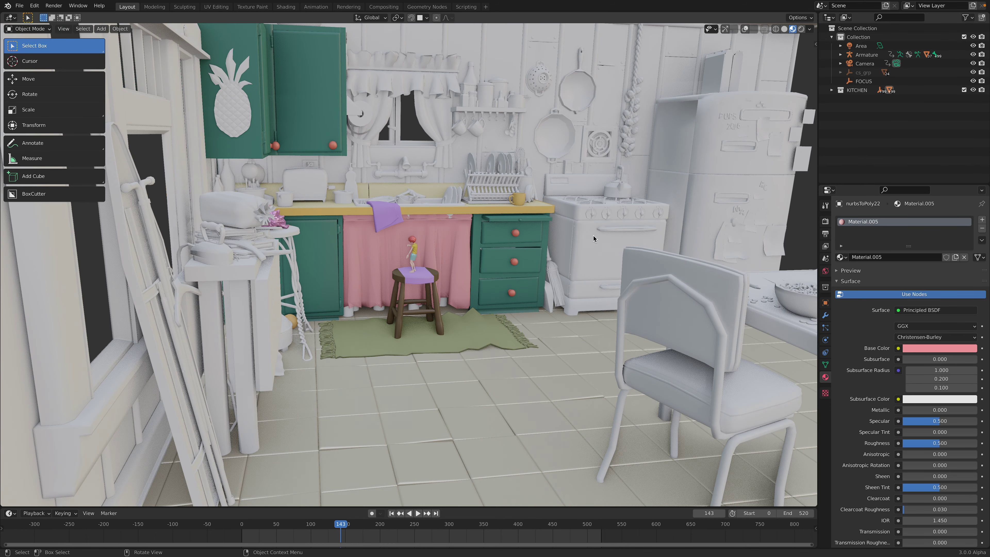
Pan and orbit to centre the cabinets and stool in view.
{"action": "middle_click_drag", "start_coordinate": [495, 271], "coordinate": [404, 259], "text": "shift"}
{"action": "middle_click_drag", "start_coordinate": [323, 253], "coordinate": [404, 266]}
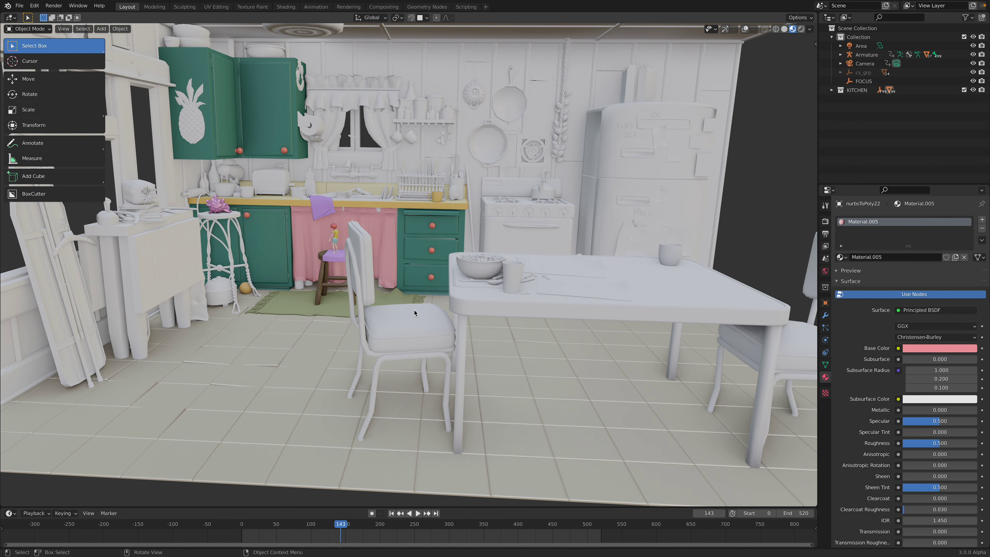
{"action": "middle_click_drag", "start_coordinate": [421, 325], "coordinate": [703, 287]}
{"action": "scroll", "coordinate": [327, 213], "scroll_direction": "up", "scroll_amount": 6}
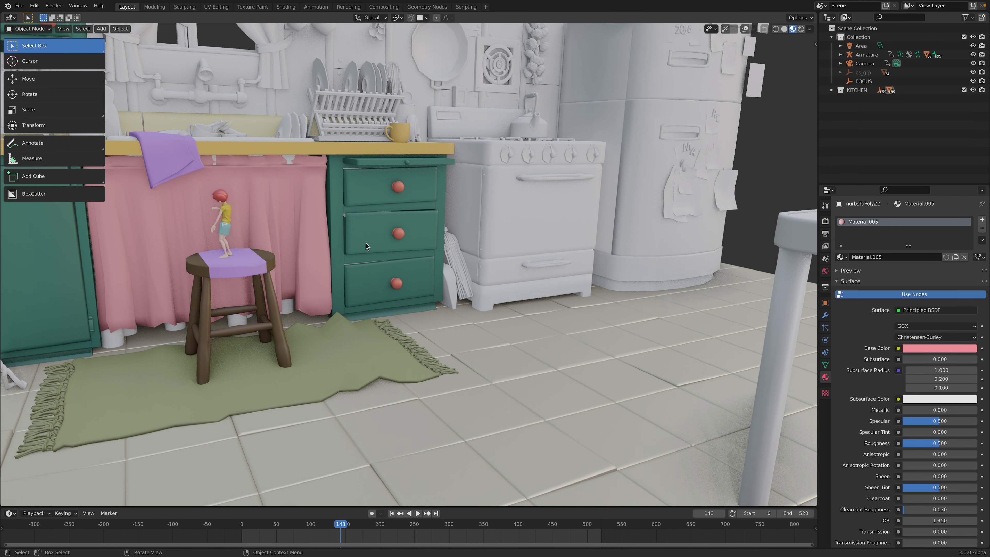
{"action": "scroll", "coordinate": [327, 213], "scroll_direction": "up", "scroll_amount": 5}
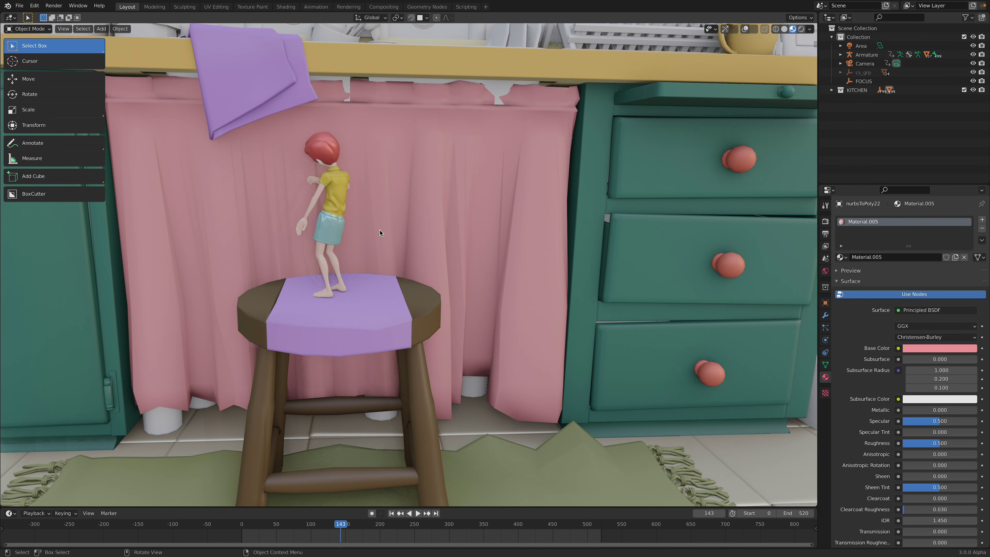
Play the dance again and leave it at frame 423.
{"action": "key", "text": "space"}
{"action": "key", "text": "space"}
{"action": "left_click_drag", "start_coordinate": [374, 526], "coordinate": [455, 521]}
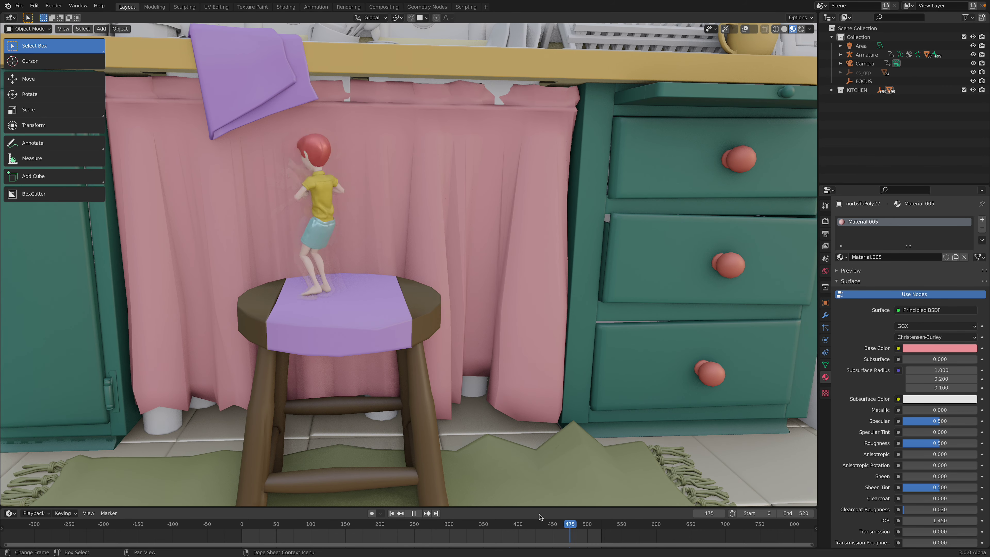
{"action": "key", "text": "space"}
{"action": "left_click", "coordinate": [534, 524]}
{"action": "scroll", "coordinate": [535, 524], "scroll_direction": "up", "scroll_amount": 3}
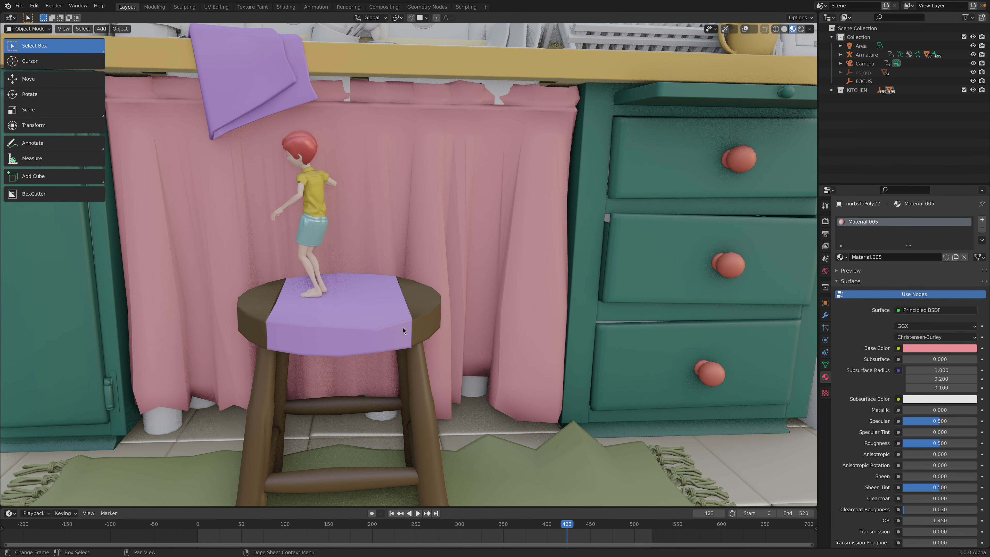
{"action": "scroll", "coordinate": [405, 312], "scroll_direction": "down", "scroll_amount": 4}
{"action": "middle_click_drag", "start_coordinate": [411, 287], "coordinate": [435, 322], "text": "shift"}
{"action": "scroll", "coordinate": [449, 321], "scroll_direction": "down", "scroll_amount": 5}
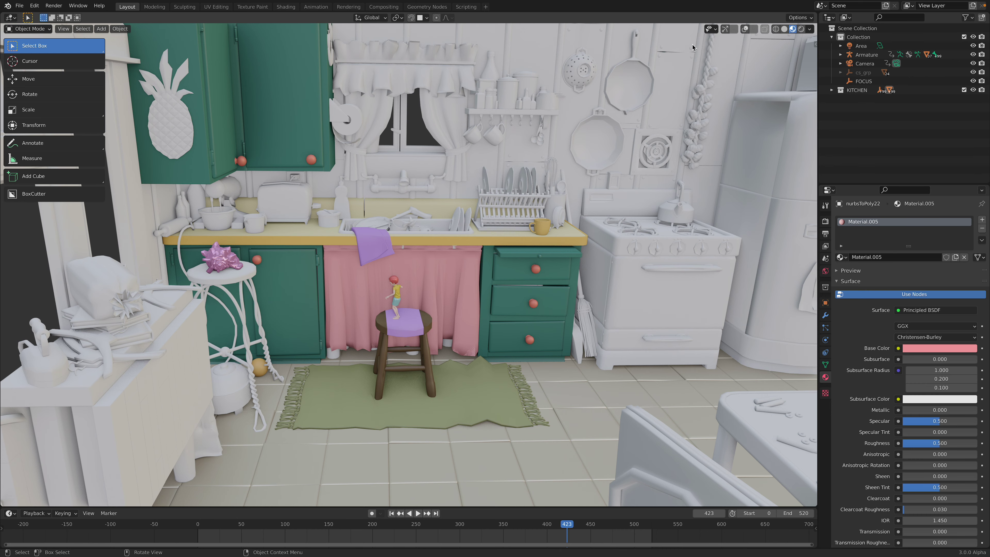
Look through the active scene camera and scrub the timeline to frame 300.
{"action": "left_click", "coordinate": [66, 29]}
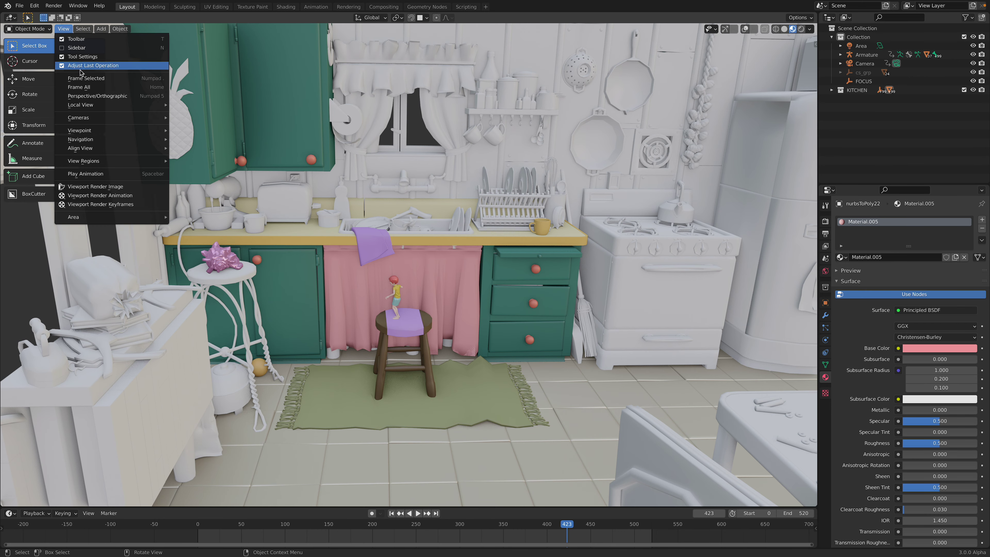
{"action": "mouse_move", "coordinate": [97, 118]}
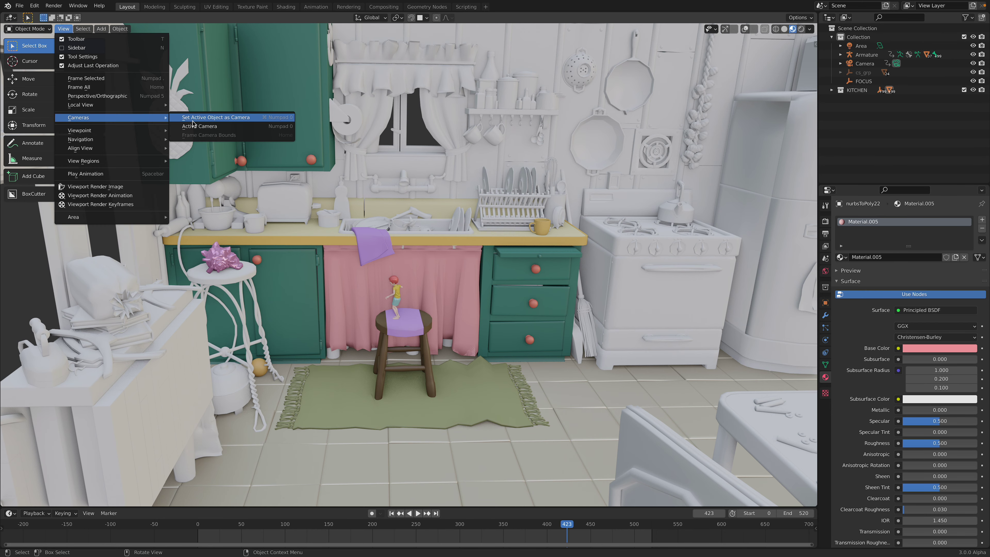
{"action": "left_click", "coordinate": [199, 126]}
{"action": "left_click_drag", "start_coordinate": [315, 520], "coordinate": [460, 525]}
Toggle Eevee Ambient Occlusion off and on twice to compare, leaving it enabled.
{"action": "left_click", "coordinate": [826, 221]}
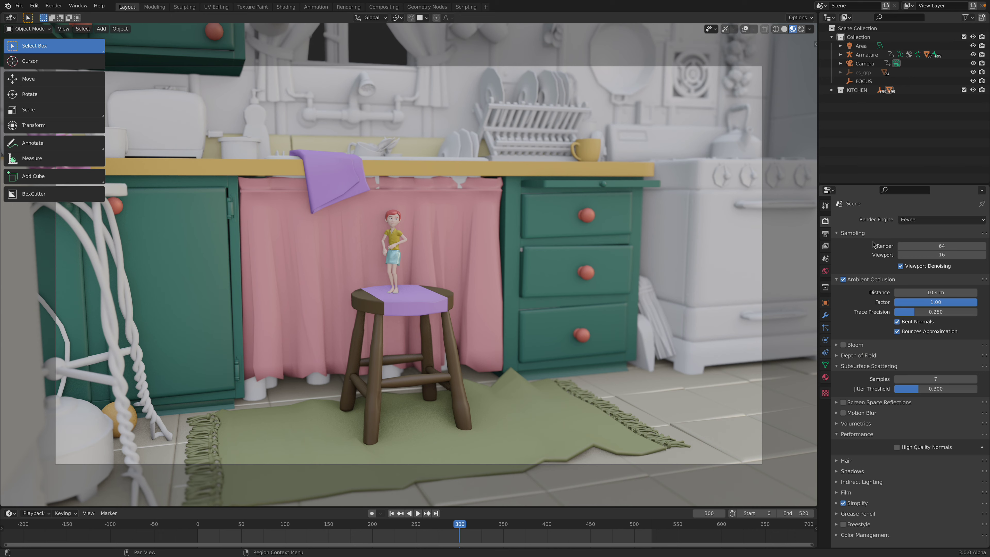
{"action": "left_click", "coordinate": [843, 280]}
{"action": "left_click", "coordinate": [843, 279]}
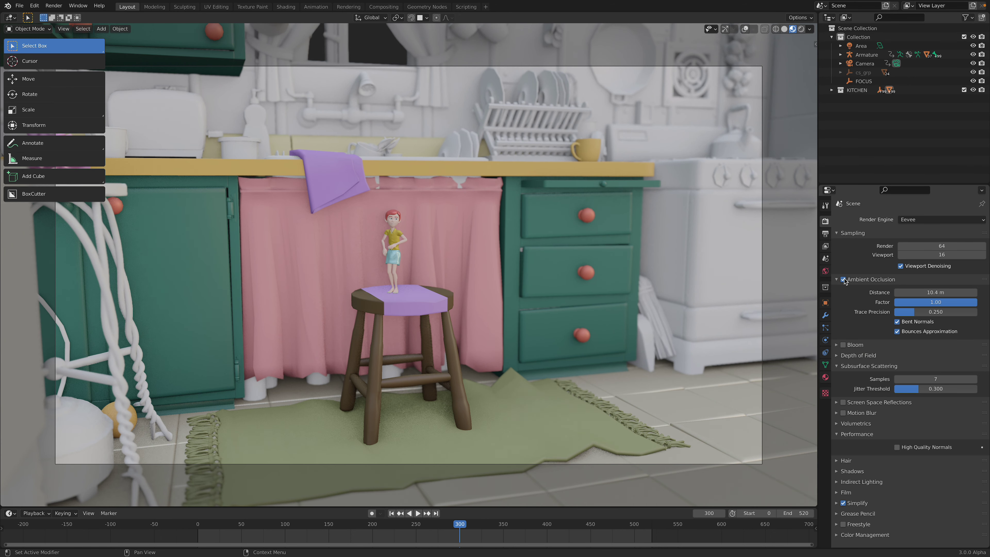
{"action": "left_click", "coordinate": [844, 280]}
{"action": "left_click", "coordinate": [844, 280]}
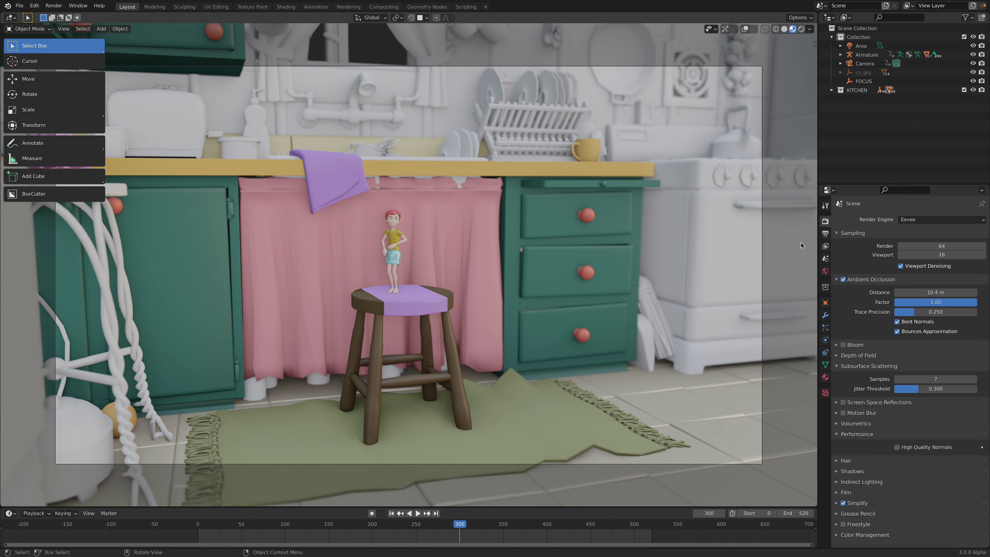
Select the camera and FOCUS empty, show depth-of-field settings, and enable camera overlays.
{"action": "left_click", "coordinate": [865, 64]}
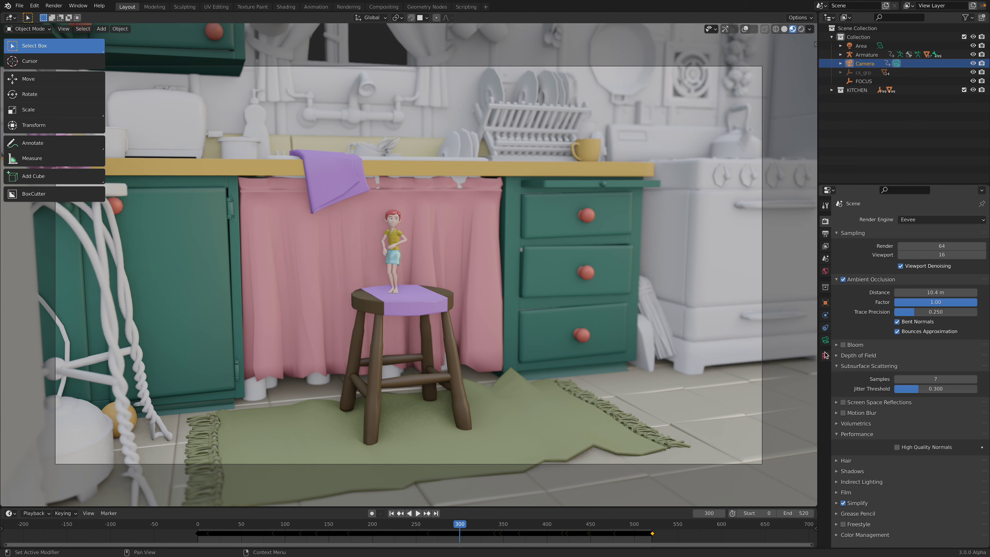
{"action": "left_click", "coordinate": [863, 82]}
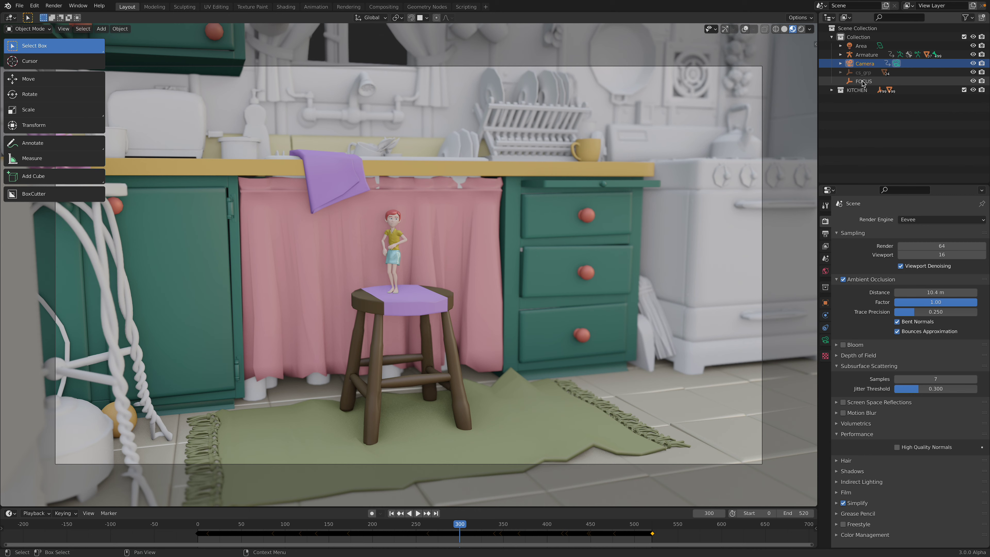
{"action": "left_click", "coordinate": [865, 64]}
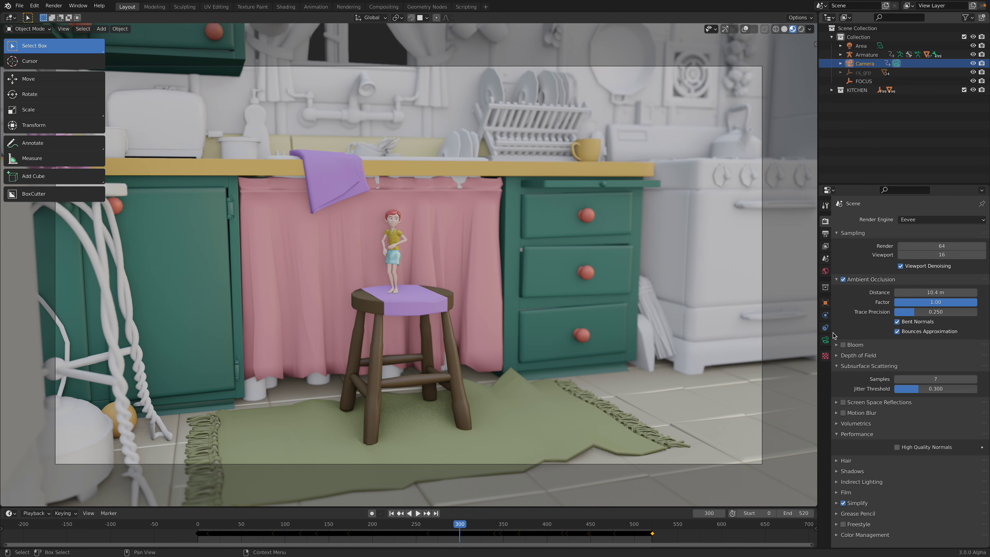
{"action": "left_click", "coordinate": [825, 341]}
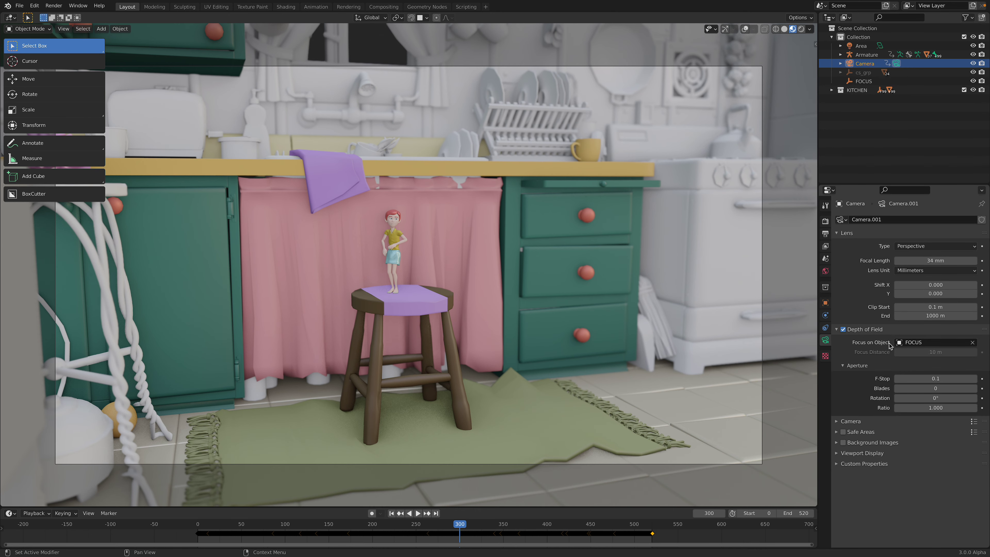
{"action": "left_click", "coordinate": [862, 81]}
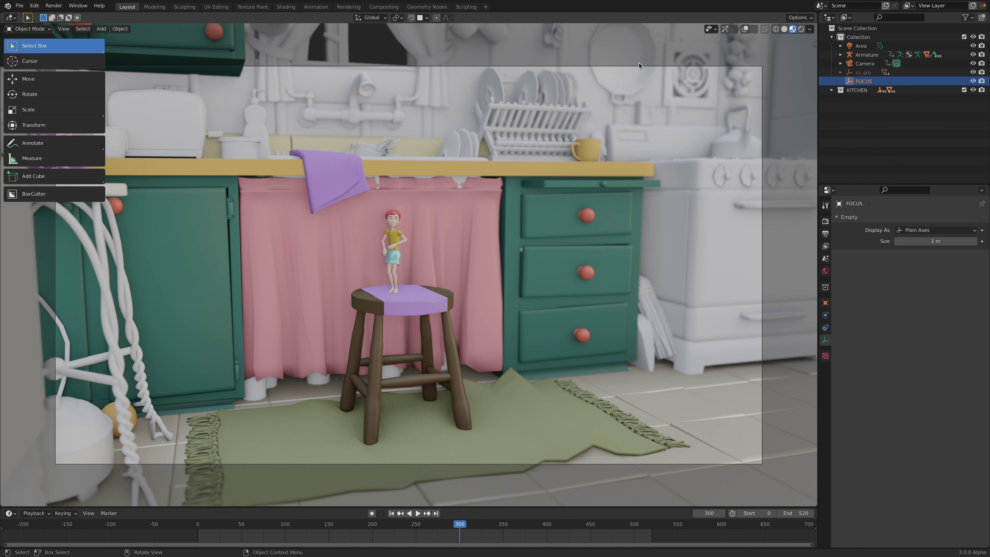
{"action": "left_click", "coordinate": [743, 29]}
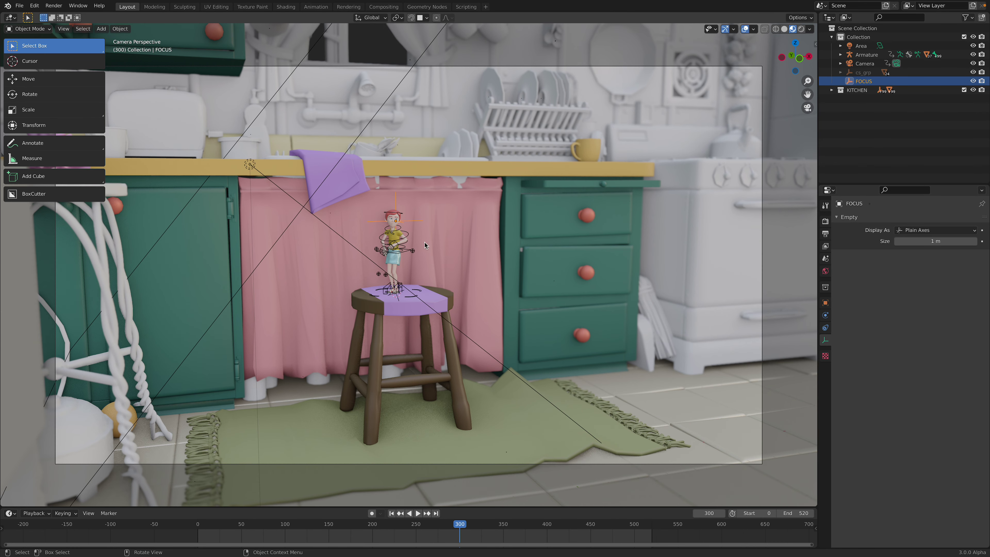
{"action": "key", "text": "g"}
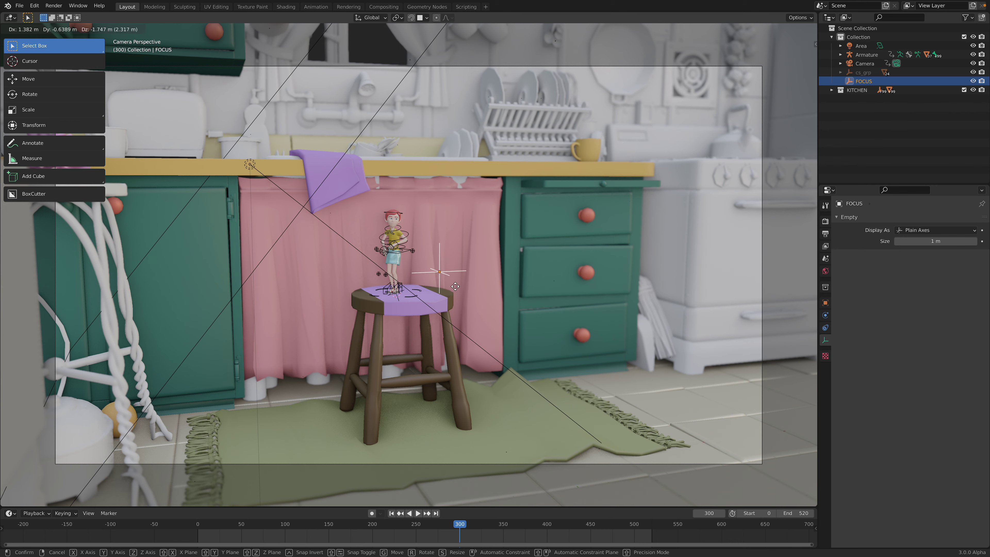
{"action": "key", "text": "Escape"}
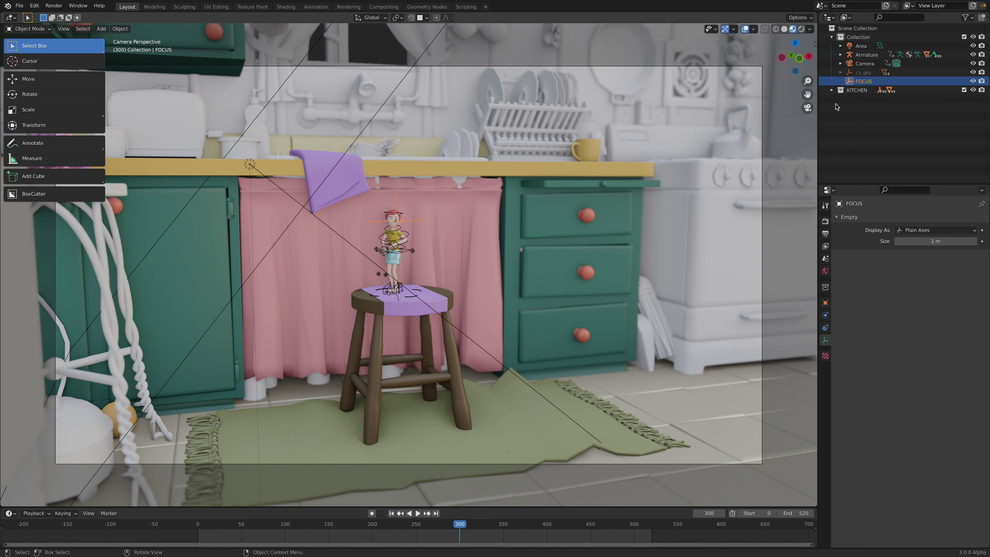
Set the camera F-Stop to 2, then to 0.05, which clamps to 0.1.
{"action": "left_click", "coordinate": [863, 64]}
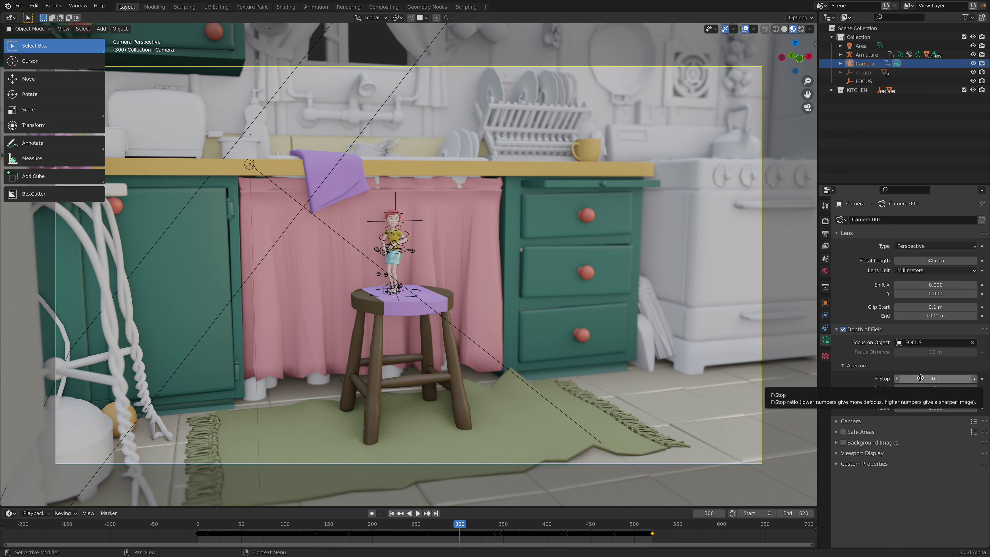
{"action": "left_click", "coordinate": [934, 381]}
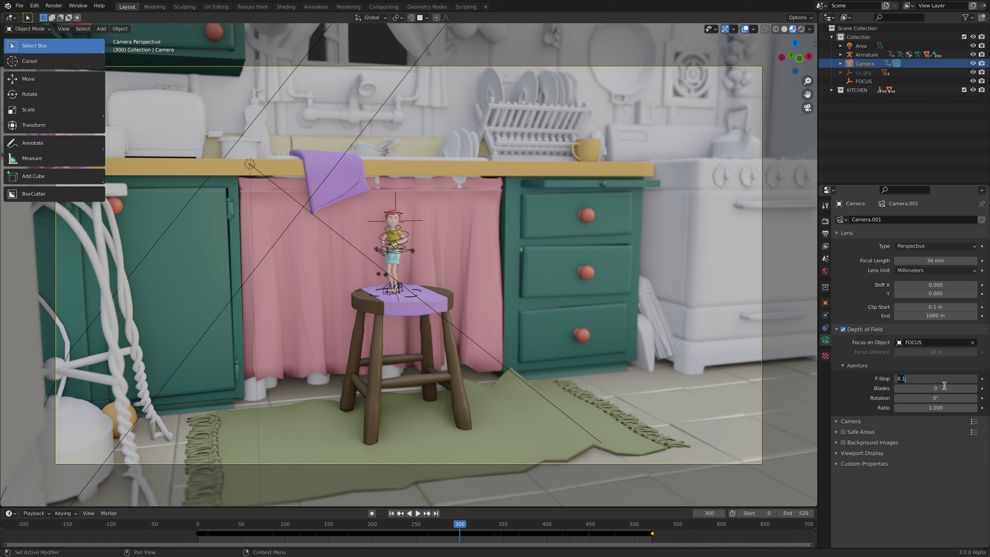
{"action": "type", "text": "2"}
{"action": "key", "text": "Return"}
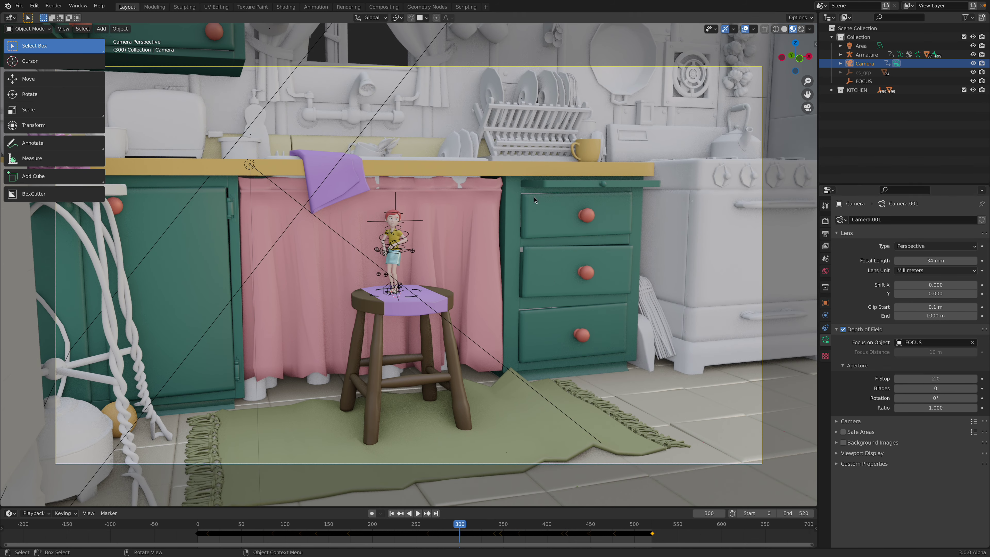
{"action": "left_click", "coordinate": [930, 378]}
{"action": "type", "text": "0.05"}
{"action": "key", "text": "Return"}
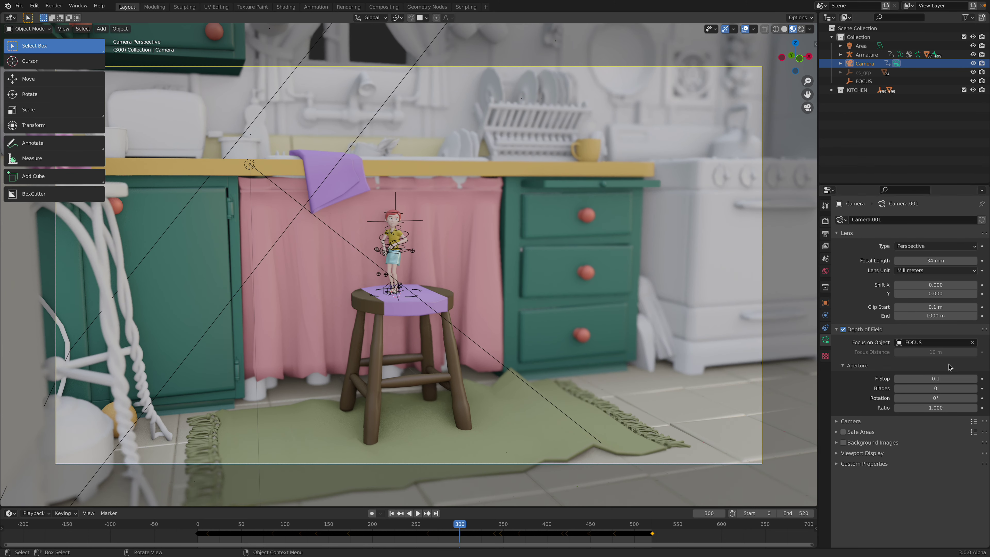
Preview in Rendered shading with overlays hidden and switch the render engine to Cycles.
{"action": "left_click", "coordinate": [801, 30]}
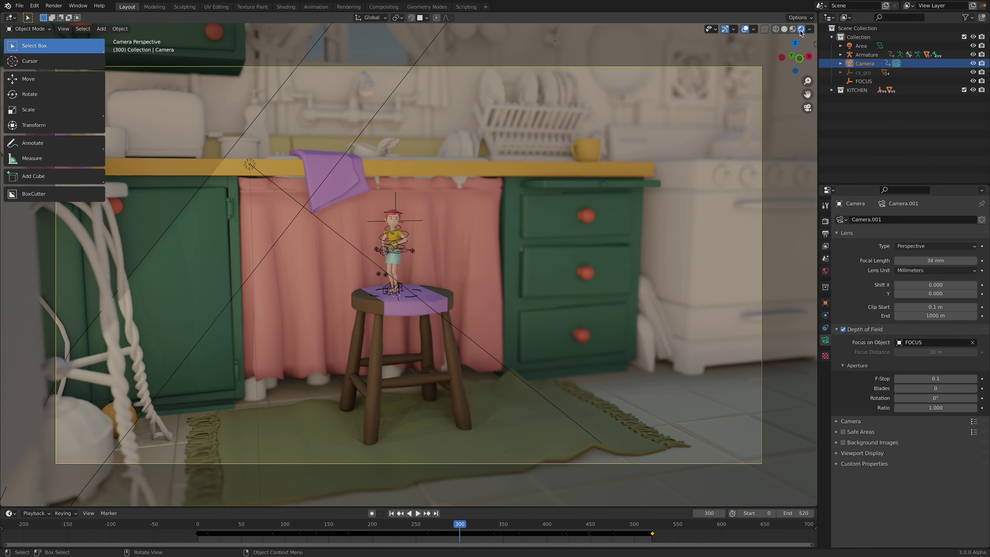
{"action": "left_click", "coordinate": [745, 29]}
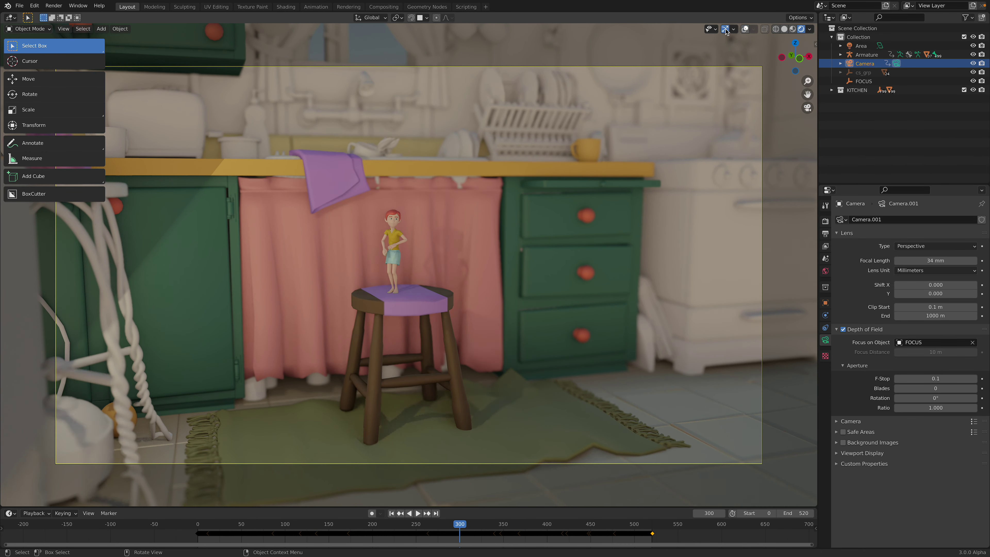
{"action": "left_click", "coordinate": [826, 221]}
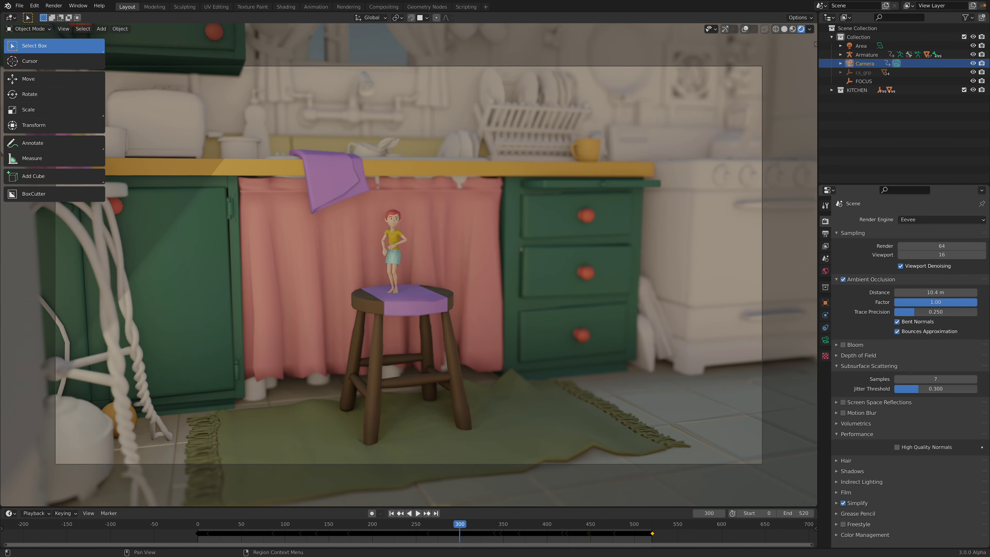
{"action": "left_click", "coordinate": [915, 220]}
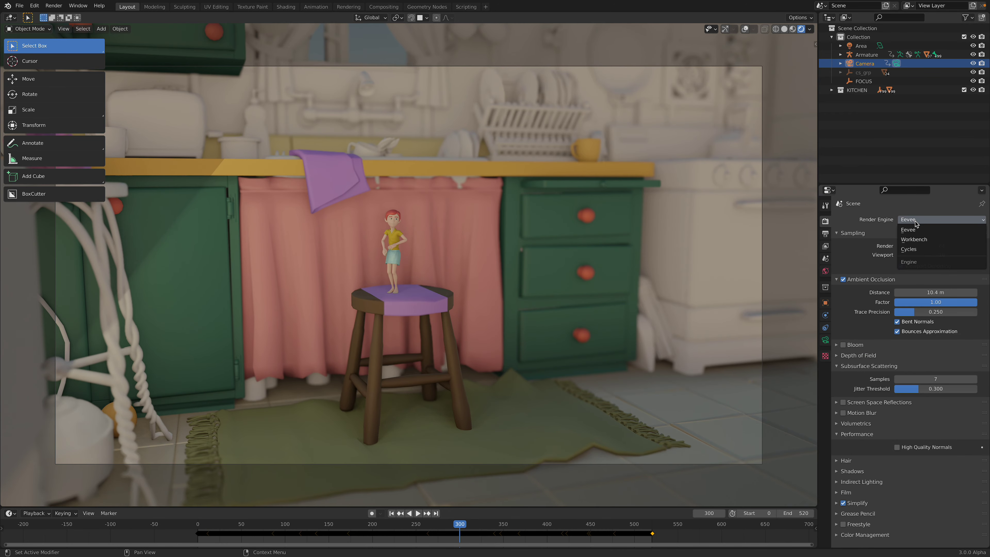
{"action": "left_click", "coordinate": [908, 249]}
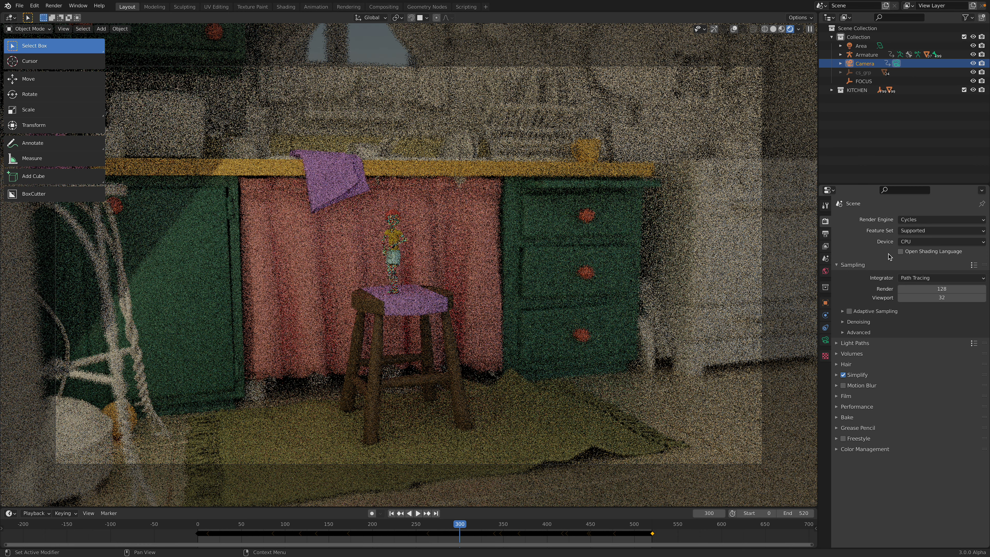
Enable Viewport denoising under Sampling > Denoising.
{"action": "left_click", "coordinate": [848, 322]}
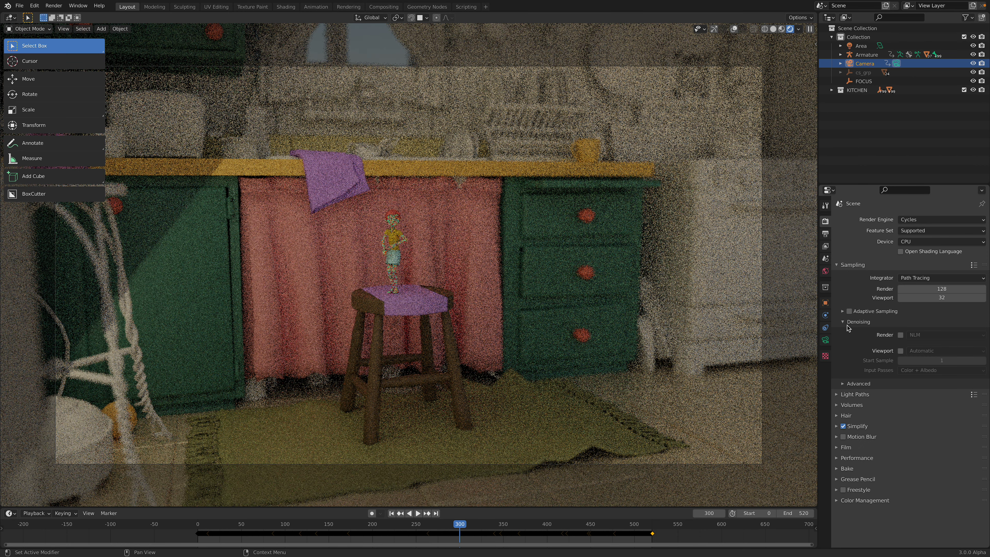
{"action": "left_click", "coordinate": [900, 351]}
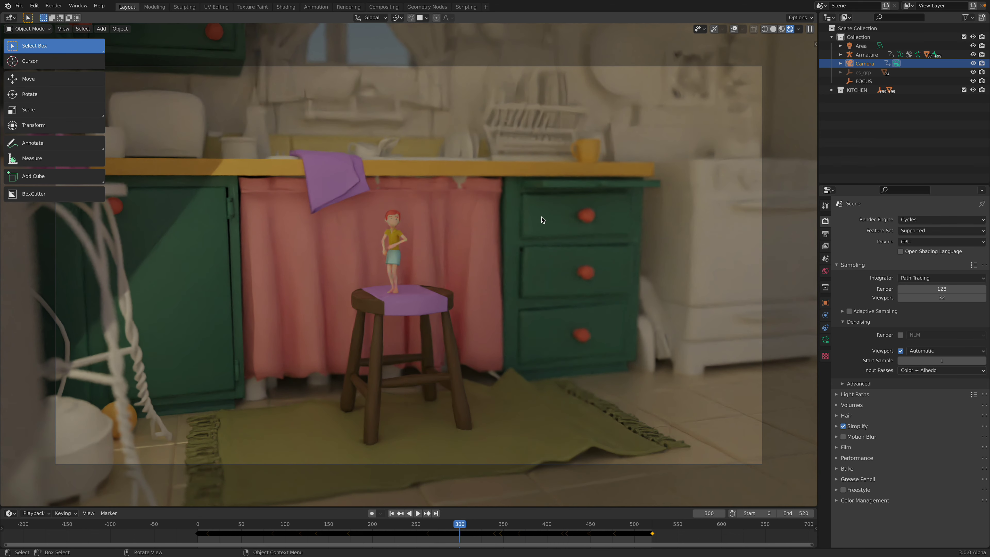
{"action": "left_click", "coordinate": [913, 220]}
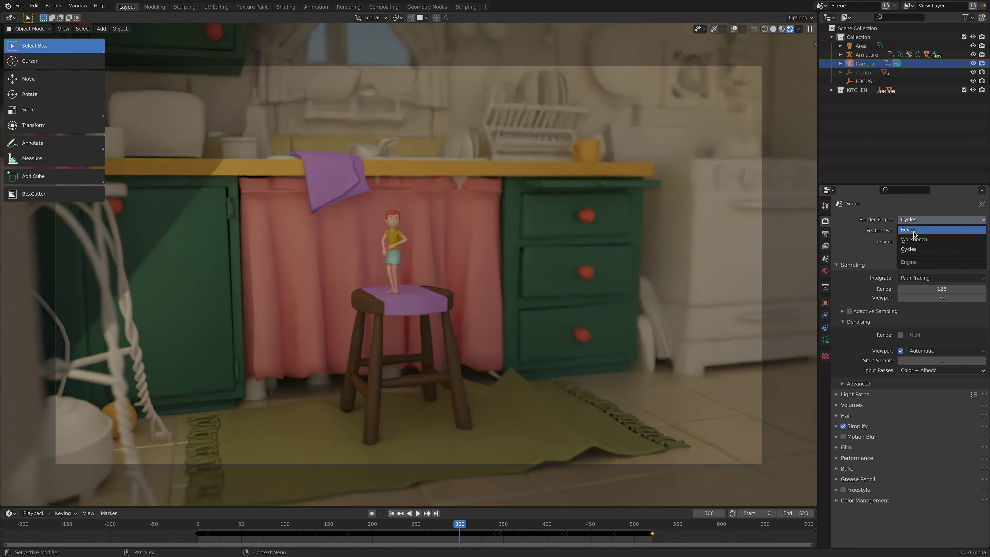
Switch back to Eevee, play the animation, park it at frame 281, and select the Area light.
{"action": "left_click", "coordinate": [914, 231]}
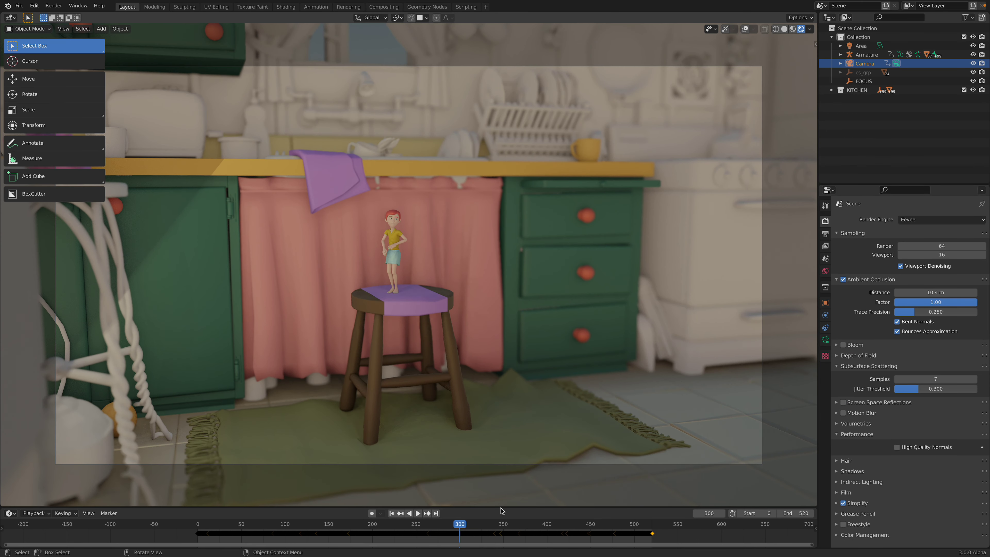
{"action": "left_click_drag", "start_coordinate": [547, 527], "coordinate": [600, 528]}
{"action": "key", "text": "space"}
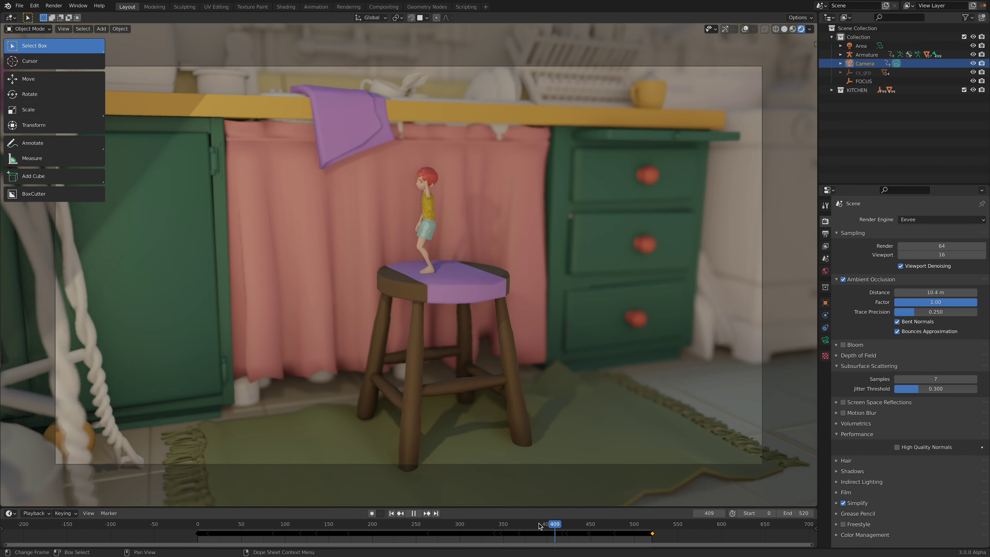
{"action": "left_click_drag", "start_coordinate": [481, 527], "coordinate": [405, 528]}
{"action": "key", "text": "space"}
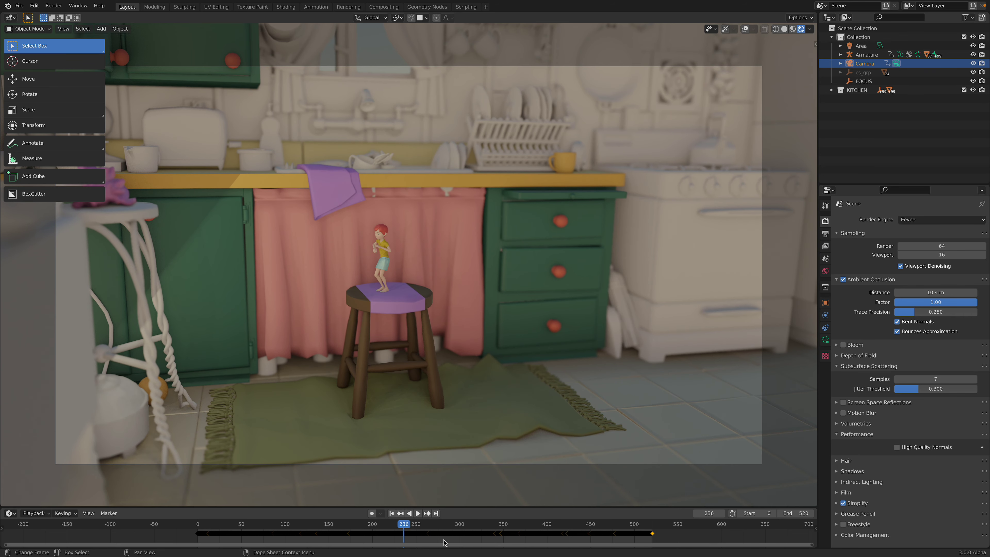
{"action": "left_click", "coordinate": [444, 526]}
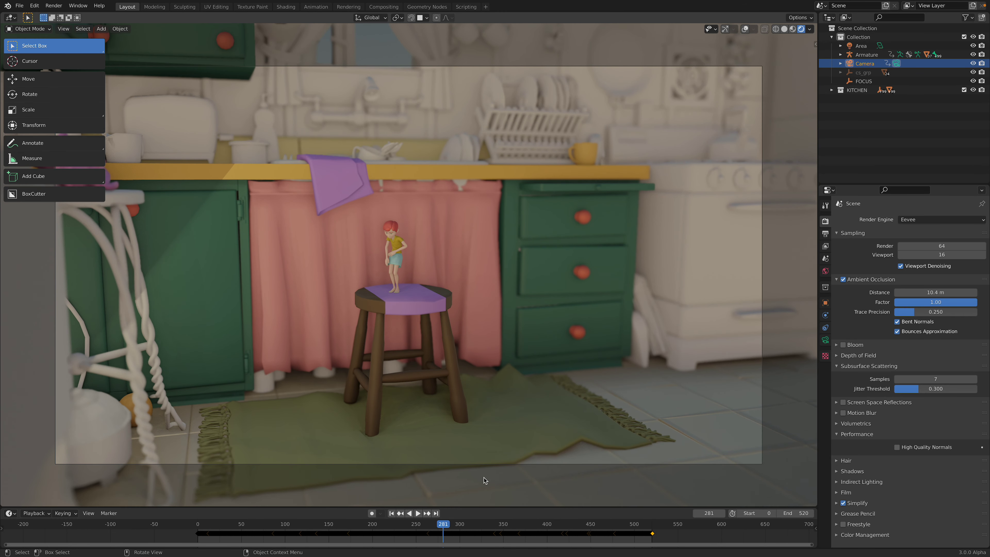
{"action": "left_click", "coordinate": [863, 47]}
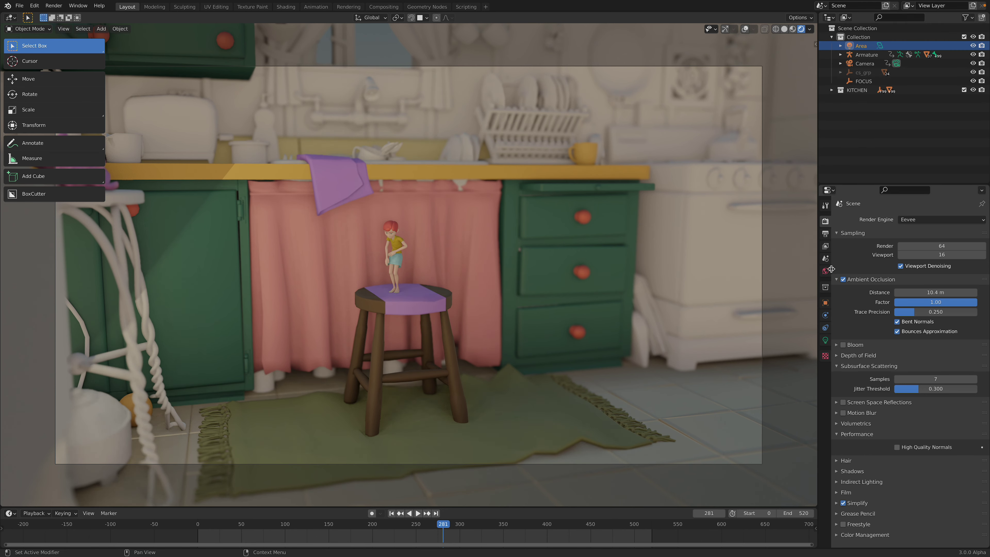
Change the Area light colour to yellow-green on the colour wheel.
{"action": "left_click", "coordinate": [825, 340]}
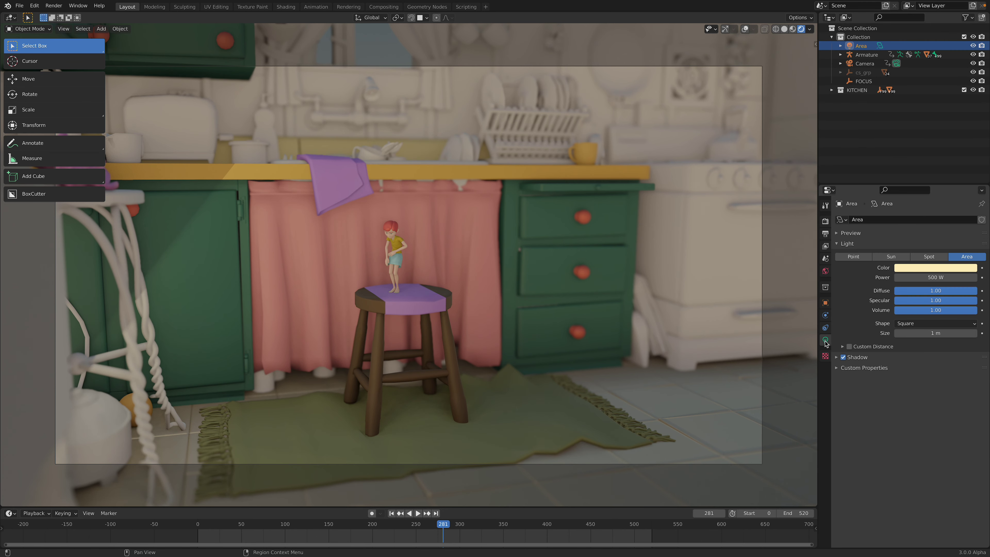
{"action": "left_click", "coordinate": [931, 268]}
{"action": "left_click", "coordinate": [911, 209]}
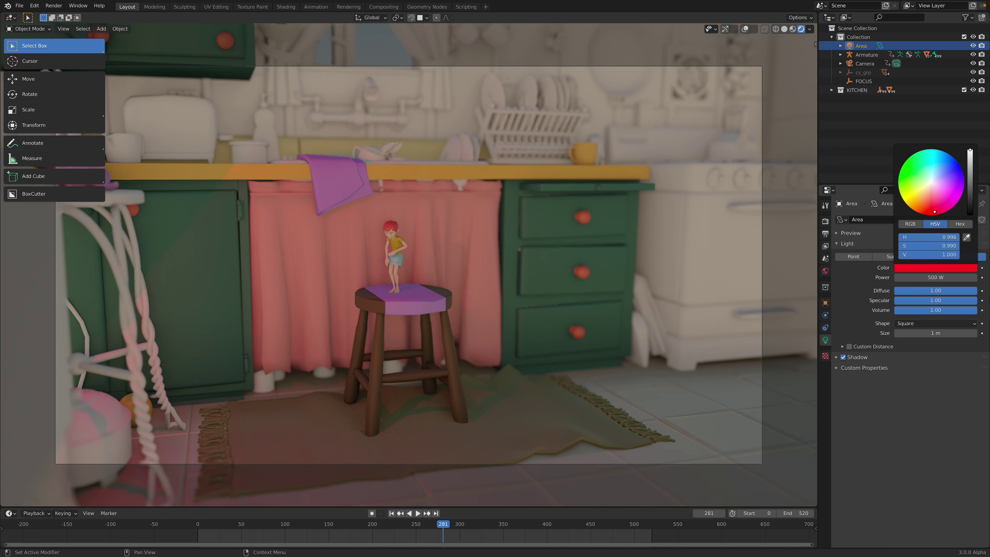
{"action": "mouse_move", "coordinate": [912, 209]}
{"action": "left_mouse_down"}
{"action": "mouse_move", "coordinate": [901, 196]}
{"action": "mouse_move", "coordinate": [909, 160]}
{"action": "mouse_move", "coordinate": [903, 201]}
{"action": "left_mouse_up"}
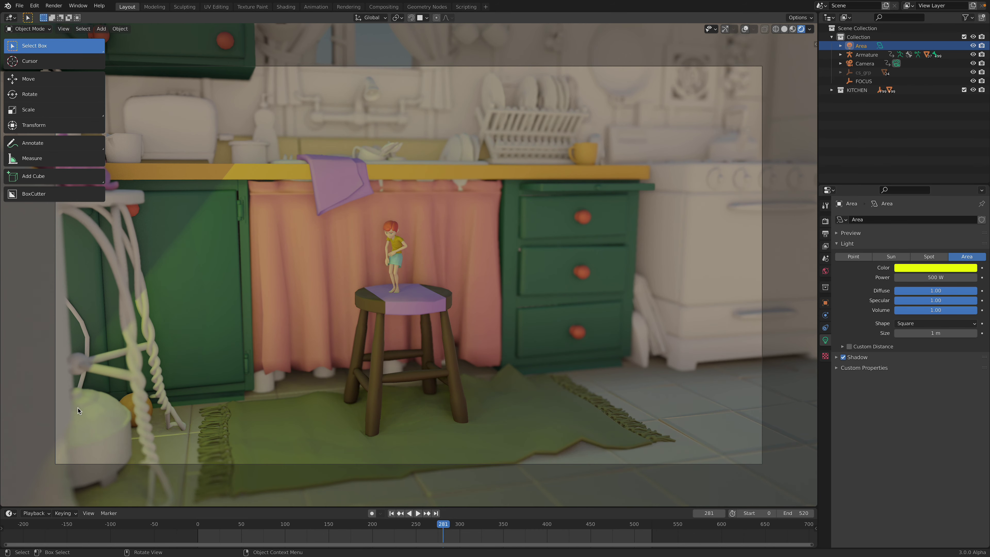
Play the animation, stop it at frame 162, and switch to Solid shading.
{"action": "key", "text": "space"}
{"action": "left_click_drag", "start_coordinate": [573, 523], "coordinate": [425, 349]}
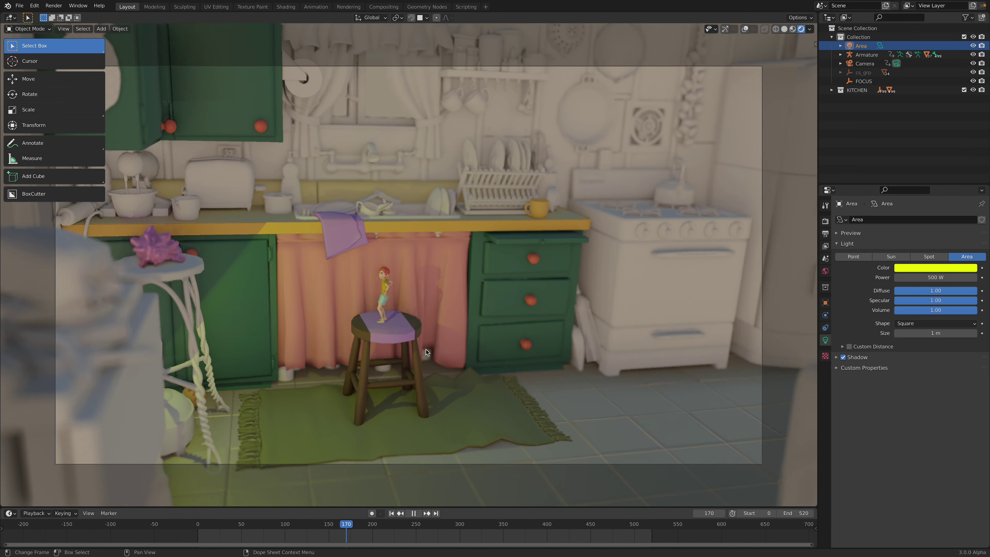
{"action": "key", "text": "space"}
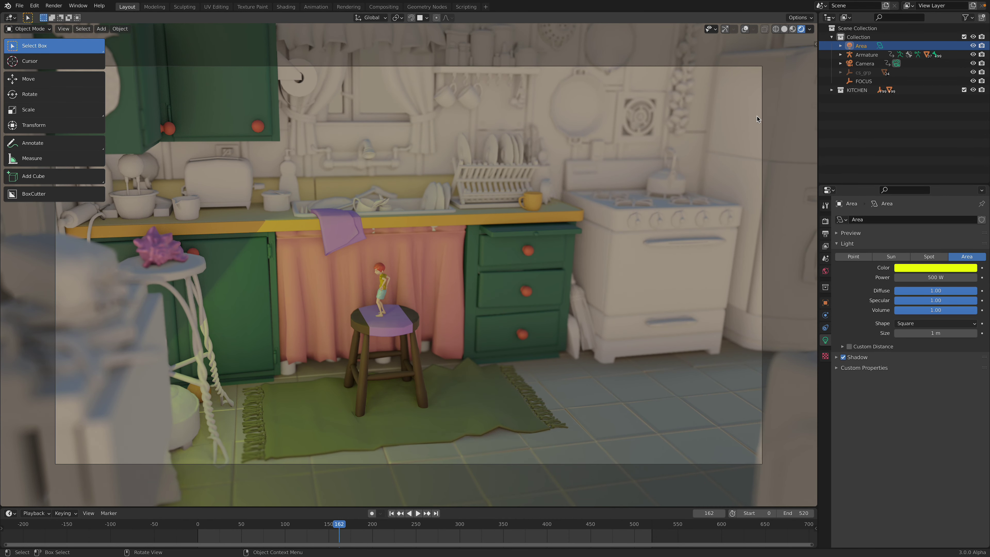
{"action": "left_click", "coordinate": [785, 31]}
Zoom and orbit around the solid-shaded kitchen to a lower viewing angle.
{"action": "middle_click_drag", "start_coordinate": [550, 246], "coordinate": [507, 261]}
{"action": "scroll", "coordinate": [505, 262], "scroll_direction": "down", "scroll_amount": 7}
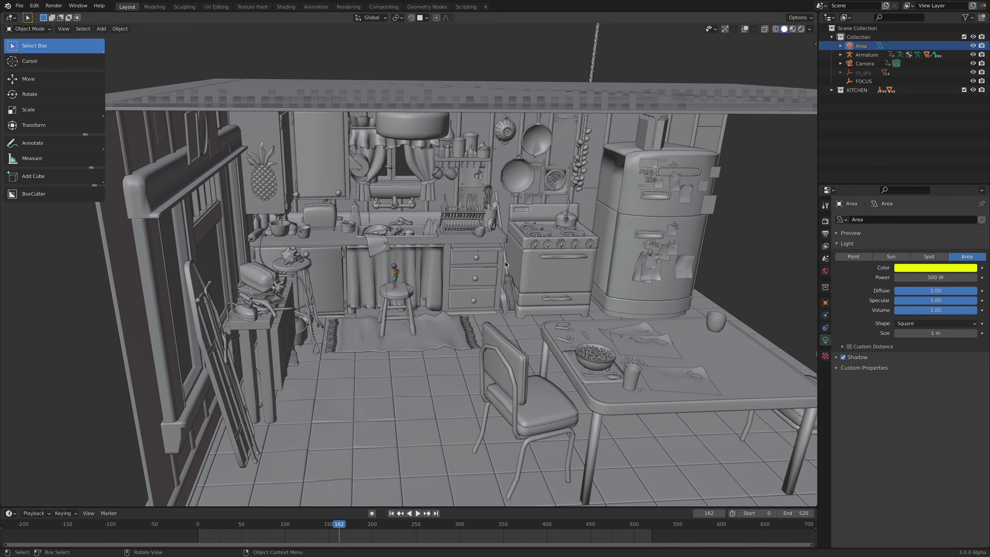
{"action": "scroll", "coordinate": [502, 261], "scroll_direction": "down", "scroll_amount": 2}
{"action": "scroll", "coordinate": [504, 253], "scroll_direction": "up", "scroll_amount": 10}
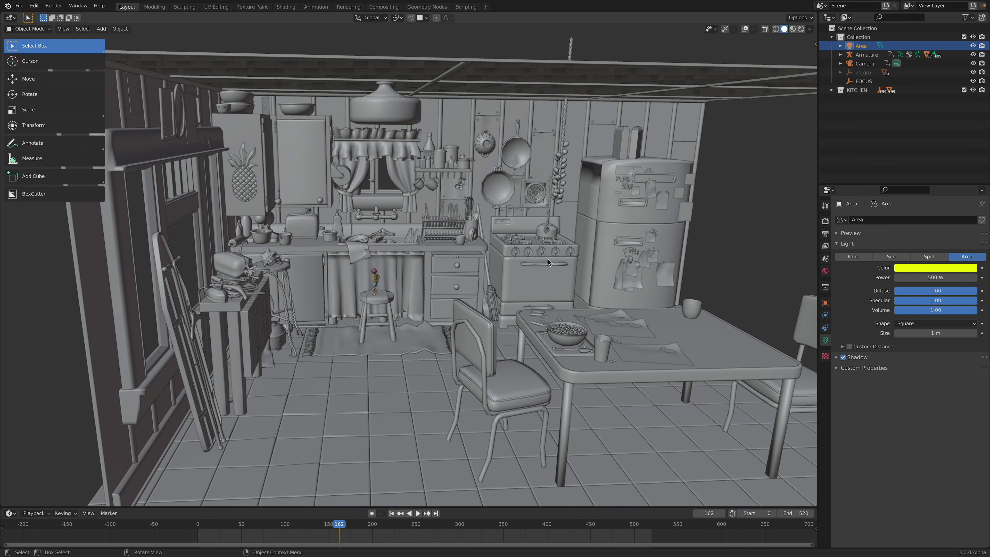
{"action": "middle_click_drag", "start_coordinate": [406, 268], "coordinate": [416, 240]}
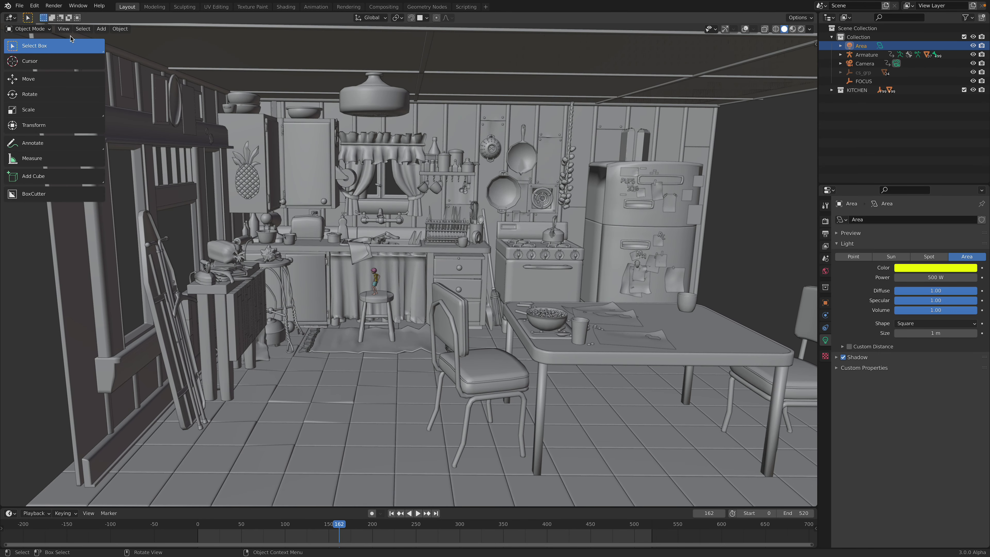
Open and close the splash screen, browse the File menu, and zoom out to the whole room.
{"action": "left_click", "coordinate": [7, 5]}
{"action": "left_click", "coordinate": [57, 21]}
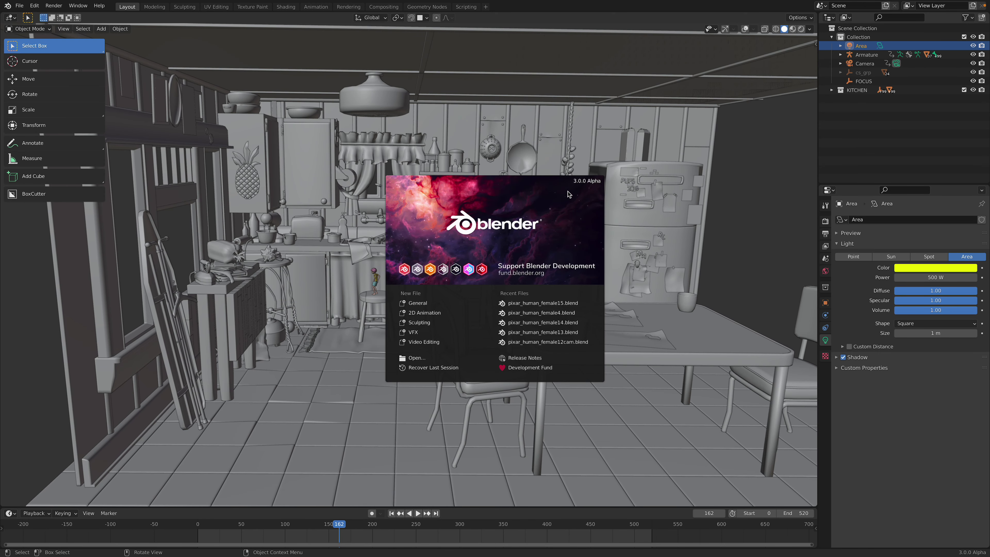
{"action": "left_click", "coordinate": [38, 253]}
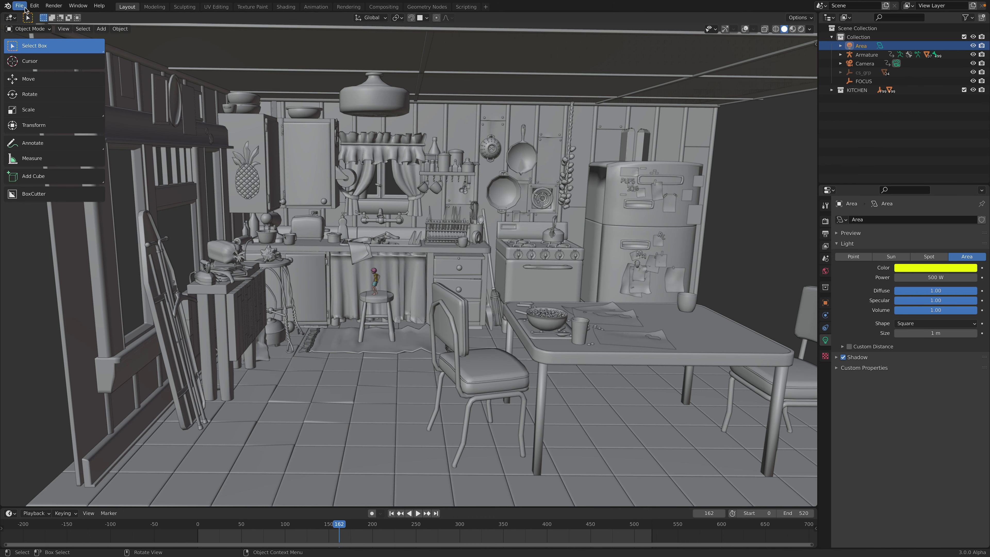
{"action": "left_click", "coordinate": [19, 5]}
{"action": "mouse_move", "coordinate": [46, 115]}
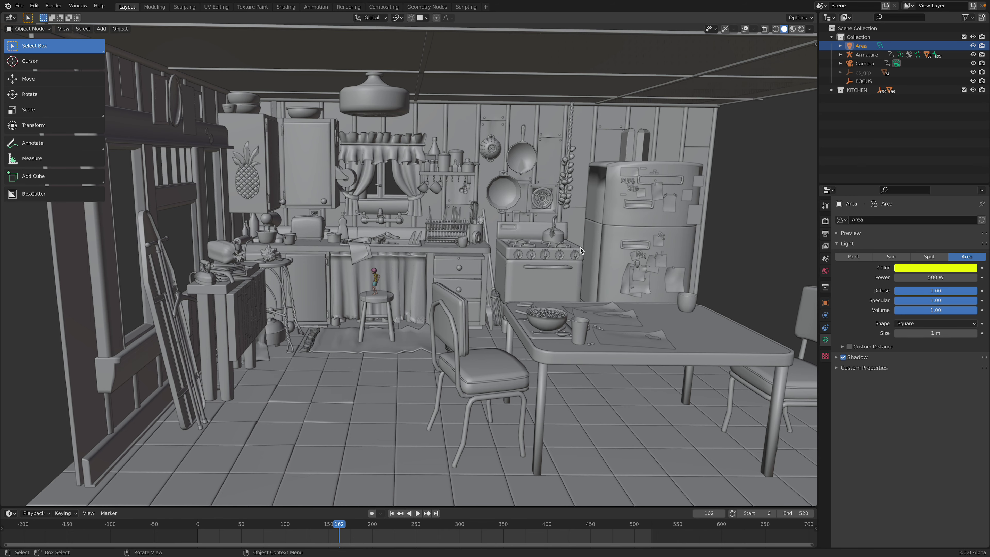
{"action": "middle_click_drag", "start_coordinate": [440, 223], "coordinate": [434, 252]}
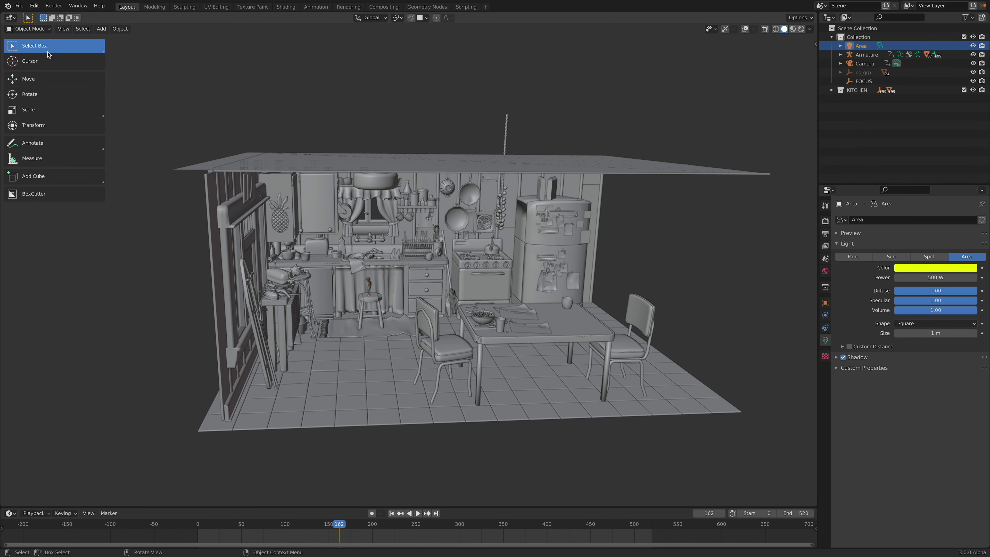
Import bottle.usd via File > Import > Universal Scene Description.
{"action": "left_click", "coordinate": [16, 6]}
{"action": "mouse_move", "coordinate": [82, 124]}
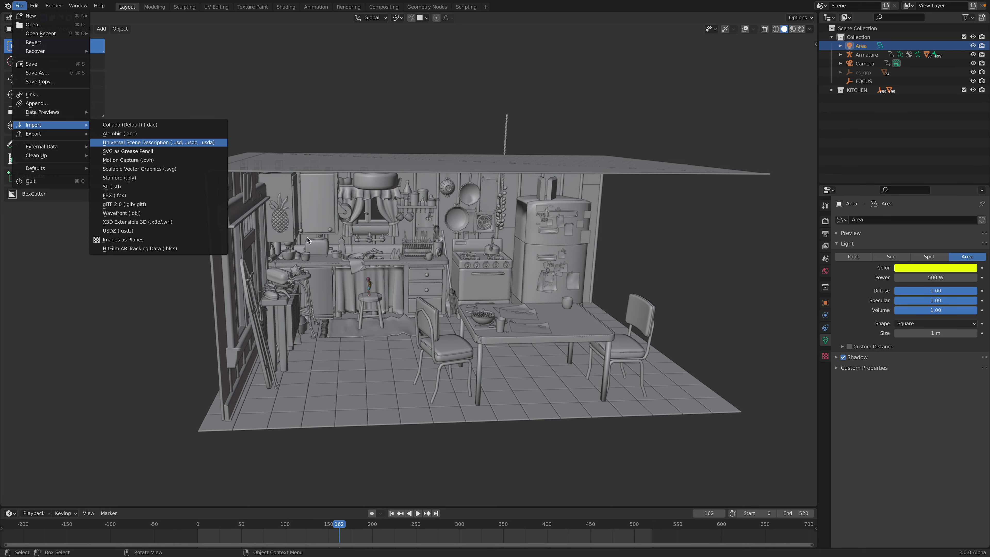
{"action": "left_click", "coordinate": [128, 143]}
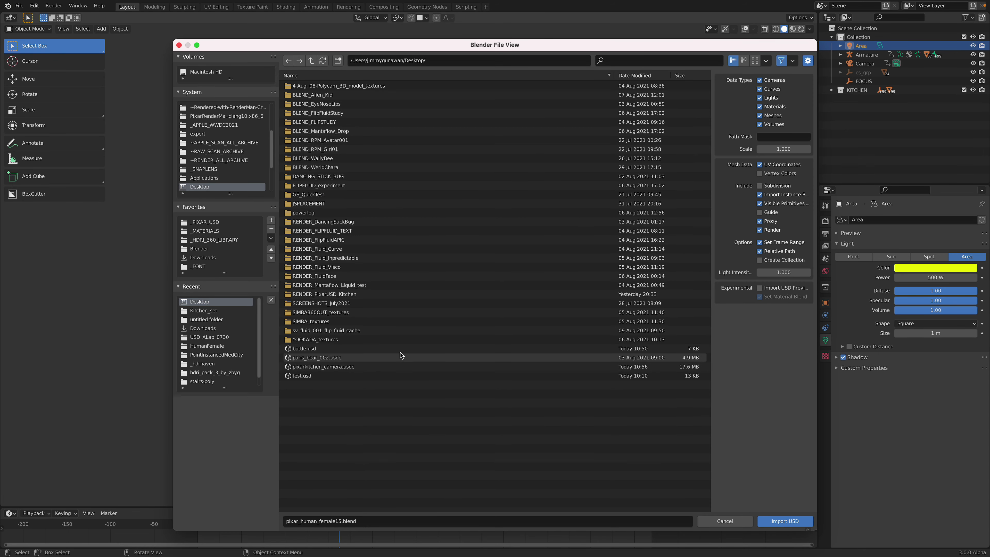
{"action": "left_click", "coordinate": [350, 348]}
{"action": "double_click", "coordinate": [346, 349]}
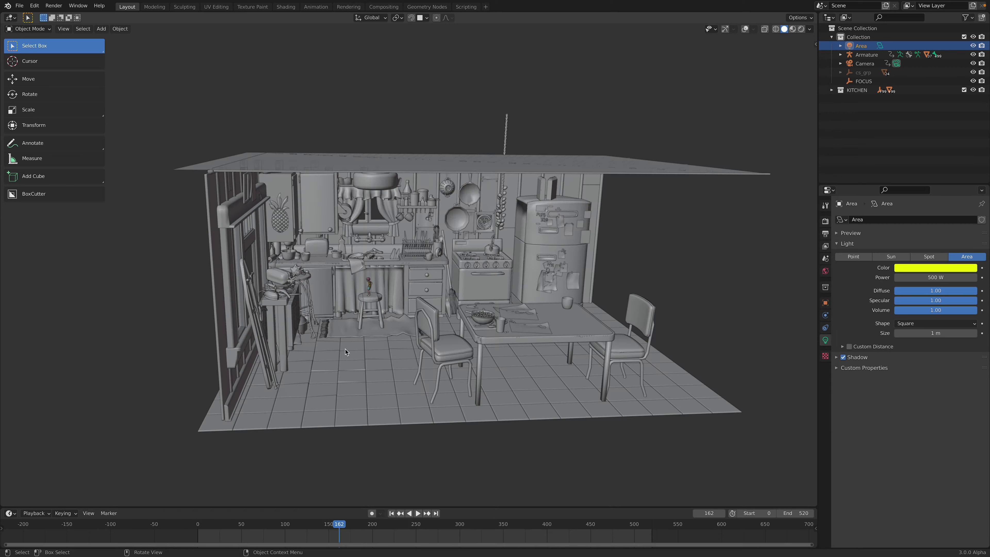
Select BottleMedium.006 and move it onto the floor to the right of the kitchen set.
{"action": "left_click", "coordinate": [322, 146]}
{"action": "key", "text": "g"}
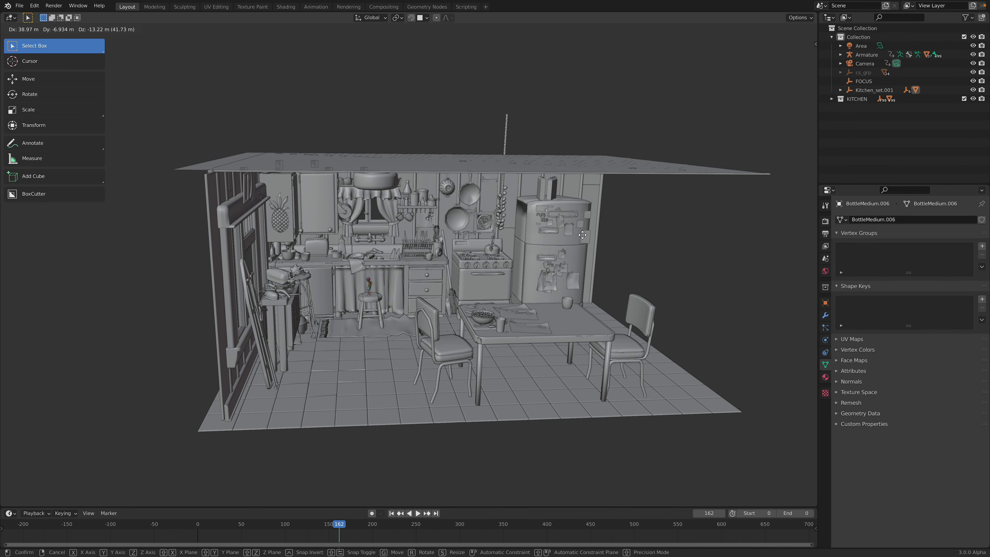
{"action": "left_click", "coordinate": [638, 243]}
{"action": "middle_click_drag", "start_coordinate": [638, 243], "coordinate": [678, 284]}
{"action": "key", "text": "g"}
{"action": "left_click", "coordinate": [460, 269]}
{"action": "key", "text": "g"}
{"action": "left_click", "coordinate": [470, 273]}
{"action": "middle_click_drag", "start_coordinate": [469, 274], "coordinate": [584, 267]}
{"action": "key", "text": "g"}
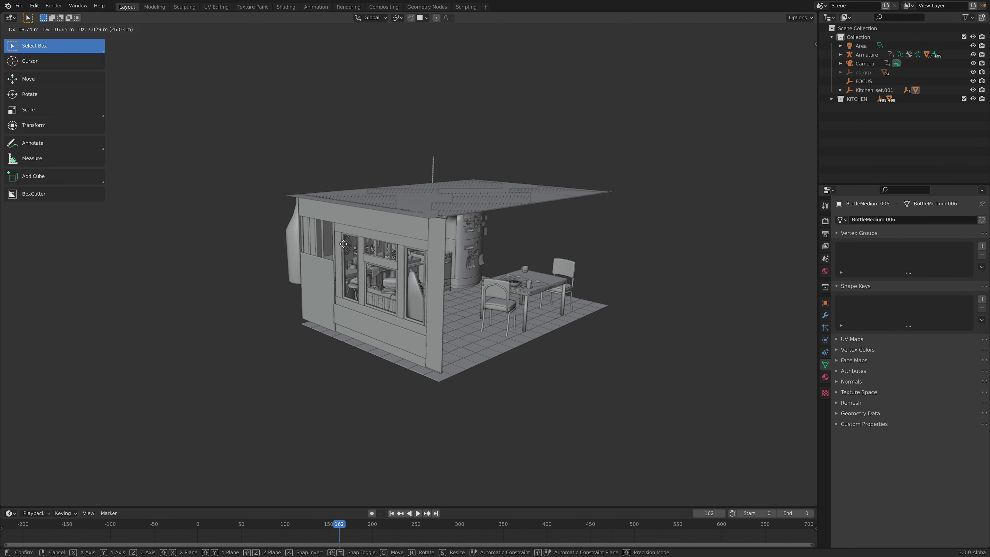
{"action": "left_click", "coordinate": [542, 249]}
{"action": "middle_click_drag", "start_coordinate": [543, 248], "coordinate": [653, 279]}
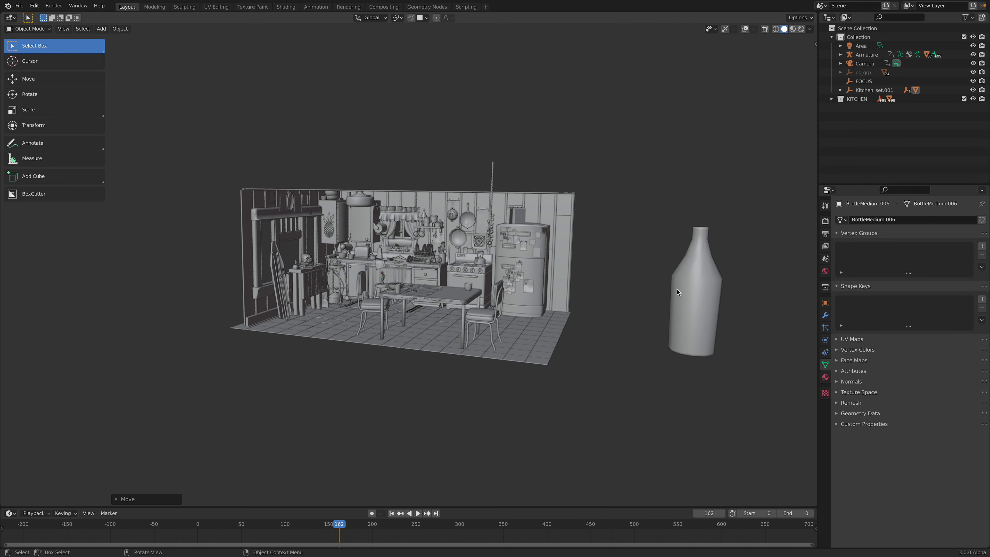
Turn on gizmos and overlays and move the bottle into the kitchen beside the table.
{"action": "left_click", "coordinate": [724, 29]}
{"action": "left_click", "coordinate": [744, 28]}
{"action": "scroll", "coordinate": [646, 305], "scroll_direction": "down", "scroll_amount": 1}
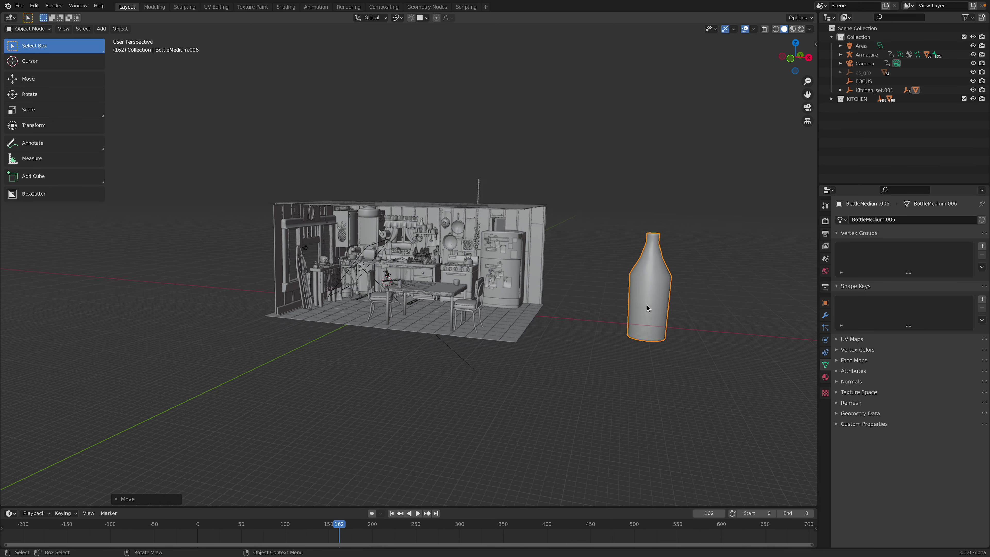
{"action": "middle_click_drag", "start_coordinate": [647, 305], "coordinate": [601, 313]}
{"action": "key", "text": "g"}
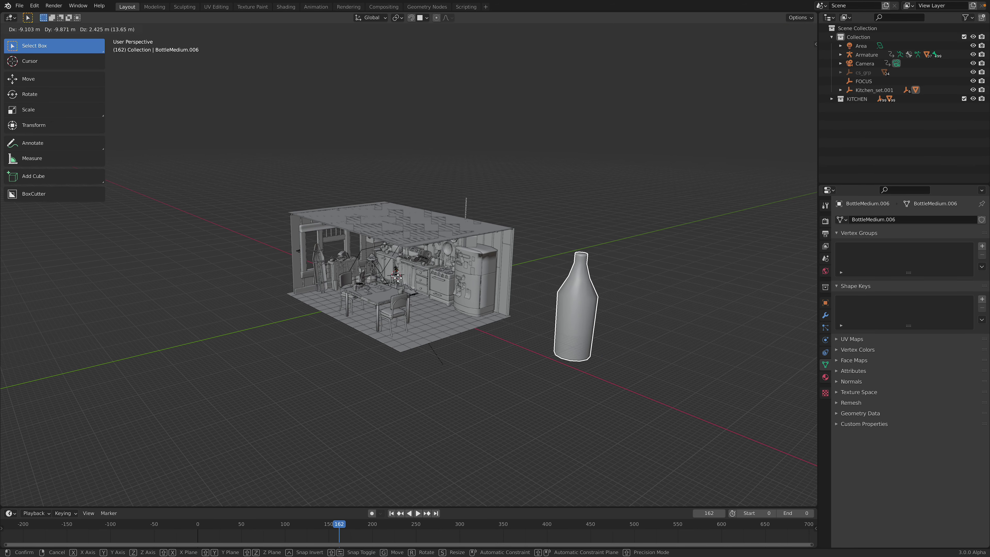
{"action": "left_click", "coordinate": [200, 225]}
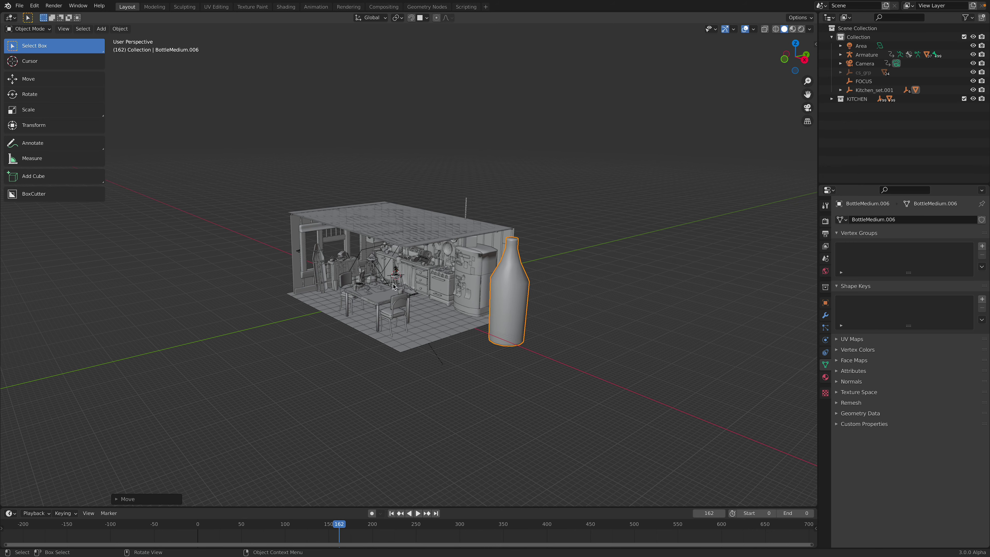
{"action": "key", "text": "g"}
{"action": "left_click", "coordinate": [274, 242]}
{"action": "middle_click_drag", "start_coordinate": [440, 259], "coordinate": [481, 256]}
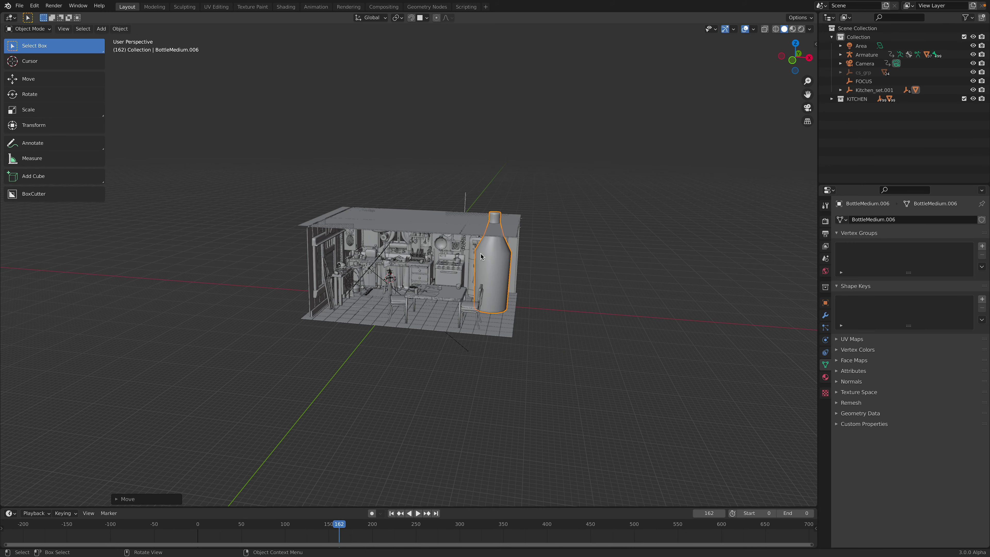
{"action": "scroll", "coordinate": [481, 256], "scroll_direction": "up", "scroll_amount": 4}
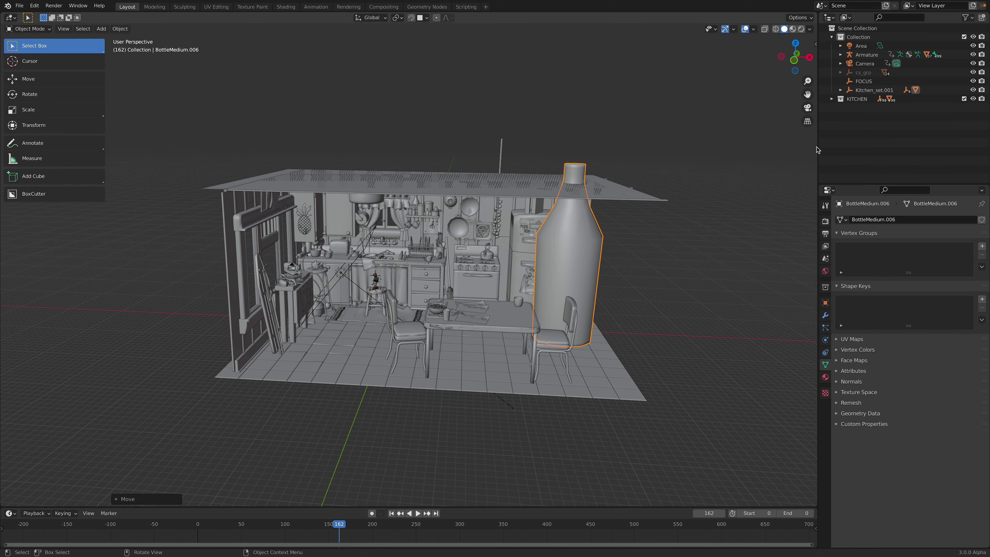
Widen and heighten the Outliner column, then select the toaster on the counter.
{"action": "left_click_drag", "start_coordinate": [817, 150], "coordinate": [730, 160]}
{"action": "left_click_drag", "start_coordinate": [777, 183], "coordinate": [777, 244]}
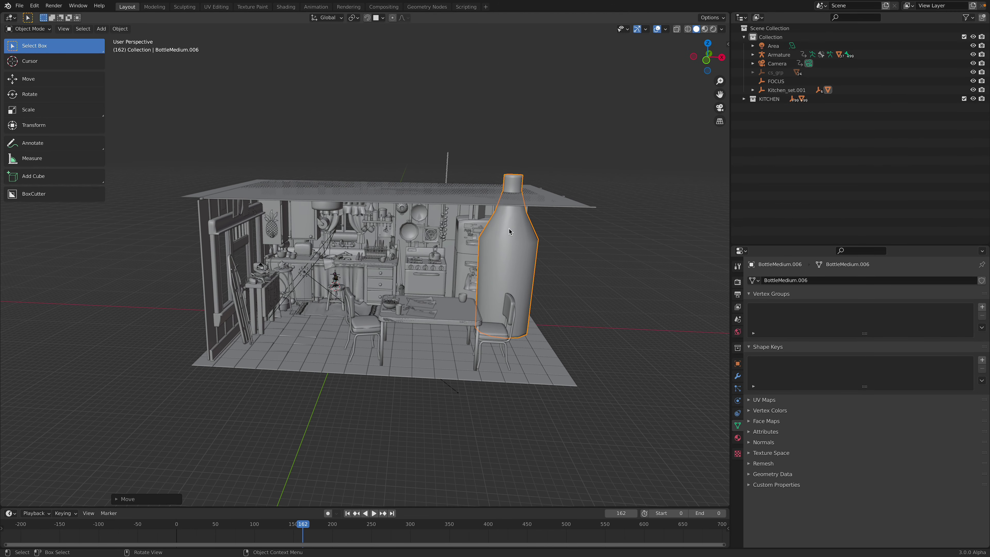
{"action": "scroll", "coordinate": [369, 266], "scroll_direction": "up", "scroll_amount": 4}
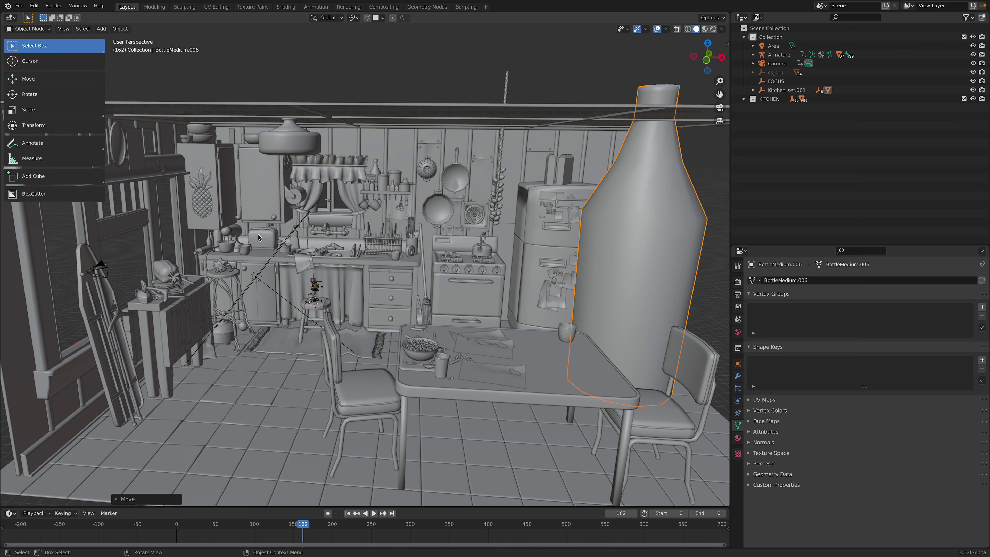
{"action": "left_click", "coordinate": [273, 236]}
{"action": "middle_click_drag", "start_coordinate": [305, 235], "coordinate": [302, 231]}
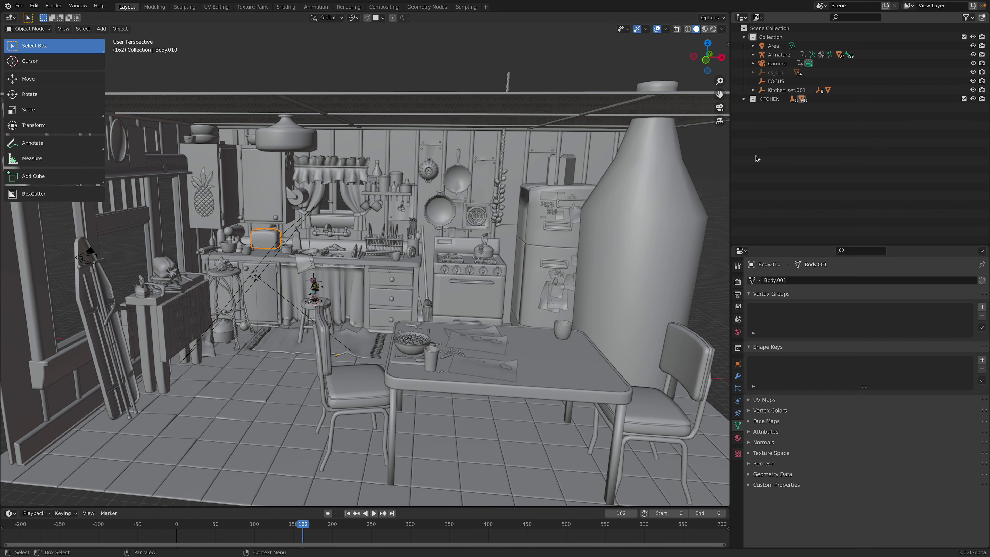
Locate Toaster_1 in the Outliner, then reveal the left chair ChairB_2 with Show Active.
{"action": "key", "text": "KP_Decimal"}
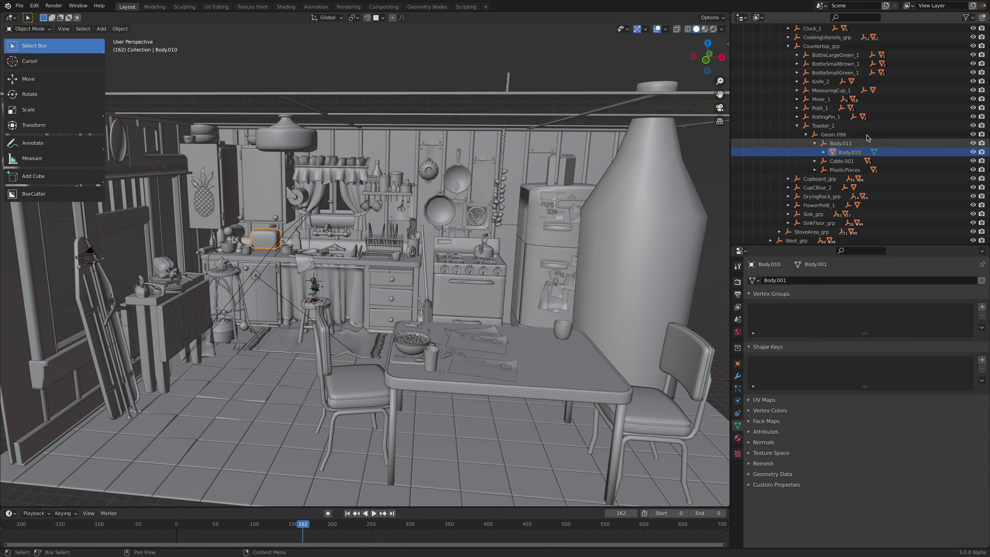
{"action": "left_click", "coordinate": [830, 126]}
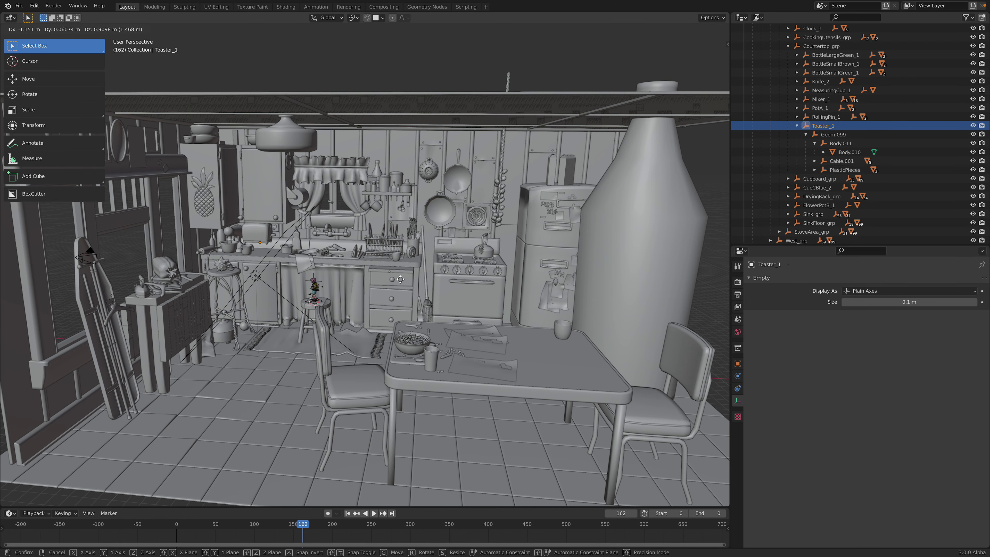
{"action": "middle_click_drag", "start_coordinate": [410, 277], "coordinate": [379, 369]}
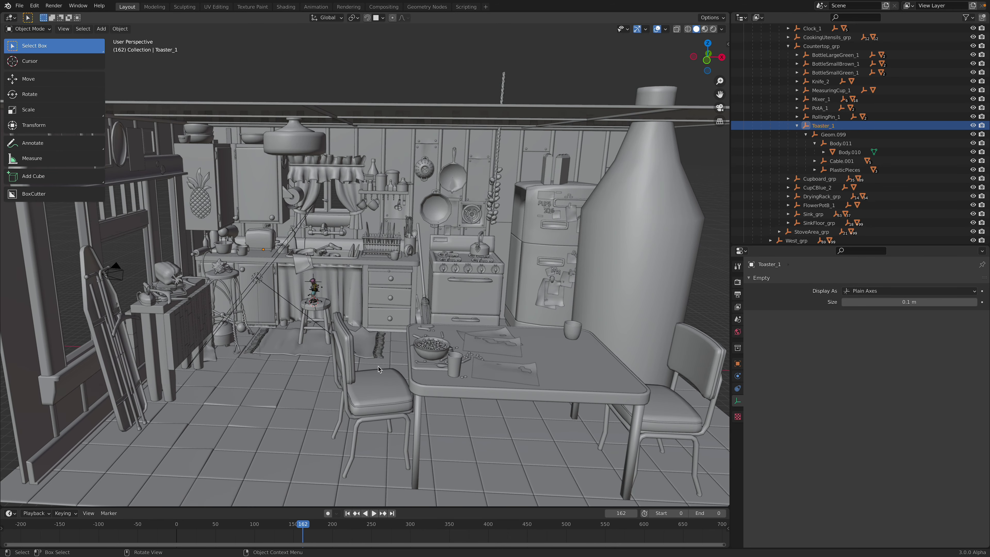
{"action": "left_click", "coordinate": [379, 387]}
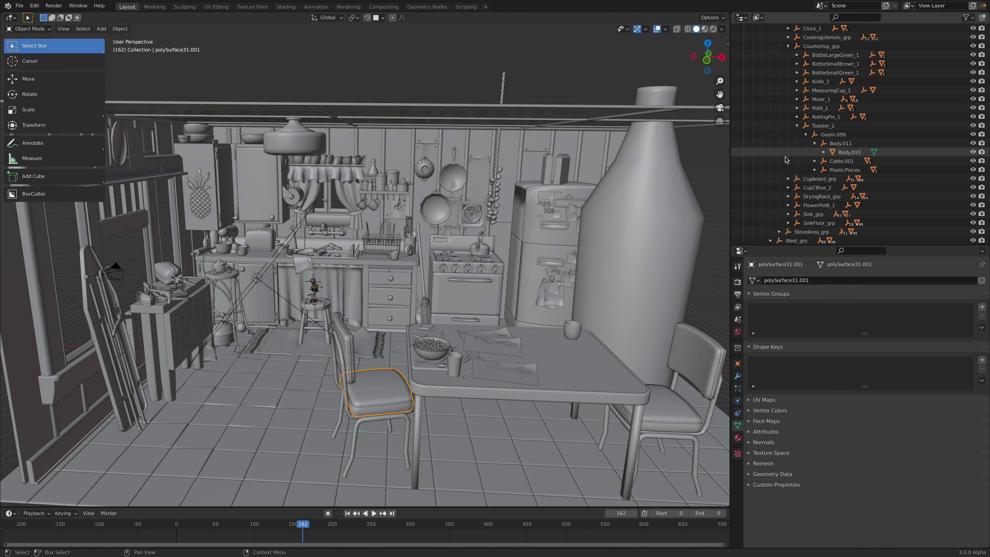
{"action": "key", "text": "KP_Decimal"}
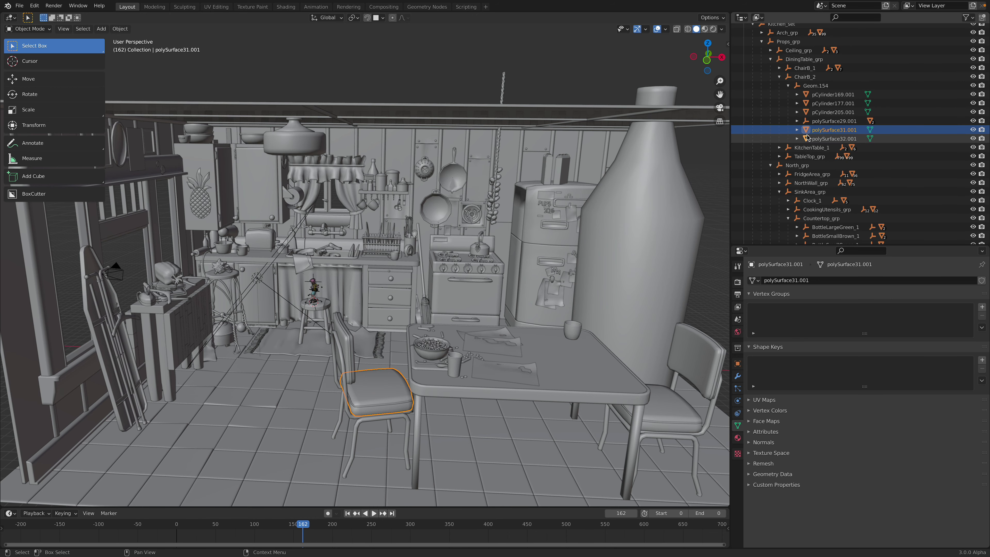
{"action": "left_click", "coordinate": [809, 85]}
Slide ChairB_2 and ChairB_1 toward the table, constraining ChairB_1 to the X axis.
{"action": "left_click", "coordinate": [805, 77]}
{"action": "key", "text": "g"}
{"action": "key", "text": "shift+z"}
{"action": "left_click", "coordinate": [434, 320]}
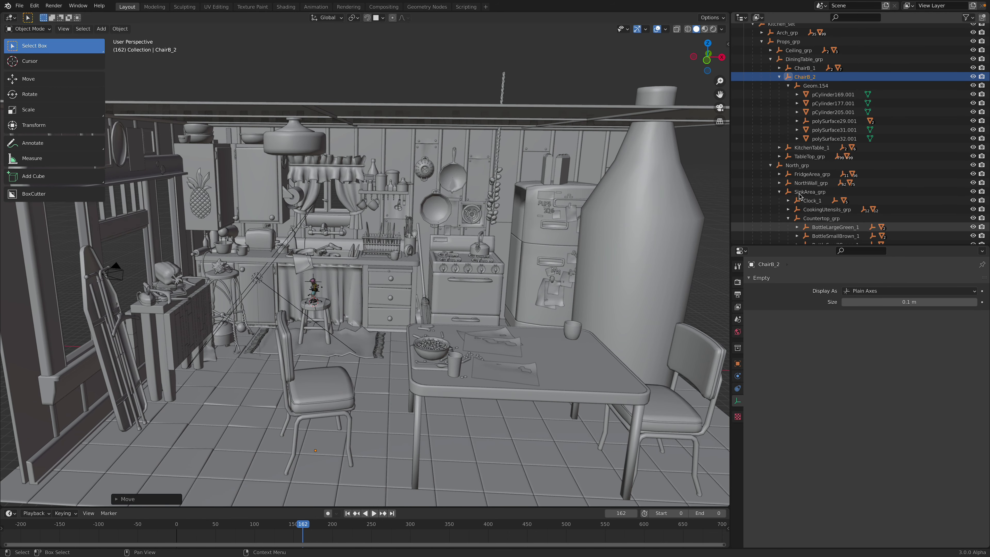
{"action": "left_click", "coordinate": [805, 68]}
{"action": "scroll", "coordinate": [622, 234], "scroll_direction": "down", "scroll_amount": 4}
{"action": "key", "text": "g"}
{"action": "left_click", "coordinate": [499, 335]}
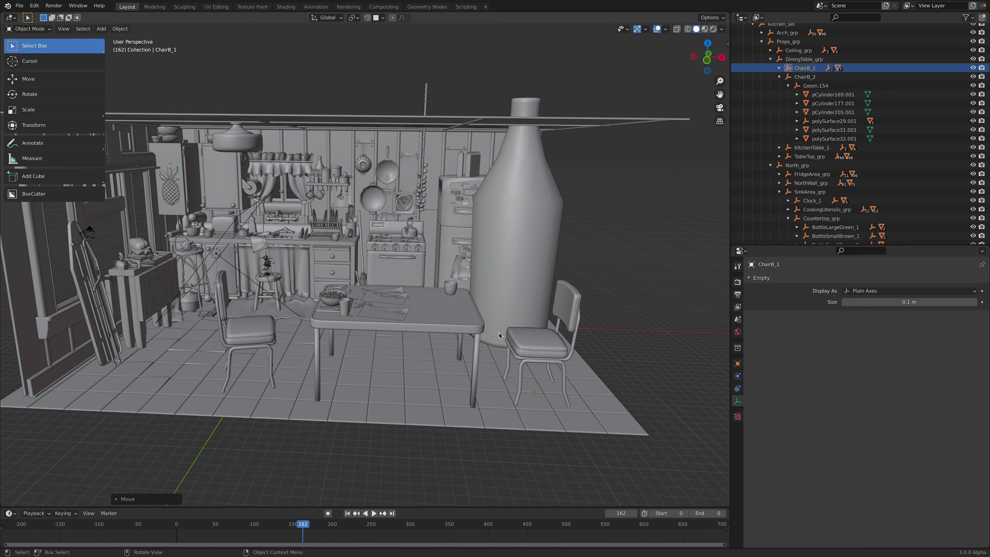
{"action": "middle_click_drag", "start_coordinate": [499, 337], "coordinate": [524, 345]}
{"action": "key", "text": "g"}
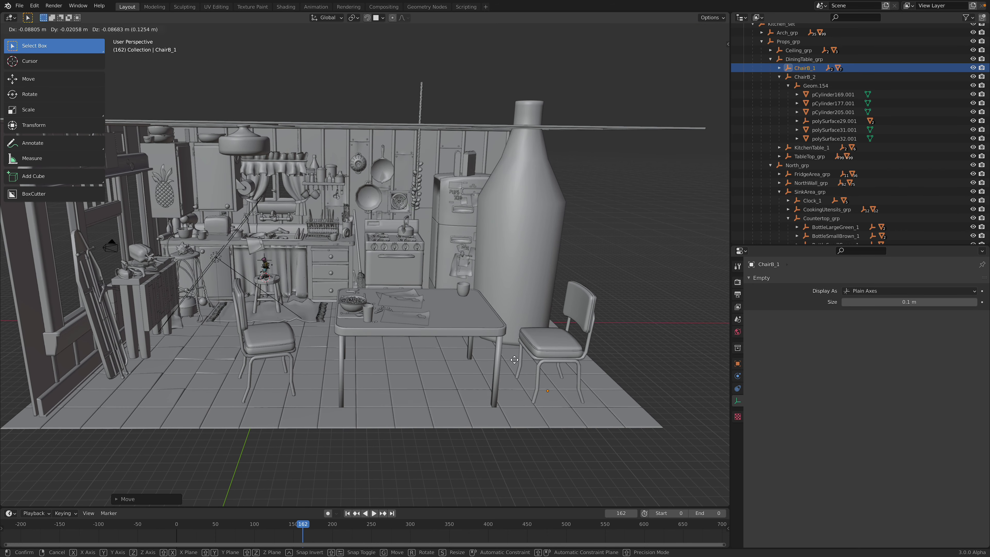
{"action": "key", "text": "x"}
{"action": "left_click", "coordinate": [631, 285]}
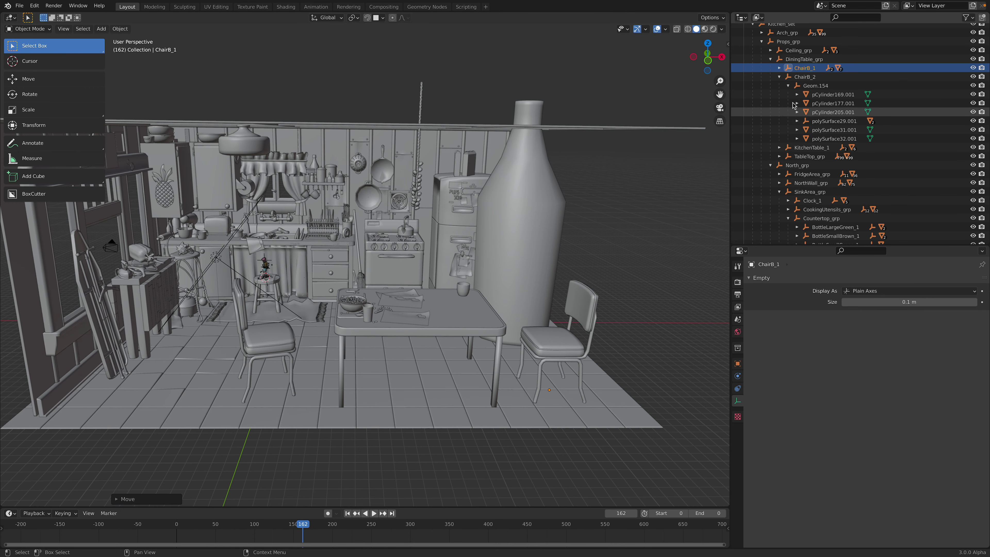
Move ChairB_2 along X near the table and turn both chairs around the Z axis.
{"action": "left_click", "coordinate": [803, 76]}
{"action": "key", "text": "g"}
{"action": "key", "text": "x"}
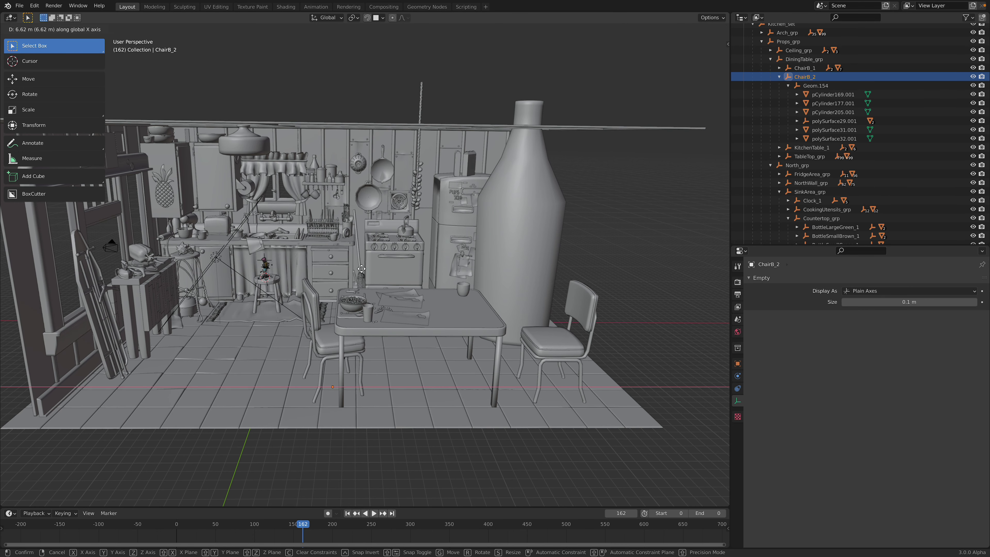
{"action": "left_click", "coordinate": [345, 269]}
{"action": "middle_click_drag", "start_coordinate": [373, 289], "coordinate": [398, 294]}
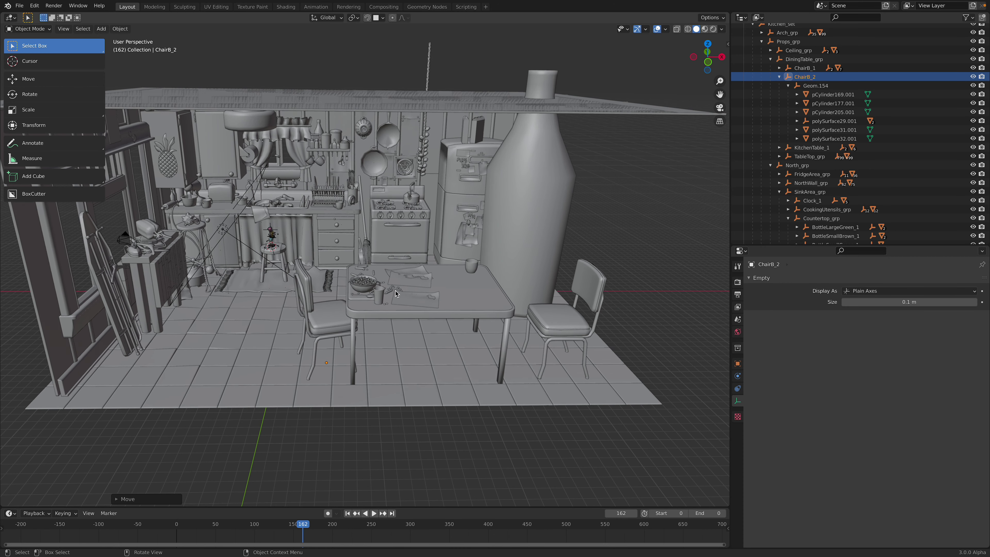
{"action": "key", "text": "r"}
{"action": "key", "text": "z"}
{"action": "key", "text": "z"}
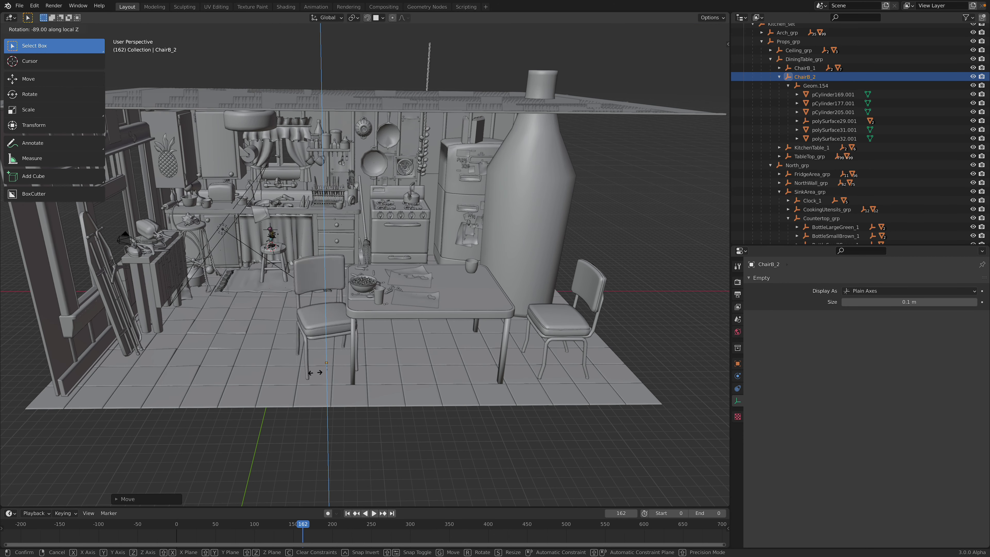
{"action": "left_click", "coordinate": [375, 354]}
{"action": "left_click", "coordinate": [805, 69]}
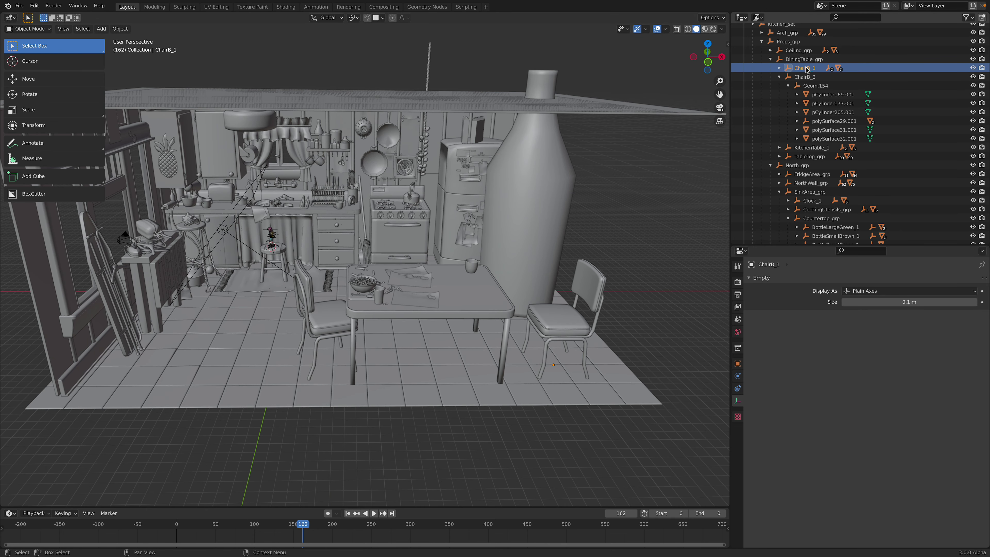
{"action": "key", "text": "r"}
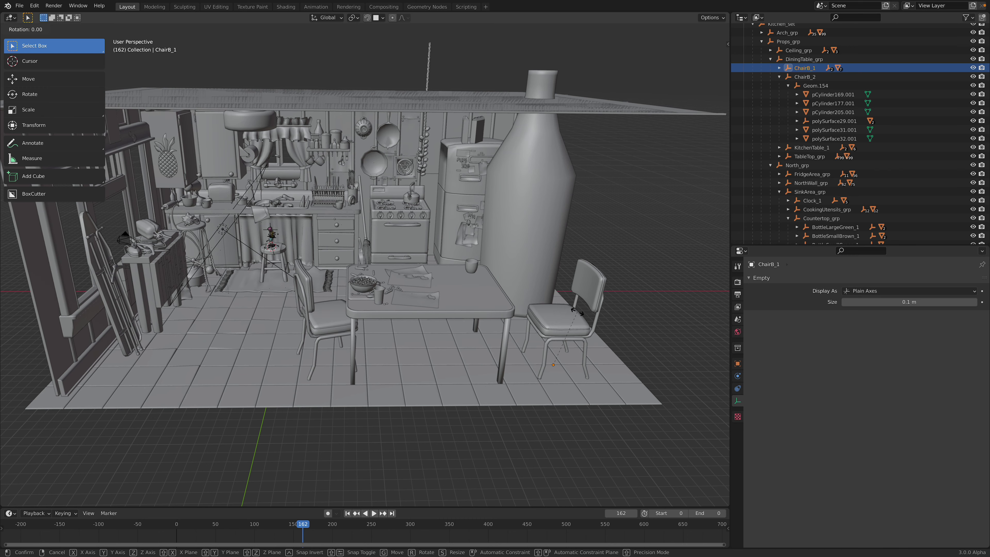
{"action": "key", "text": "z"}
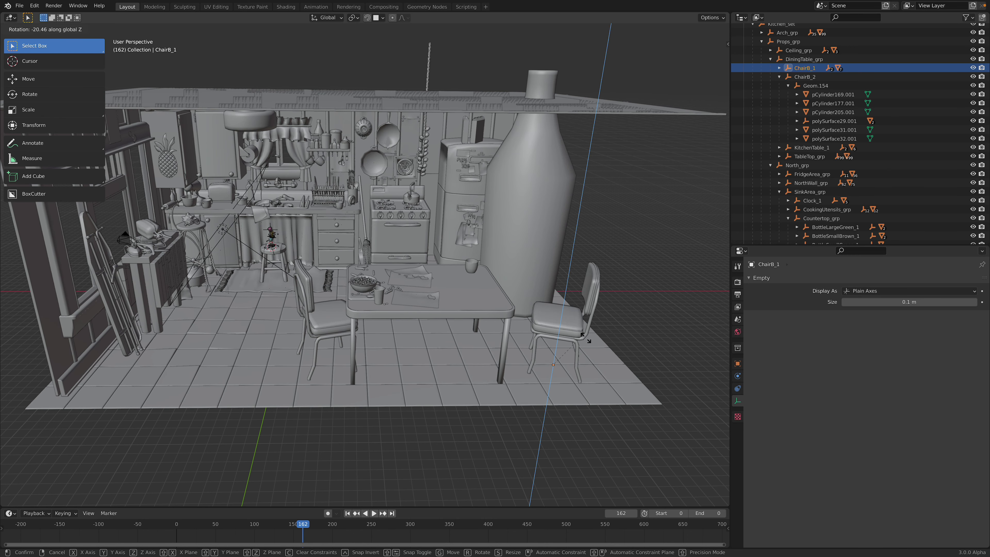
{"action": "left_click", "coordinate": [608, 328]}
{"action": "middle_click_drag", "start_coordinate": [549, 322], "coordinate": [560, 323], "text": "shift"}
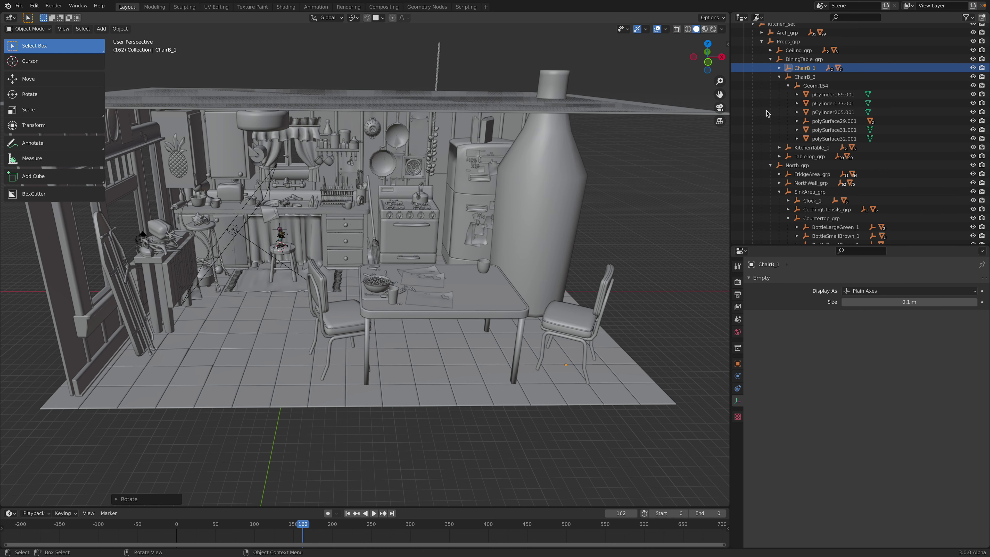
Nudge ChairB_2, freely rotate ChairB_1 to a new angle, and reselect ChairB_2.
{"action": "left_click", "coordinate": [810, 80]}
{"action": "key", "text": "g"}
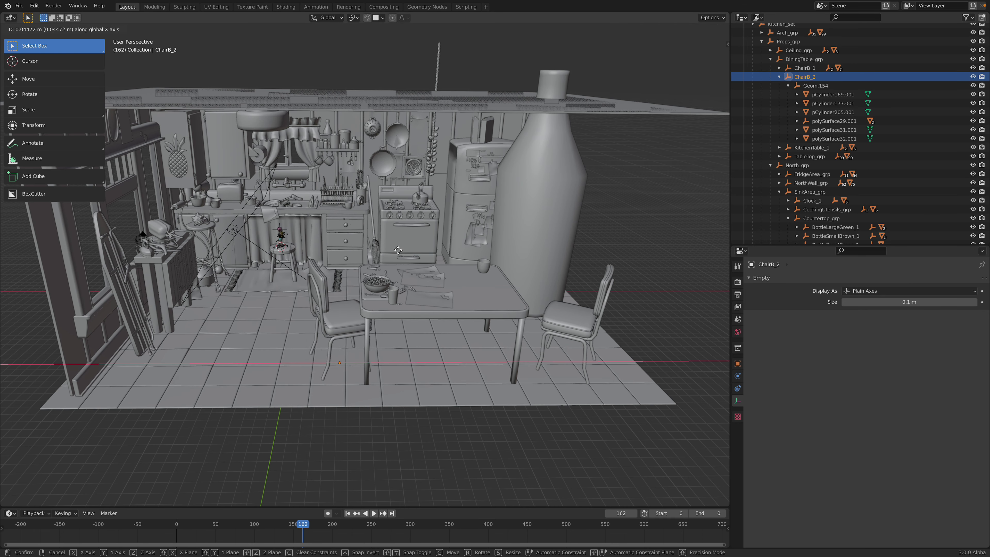
{"action": "left_click", "coordinate": [786, 97]}
{"action": "left_click", "coordinate": [803, 68]}
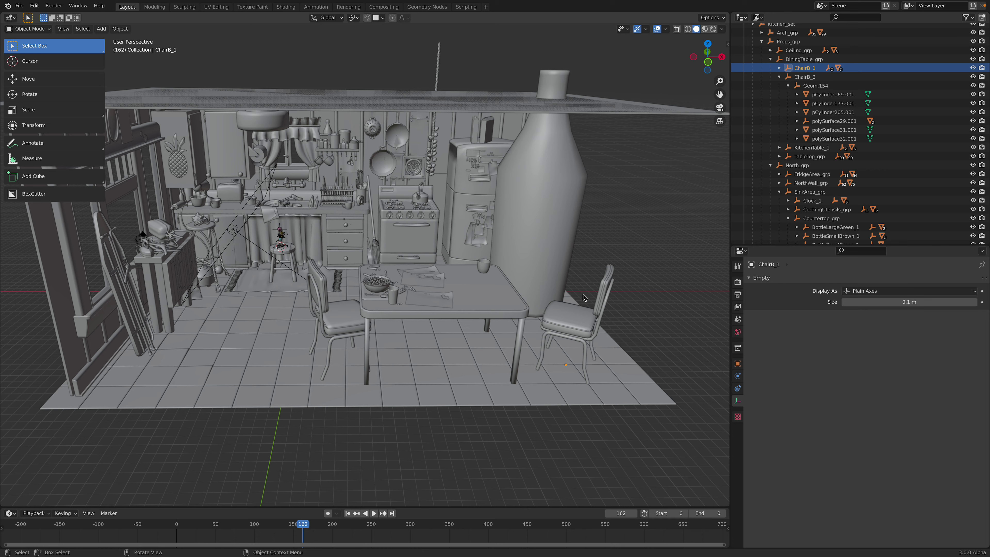
{"action": "key", "text": "r"}
{"action": "key", "text": "r"}
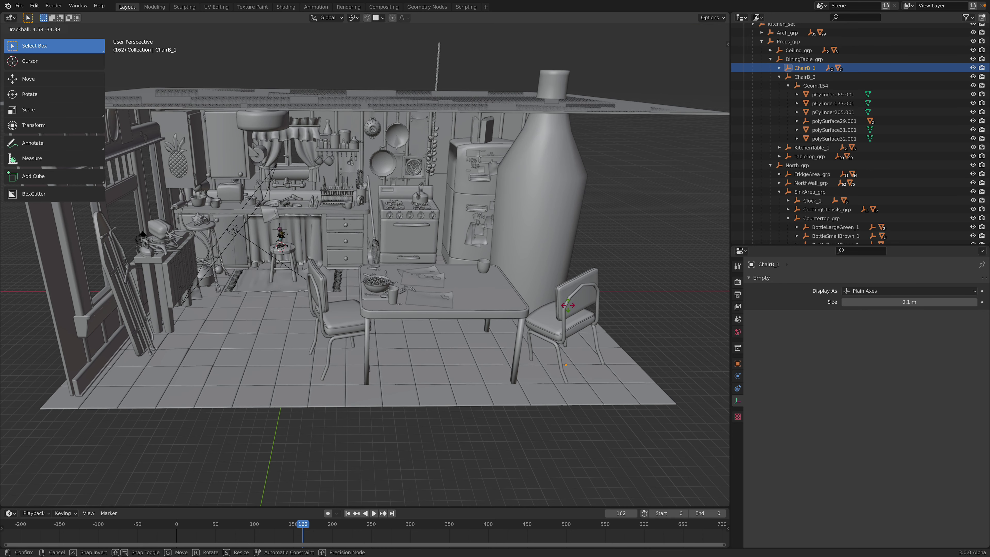
{"action": "left_click", "coordinate": [612, 293]}
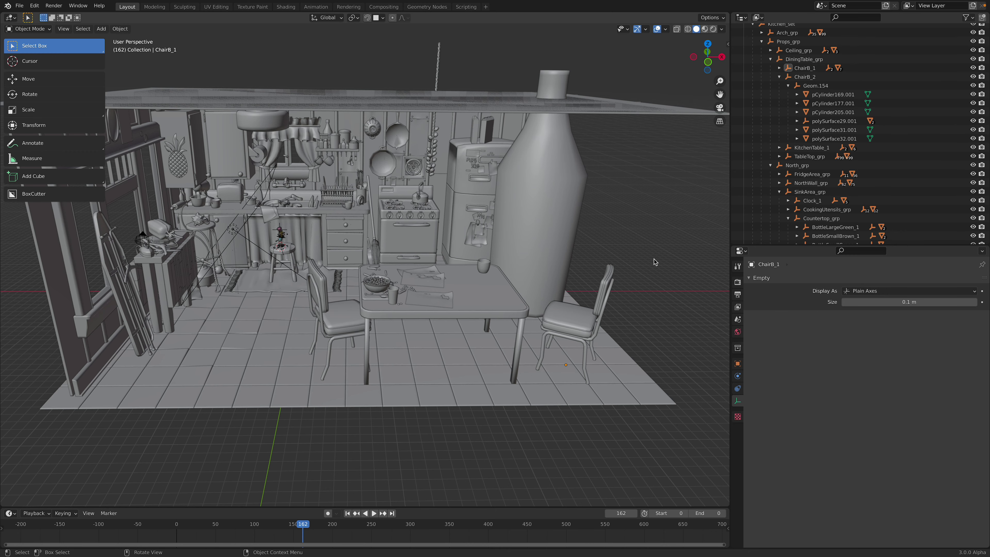
{"action": "left_click", "coordinate": [805, 77]}
{"action": "scroll", "coordinate": [492, 307], "scroll_direction": "up", "scroll_amount": 2}
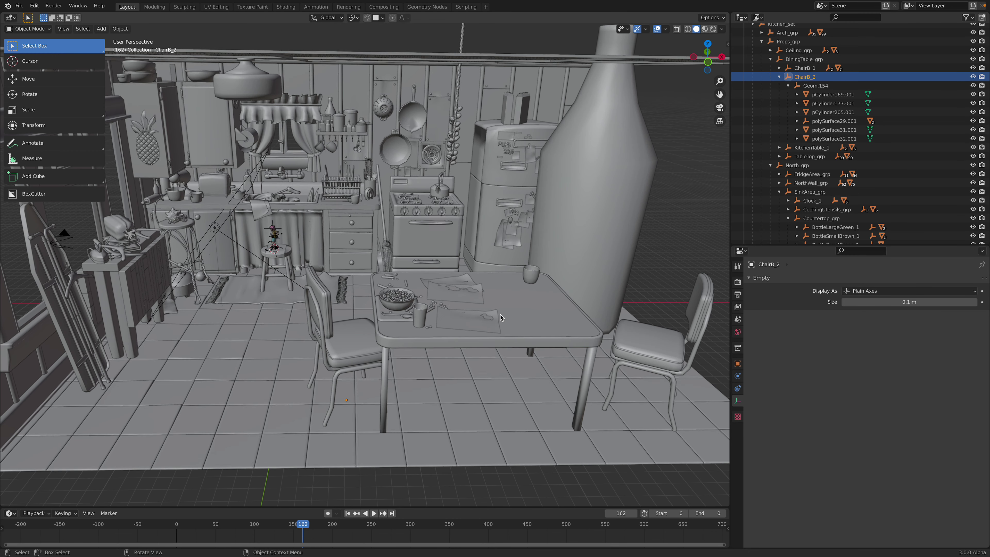
{"action": "left_click", "coordinate": [358, 331]}
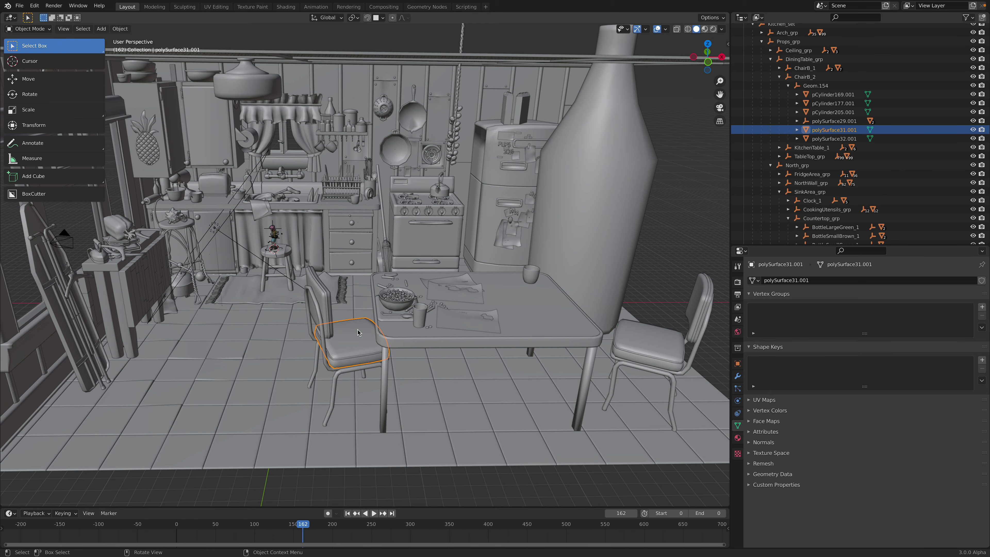
{"action": "scroll", "coordinate": [354, 358], "scroll_direction": "down", "scroll_amount": 2}
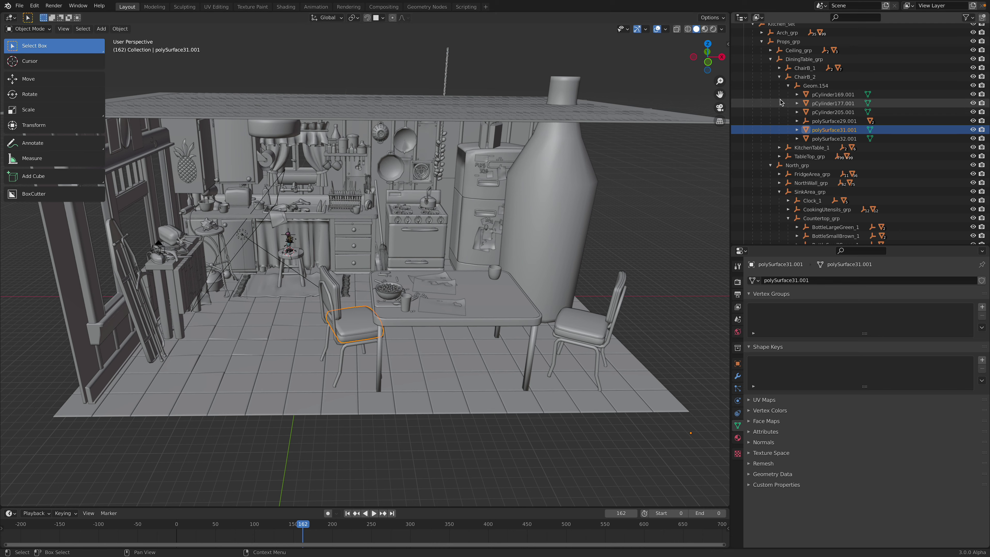
{"action": "left_click", "coordinate": [805, 77]}
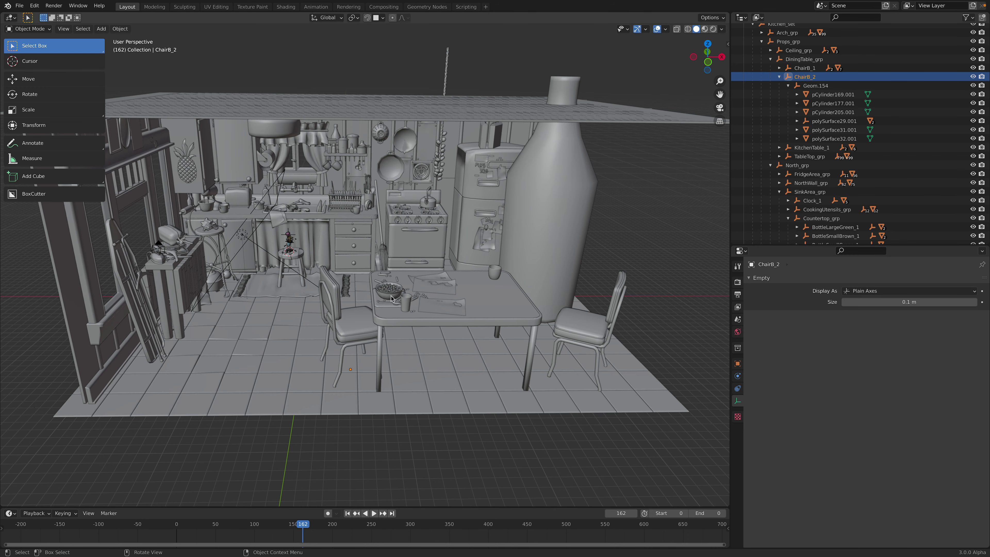
{"action": "middle_click_drag", "start_coordinate": [536, 246], "coordinate": [539, 246]}
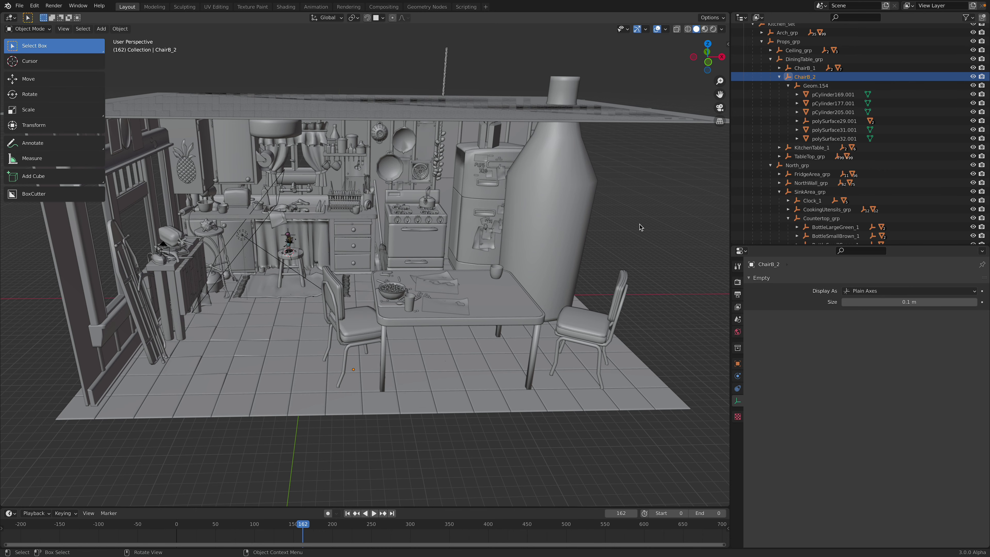
{"action": "left_click", "coordinate": [587, 191]}
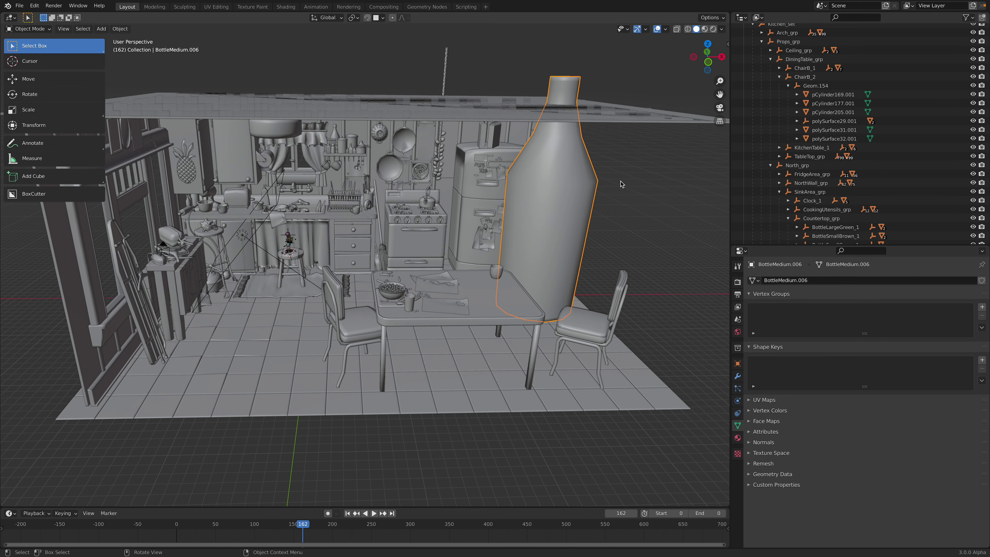
{"action": "key", "text": "s"}
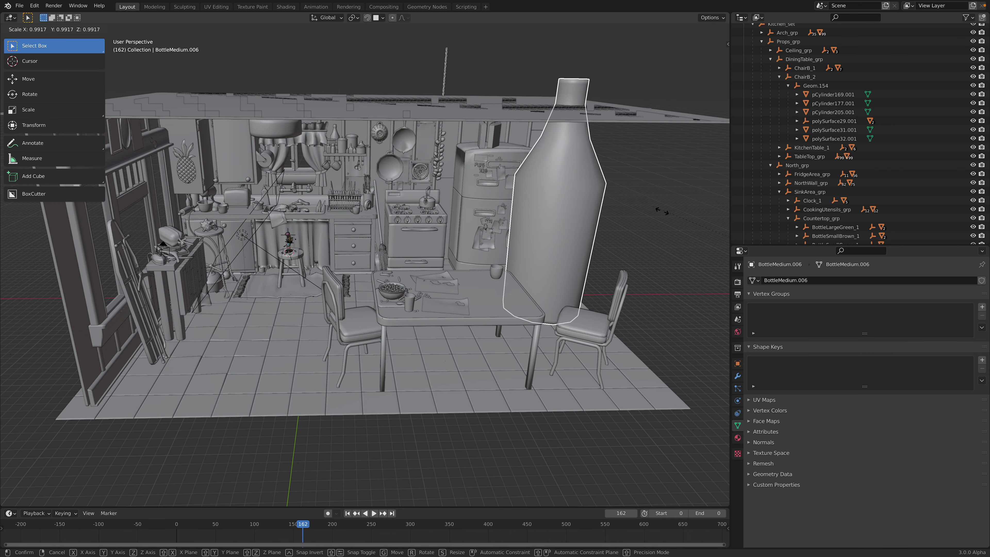
{"action": "key", "text": "Escape"}
{"action": "scroll", "coordinate": [242, 285], "scroll_direction": "down", "scroll_amount": 3}
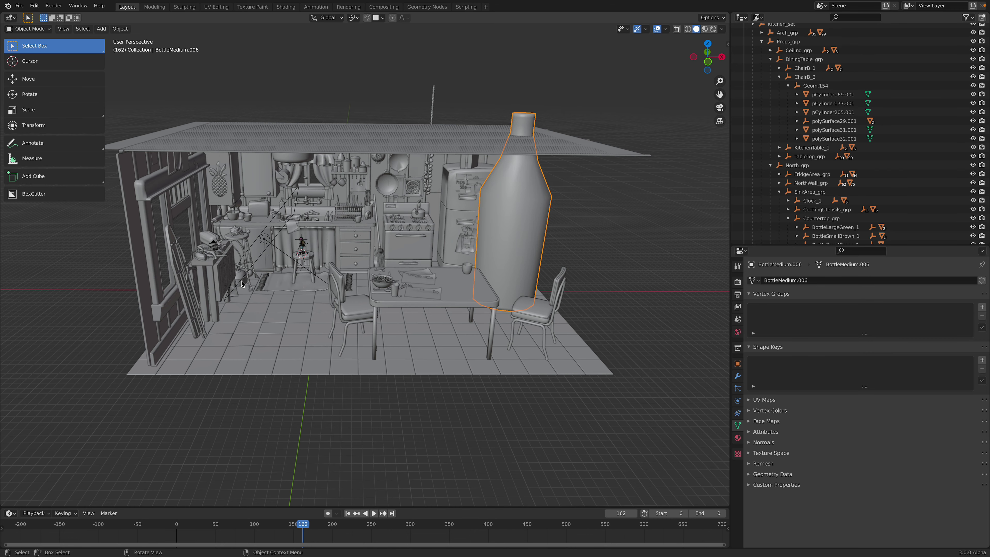
{"action": "middle_click_drag", "start_coordinate": [242, 285], "coordinate": [262, 318], "text": "shift"}
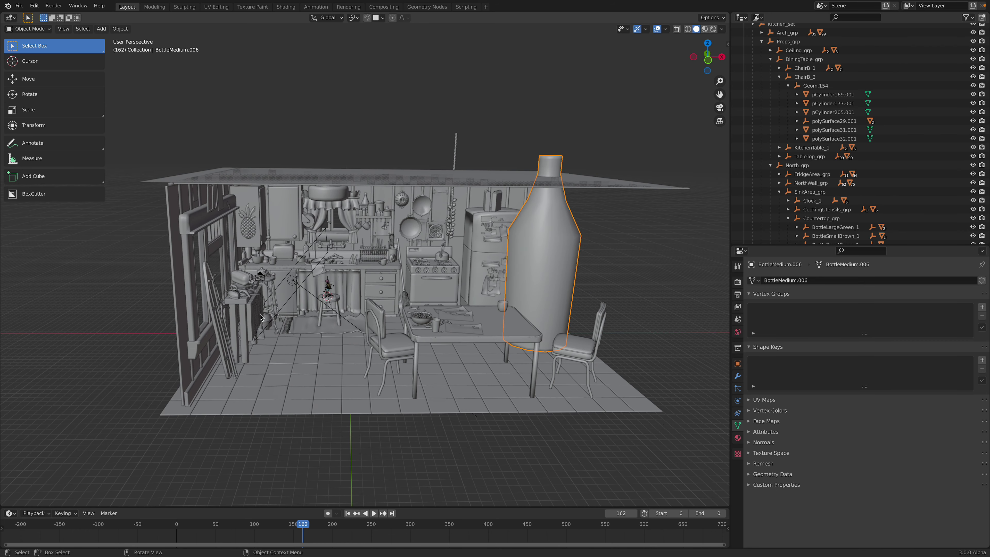
Widen the 3-D viewport by dragging its border with the outliner to the right.
{"action": "scroll", "coordinate": [351, 259], "scroll_direction": "up", "scroll_amount": 8}
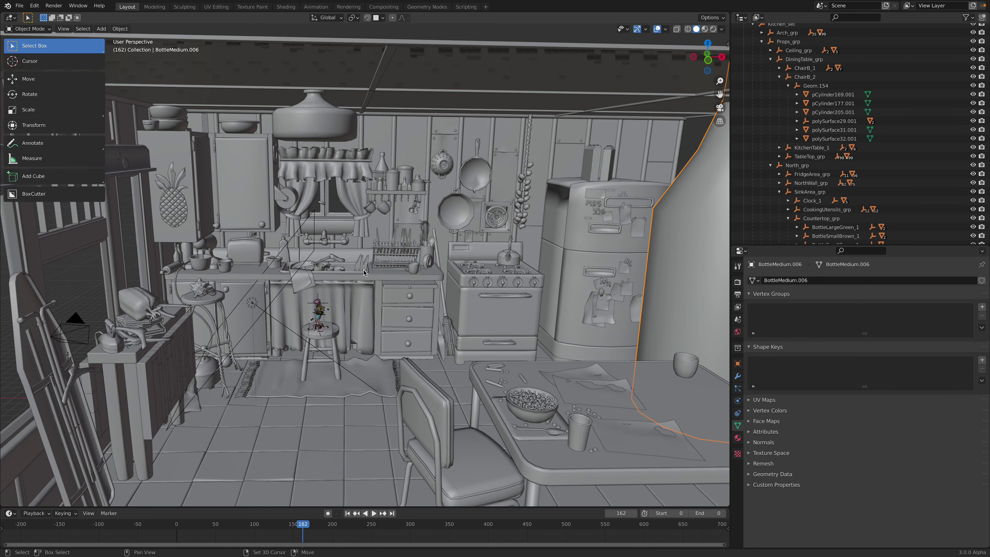
{"action": "scroll", "coordinate": [370, 262], "scroll_direction": "up", "scroll_amount": 3}
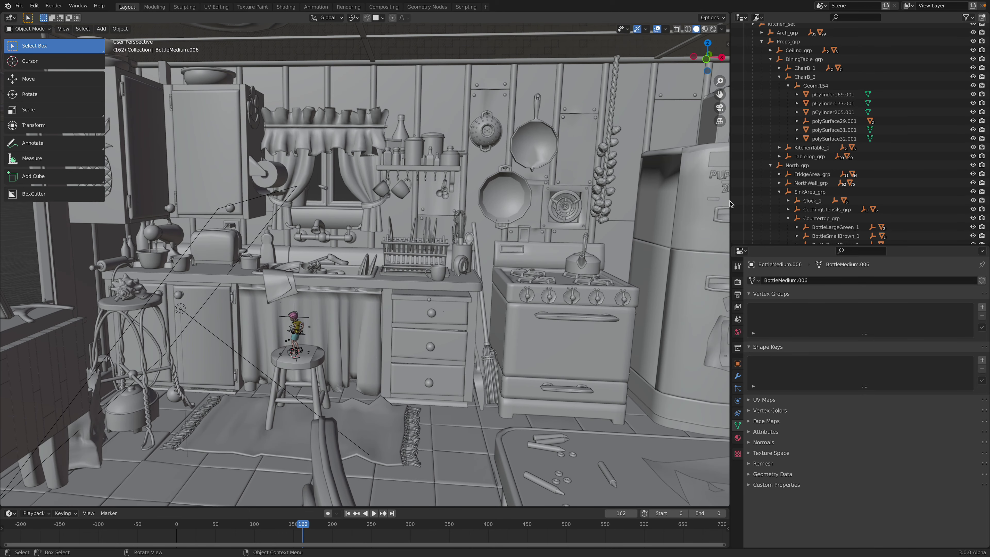
{"action": "left_click_drag", "start_coordinate": [731, 195], "coordinate": [806, 195]}
Navigate around the kitchen past the stove, the fridge with its PUPS lettering, and the house exterior.
{"action": "middle_click_drag", "start_coordinate": [432, 194], "coordinate": [550, 130]}
{"action": "scroll", "coordinate": [563, 204], "scroll_direction": "up", "scroll_amount": 3}
{"action": "left_click", "coordinate": [540, 124]}
{"action": "scroll", "coordinate": [522, 194], "scroll_direction": "down", "scroll_amount": 2}
{"action": "scroll", "coordinate": [375, 284], "scroll_direction": "down", "scroll_amount": 2}
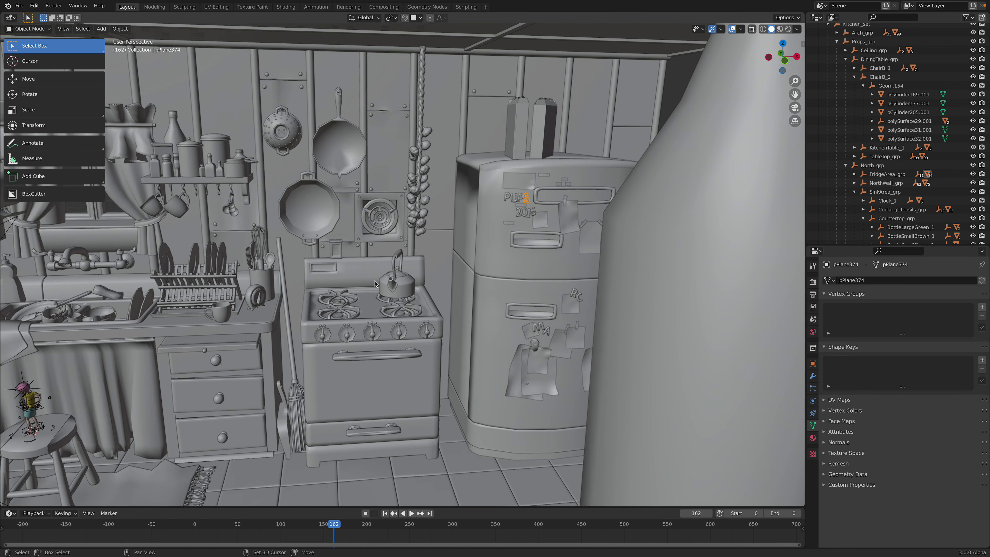
{"action": "middle_click_drag", "start_coordinate": [375, 283], "coordinate": [495, 212], "text": "shift"}
{"action": "scroll", "coordinate": [417, 237], "scroll_direction": "down", "scroll_amount": 2}
{"action": "middle_click_drag", "start_coordinate": [414, 237], "coordinate": [465, 210], "text": "shift"}
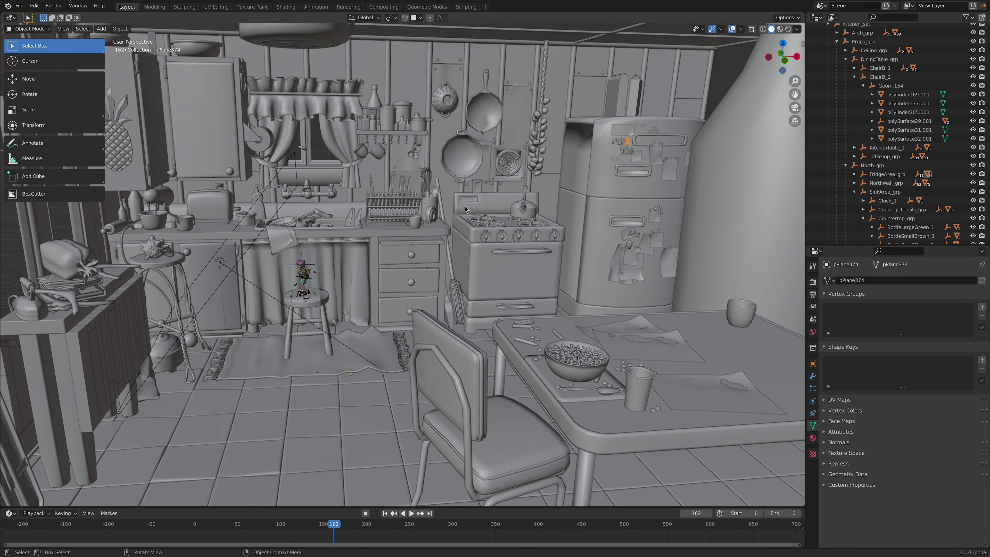
{"action": "scroll", "coordinate": [410, 226], "scroll_direction": "down", "scroll_amount": 4}
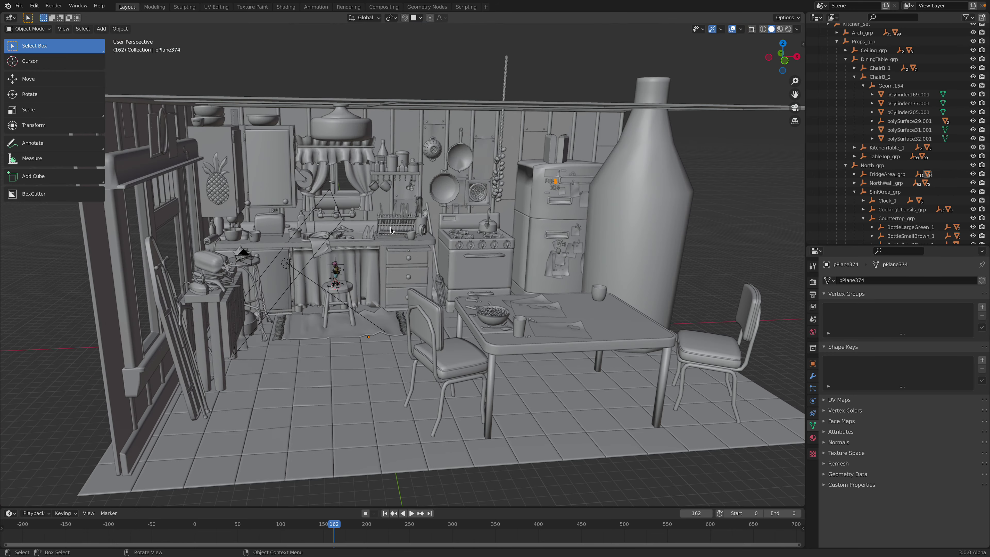
{"action": "scroll", "coordinate": [388, 234], "scroll_direction": "down", "scroll_amount": 3}
{"action": "middle_click_drag", "start_coordinate": [380, 240], "coordinate": [349, 238]}
{"action": "scroll", "coordinate": [361, 238], "scroll_direction": "up", "scroll_amount": 3}
{"action": "scroll", "coordinate": [361, 238], "scroll_direction": "up", "scroll_amount": 2}
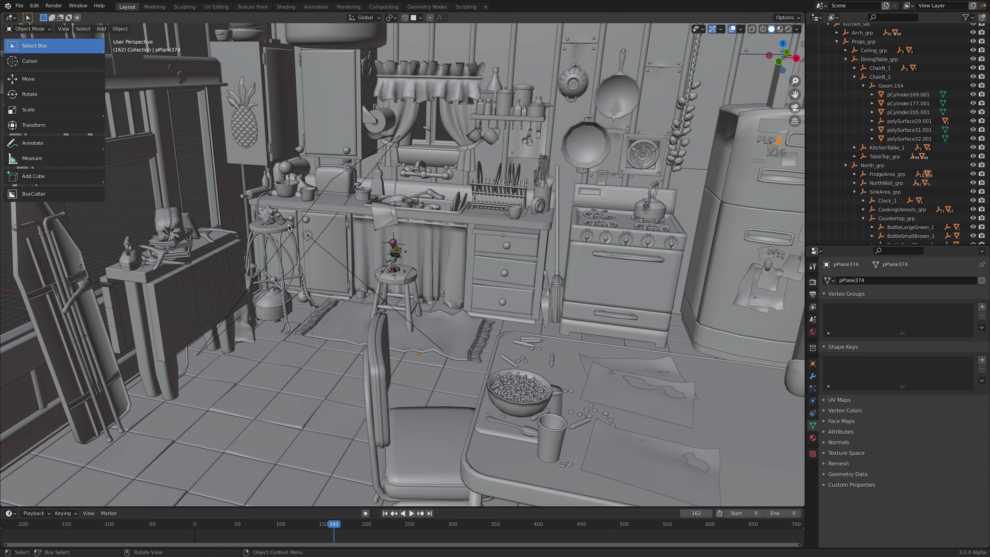
Centre the character on the stool and play her dance animation from frame 0.
{"action": "left_click", "coordinate": [269, 207]}
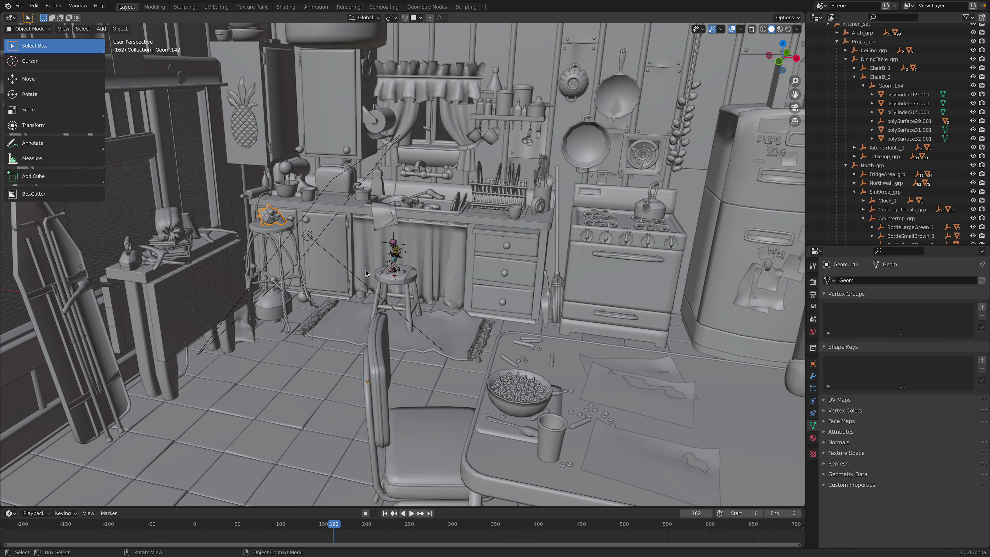
{"action": "scroll", "coordinate": [374, 270], "scroll_direction": "up", "scroll_amount": 6}
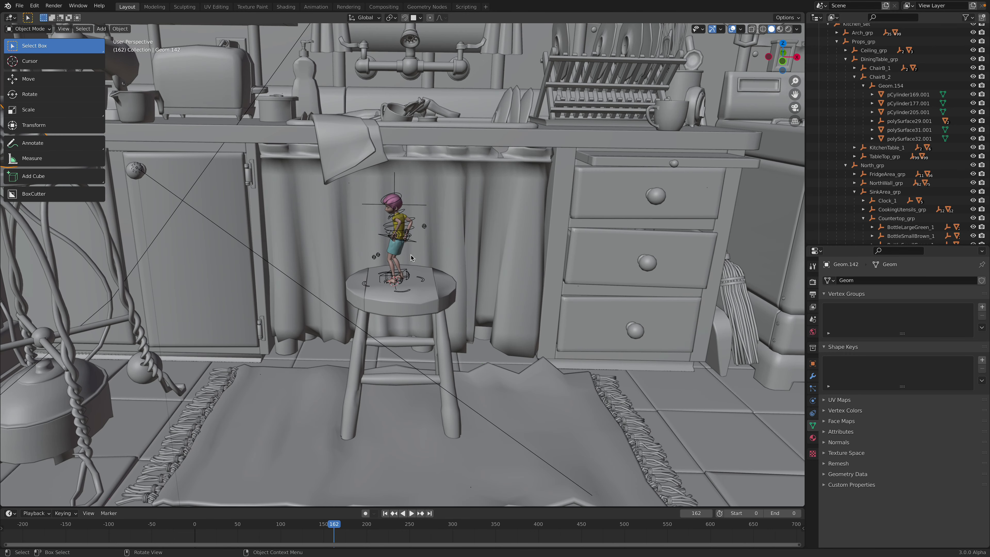
{"action": "middle_click_drag", "start_coordinate": [411, 255], "coordinate": [366, 234], "text": "shift"}
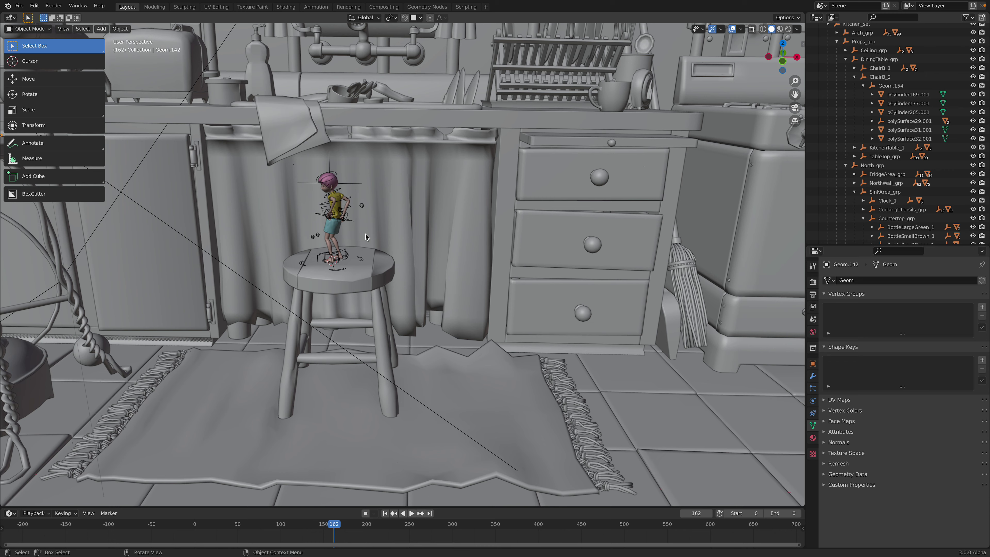
{"action": "key", "text": "space"}
{"action": "left_click", "coordinate": [355, 209]}
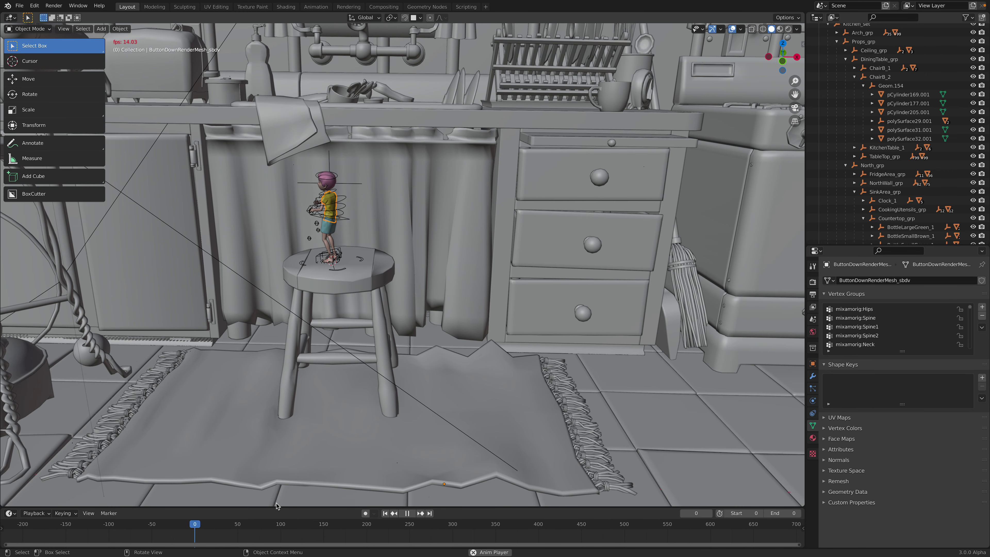
Stop playback and zoom out to frame the whole kitchen, from the stool to the table and bottle.
{"action": "key", "text": "space"}
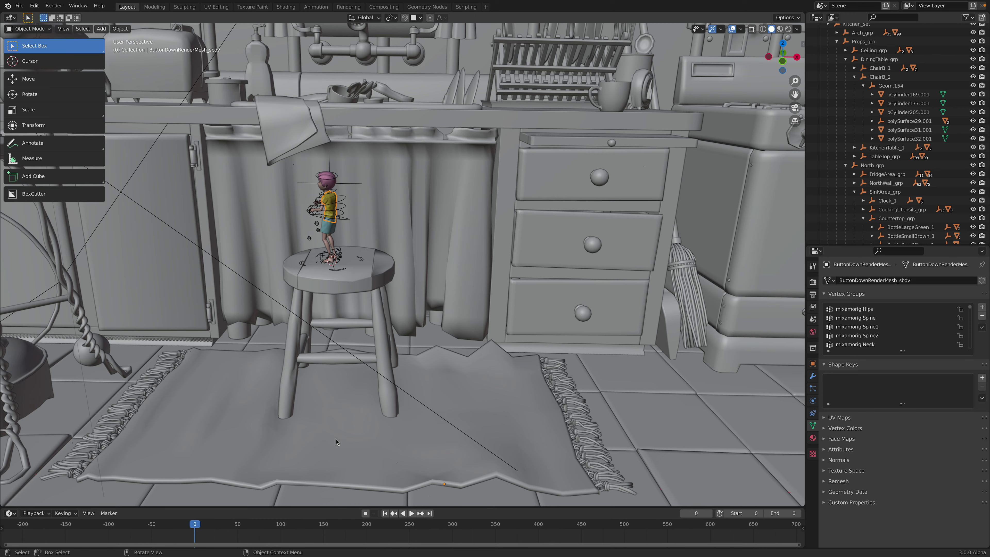
{"action": "scroll", "coordinate": [365, 284], "scroll_direction": "down", "scroll_amount": 4}
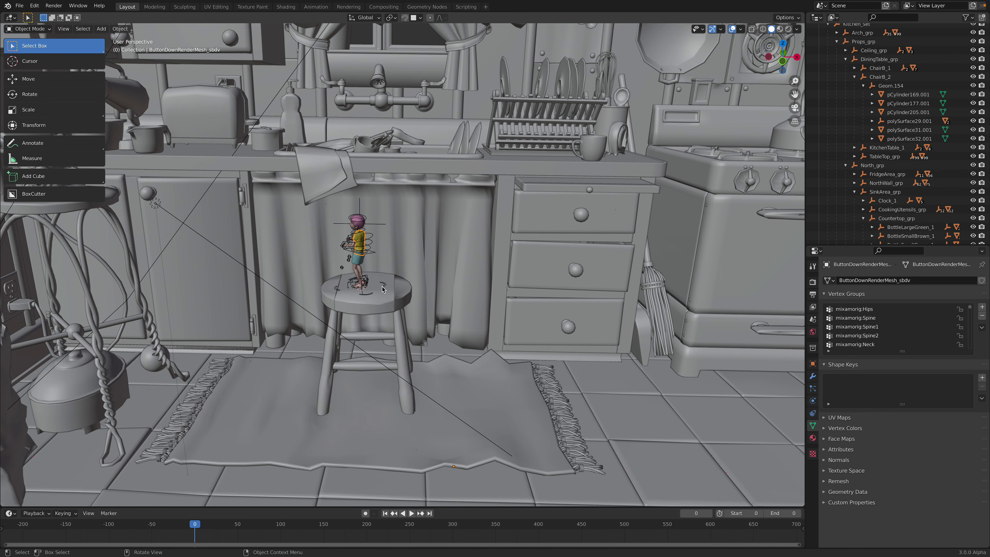
{"action": "scroll", "coordinate": [382, 289], "scroll_direction": "down", "scroll_amount": 3}
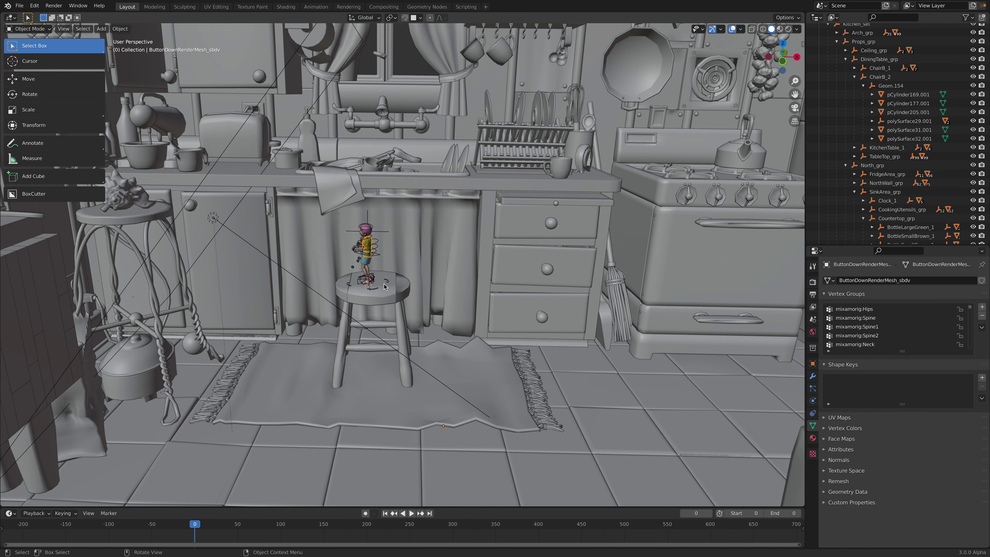
{"action": "scroll", "coordinate": [386, 285], "scroll_direction": "down", "scroll_amount": 3}
{"action": "middle_click_drag", "start_coordinate": [386, 285], "coordinate": [388, 275]}
{"action": "scroll", "coordinate": [409, 275], "scroll_direction": "down", "scroll_amount": 3}
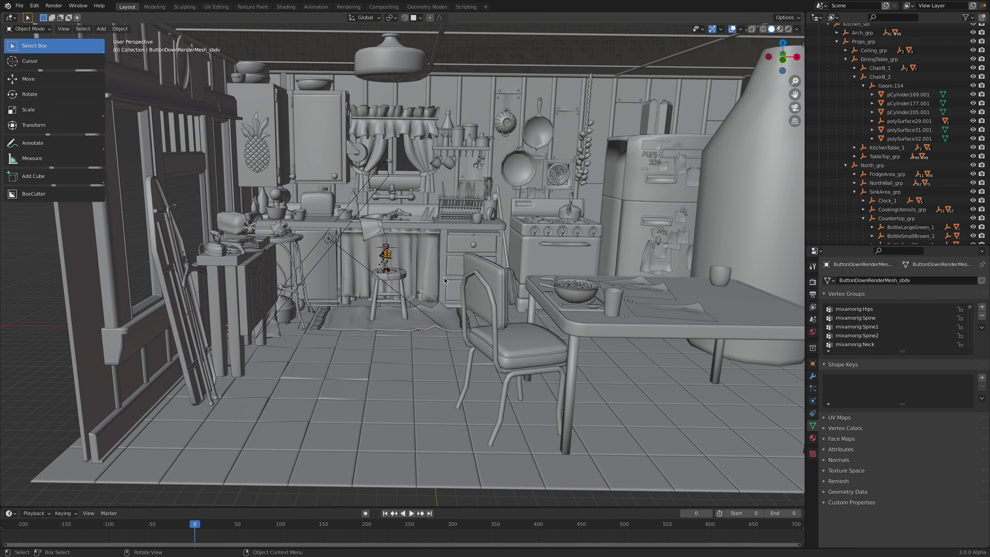
{"action": "scroll", "coordinate": [446, 279], "scroll_direction": "down", "scroll_amount": 3}
{"action": "middle_click_drag", "start_coordinate": [445, 279], "coordinate": [566, 267]}
{"action": "scroll", "coordinate": [389, 264], "scroll_direction": "up", "scroll_amount": 5}
{"action": "scroll", "coordinate": [565, 269], "scroll_direction": "up", "scroll_amount": 3}
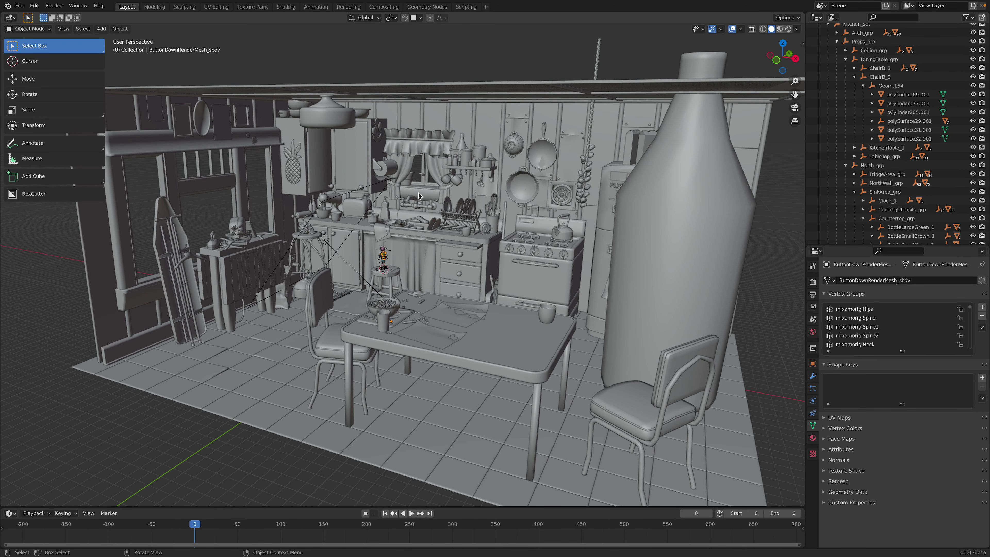
Import paris_bear_002.usdc from the Desktop as a Universal Scene Description file.
{"action": "left_click", "coordinate": [19, 5]}
{"action": "mouse_move", "coordinate": [87, 134]}
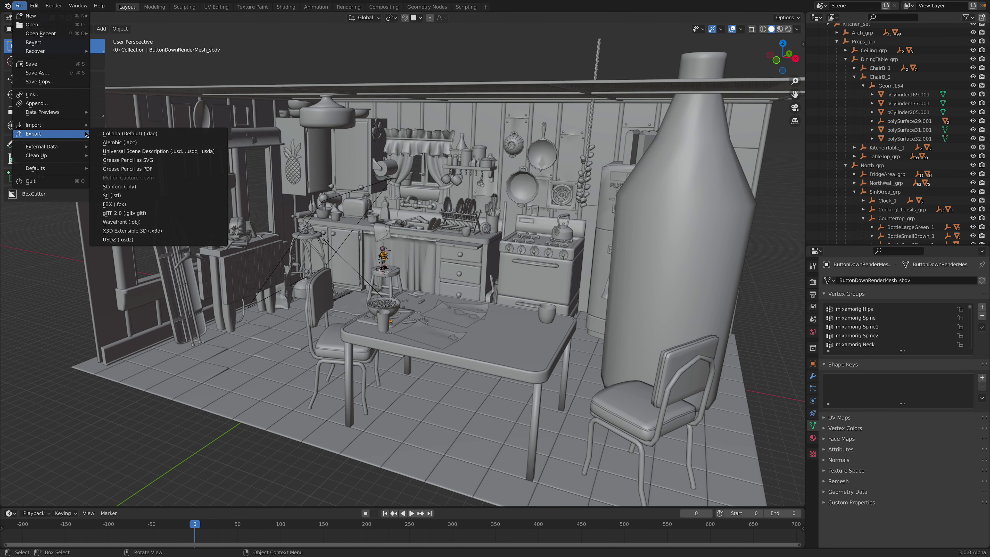
{"action": "left_click", "coordinate": [179, 143]}
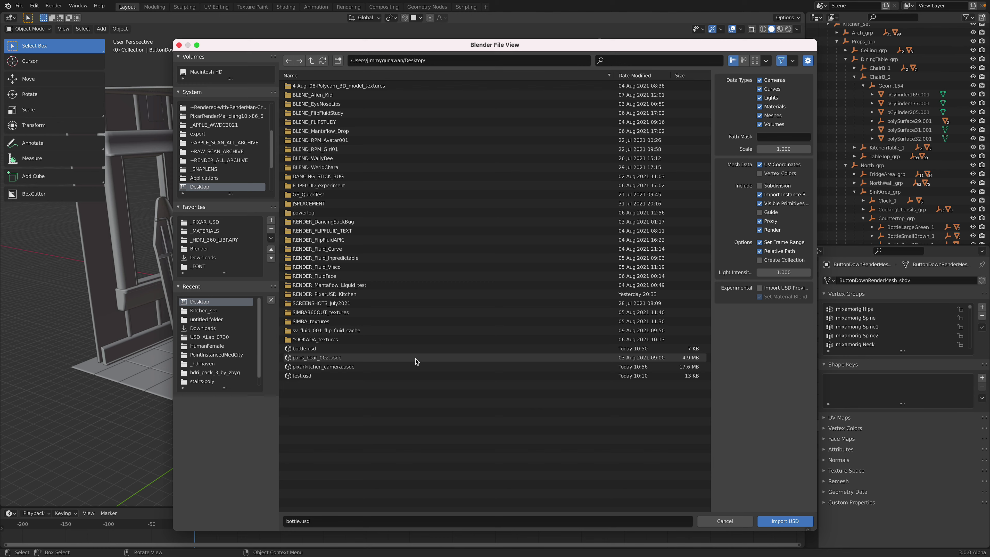
{"action": "left_click", "coordinate": [353, 359]}
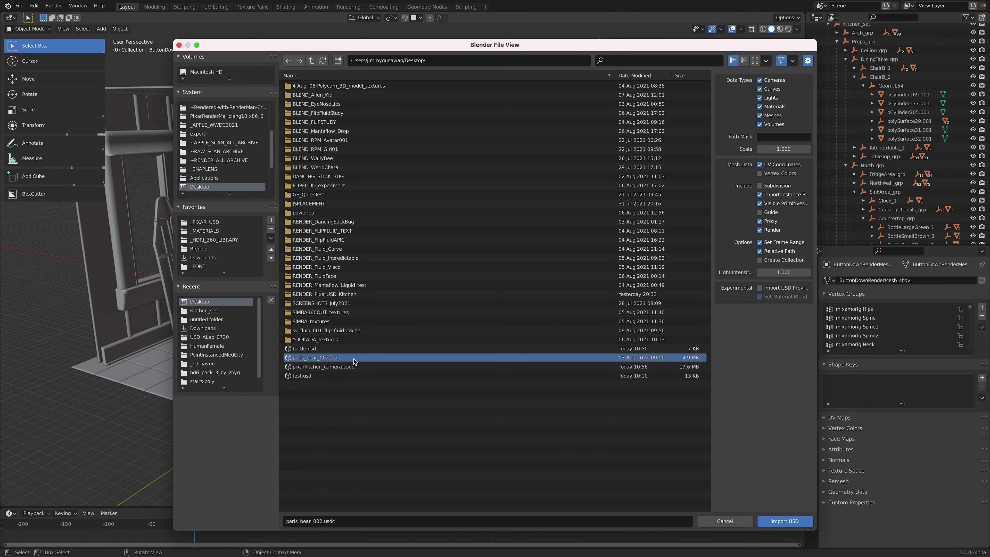
{"action": "double_click", "coordinate": [355, 359]}
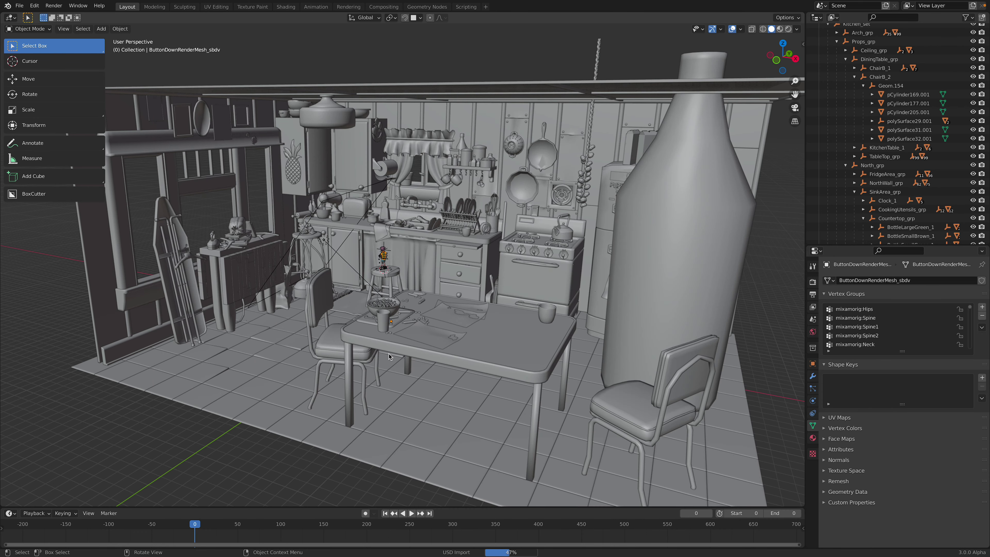
Move the imported tardigrade toward the counter and scale it up about 3 times.
{"action": "scroll", "coordinate": [389, 353], "scroll_direction": "down", "scroll_amount": 2}
{"action": "middle_click_drag", "start_coordinate": [389, 353], "coordinate": [484, 345]}
{"action": "key", "text": "g"}
{"action": "left_click", "coordinate": [521, 290]}
{"action": "key", "text": "s"}
{"action": "left_click", "coordinate": [633, 361]}
Reposition the tray and tardigrades out of the kitchen, beside the kitchen floor.
{"action": "scroll", "coordinate": [548, 351], "scroll_direction": "up", "scroll_amount": 4}
{"action": "middle_click_drag", "start_coordinate": [551, 349], "coordinate": [556, 302]}
{"action": "scroll", "coordinate": [452, 299], "scroll_direction": "up", "scroll_amount": 3}
{"action": "key", "text": "g"}
{"action": "left_click", "coordinate": [509, 301]}
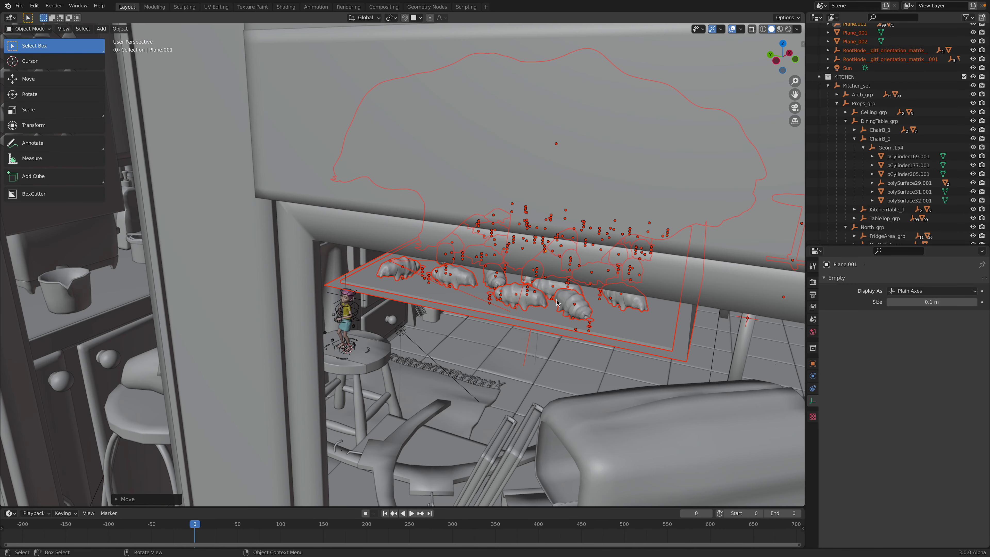
{"action": "scroll", "coordinate": [546, 293], "scroll_direction": "down", "scroll_amount": 12}
{"action": "key", "text": "g"}
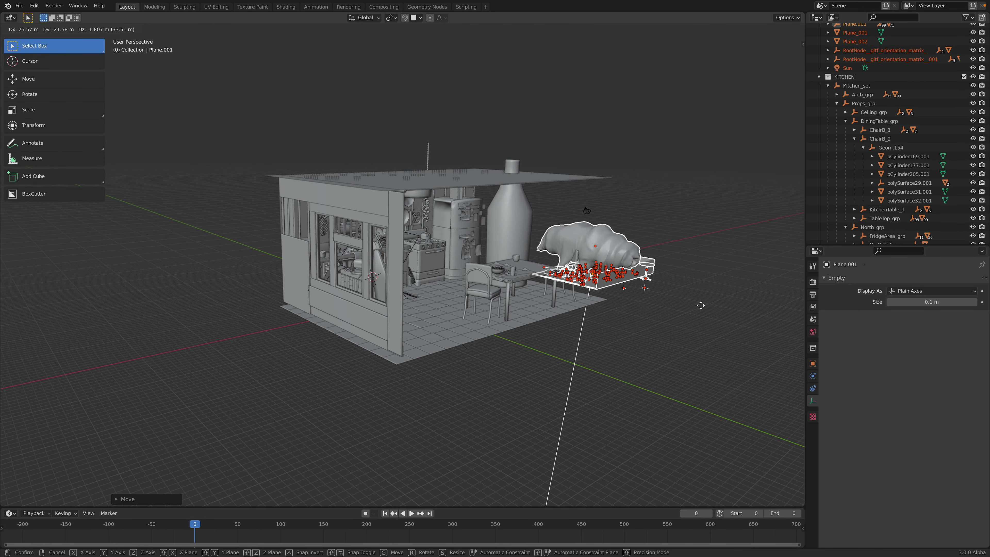
{"action": "left_click", "coordinate": [687, 307]}
{"action": "middle_click_drag", "start_coordinate": [687, 306], "coordinate": [555, 305]}
{"action": "scroll", "coordinate": [555, 305], "scroll_direction": "up", "scroll_amount": 4}
{"action": "key", "text": "g"}
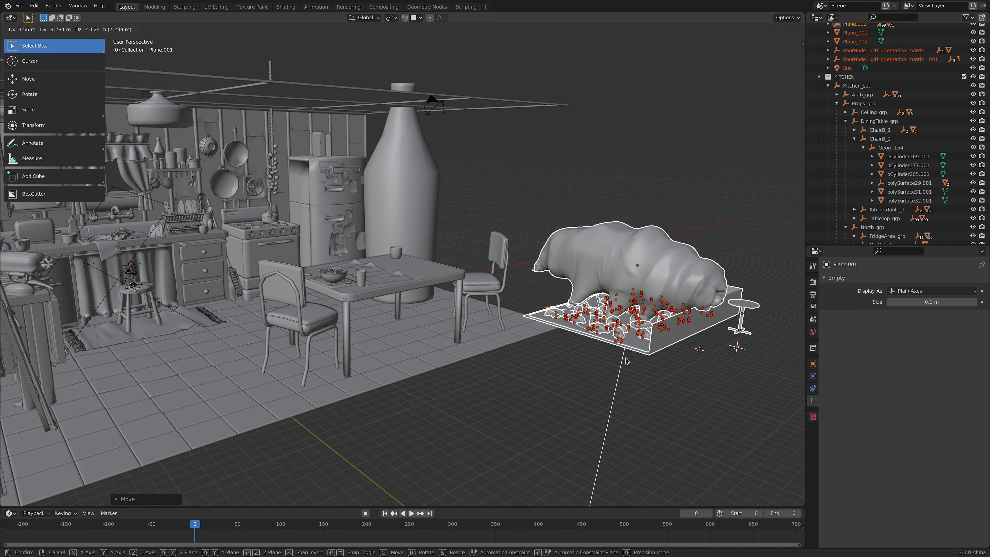
{"action": "left_click", "coordinate": [625, 361]}
{"action": "middle_click_drag", "start_coordinate": [625, 360], "coordinate": [601, 355]}
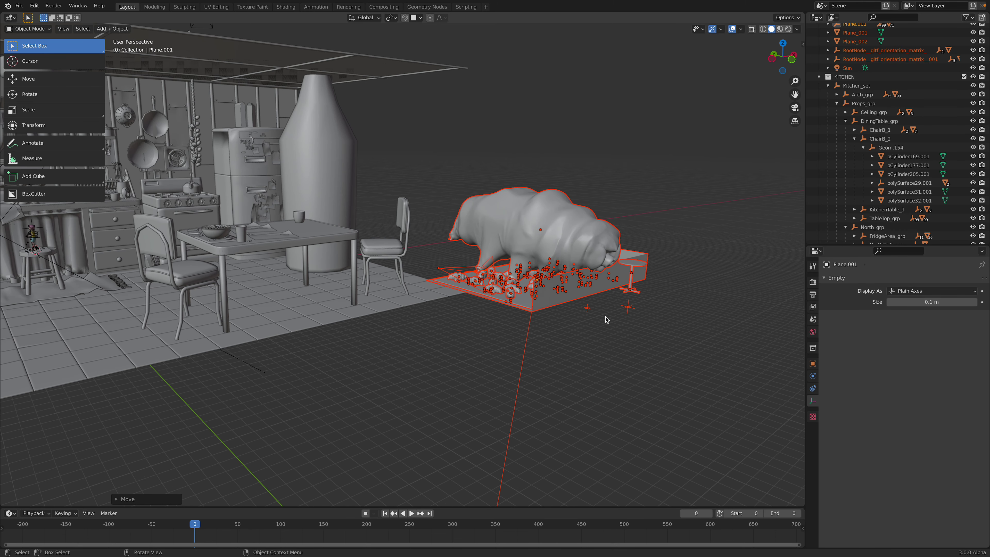
Delete the giant tardigrade from the imported tray.
{"action": "left_click", "coordinate": [610, 329]}
{"action": "scroll", "coordinate": [624, 324], "scroll_direction": "up", "scroll_amount": 3}
{"action": "left_click", "coordinate": [649, 322]}
{"action": "middle_click_drag", "start_coordinate": [649, 322], "coordinate": [624, 254]}
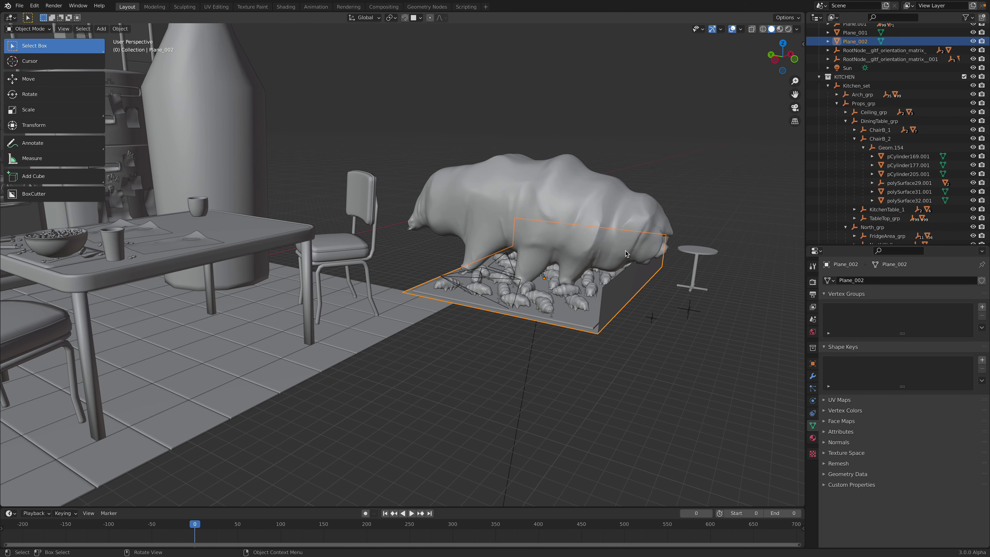
{"action": "left_click", "coordinate": [608, 209]}
{"action": "key", "text": "x"}
{"action": "left_click", "coordinate": [608, 207]}
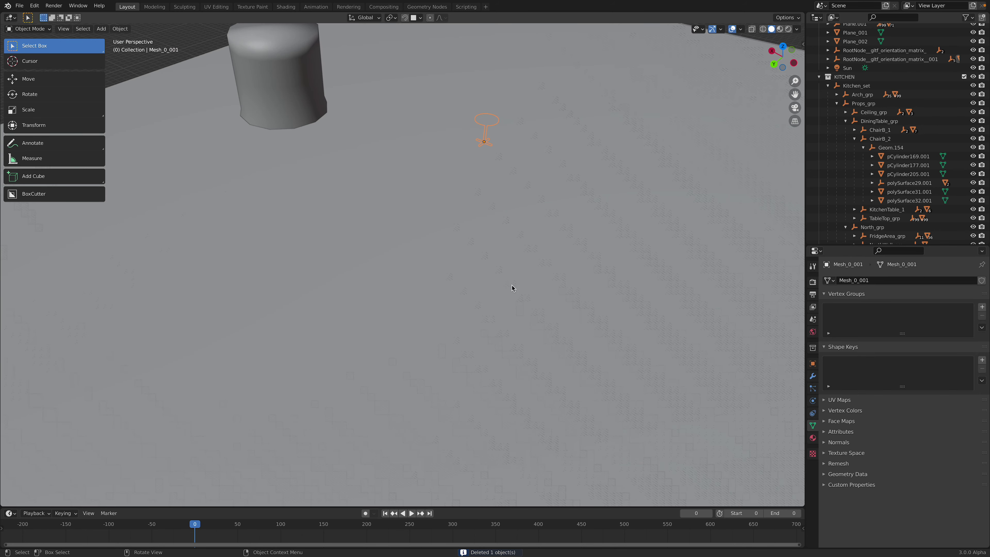
Delete the tray's box walls.
{"action": "middle_click_drag", "start_coordinate": [511, 285], "coordinate": [467, 301]}
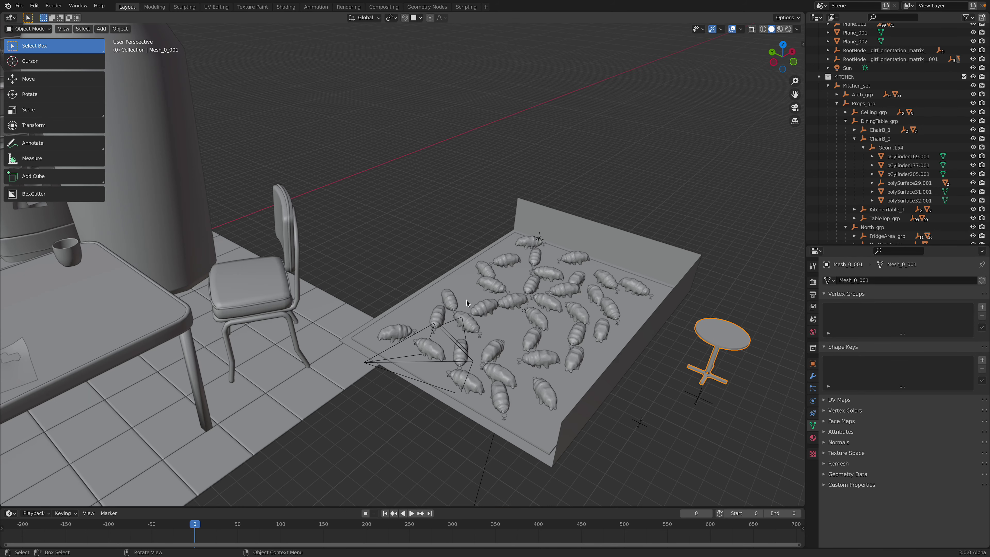
{"action": "scroll", "coordinate": [498, 301], "scroll_direction": "up", "scroll_amount": 6}
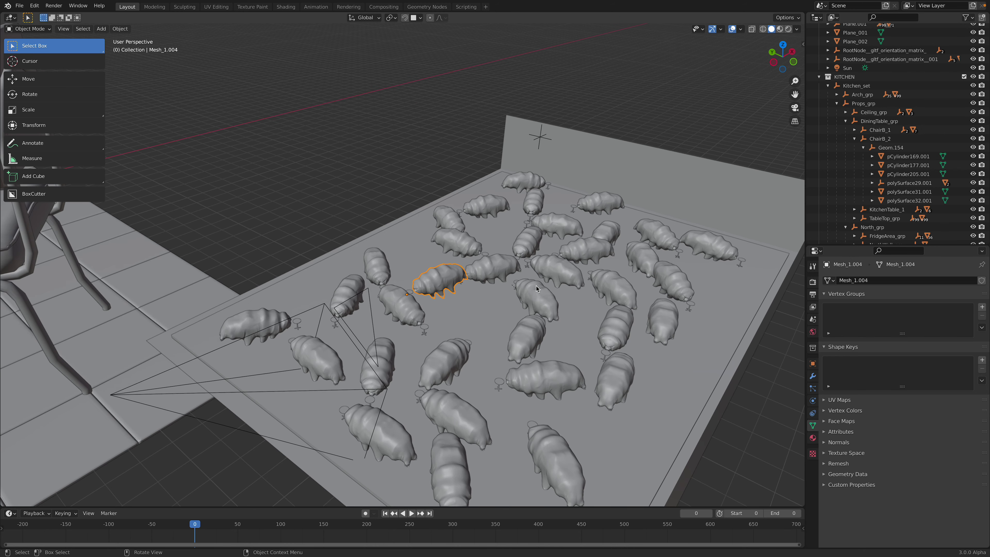
{"action": "scroll", "coordinate": [457, 268], "scroll_direction": "up", "scroll_amount": 5}
{"action": "scroll", "coordinate": [457, 268], "scroll_direction": "up", "scroll_amount": 3}
{"action": "middle_click_drag", "start_coordinate": [457, 269], "coordinate": [463, 248], "text": "shift"}
{"action": "left_click", "coordinate": [473, 354]}
{"action": "scroll", "coordinate": [513, 338], "scroll_direction": "down", "scroll_amount": 5}
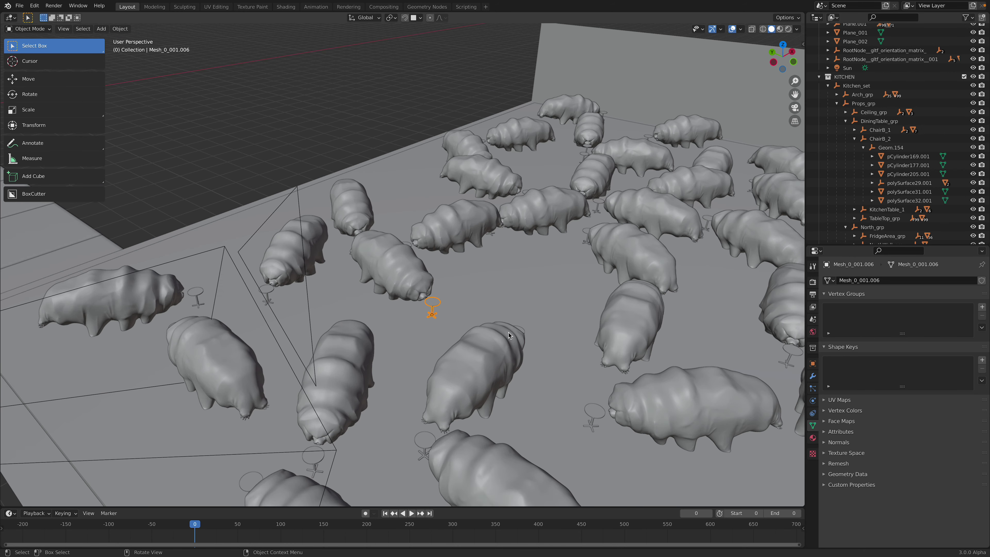
{"action": "scroll", "coordinate": [513, 335], "scroll_direction": "down", "scroll_amount": 8}
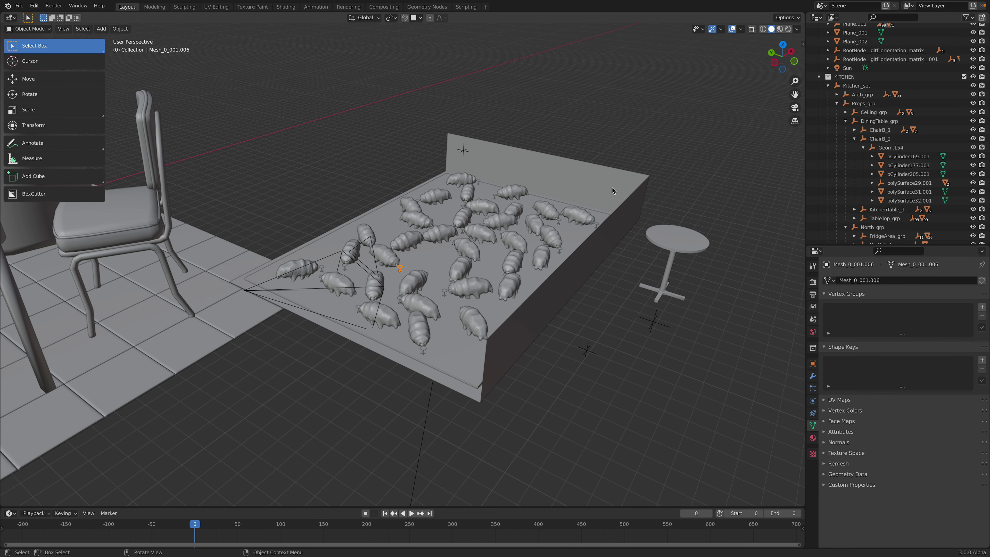
{"action": "left_click", "coordinate": [612, 187]}
{"action": "key", "text": "x"}
{"action": "left_click", "coordinate": [667, 237]}
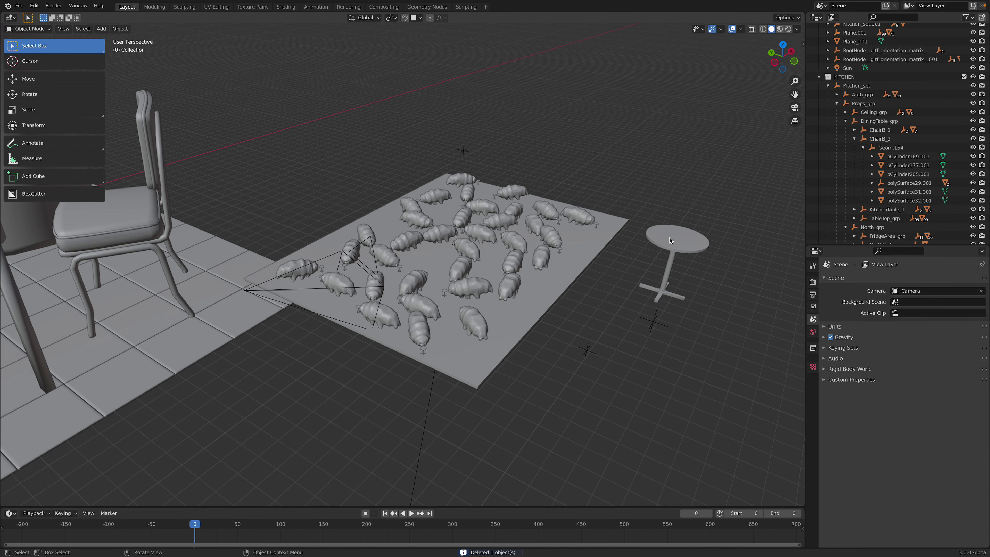
Delete the extra Camera_001, then box-select the tray with all its tardigrades.
{"action": "left_click", "coordinate": [669, 237]}
{"action": "middle_click_drag", "start_coordinate": [578, 236], "coordinate": [533, 229]}
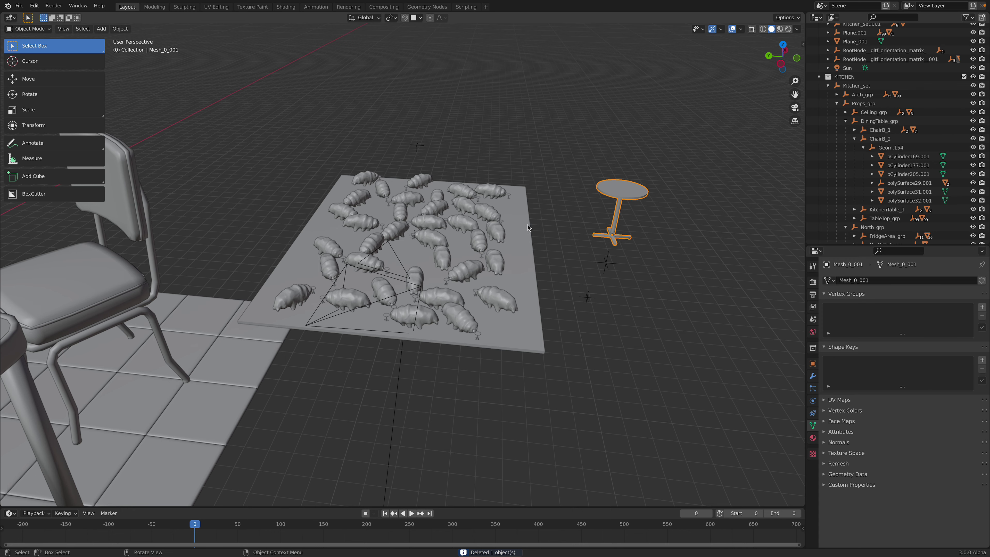
{"action": "left_click", "coordinate": [526, 223]}
{"action": "left_click", "coordinate": [819, 76]}
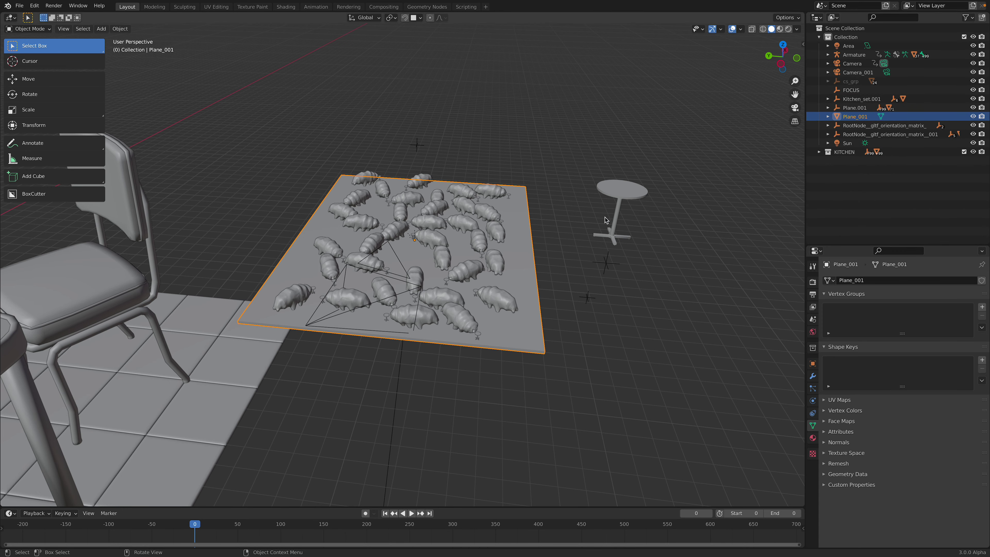
{"action": "left_click", "coordinate": [463, 205]}
{"action": "left_click", "coordinate": [374, 245]}
{"action": "middle_click_drag", "start_coordinate": [431, 234], "coordinate": [420, 223]}
{"action": "middle_click_drag", "start_coordinate": [383, 222], "coordinate": [373, 224]}
{"action": "left_click", "coordinate": [364, 244]}
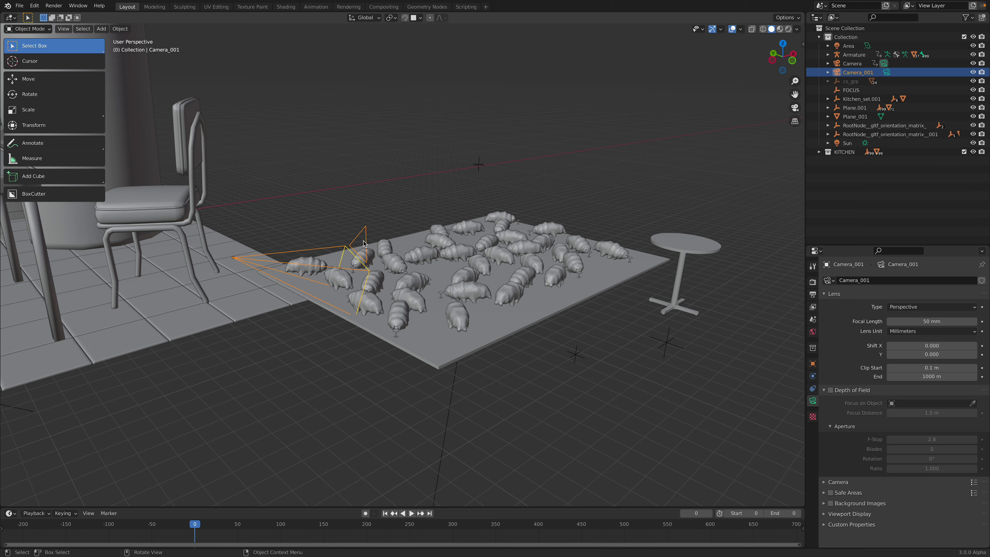
{"action": "key", "text": "Delete"}
{"action": "middle_click_drag", "start_coordinate": [364, 243], "coordinate": [377, 227]}
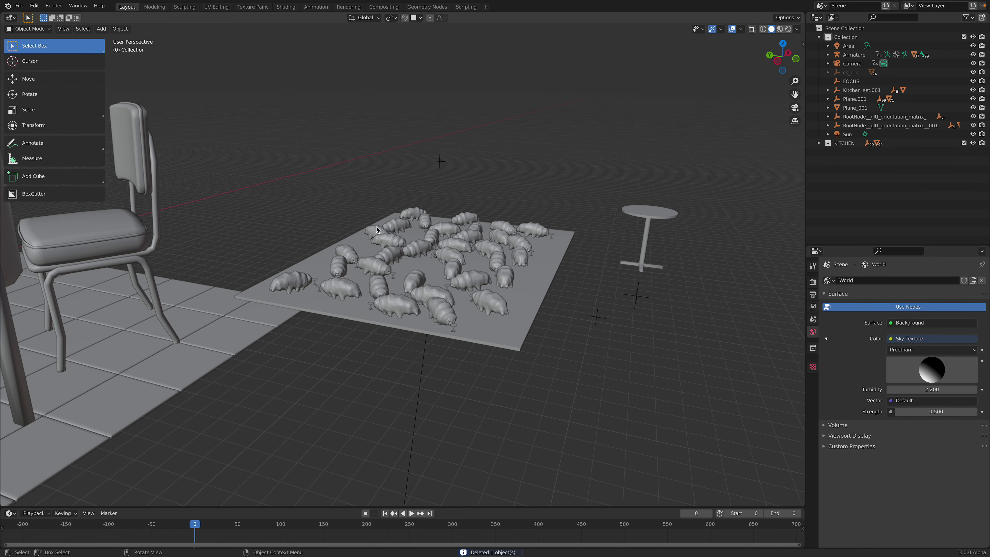
{"action": "left_click_drag", "start_coordinate": [314, 201], "coordinate": [540, 320]}
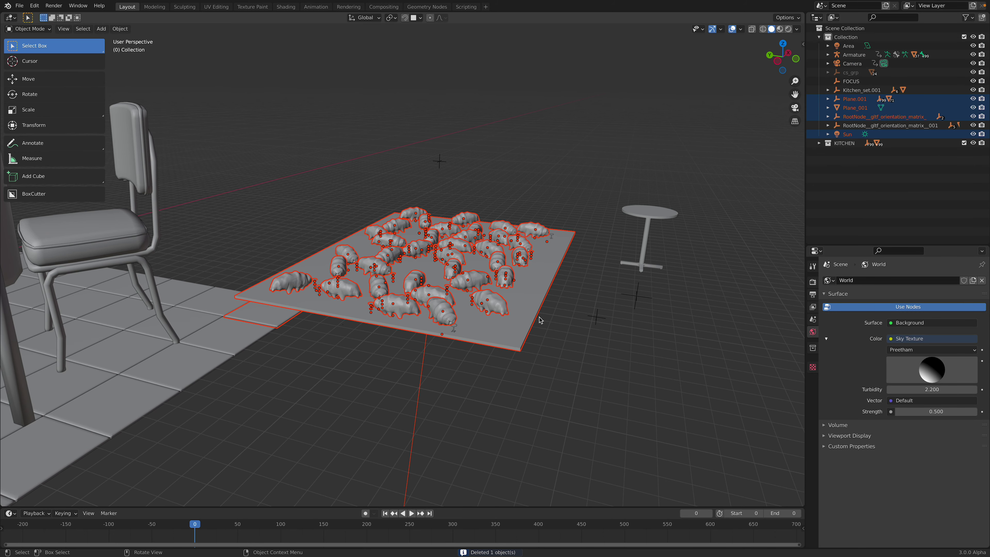
Reselect only the tray and its tardigrades and move them toward the table.
{"action": "scroll", "coordinate": [352, 200], "scroll_direction": "down", "scroll_amount": 3}
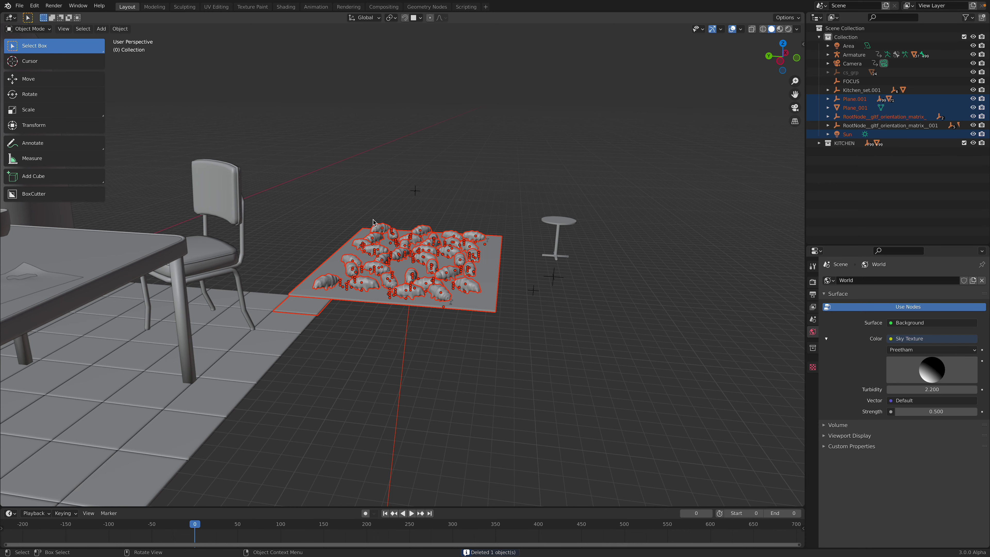
{"action": "key", "text": "a"}
{"action": "key", "text": "alt+a"}
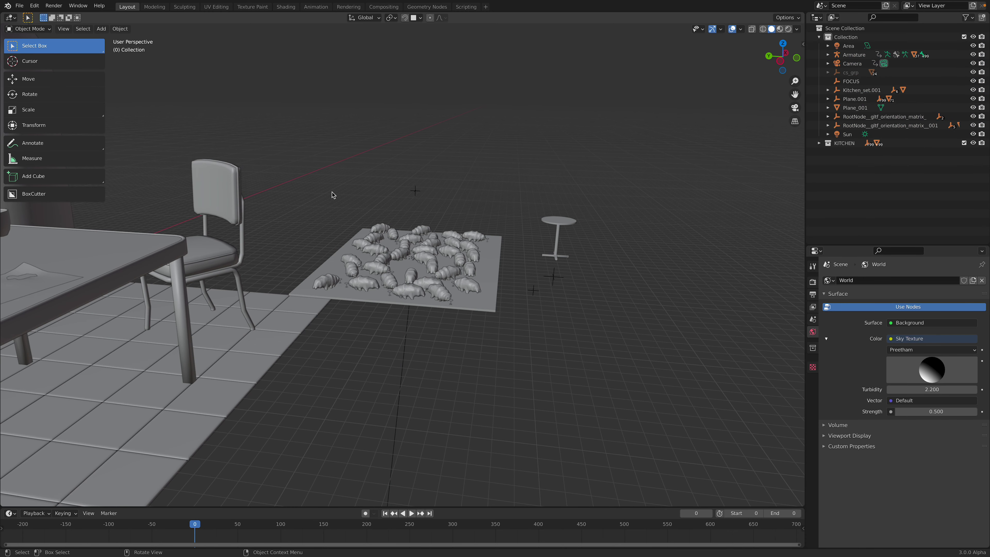
{"action": "left_click_drag", "start_coordinate": [329, 190], "coordinate": [490, 294]}
{"action": "scroll", "coordinate": [490, 294], "scroll_direction": "down", "scroll_amount": 4}
{"action": "key", "text": "g"}
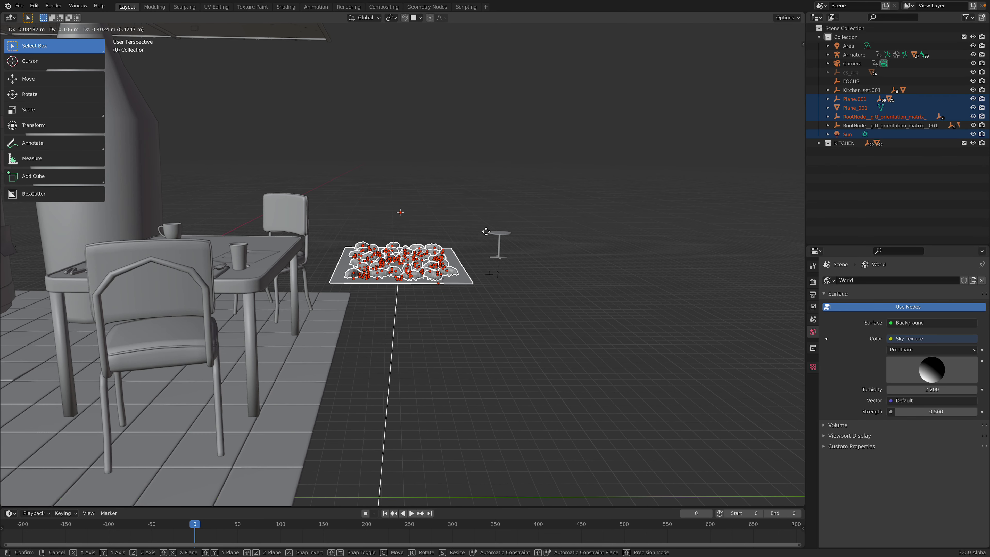
{"action": "left_click", "coordinate": [601, 235]}
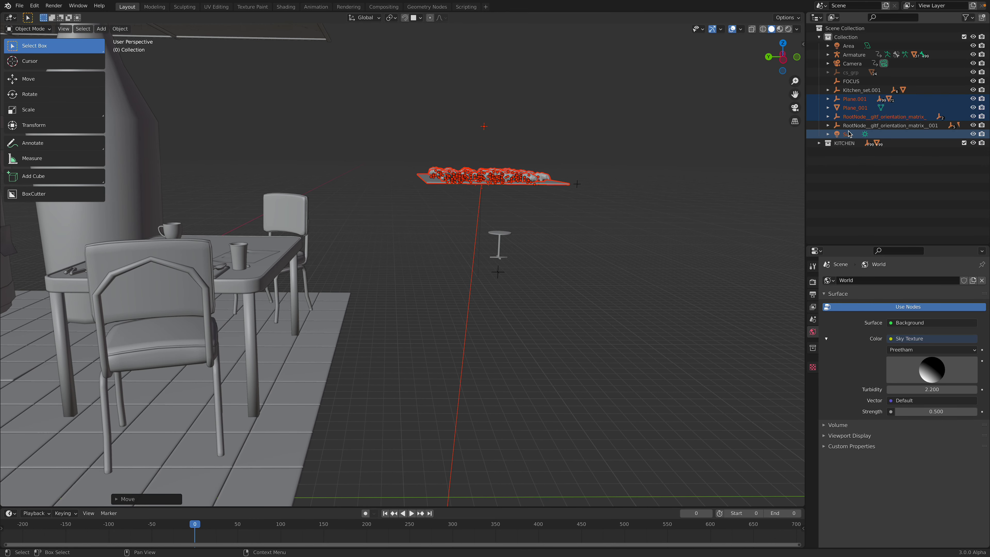
Reposition the tardigrade tray again and scale it down to a smaller size.
{"action": "middle_click_drag", "start_coordinate": [756, 156], "coordinate": [526, 323]}
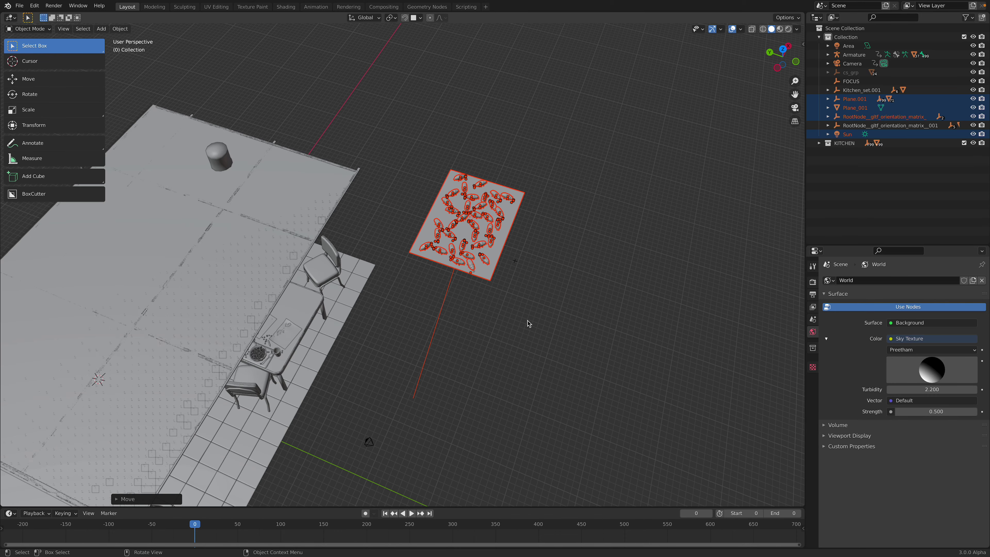
{"action": "key", "text": "g"}
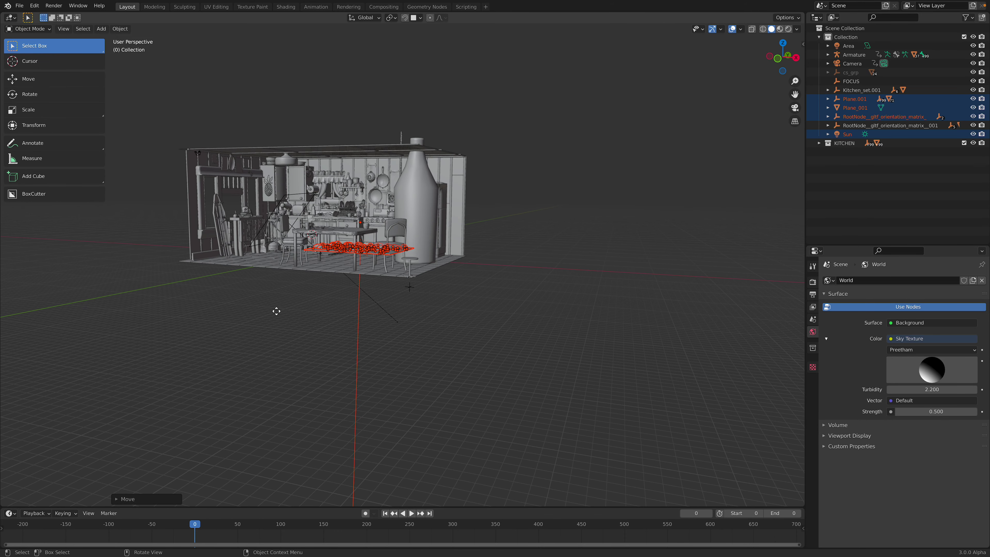
{"action": "left_click", "coordinate": [345, 257]}
{"action": "scroll", "coordinate": [361, 321], "scroll_direction": "up", "scroll_amount": 4}
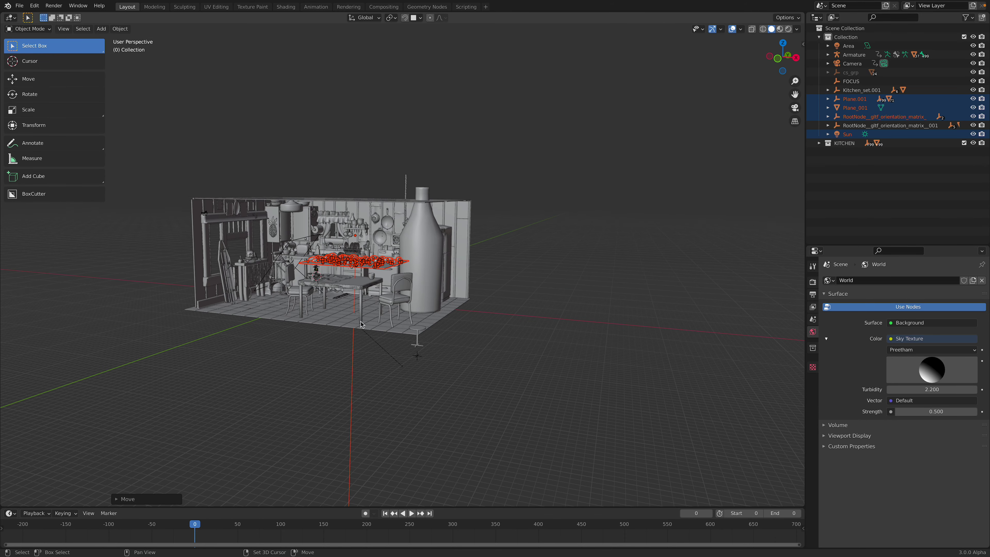
{"action": "key", "text": "s"}
{"action": "left_click", "coordinate": [390, 342]}
Lower the tray onto the kitchen table top using Z-constrained moves.
{"action": "scroll", "coordinate": [392, 343], "scroll_direction": "up", "scroll_amount": 5}
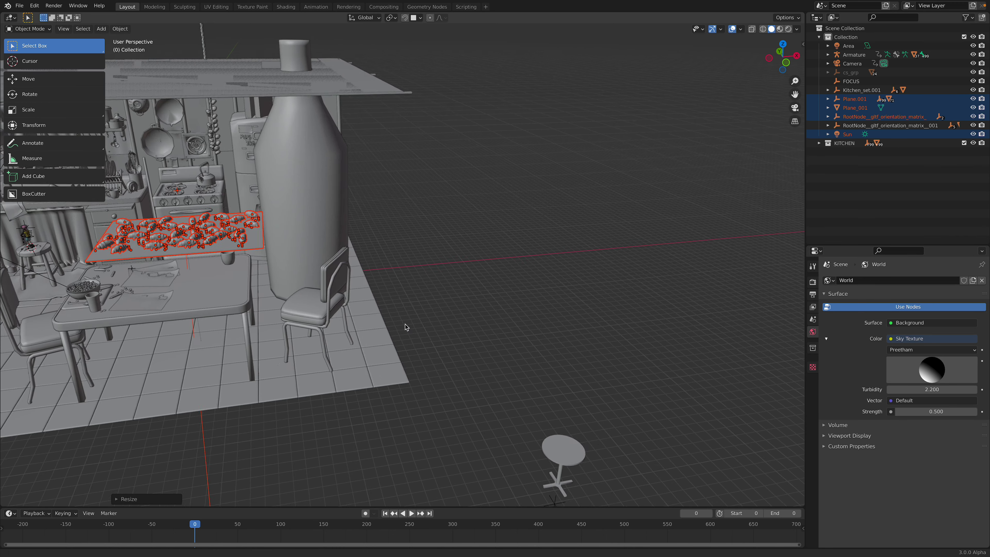
{"action": "middle_click_drag", "start_coordinate": [433, 302], "coordinate": [653, 335], "text": "shift"}
{"action": "key", "text": "g"}
{"action": "key", "text": "z"}
{"action": "left_click", "coordinate": [660, 428]}
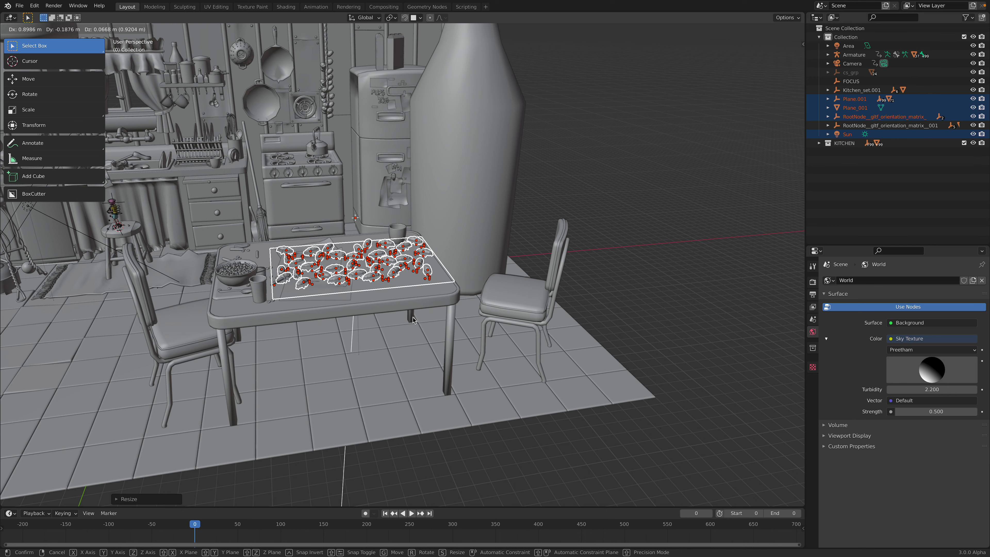
{"action": "scroll", "coordinate": [414, 319], "scroll_direction": "up", "scroll_amount": 2}
{"action": "key", "text": "g"}
{"action": "key", "text": "z"}
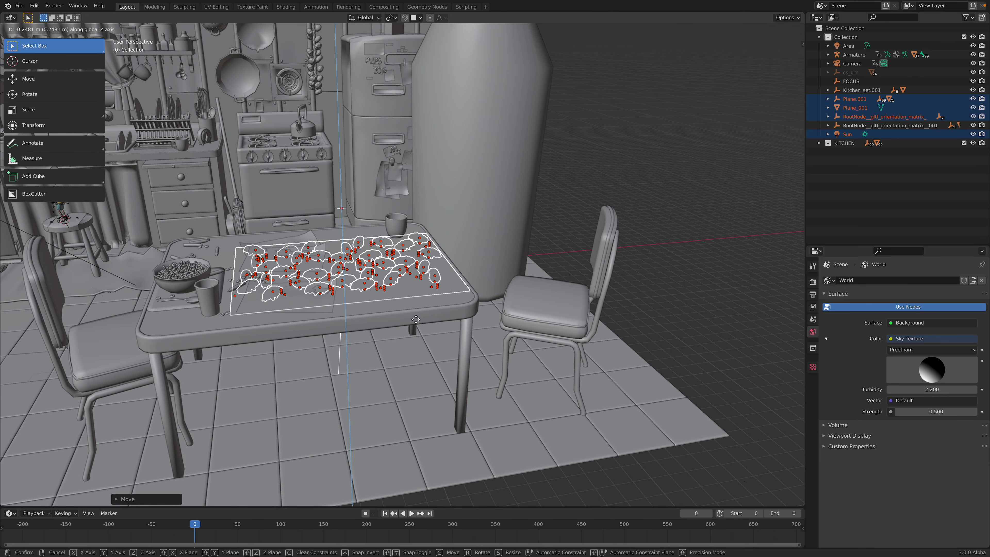
{"action": "left_click", "coordinate": [415, 313]}
Delete the leftover flat piece beneath the tardigrades.
{"action": "scroll", "coordinate": [418, 295], "scroll_direction": "up", "scroll_amount": 1}
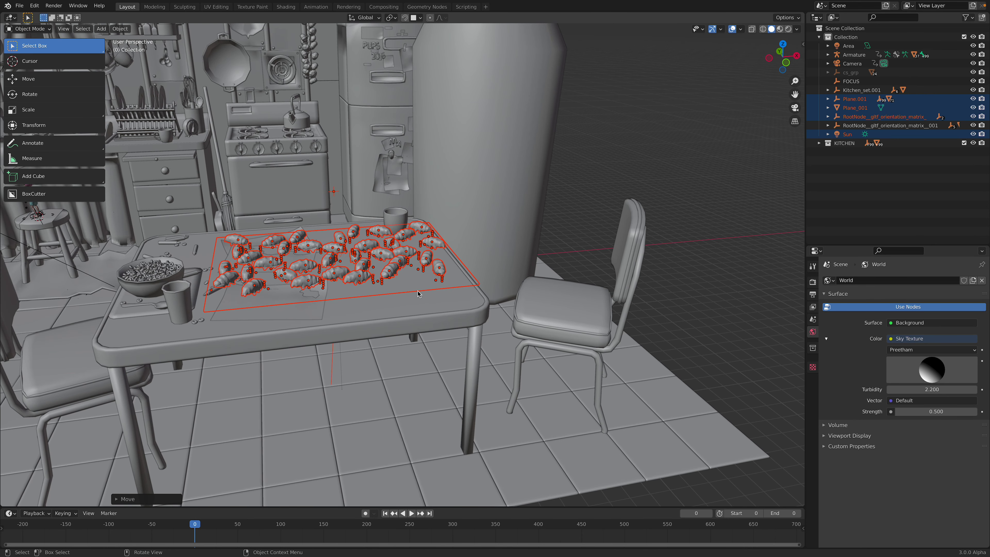
{"action": "left_click", "coordinate": [474, 278]}
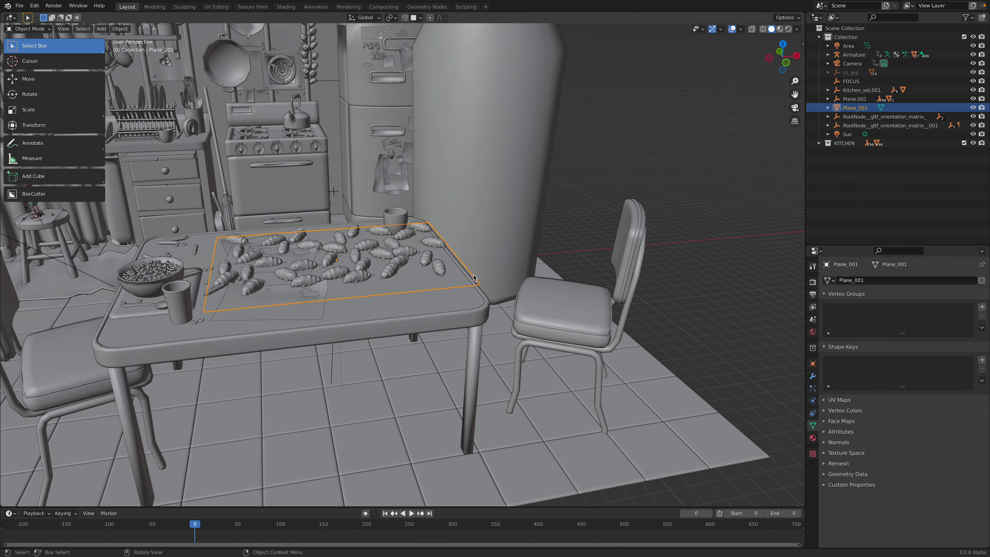
{"action": "key", "text": "Delete"}
{"action": "middle_click_drag", "start_coordinate": [473, 278], "coordinate": [421, 295]}
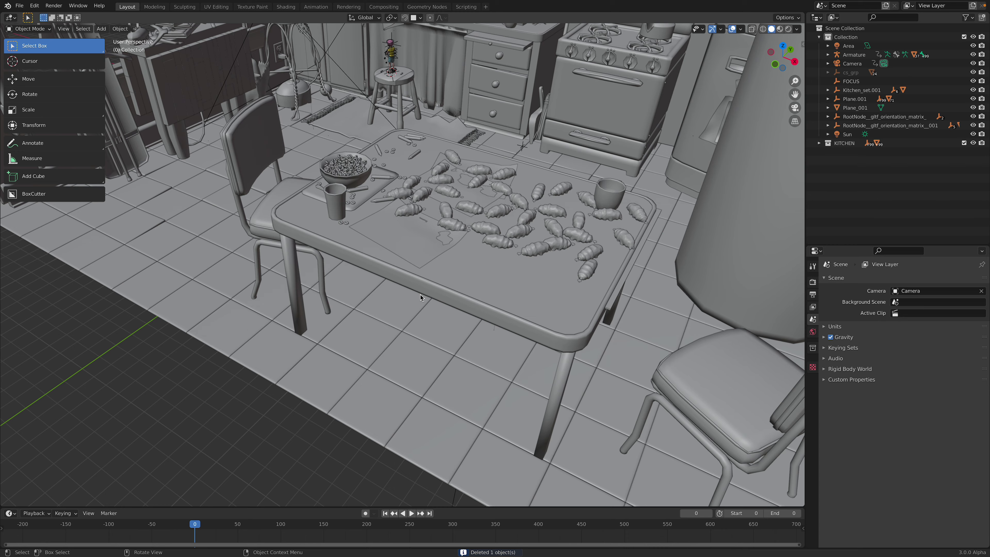
Place the 3D cursor on the kitchen countertop beside the toaster.
{"action": "scroll", "coordinate": [426, 261], "scroll_direction": "down", "scroll_amount": 2}
{"action": "middle_click_drag", "start_coordinate": [453, 246], "coordinate": [372, 259]}
{"action": "scroll", "coordinate": [374, 255], "scroll_direction": "down", "scroll_amount": 2}
{"action": "scroll", "coordinate": [374, 255], "scroll_direction": "up", "scroll_amount": 1}
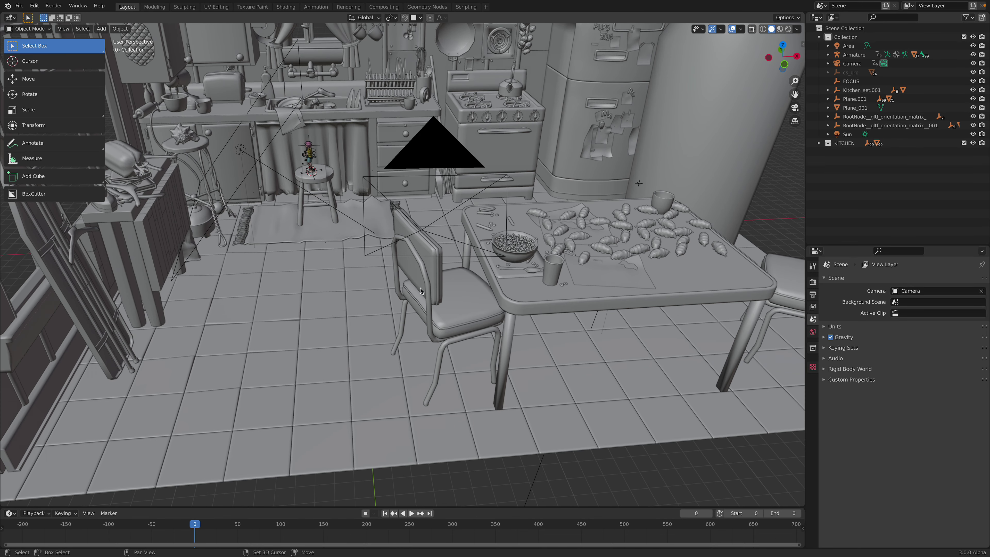
{"action": "middle_click_drag", "start_coordinate": [294, 190], "coordinate": [337, 229], "text": "shift"}
{"action": "scroll", "coordinate": [289, 209], "scroll_direction": "up", "scroll_amount": 1}
{"action": "middle_click_drag", "start_coordinate": [289, 209], "coordinate": [369, 284], "text": "shift"}
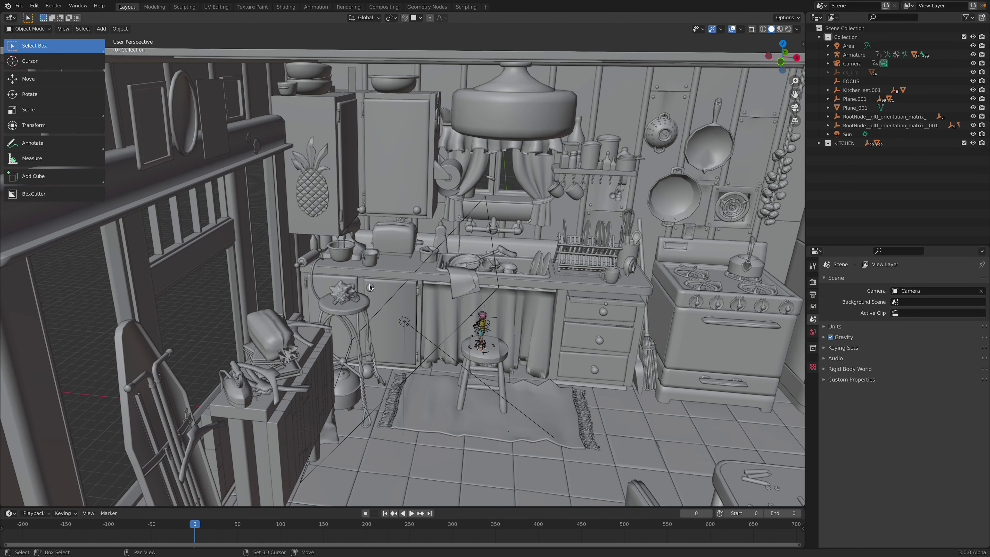
{"action": "left_click", "coordinate": [59, 64]}
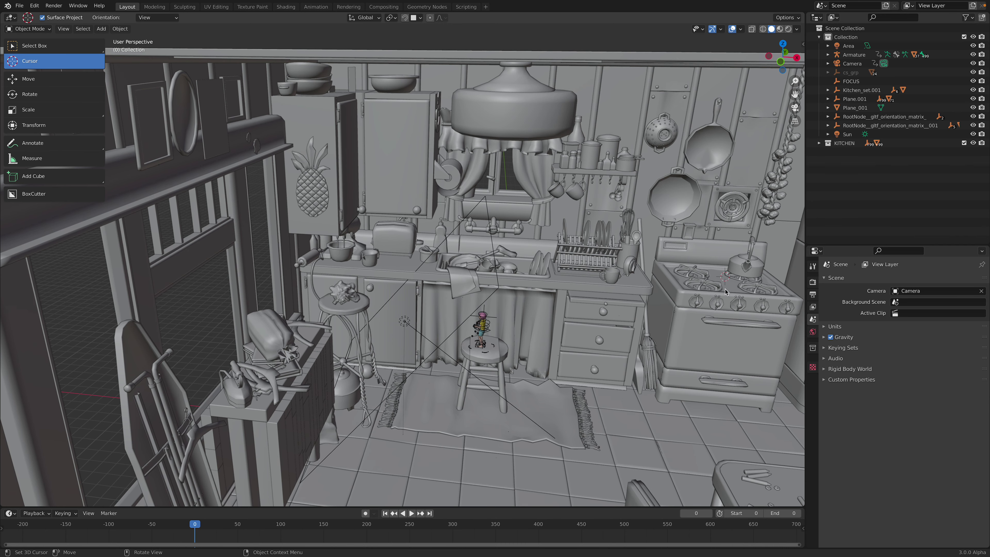
{"action": "left_click", "coordinate": [397, 267]}
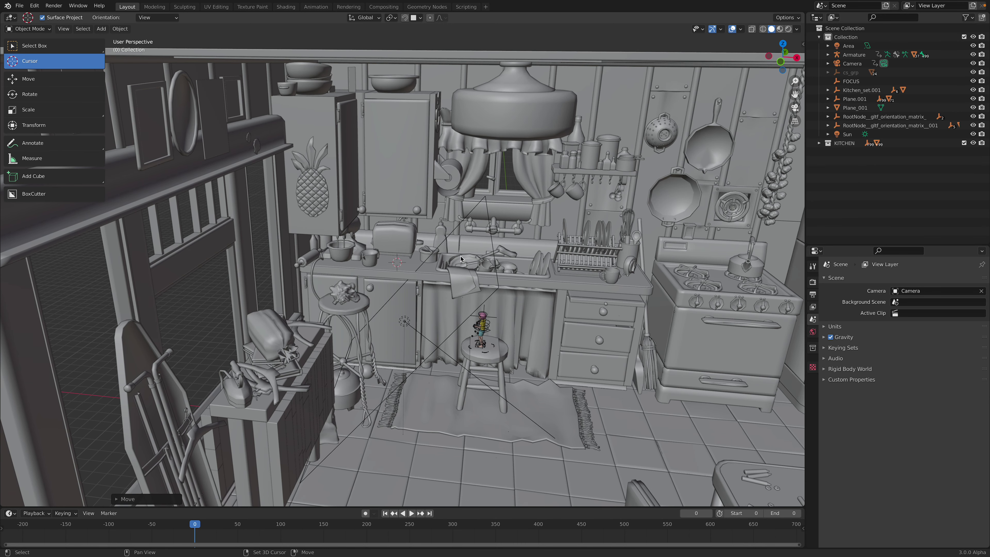
Add a Suzanne monkey head at the cursor and raise it along Z.
{"action": "key", "text": "shift+a"}
{"action": "mouse_move", "coordinate": [462, 258]}
{"action": "left_click", "coordinate": [509, 342]}
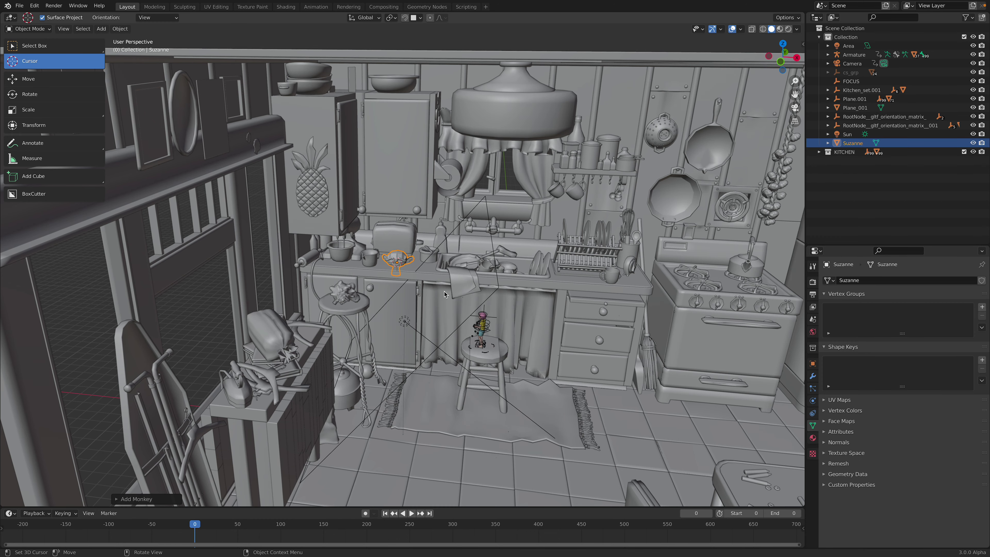
{"action": "scroll", "coordinate": [398, 261], "scroll_direction": "up", "scroll_amount": 5}
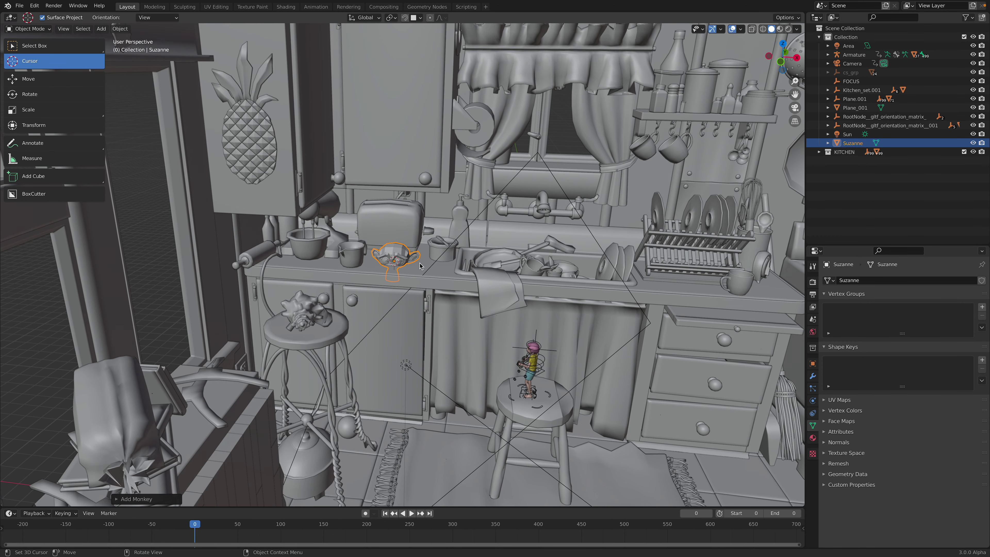
{"action": "key", "text": "g"}
{"action": "key", "text": "z"}
{"action": "left_click", "coordinate": [420, 250]}
Rotate Suzanne freely, then around X and Z, and nudge it into place on the counter.
{"action": "key", "text": "r"}
{"action": "key", "text": "r"}
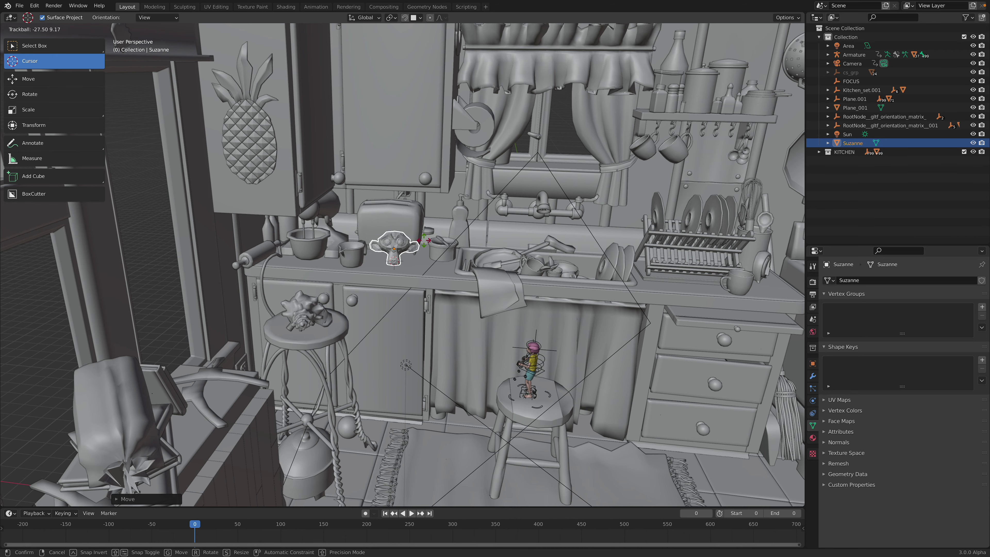
{"action": "left_click", "coordinate": [425, 242]}
{"action": "key", "text": "g"}
{"action": "left_click", "coordinate": [450, 272]}
{"action": "key", "text": "r"}
{"action": "key", "text": "x"}
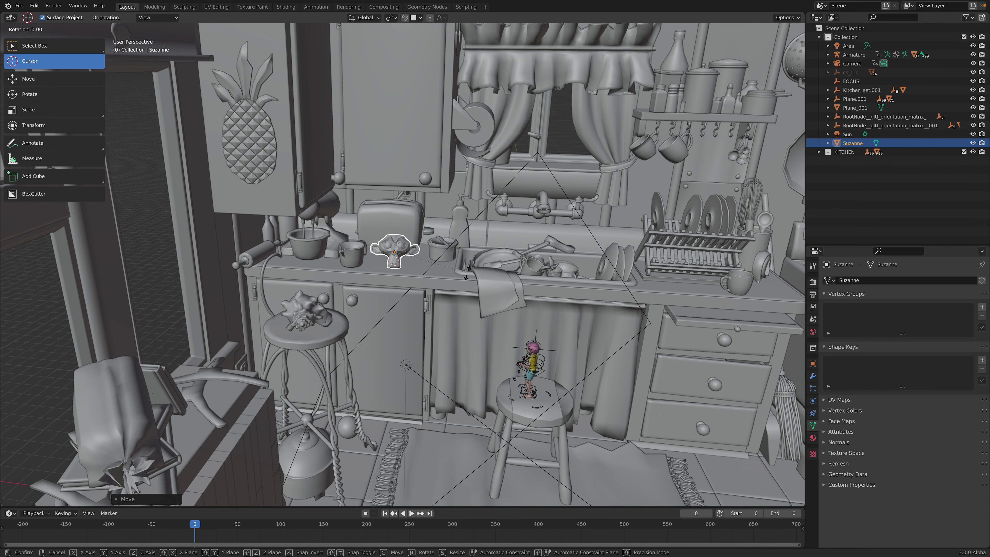
{"action": "left_click", "coordinate": [468, 276]}
{"action": "key", "text": "r"}
{"action": "key", "text": "z"}
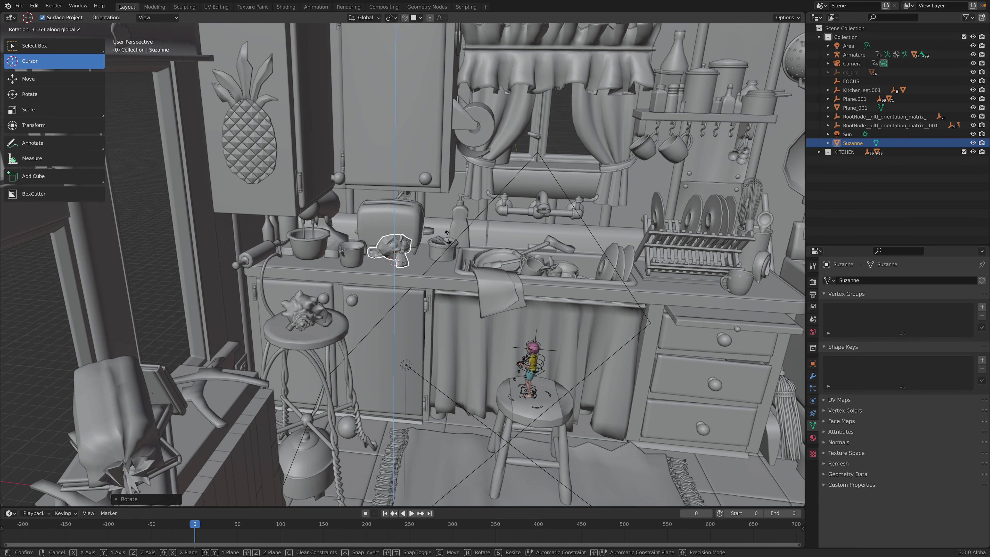
{"action": "left_click", "coordinate": [447, 238]}
{"action": "key", "text": "g"}
{"action": "left_click", "coordinate": [447, 260]}
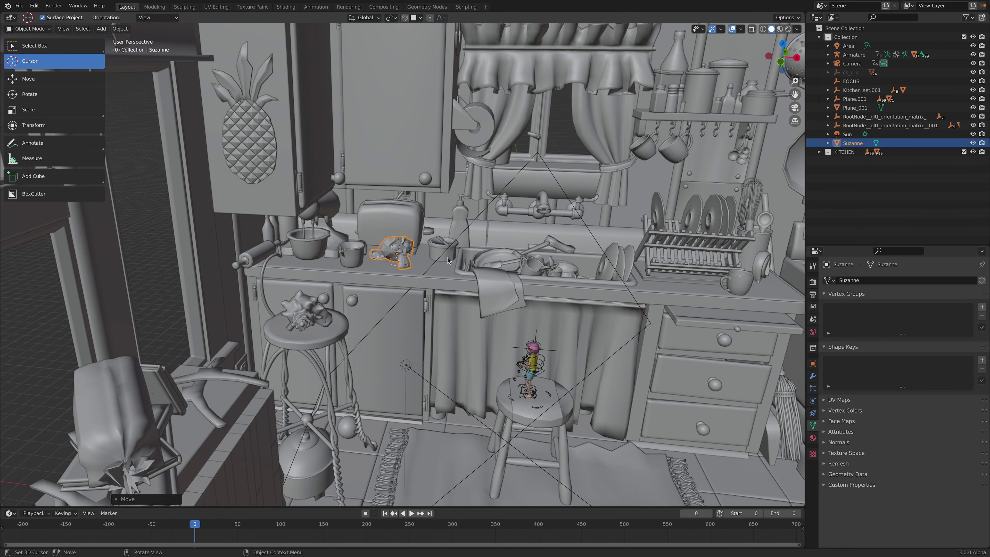
Give Suzanne level-1 subdivision with Ctrl+1 and shade it smooth.
{"action": "key", "text": "ctrl+1"}
{"action": "right_click", "coordinate": [412, 252]}
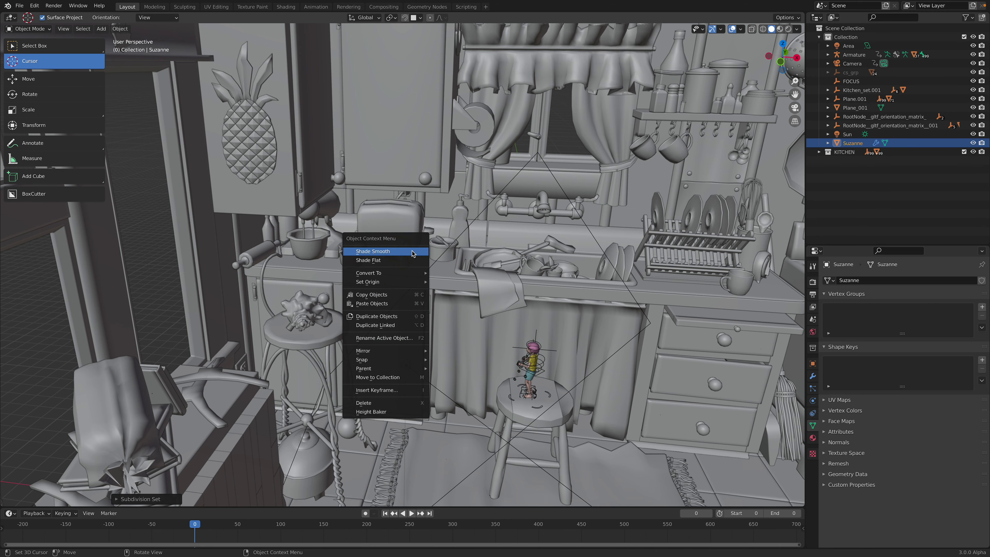
{"action": "key", "text": "Return"}
Switch the viewport to Material Preview shading.
{"action": "mouse_move", "coordinate": [423, 280]}
{"action": "middle_mouse_down"}
{"action": "mouse_move", "coordinate": [442, 279]}
{"action": "mouse_move", "coordinate": [423, 279]}
{"action": "middle_mouse_up"}
{"action": "left_click", "coordinate": [780, 29]}
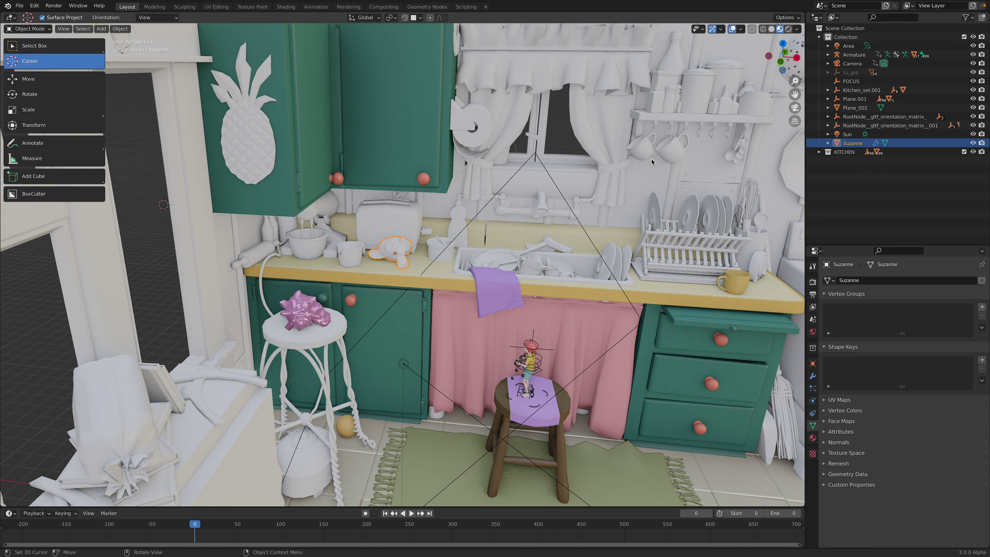
{"action": "scroll", "coordinate": [419, 241], "scroll_direction": "down", "scroll_amount": 3}
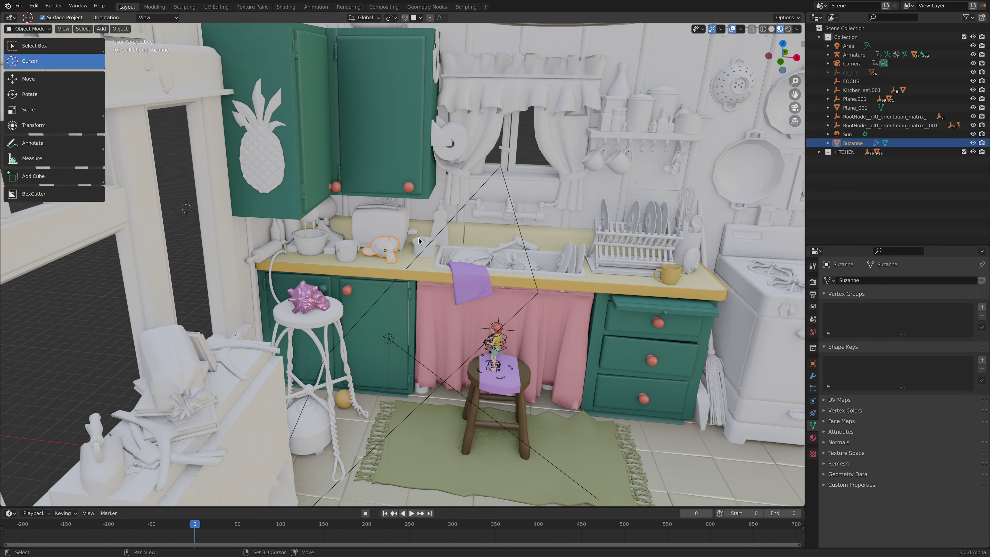
{"action": "middle_click_drag", "start_coordinate": [418, 241], "coordinate": [401, 236], "text": "shift"}
Create Material.014 for Suzanne and set its base colour to salmon pink.
{"action": "left_click", "coordinate": [813, 438]}
{"action": "left_click", "coordinate": [886, 318]}
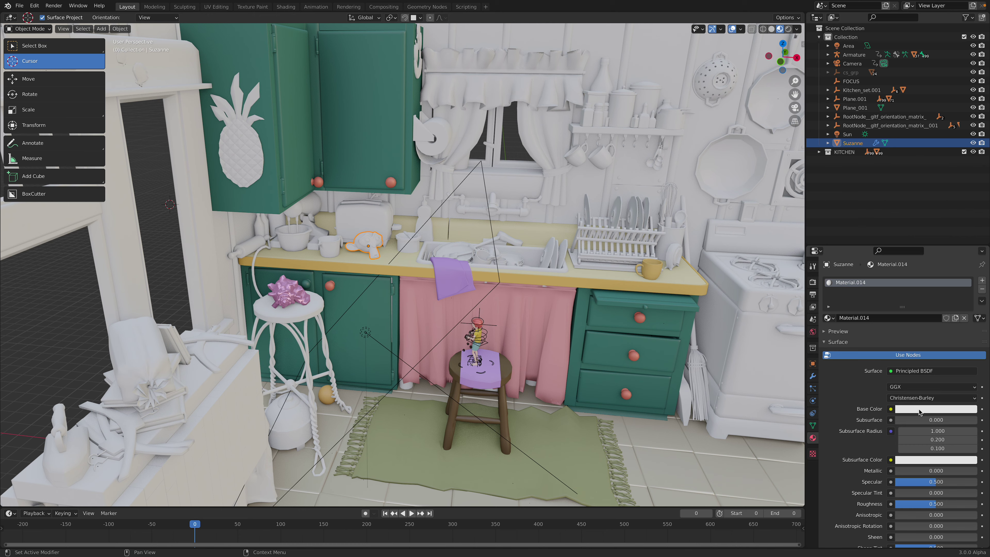
{"action": "left_click", "coordinate": [919, 410]}
{"action": "left_click_drag", "start_coordinate": [925, 313], "coordinate": [922, 328]}
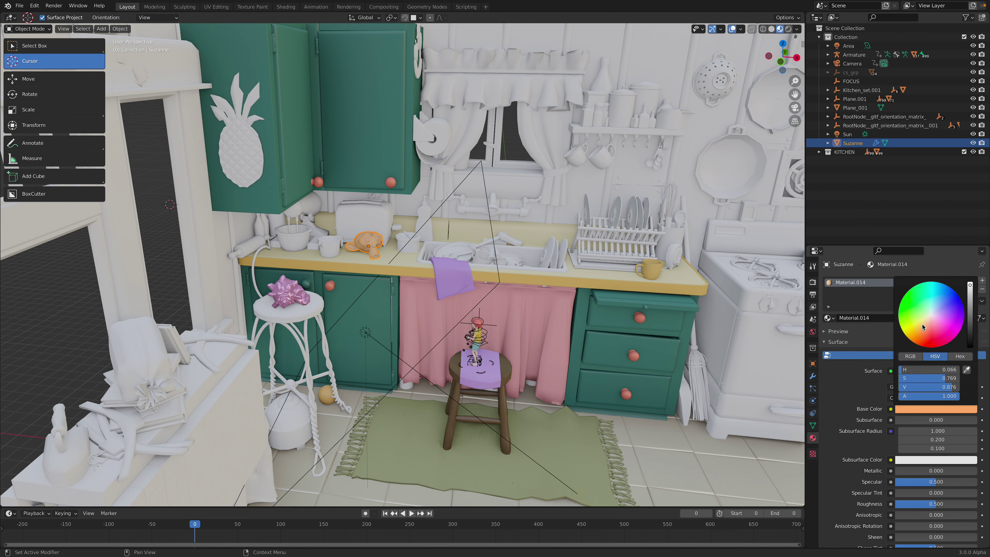
{"action": "left_click_drag", "start_coordinate": [926, 327], "coordinate": [931, 331]}
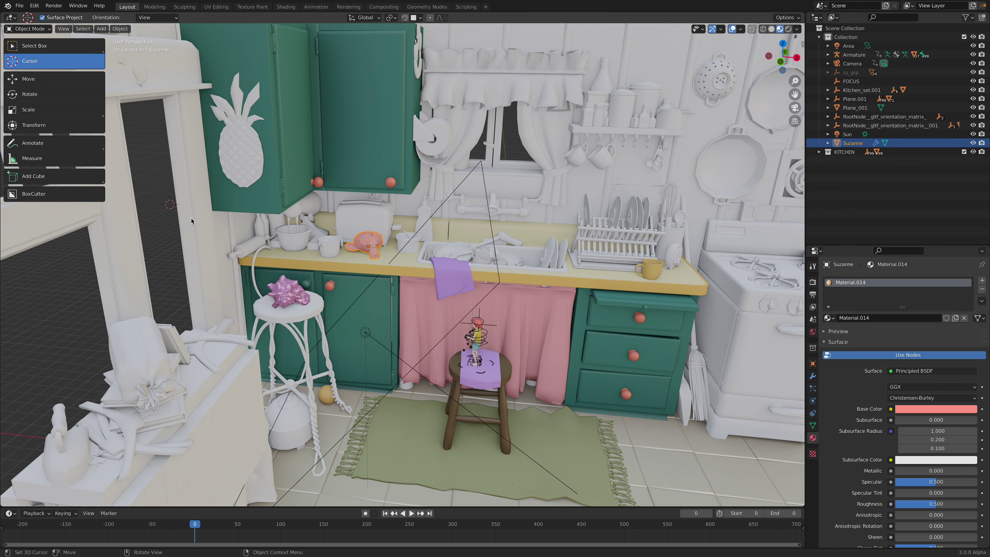
{"action": "middle_click_drag", "start_coordinate": [191, 221], "coordinate": [234, 246]}
{"action": "scroll", "coordinate": [348, 277], "scroll_direction": "down", "scroll_amount": 8}
{"action": "middle_click_drag", "start_coordinate": [476, 335], "coordinate": [506, 279], "text": "shift"}
{"action": "scroll", "coordinate": [402, 259], "scroll_direction": "up", "scroll_amount": 6}
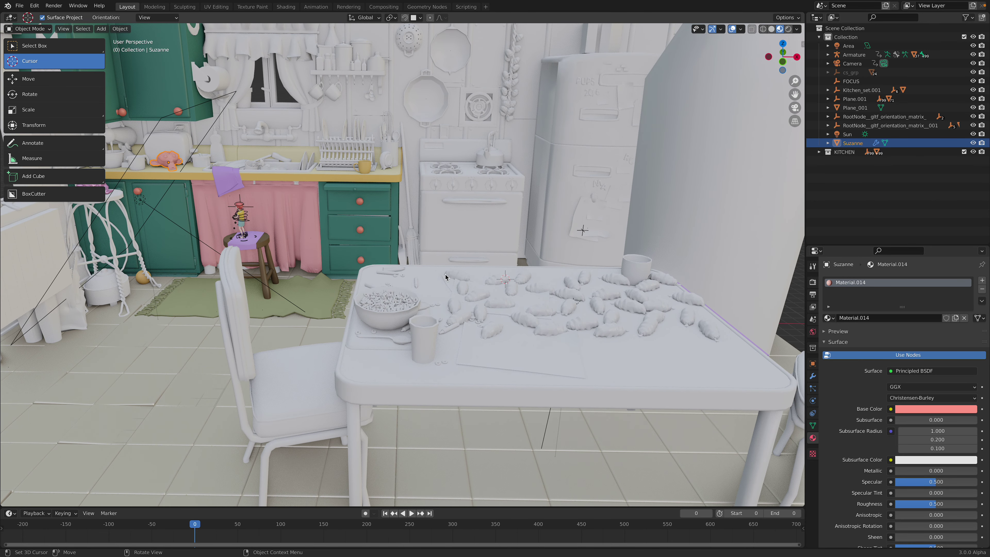
Activate the Select Box tool and orbit the view around the kitchen table.
{"action": "left_click", "coordinate": [36, 48]}
{"action": "middle_click_drag", "start_coordinate": [334, 200], "coordinate": [316, 196]}
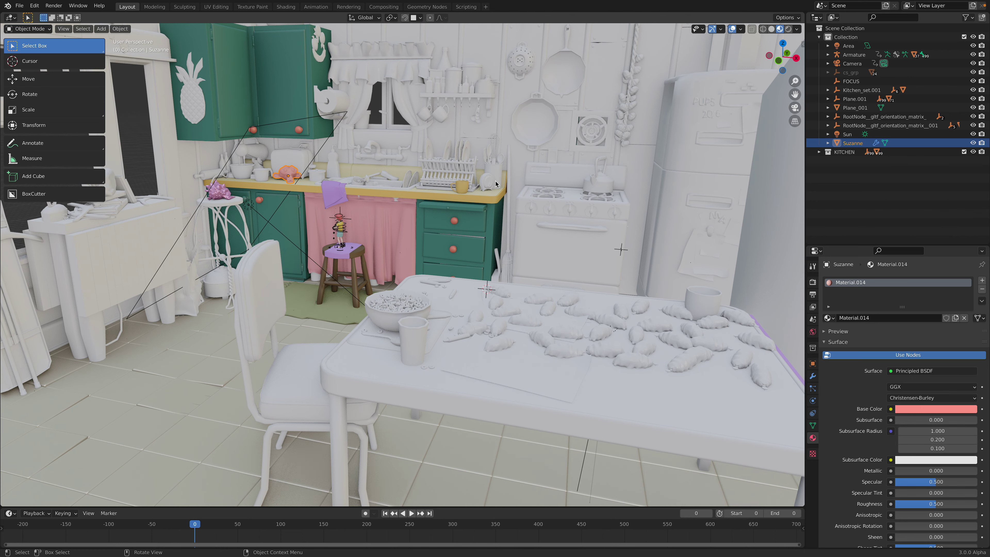
{"action": "scroll", "coordinate": [429, 250], "scroll_direction": "down", "scroll_amount": 2}
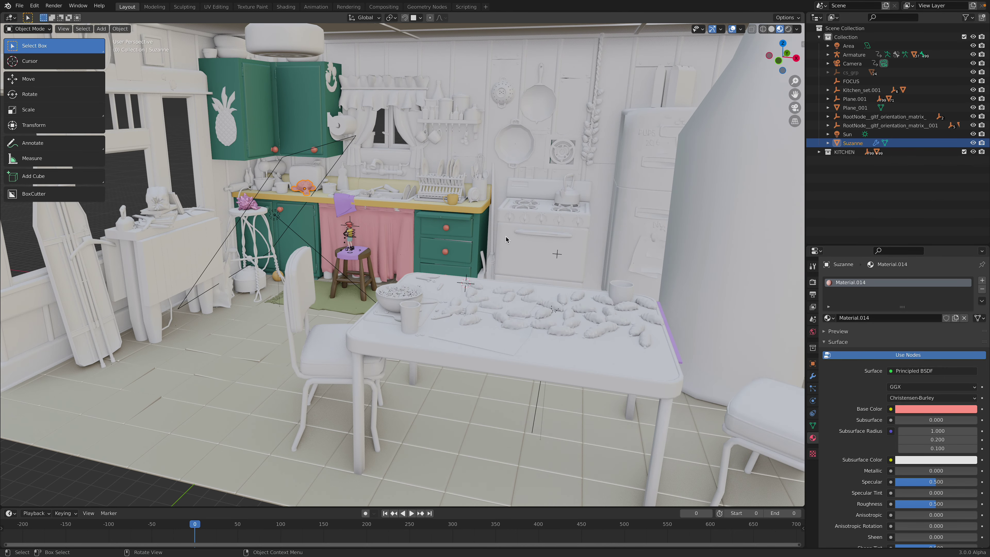
{"action": "middle_click_drag", "start_coordinate": [506, 235], "coordinate": [348, 207]}
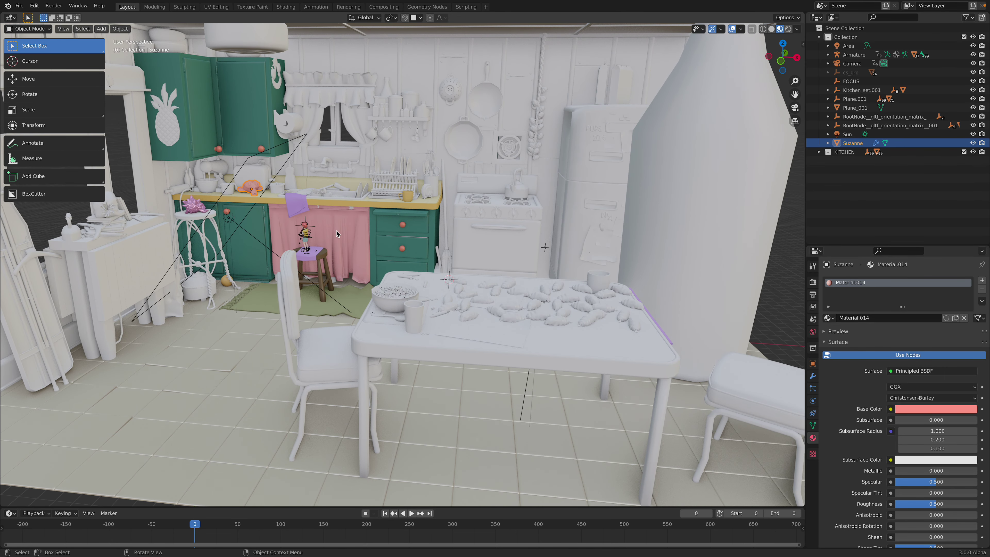
{"action": "scroll", "coordinate": [357, 229], "scroll_direction": "up", "scroll_amount": 1}
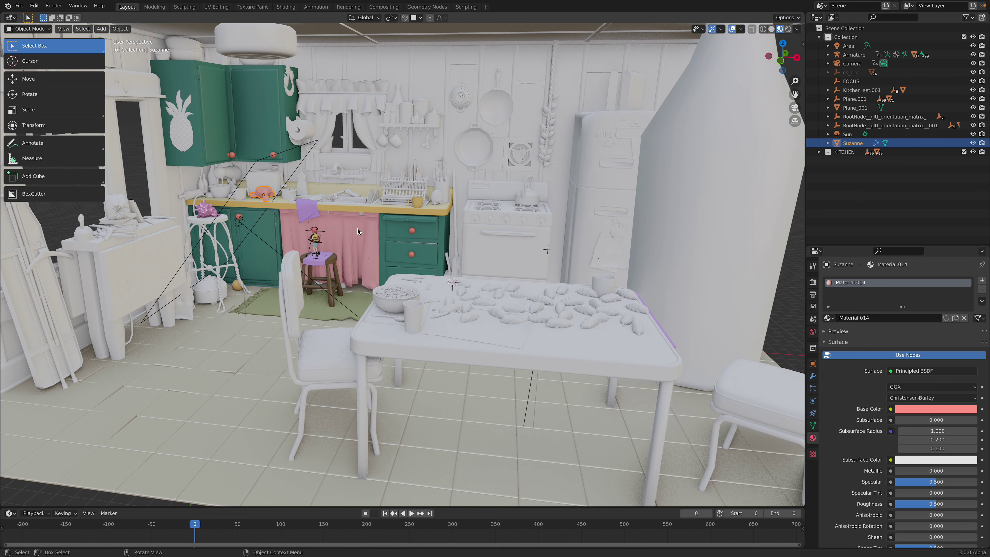